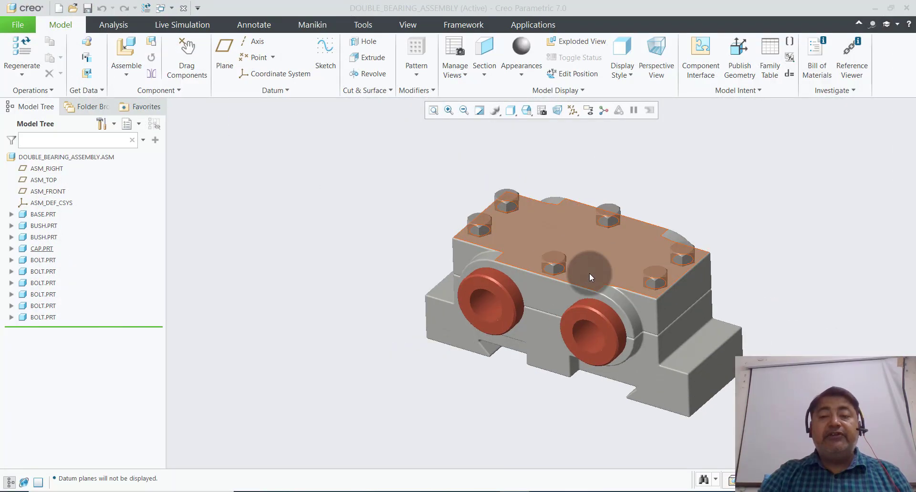
Step: Enable all datum display filters, annotation display and the spin centre on the bearing assembly
scroll(589, 273, "up", 3)
scroll(562, 262, "down", 3)
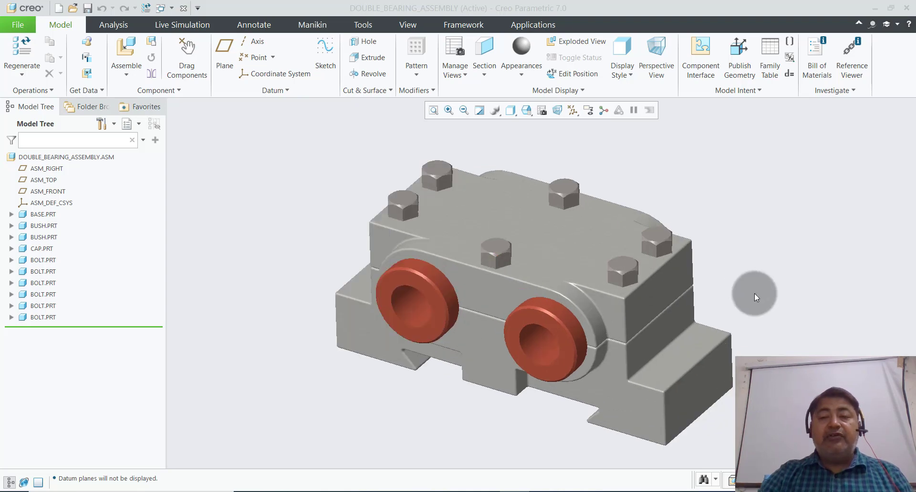
mouse_move(754, 293)
middle_mouse_down()
mouse_move(743, 214)
mouse_move(758, 295)
middle_mouse_up()
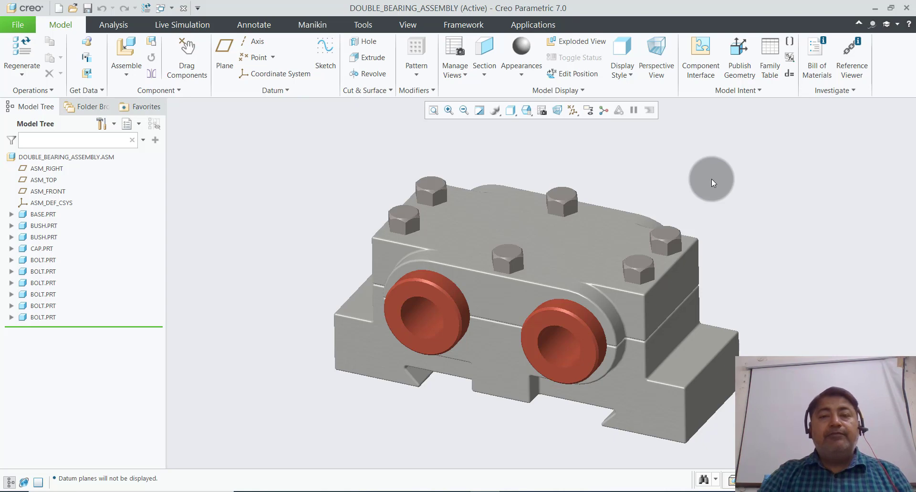
left_click(571, 113)
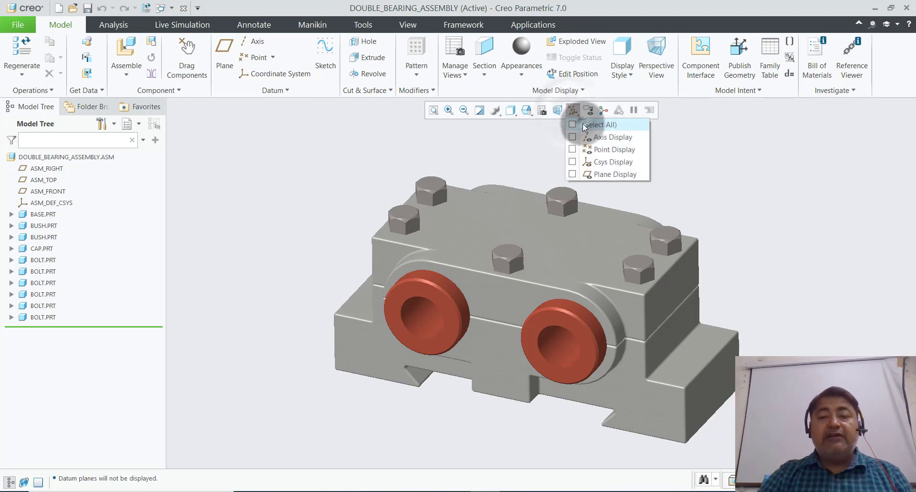
left_click(583, 124)
left_click(604, 111)
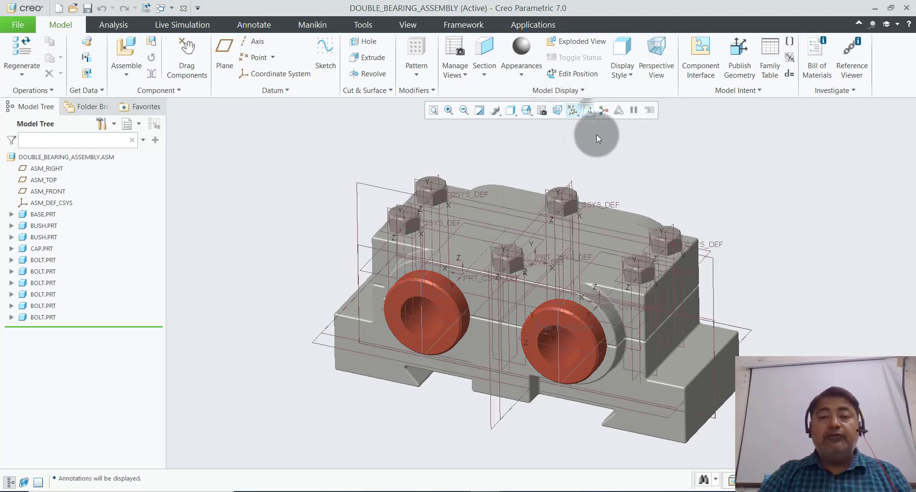
left_click(604, 114)
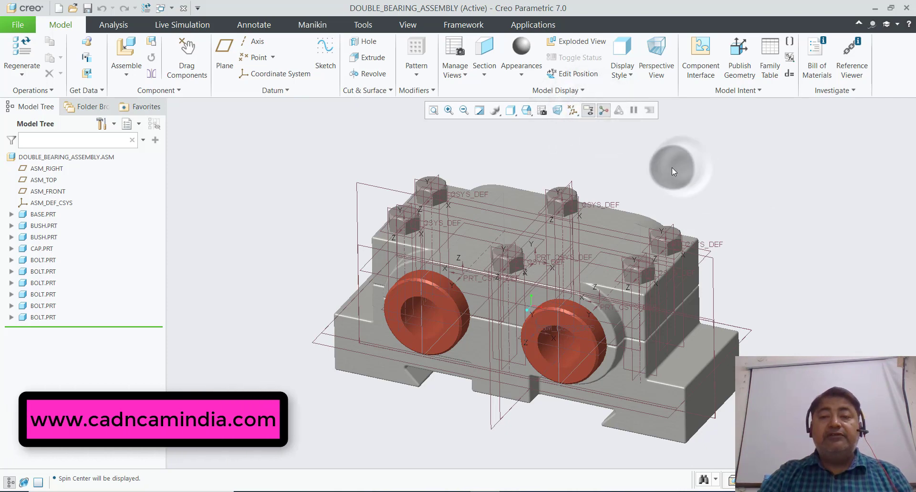
middle_click_drag(700, 183, 771, 186)
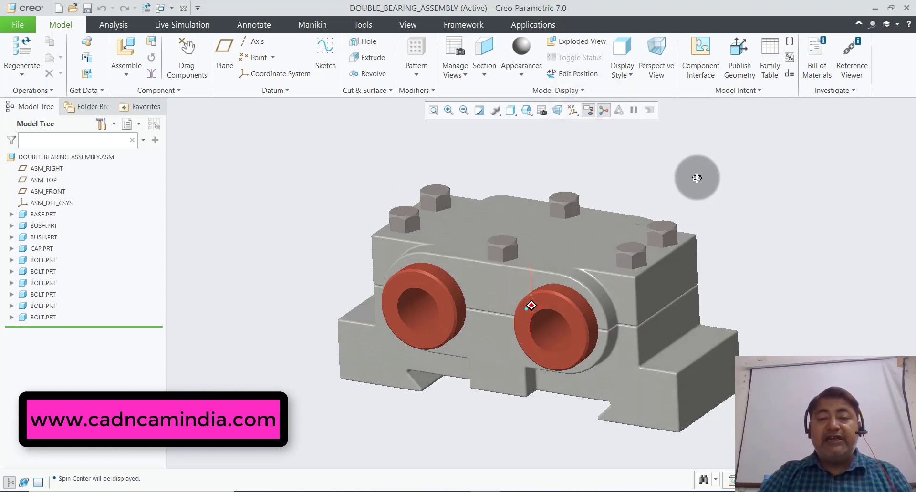
Step: Close the bearing assembly and create solid part PRT0002 from the mmns_part_solid_abs template
left_click(18, 25)
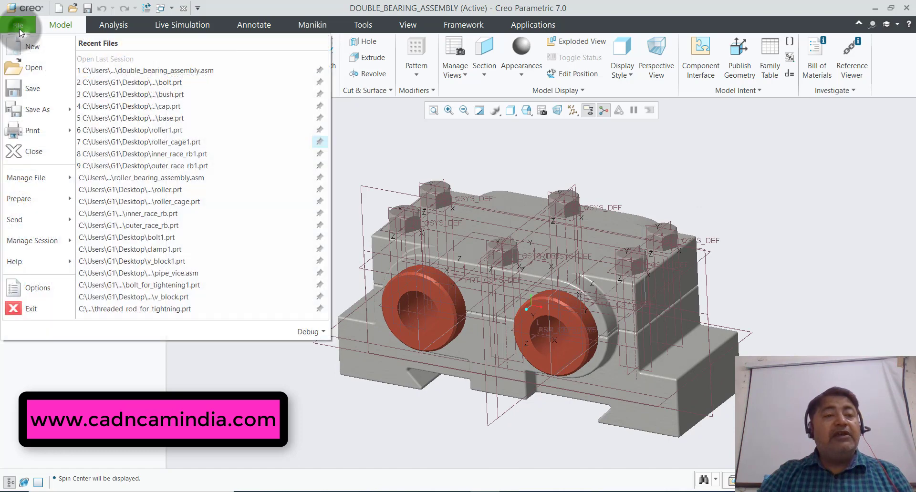
left_click(41, 152)
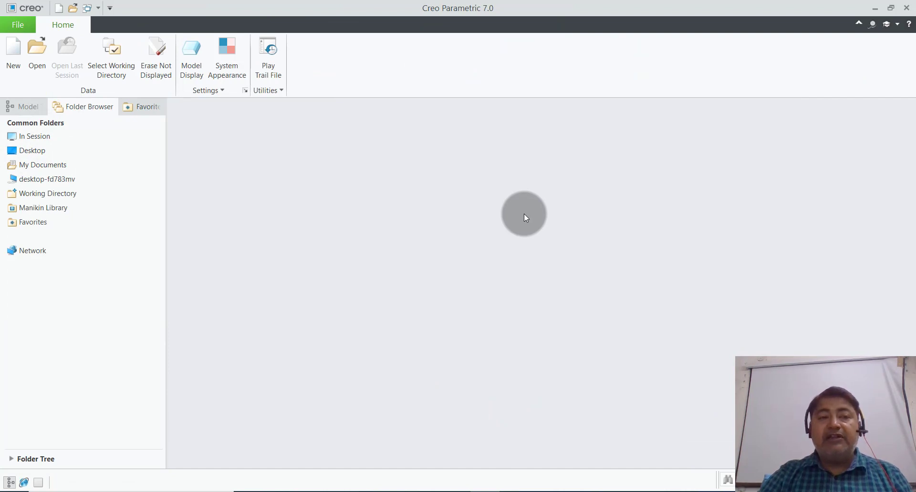
left_click(14, 52)
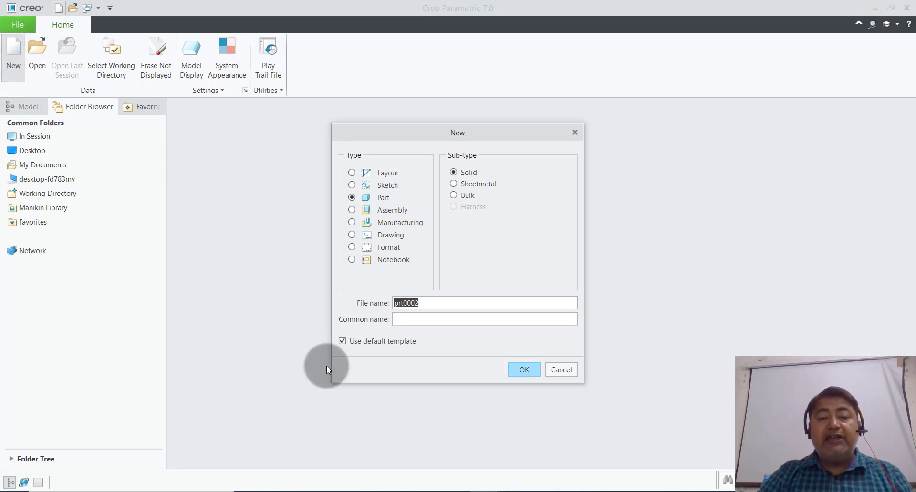
left_click(347, 343)
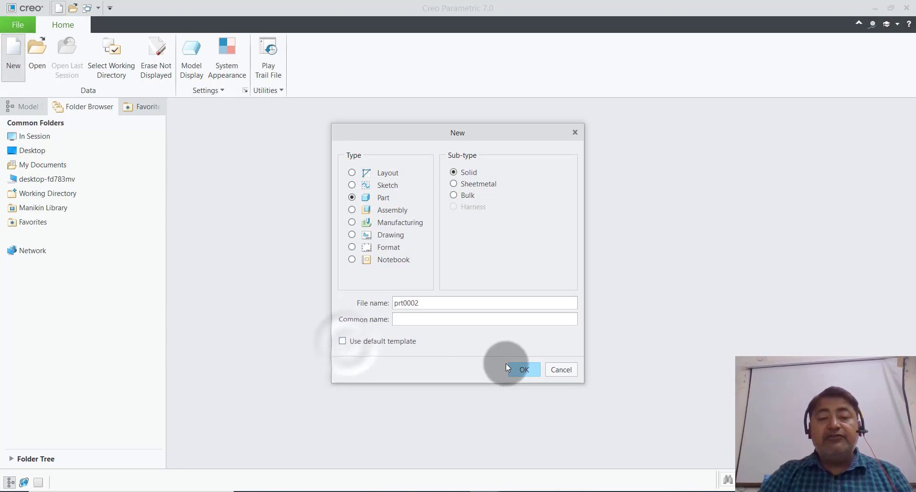
left_click(518, 370)
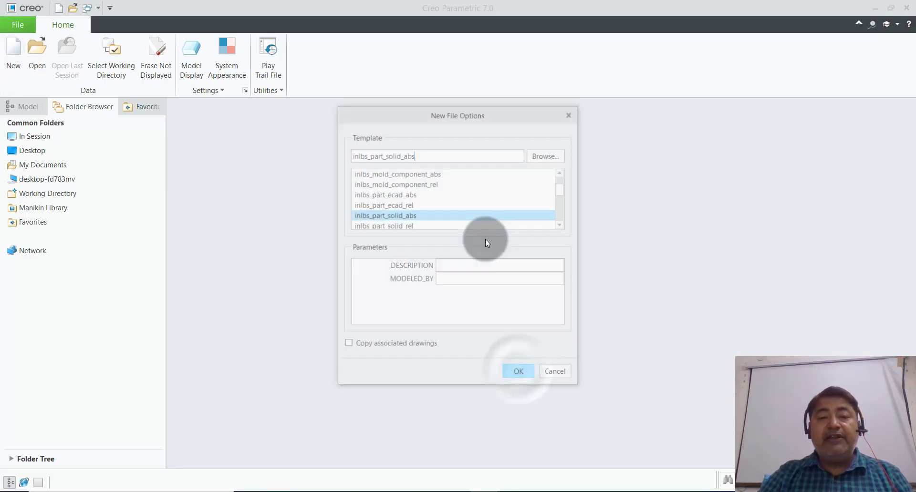
left_click(559, 225)
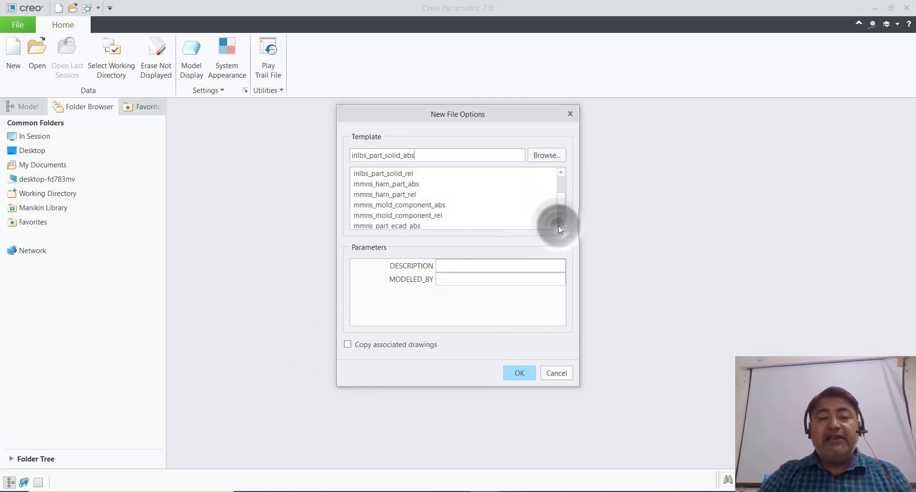
left_click(405, 216)
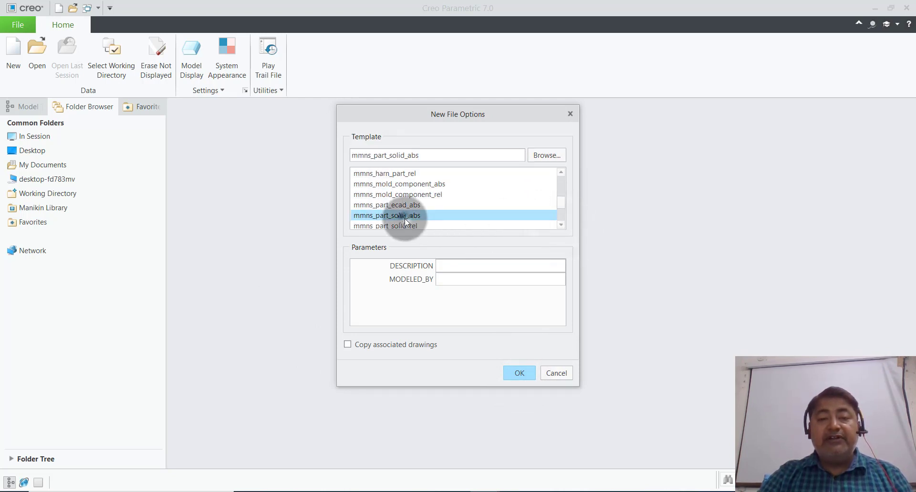
left_click(519, 374)
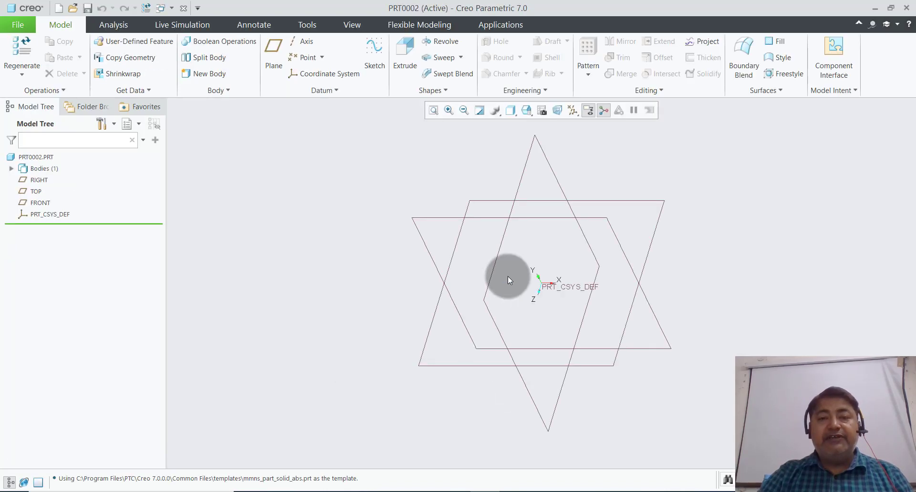
Step: Start Sketch 1 on the FRONT plane with RIGHT as reference, viewed flat
left_click(374, 64)
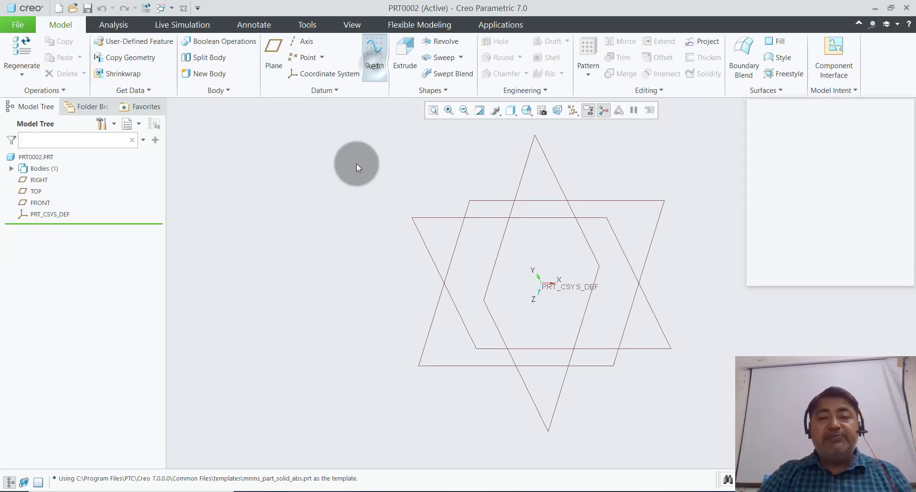
left_click(413, 218)
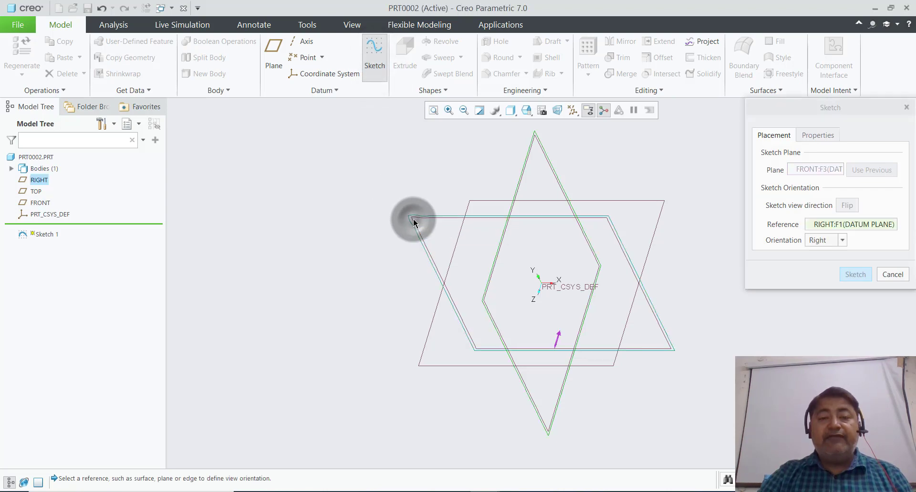
left_click(849, 275)
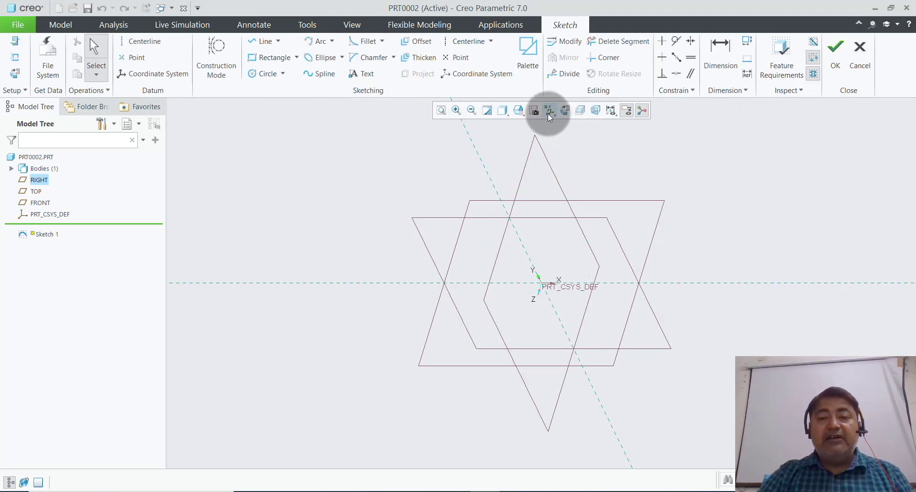
left_click(565, 113)
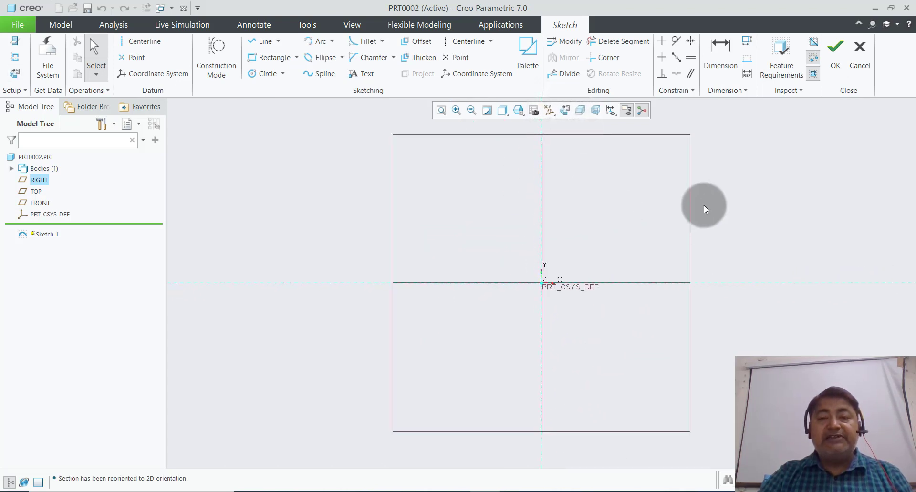
Step: Draw a horizontal line starting on the vertical reference
left_click(260, 41)
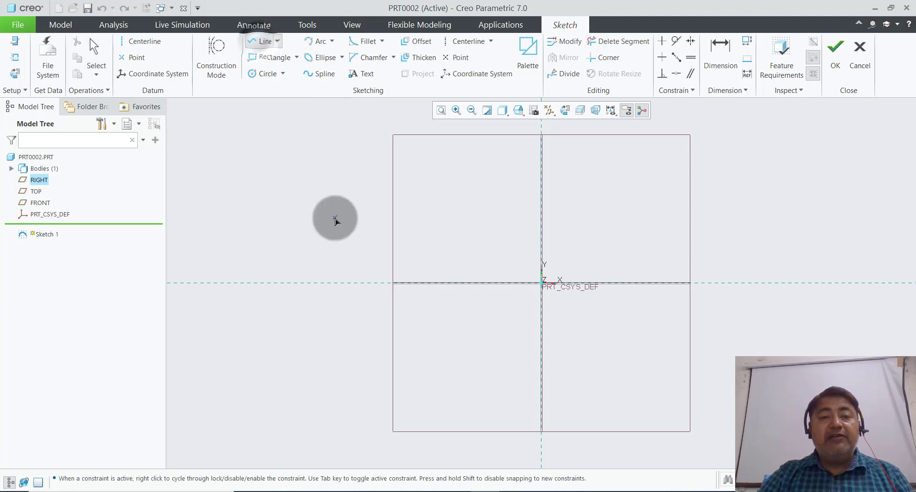
left_click(542, 209)
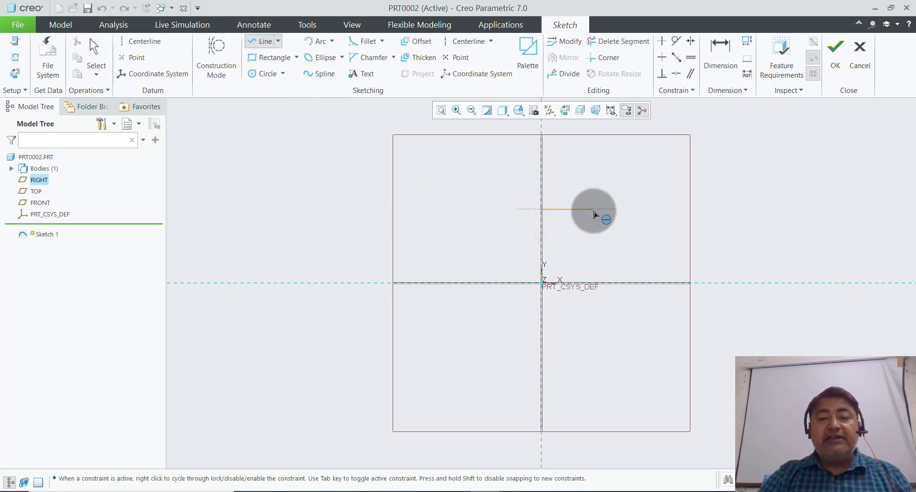
left_click(594, 210)
middle_click(644, 193)
middle_click(644, 194)
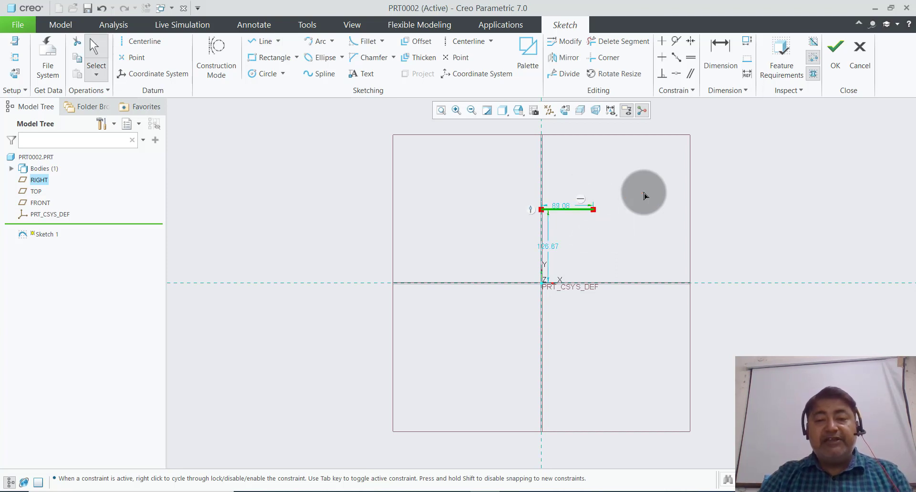
Step: Set the line's height above the horizontal reference to 25
scroll(625, 230, "up", 1)
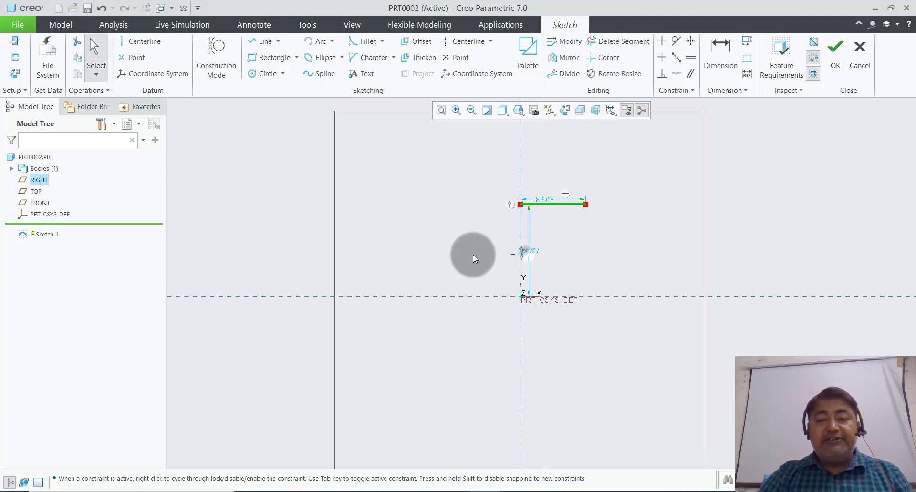
left_click(533, 259)
left_click_drag(533, 259, 476, 255)
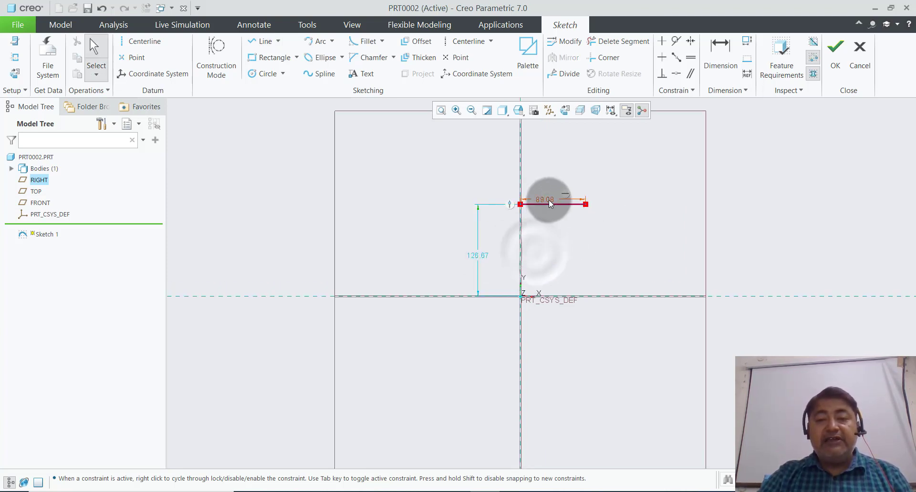
left_click_drag(548, 201, 548, 180)
left_click(556, 245)
left_click_drag(476, 261, 477, 255)
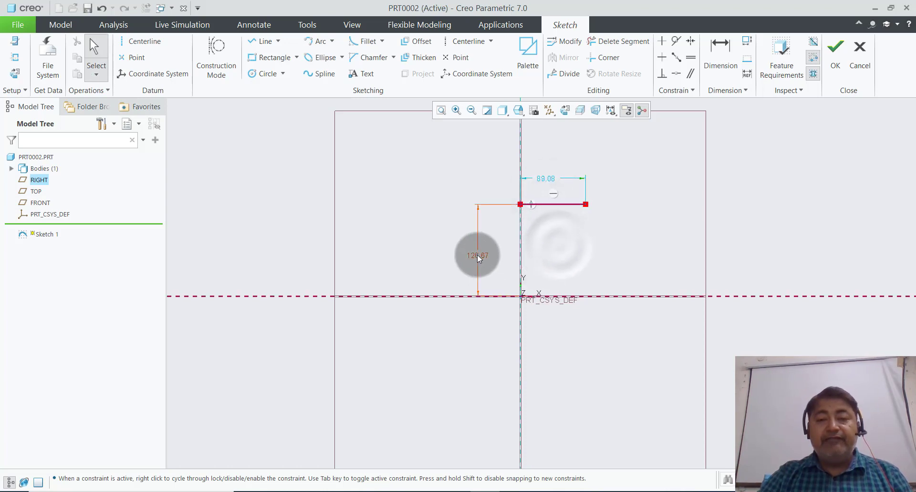
double_click(478, 254)
type("25")
key("Return")
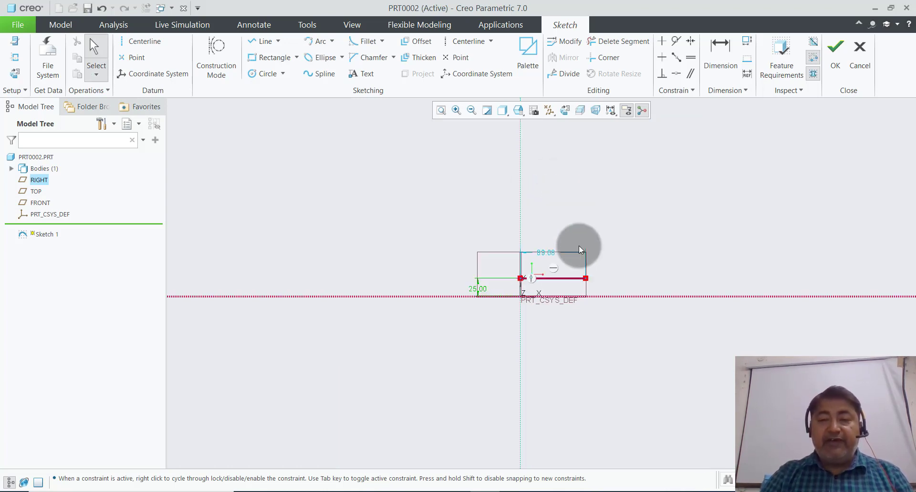
Step: Set the horizontal line's length to 20
scroll(577, 282, "down", 5)
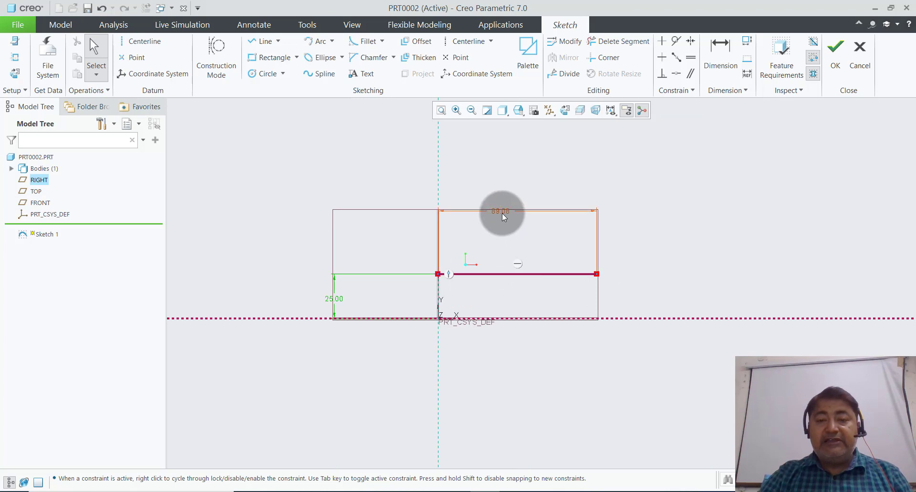
left_click_drag(502, 214, 501, 228)
double_click(501, 228)
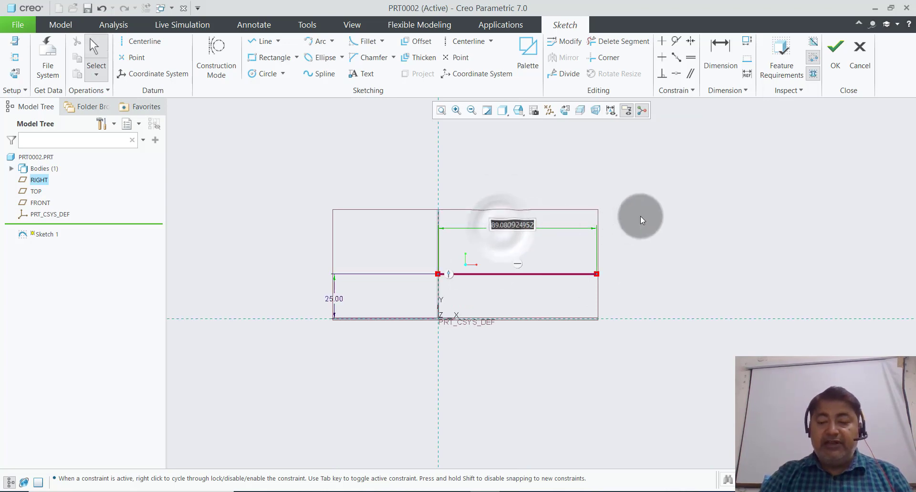
type("20")
key("Return")
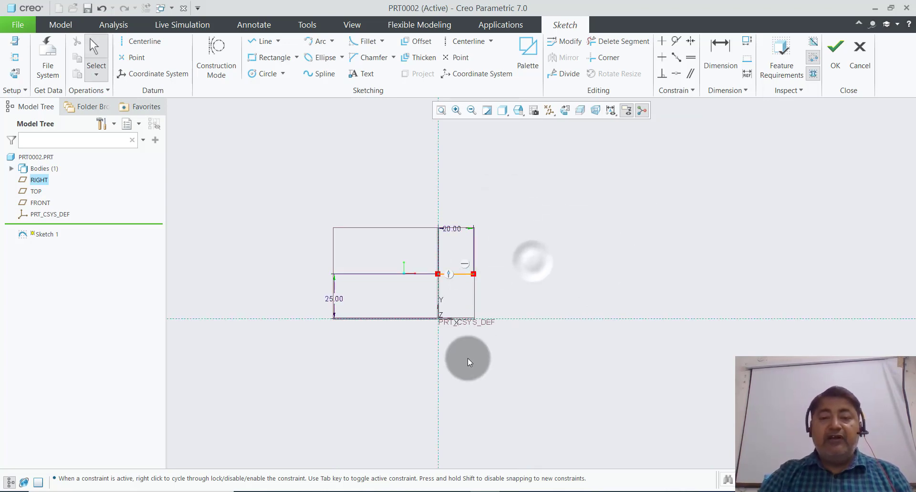
scroll(489, 311, "down", 4)
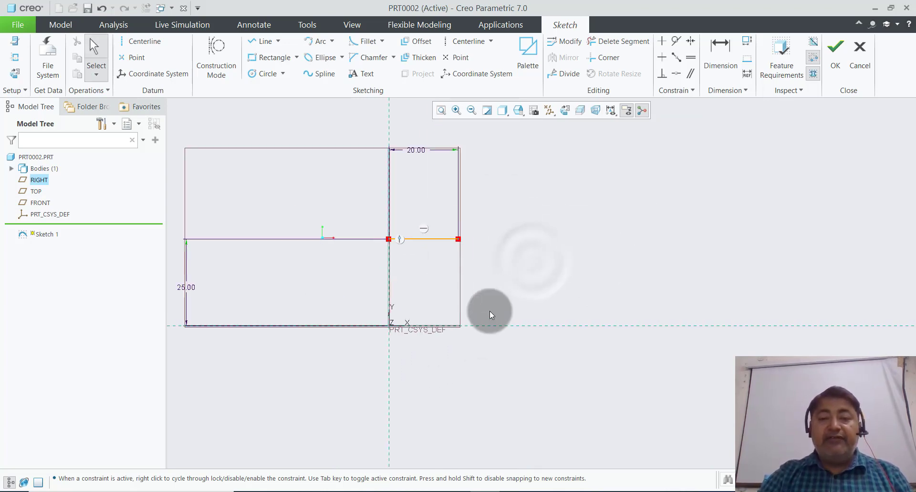
Step: Draw a tangent semicircular arch below the line from its right end
left_click(331, 42)
left_click(351, 56)
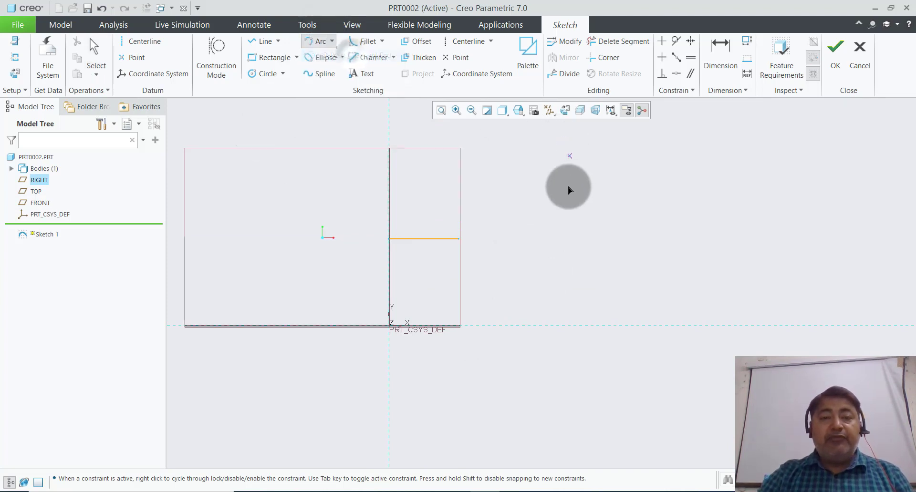
left_click(459, 240)
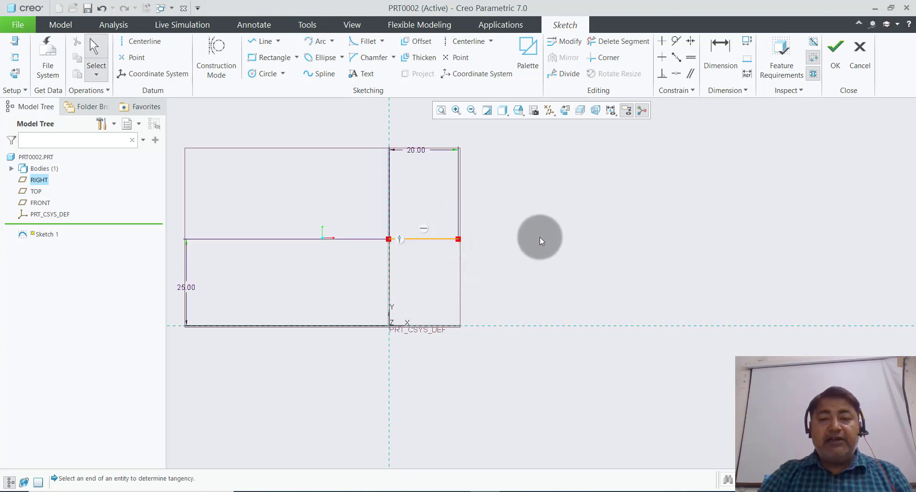
left_click(333, 44)
left_click(334, 52)
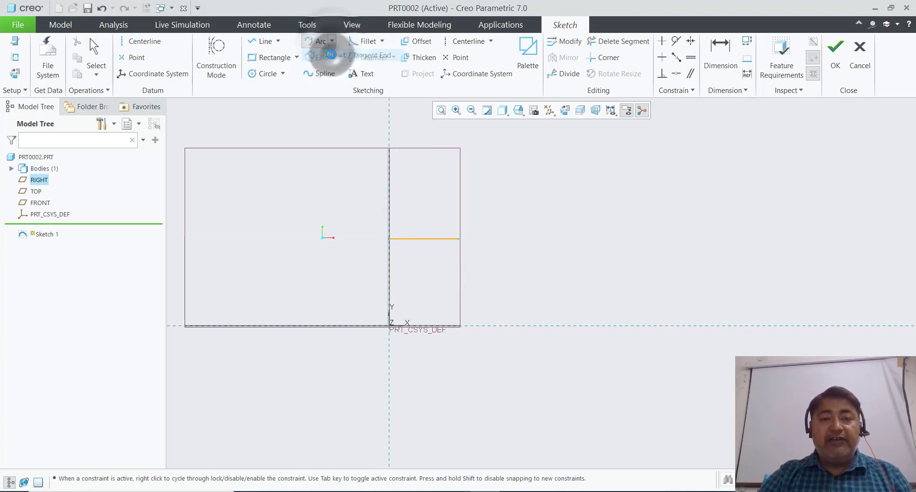
left_click(459, 240)
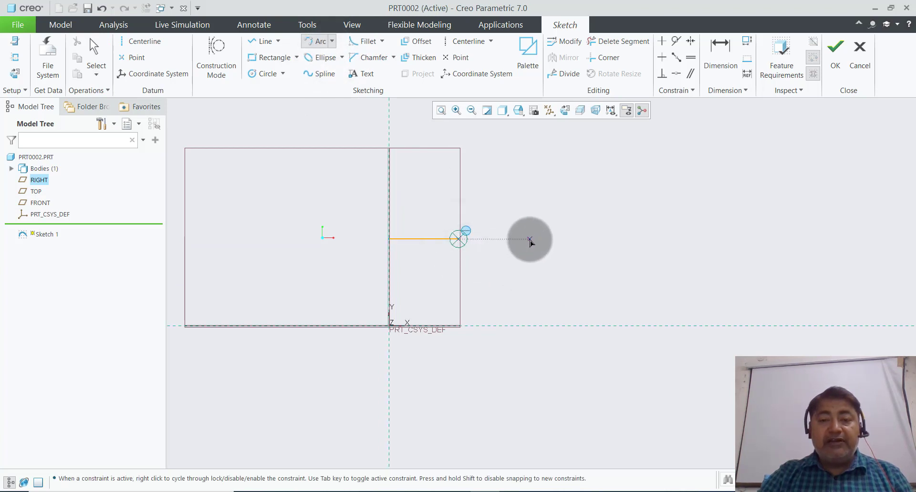
left_click(529, 239)
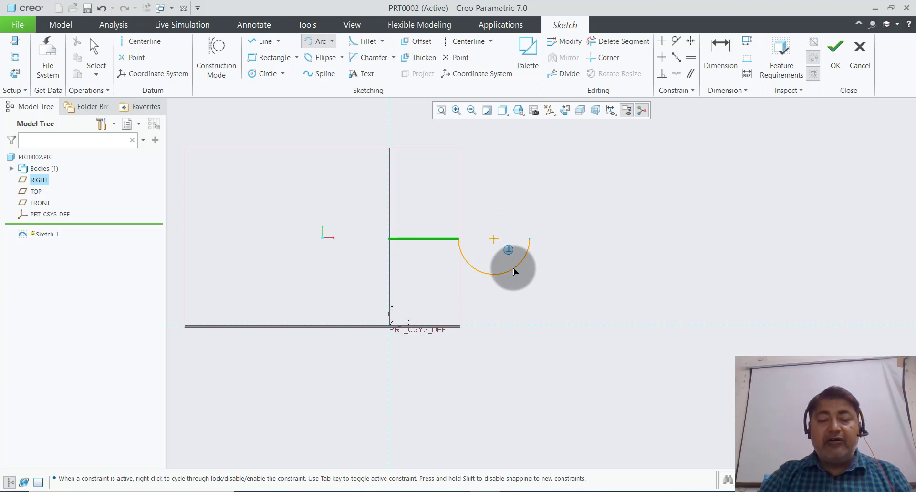
left_click(513, 270)
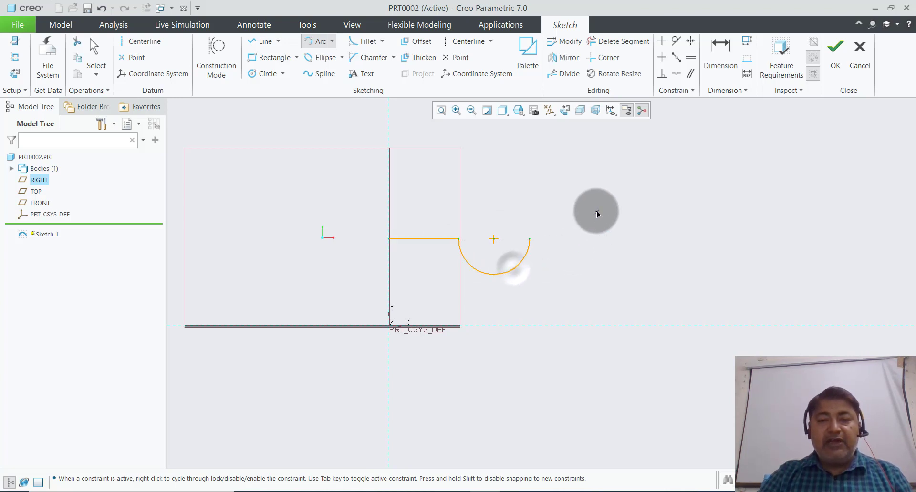
Step: Draw a stepped chain of lines running right, down, right, down and back left
left_click(266, 44)
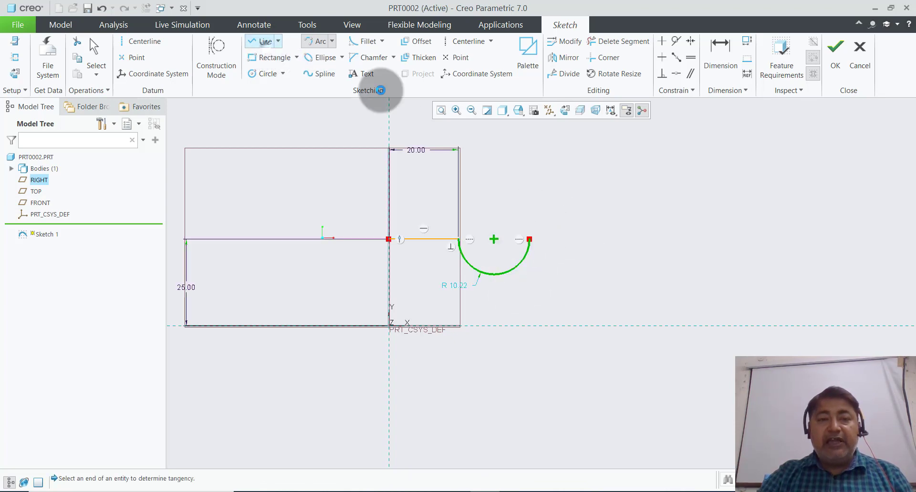
left_click(530, 239)
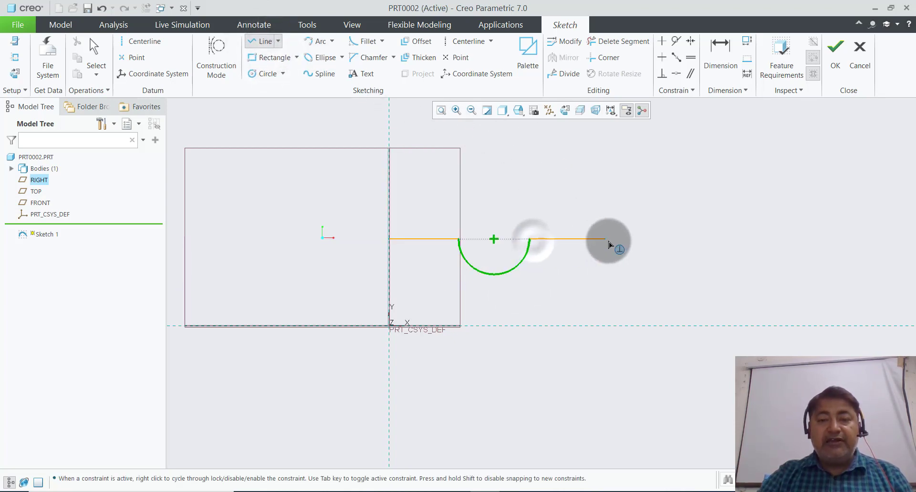
left_click(608, 239)
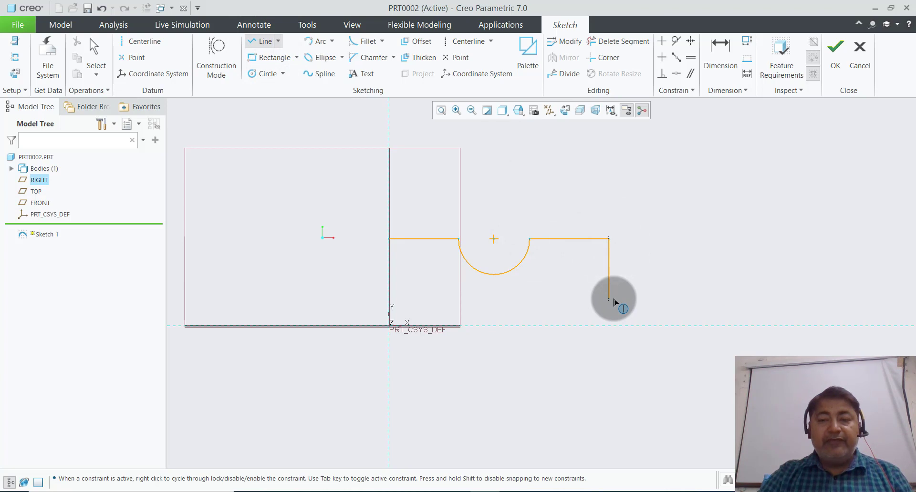
left_click(609, 299)
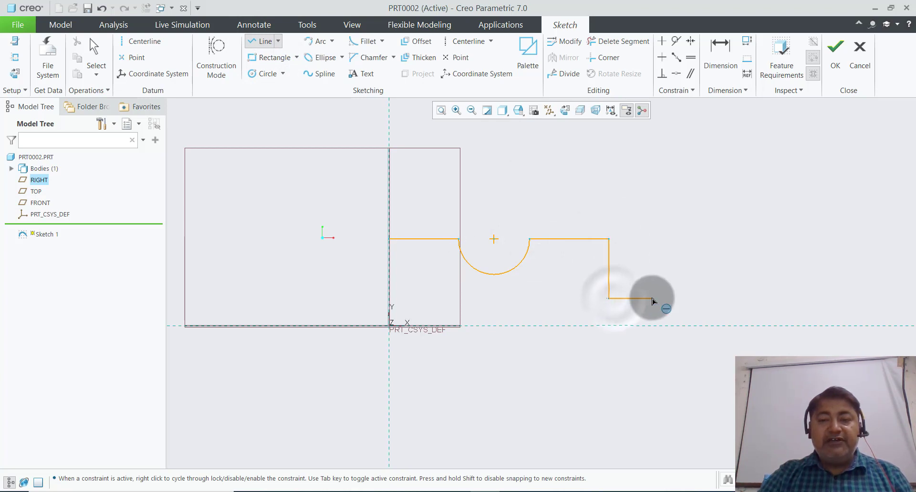
left_click(652, 299)
left_click(651, 367)
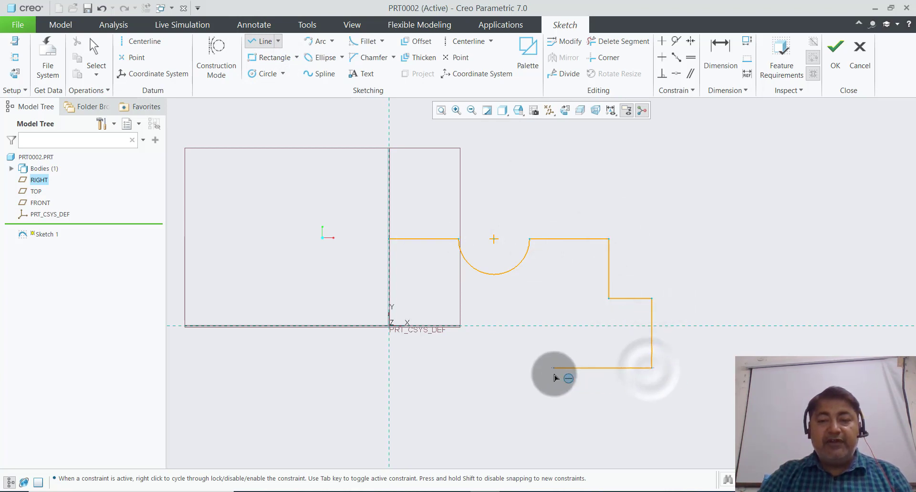
left_click(553, 368)
middle_click(721, 239)
middle_click(720, 239)
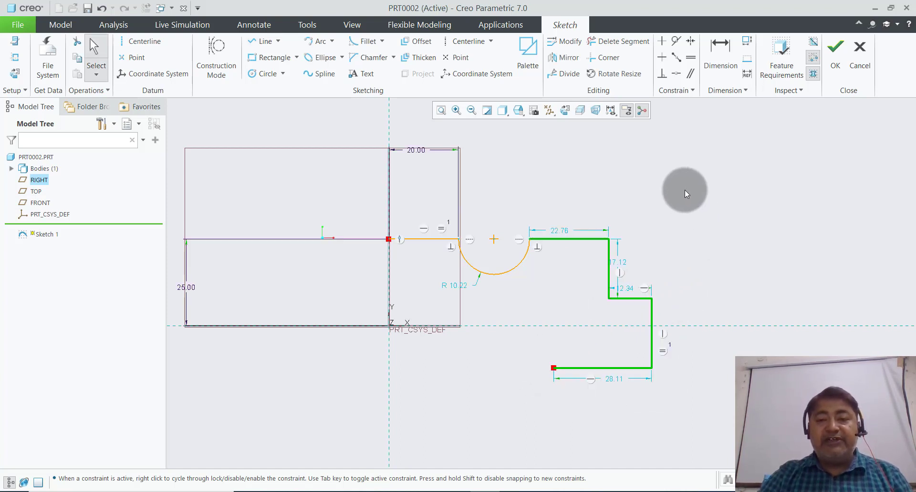
Step: Set the arch radius to 15, the adjacent top segment to 20 and step height to 20
double_click(448, 286)
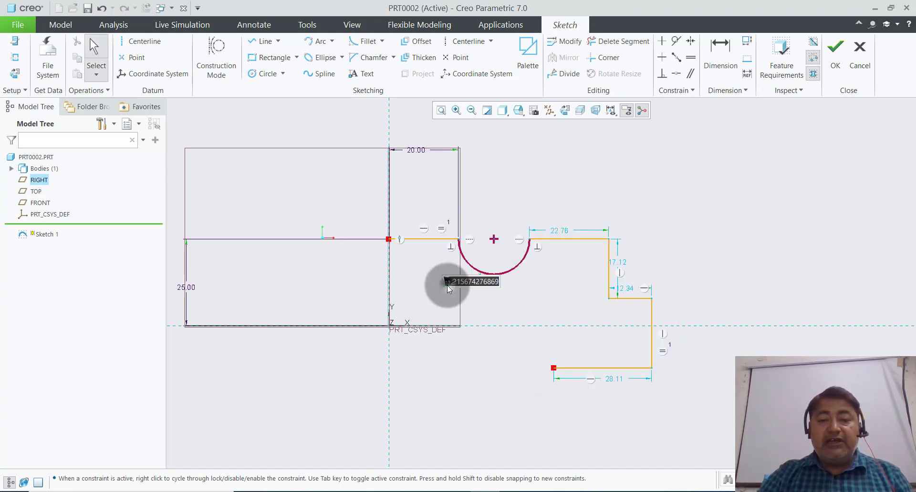
type("15")
key("Return")
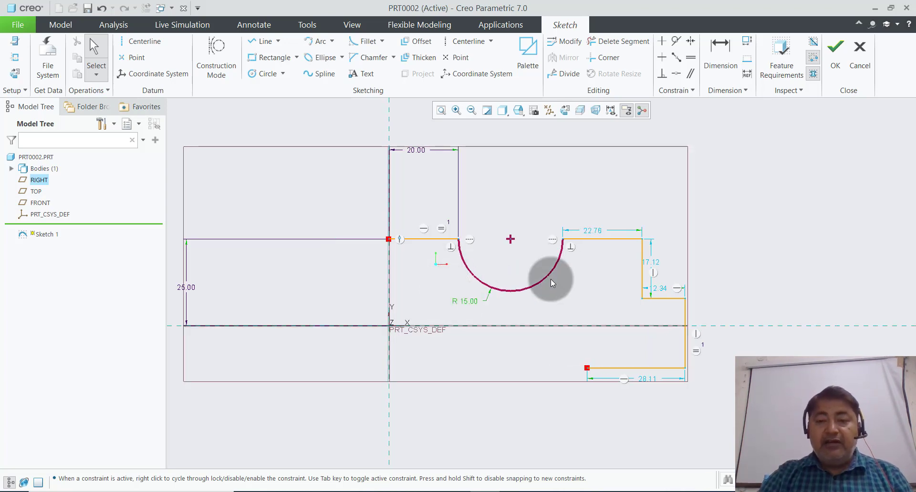
double_click(592, 233)
type("20")
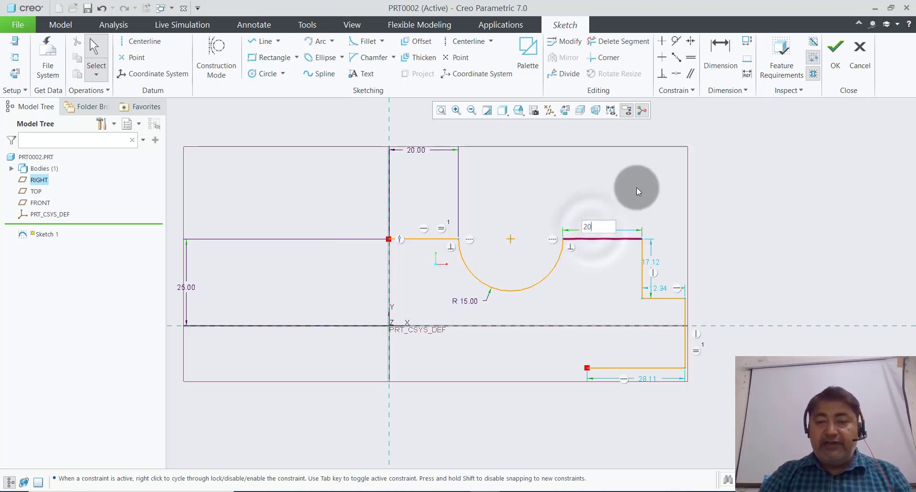
key("Return")
double_click(642, 261)
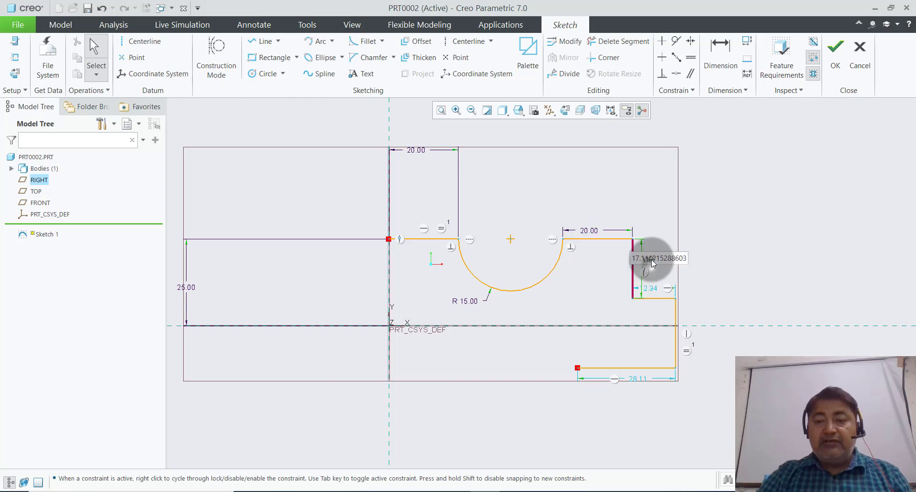
type("20")
key("Return")
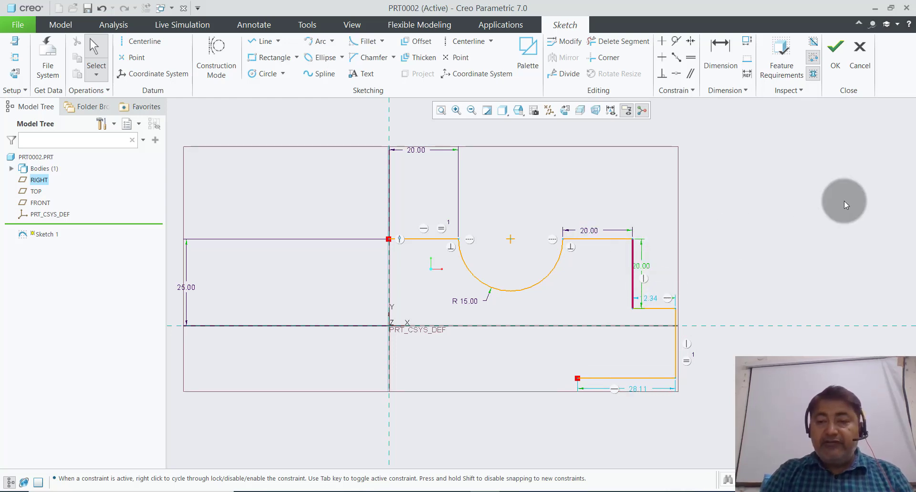
Step: Set the step width to 20 and the bottom line length to 45
double_click(652, 299)
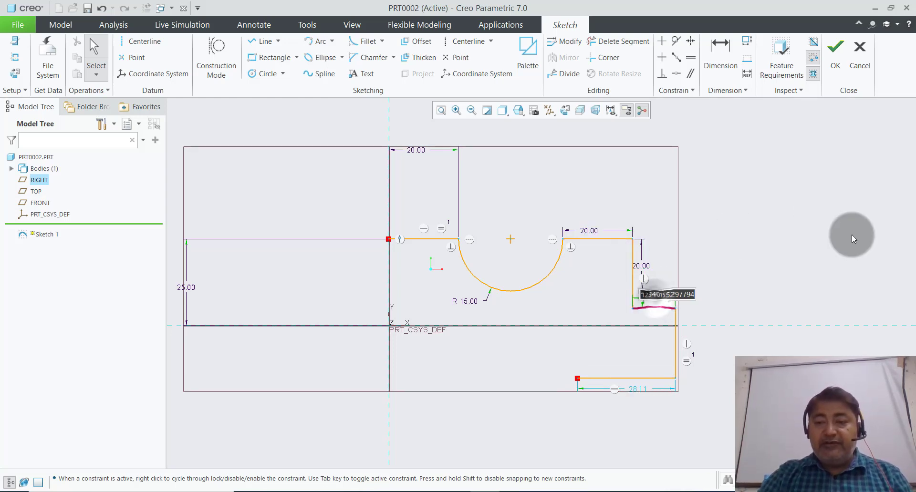
type("20")
key("Return")
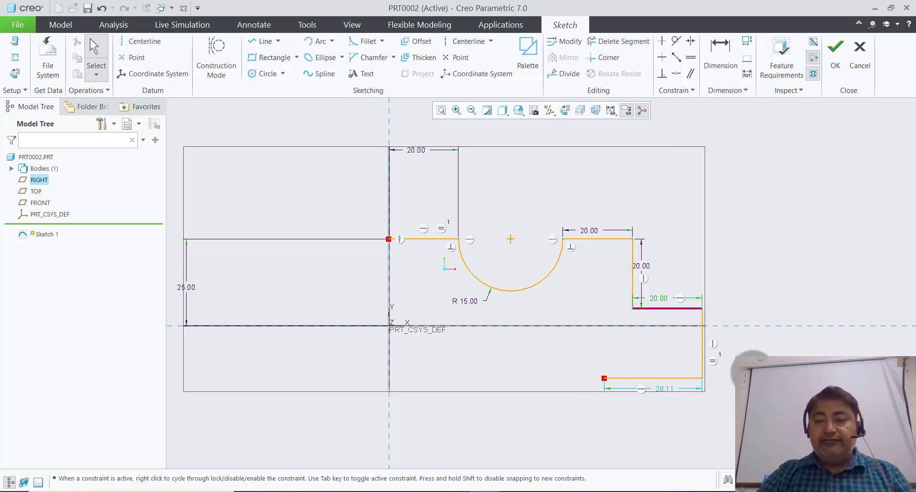
scroll(732, 385, "down", 1)
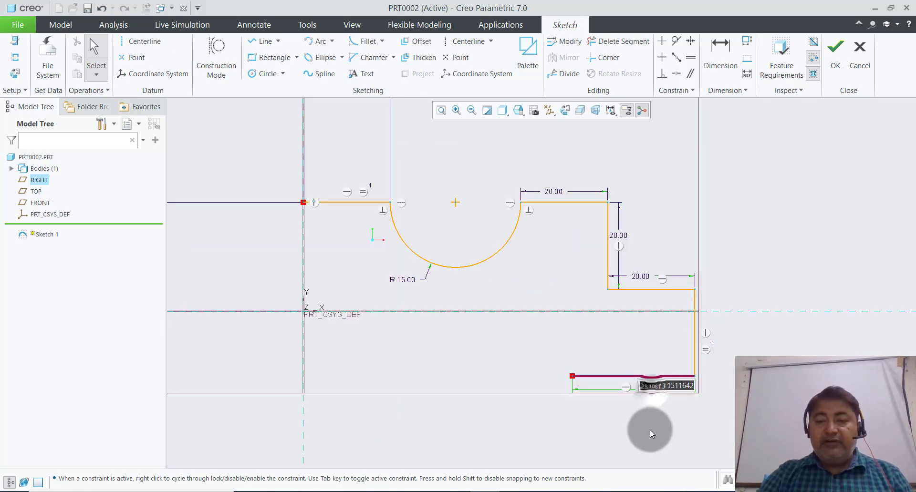
type("45")
key("Return")
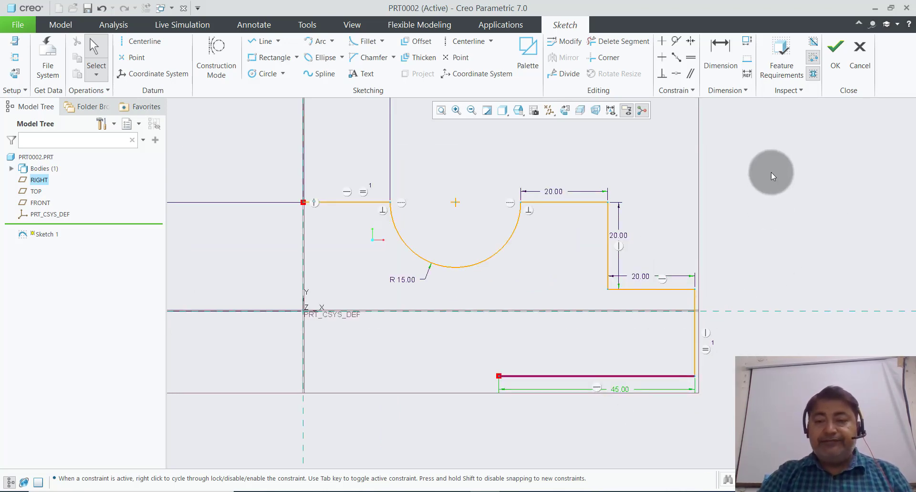
left_click(718, 57)
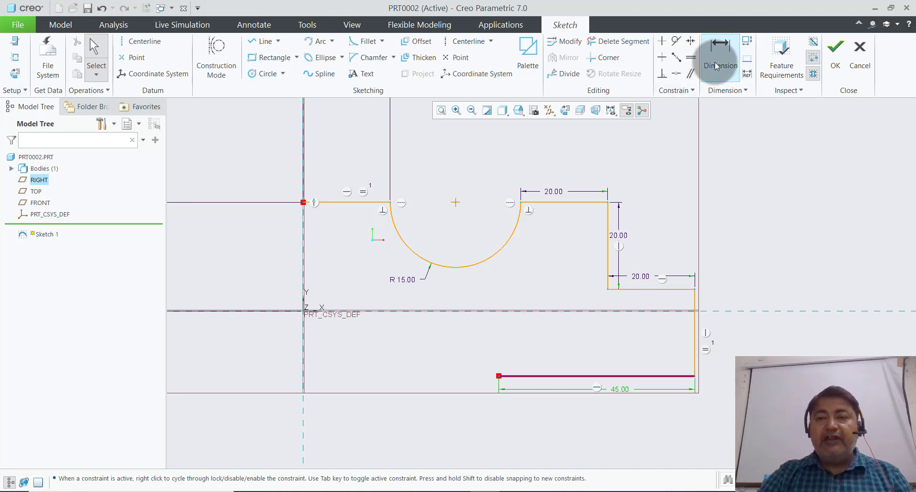
Step: Dimension the right vertical edge at 30, deleting the conflicting Equal lengths constraint
left_click(695, 341)
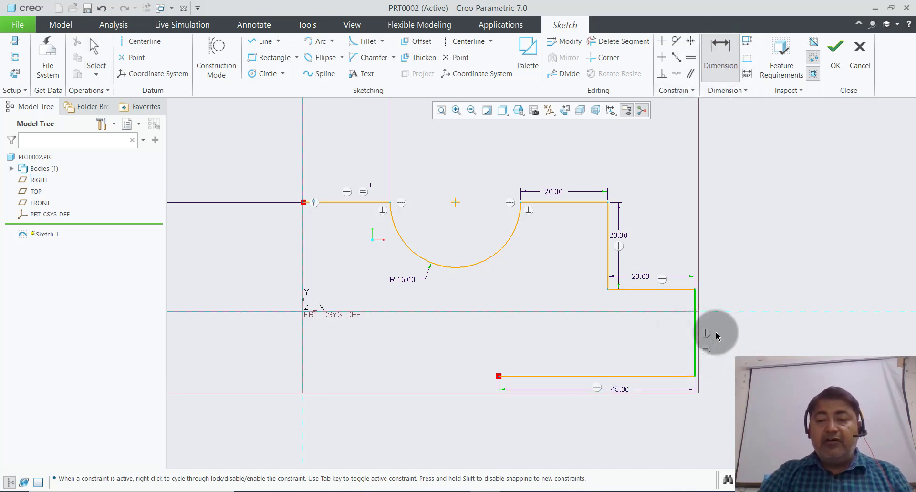
middle_click(716, 334)
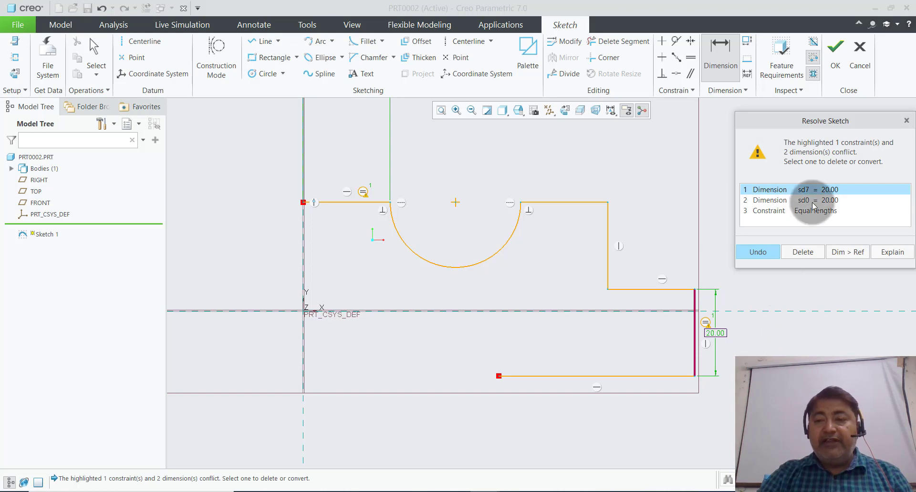
left_click(813, 210)
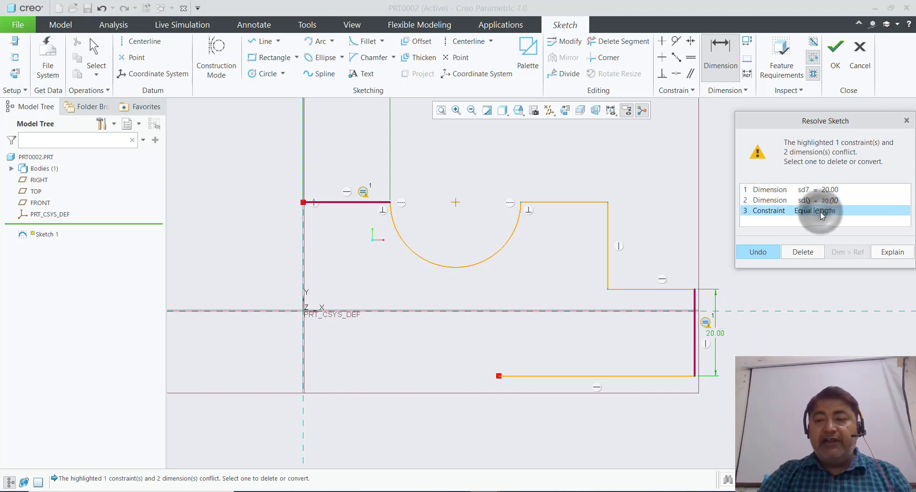
left_click(804, 258)
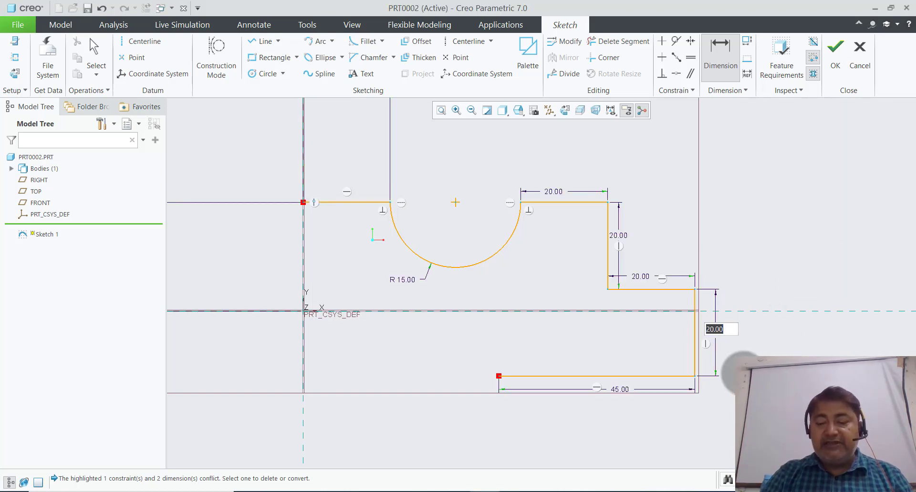
type("30")
key("Return")
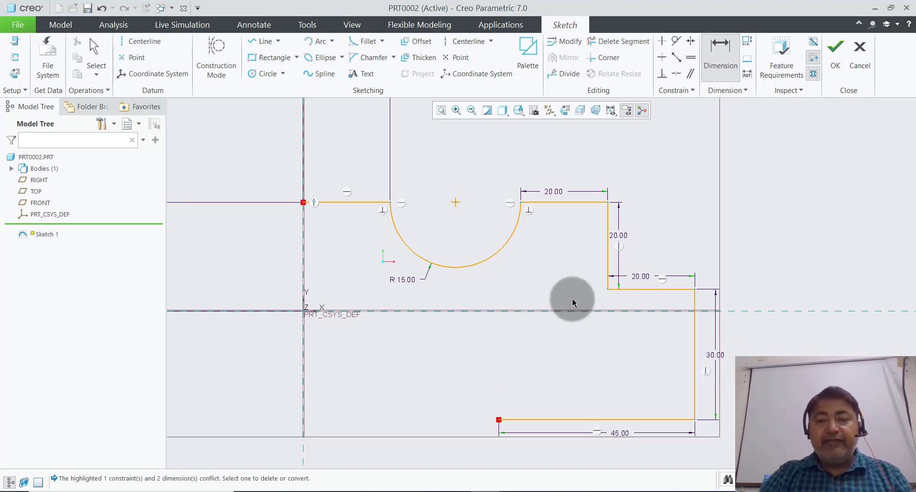
scroll(573, 302, "down", 1)
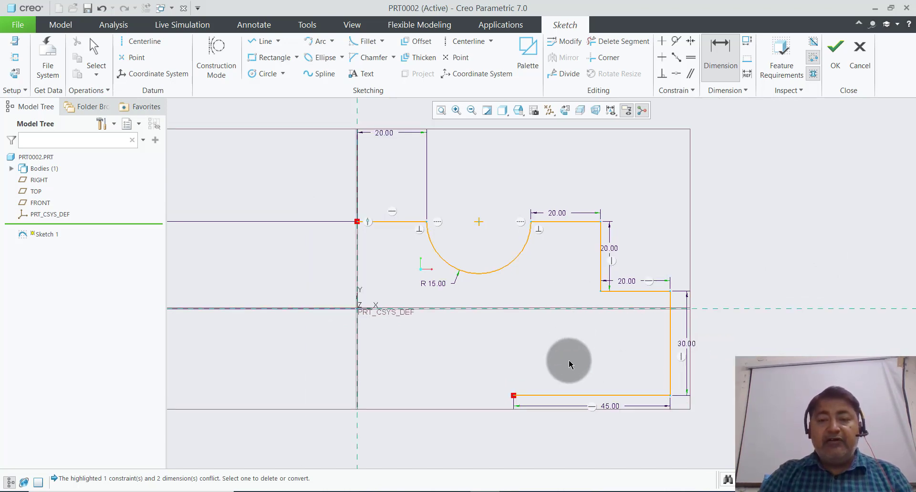
Step: Draw the slanted notch line and a bottom line ending at the vertical axis
left_click(260, 41)
left_click(513, 396)
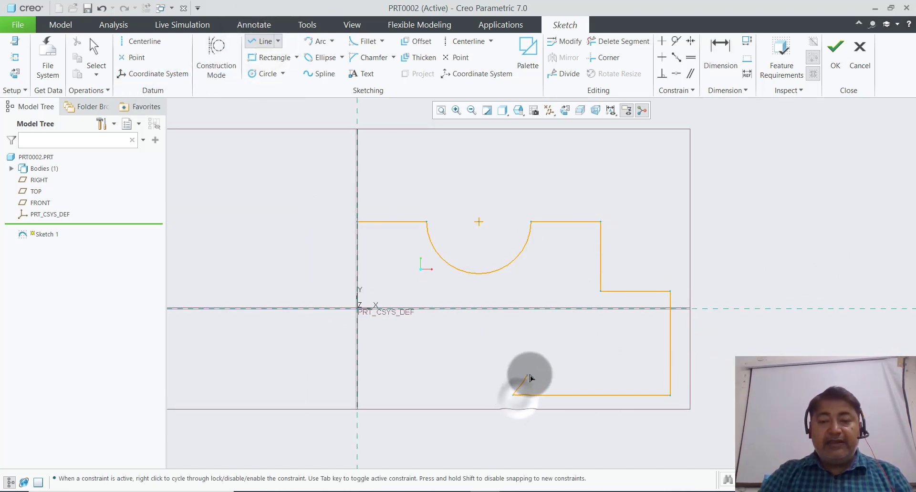
left_click(534, 373)
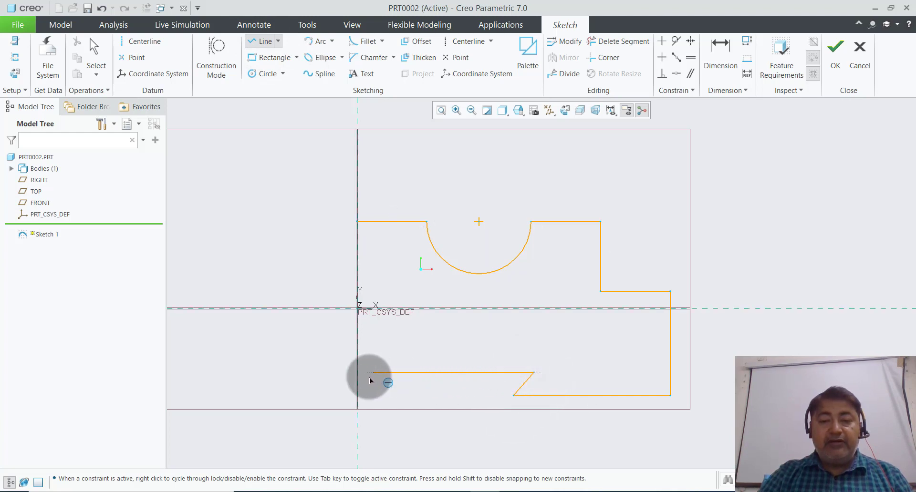
left_click(357, 372)
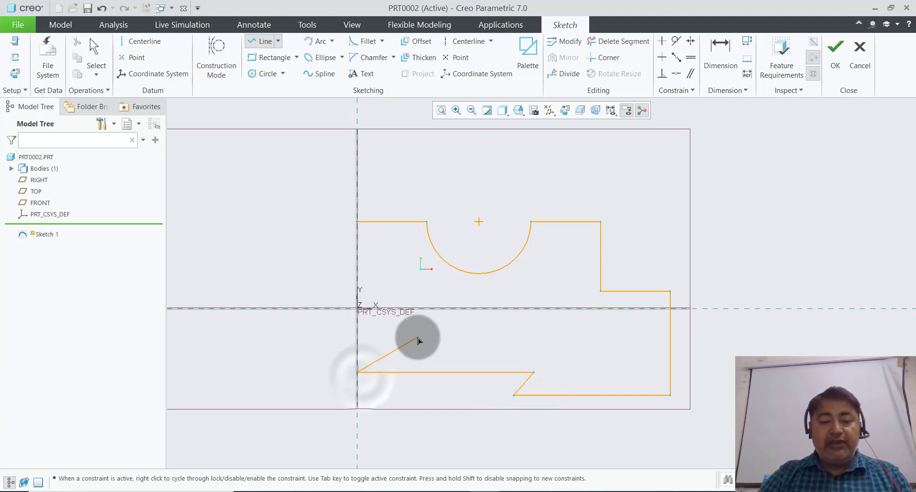
middle_click(433, 341)
middle_click(440, 367)
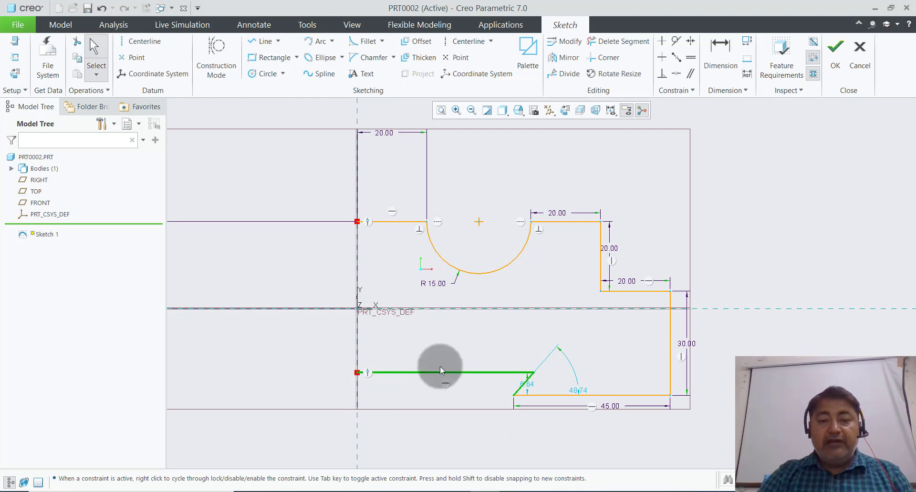
scroll(543, 420, "down", 3)
Step: Size the notch to 10 high and add a 10 horizontal width dimension
left_click_drag(522, 363, 556, 364)
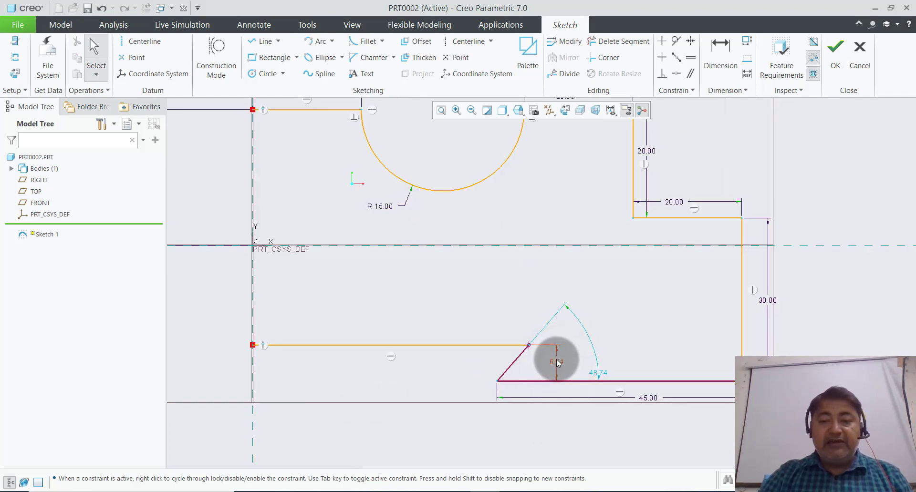
double_click(556, 363)
type("10")
key("Return")
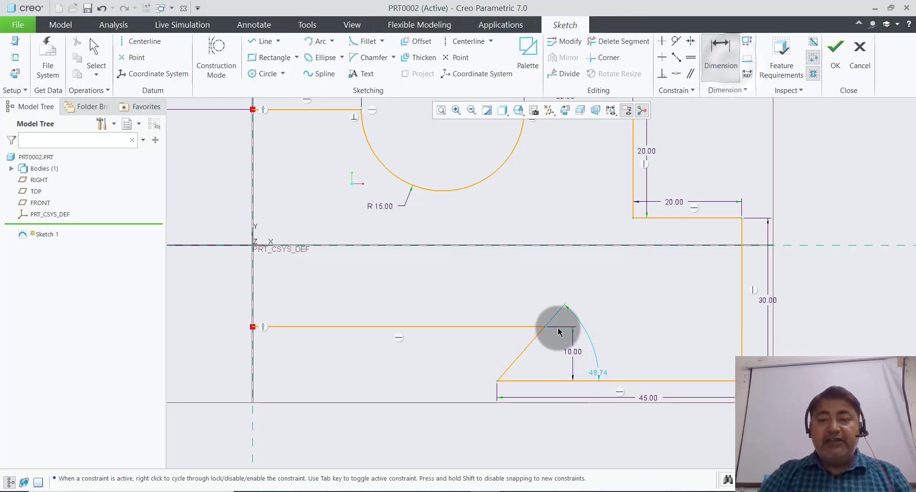
left_click(545, 327)
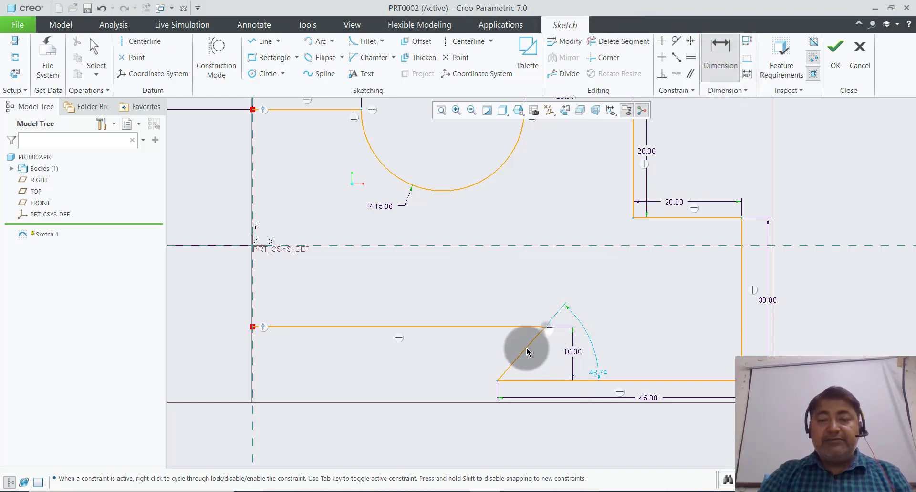
left_click(498, 382)
middle_click(518, 301)
type("1")
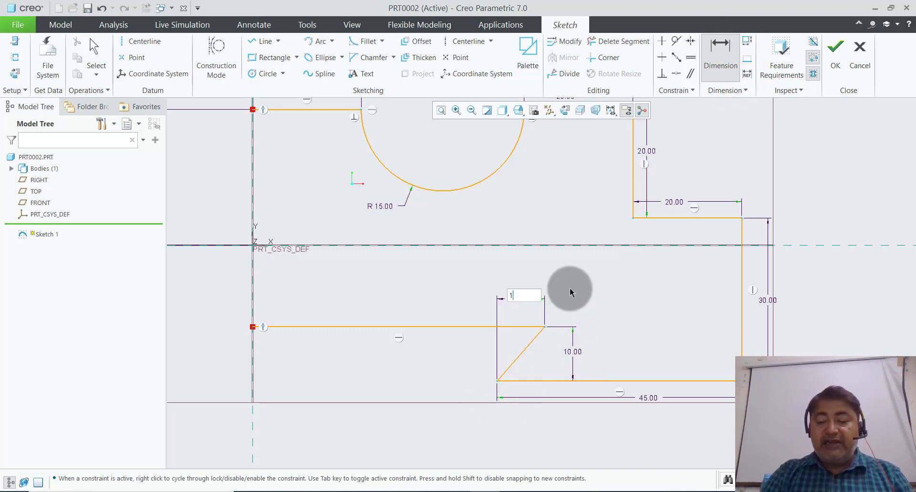
type("0.00")
key("Return")
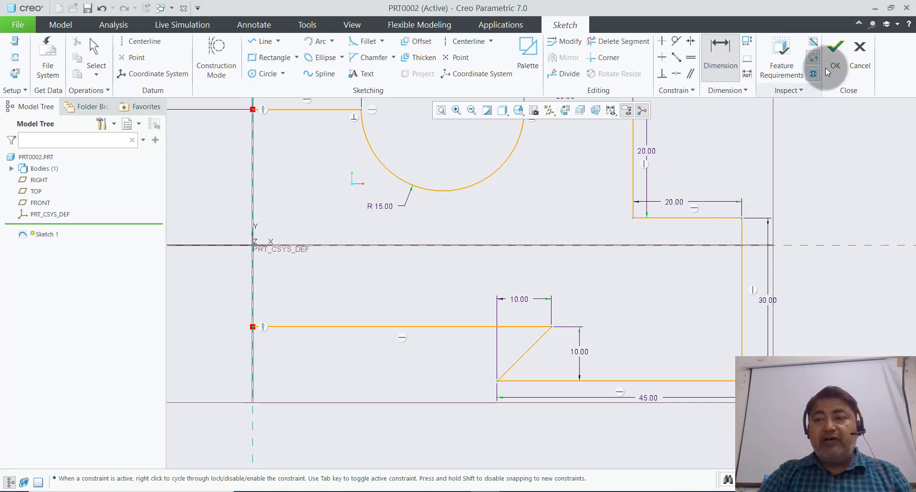
Step: Draw a vertical centerline along the vertical reference axis
scroll(543, 309, "up", 3)
scroll(550, 276, "down", 1)
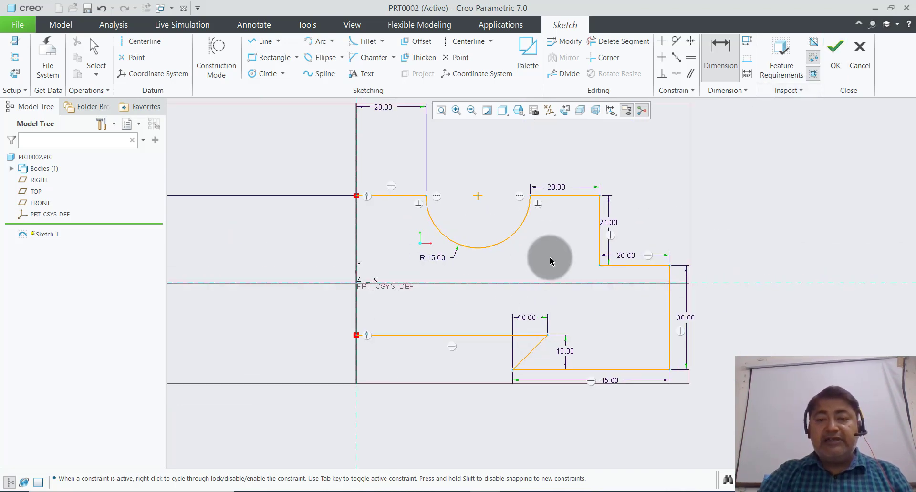
scroll(573, 296, "up", 1)
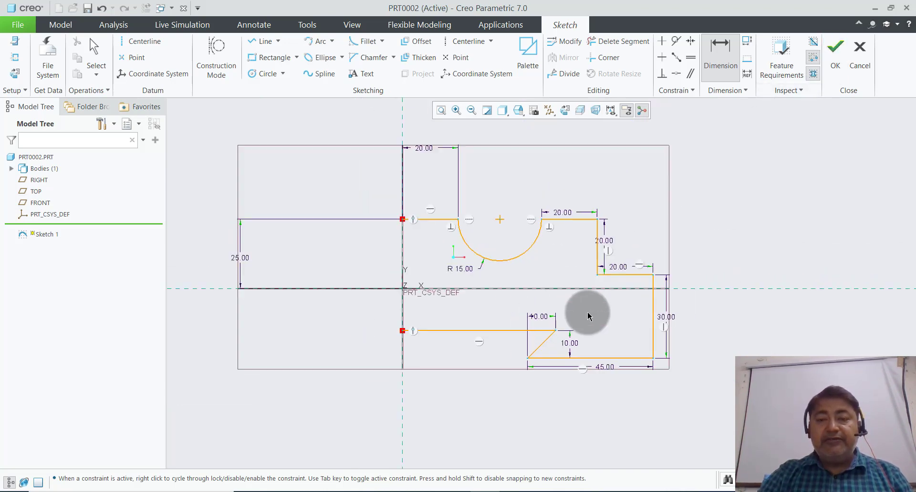
left_click(470, 47)
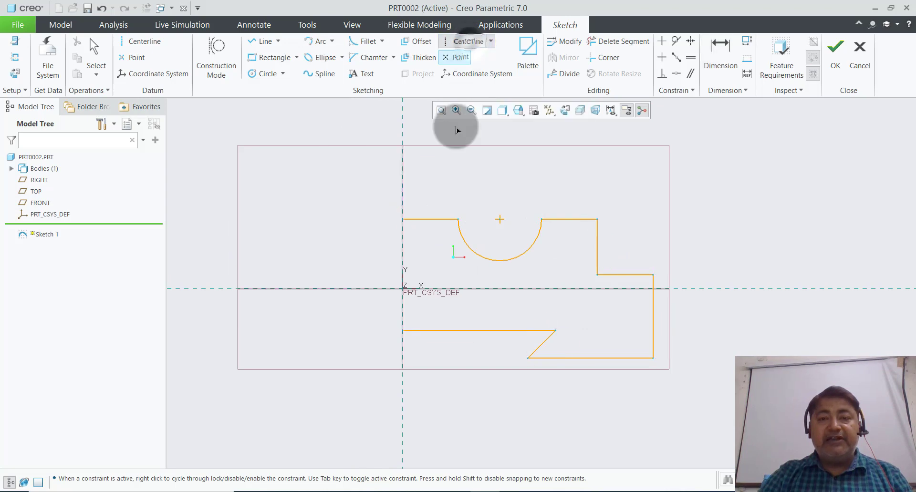
left_click(403, 117)
left_click(403, 417)
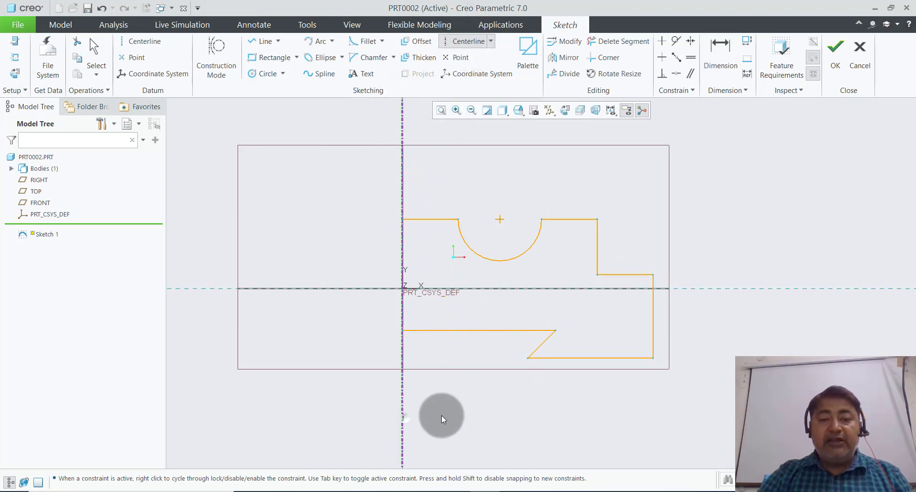
middle_click(539, 427)
Step: Mirror the entire half profile about the vertical centerline
left_click(641, 148)
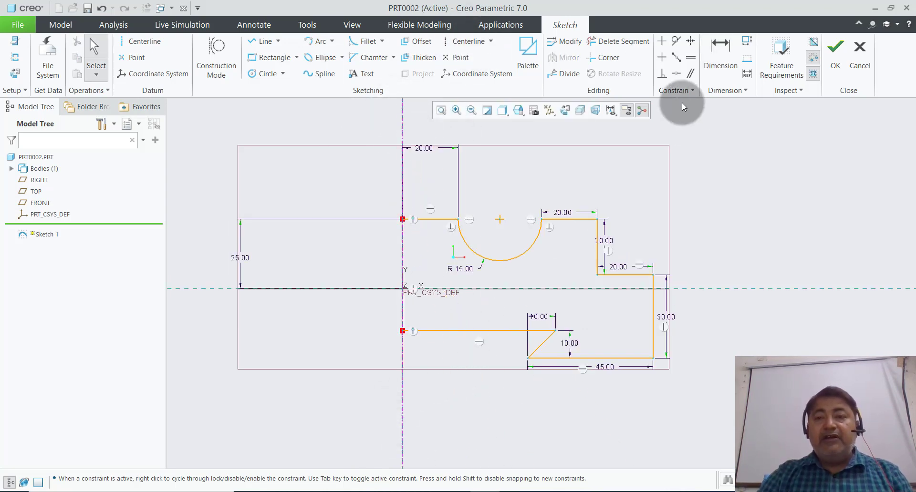
mouse_move(668, 333)
left_mouse_down()
mouse_move(517, 402)
mouse_move(419, 396)
left_mouse_up()
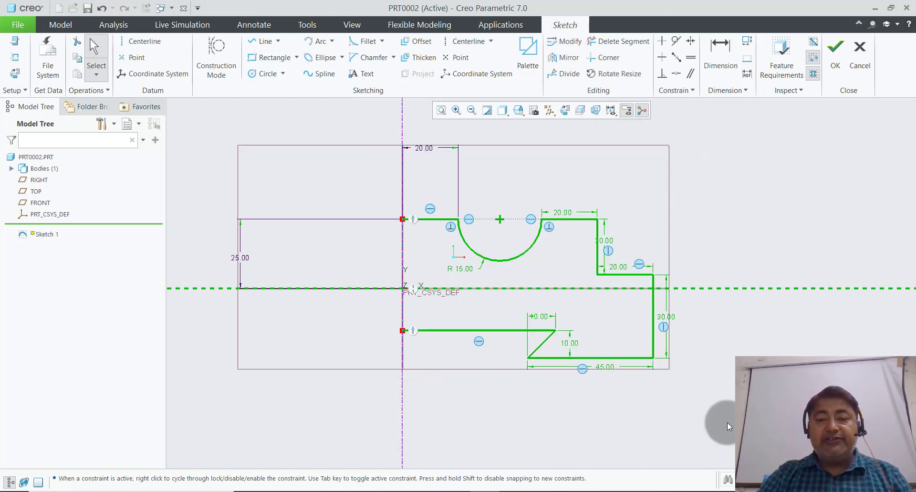
left_click(566, 58)
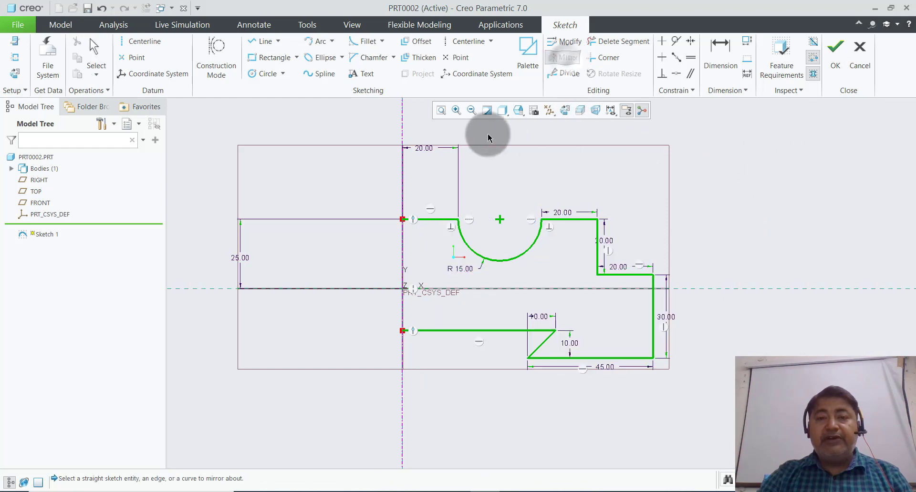
left_click(402, 123)
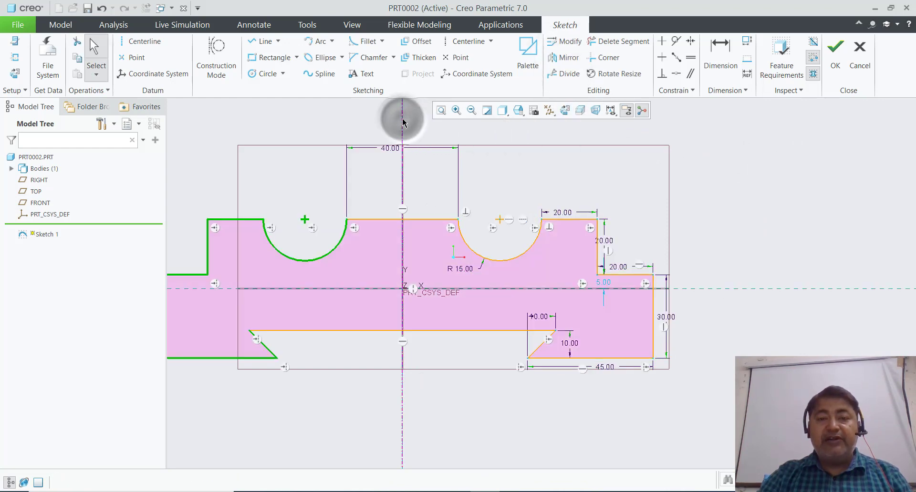
scroll(814, 278, "down", 2)
scroll(669, 265, "up", 1)
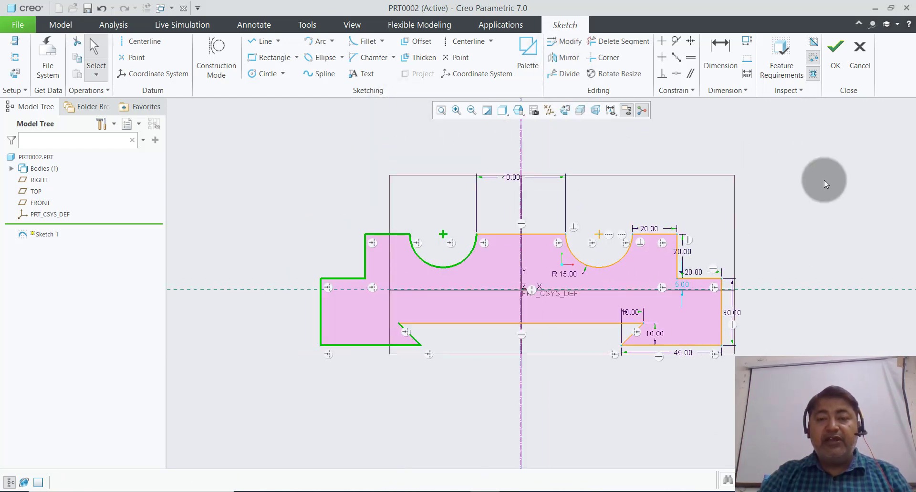
Step: Finish Sketch 1 and extrude it symmetrically to a depth of 60
left_click(838, 72)
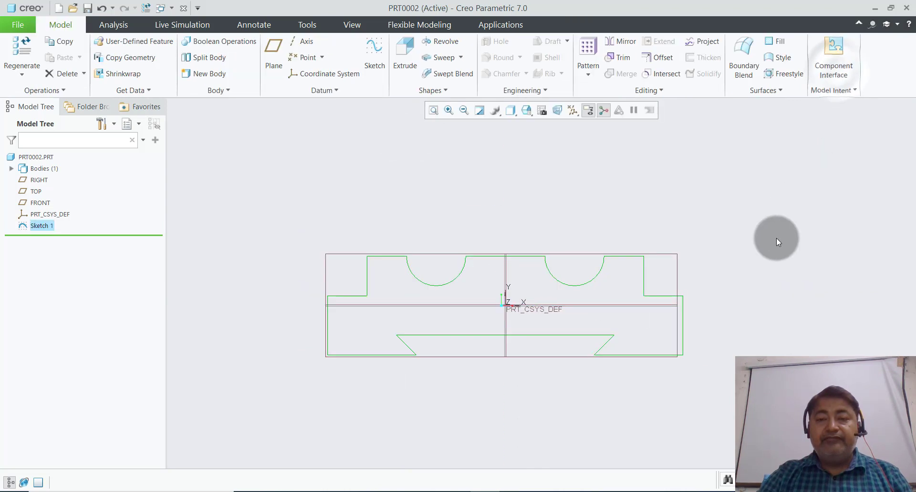
mouse_move(761, 231)
middle_mouse_down()
mouse_move(756, 249)
mouse_move(699, 236)
middle_mouse_up()
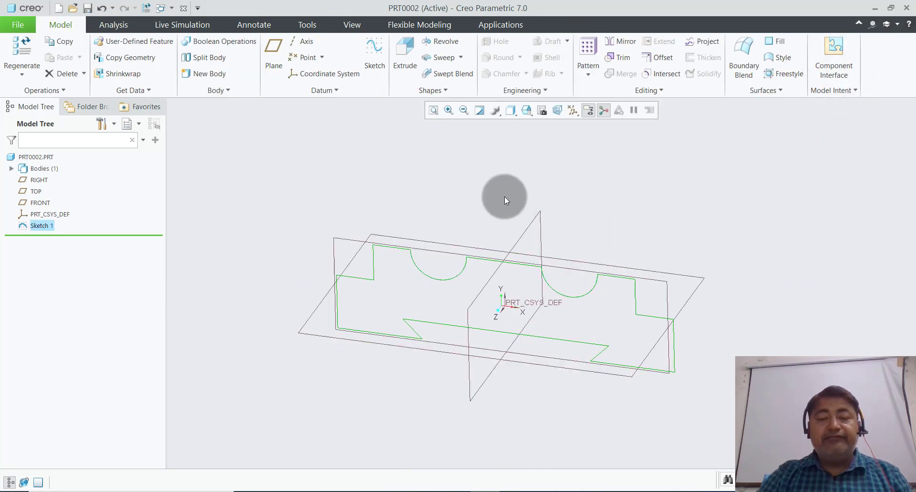
left_click(415, 64)
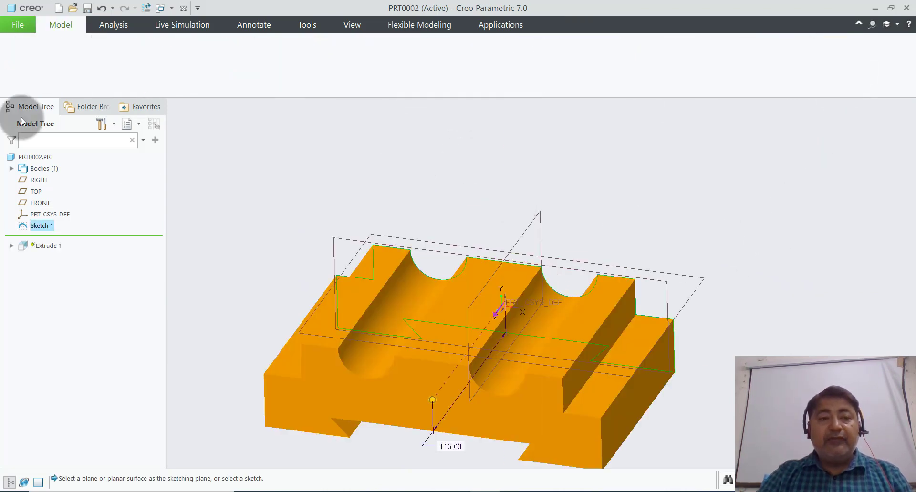
left_click(109, 57)
left_click(100, 90)
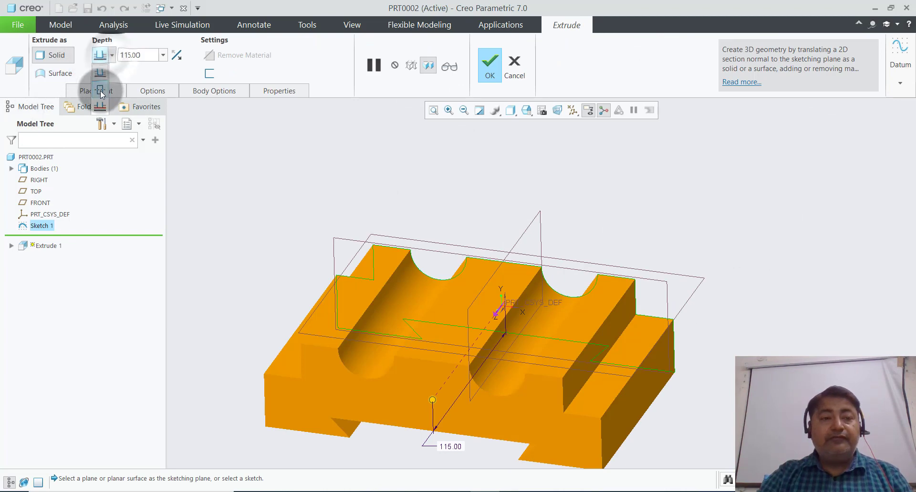
double_click(129, 55)
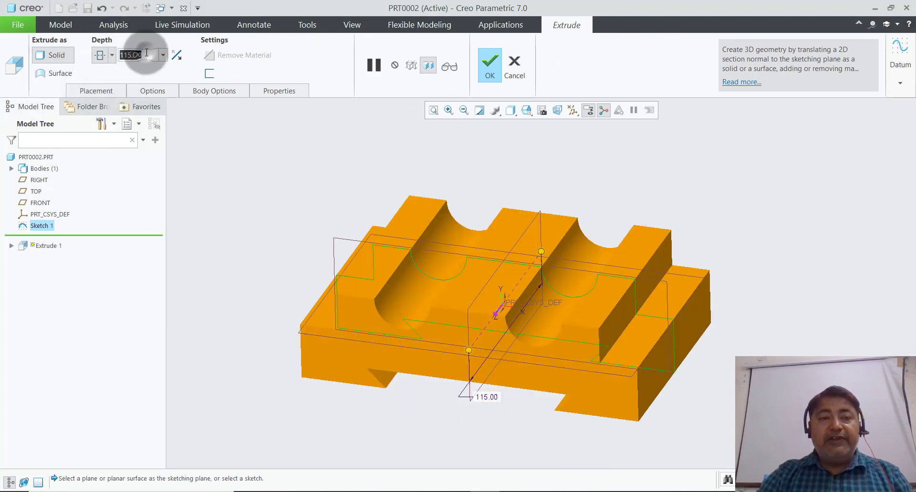
left_click(111, 55)
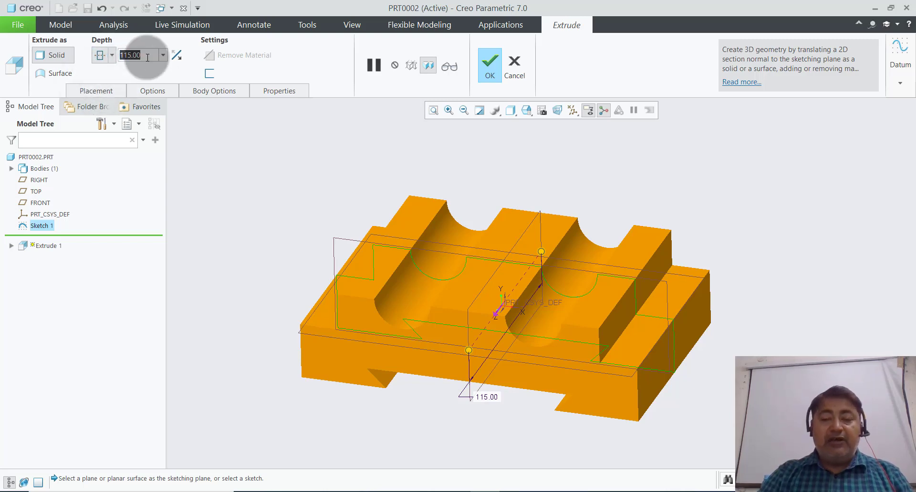
type("60")
key("Return")
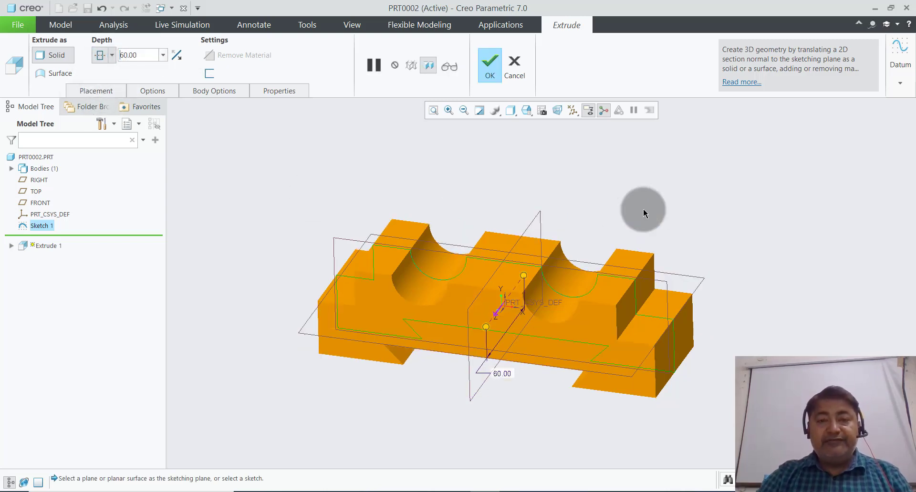
mouse_move(643, 209)
middle_mouse_down()
mouse_move(630, 217)
mouse_move(637, 191)
middle_mouse_up()
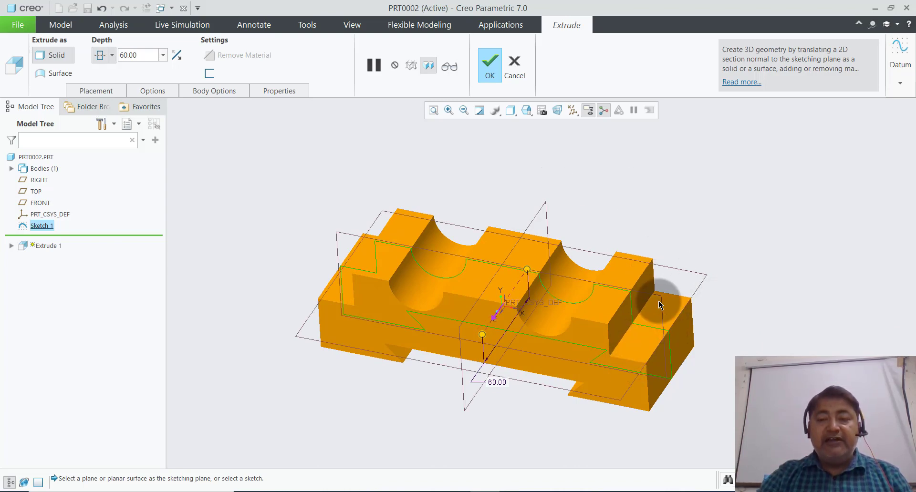
left_click(488, 76)
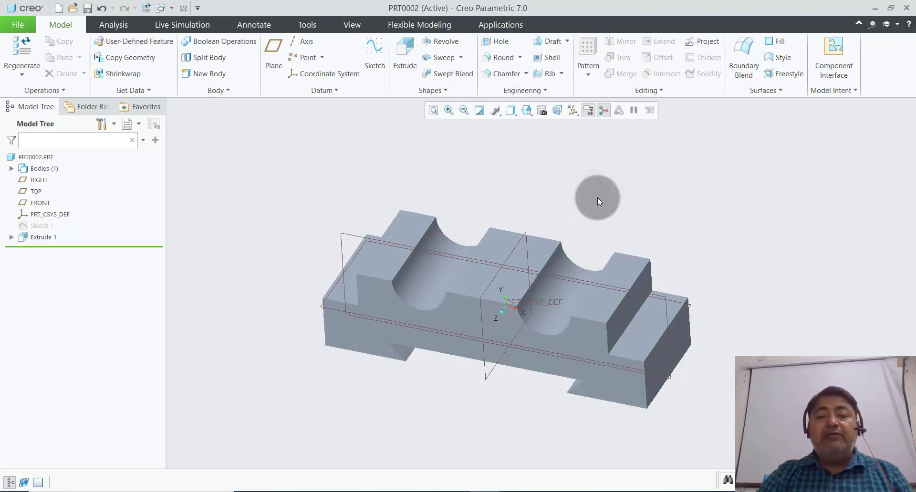
Step: Start a new sketch on the block's front face and orient it face-on
left_click(368, 68)
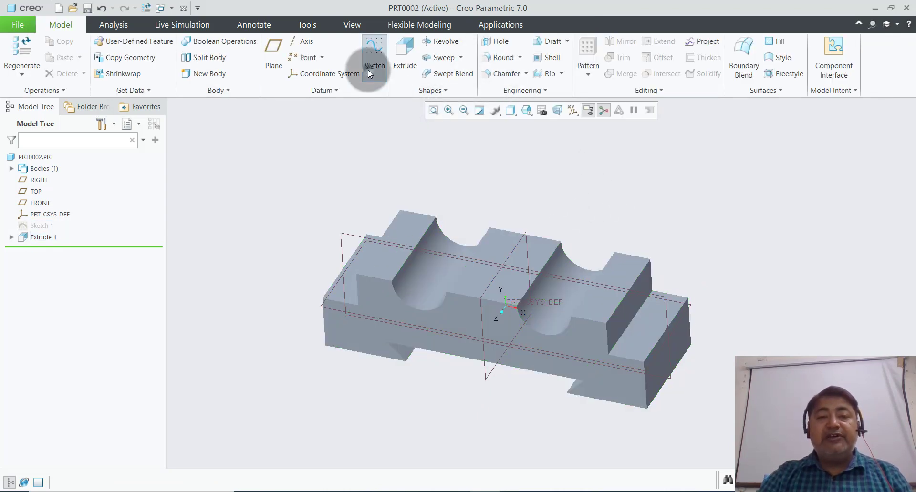
left_click(386, 301)
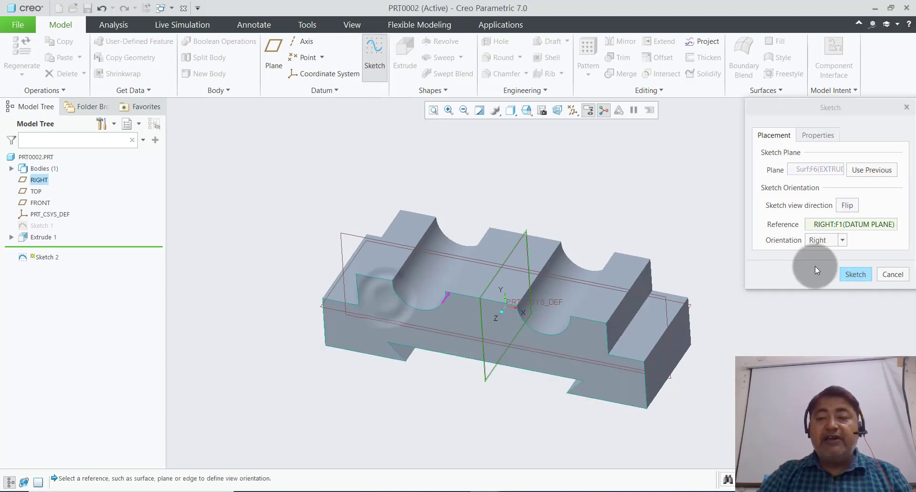
left_click(861, 276)
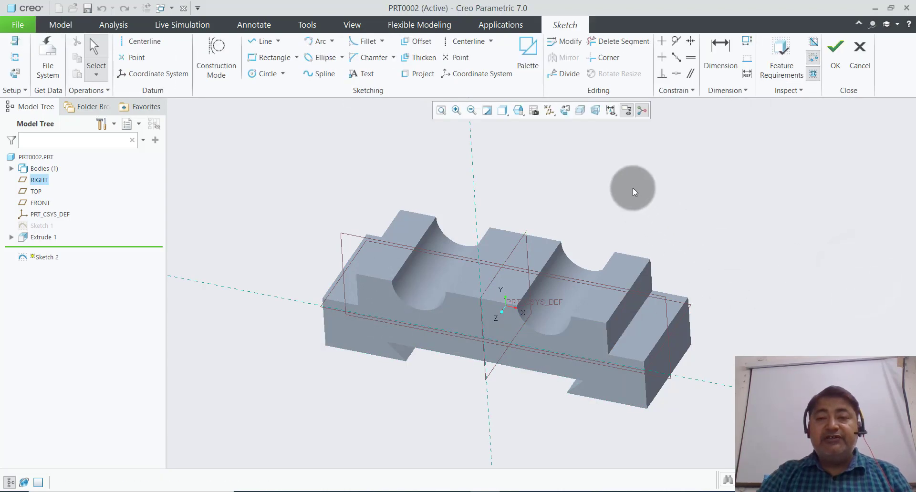
left_click(566, 114)
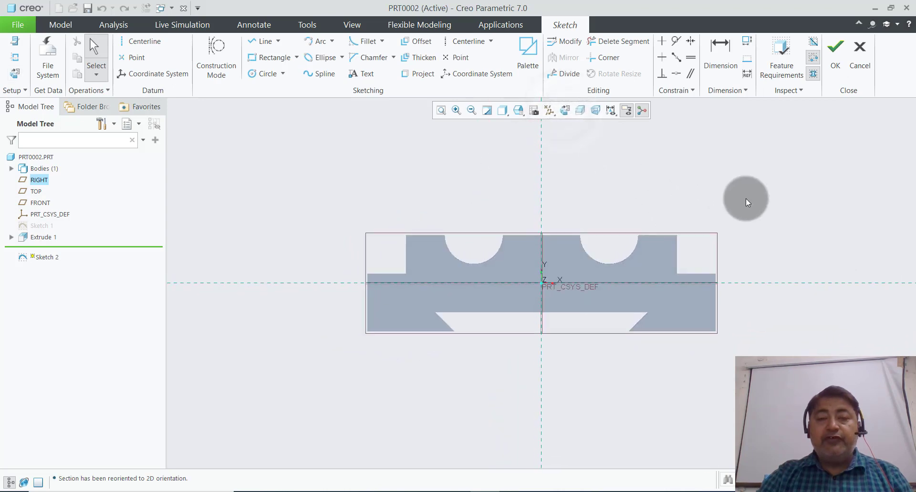
Step: Project the three top edges and both semicircular arch edges into the sketch
left_click(410, 75)
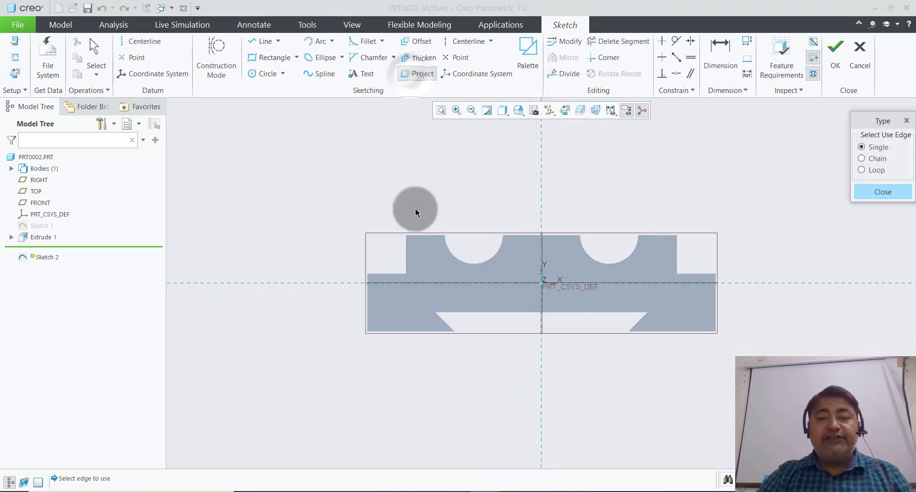
left_click(419, 236)
left_click(472, 264)
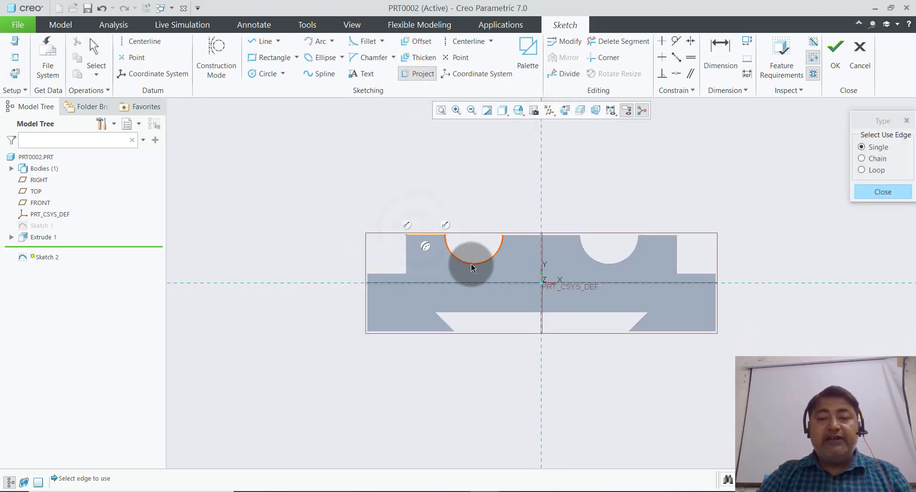
left_click(524, 235)
left_click(587, 251)
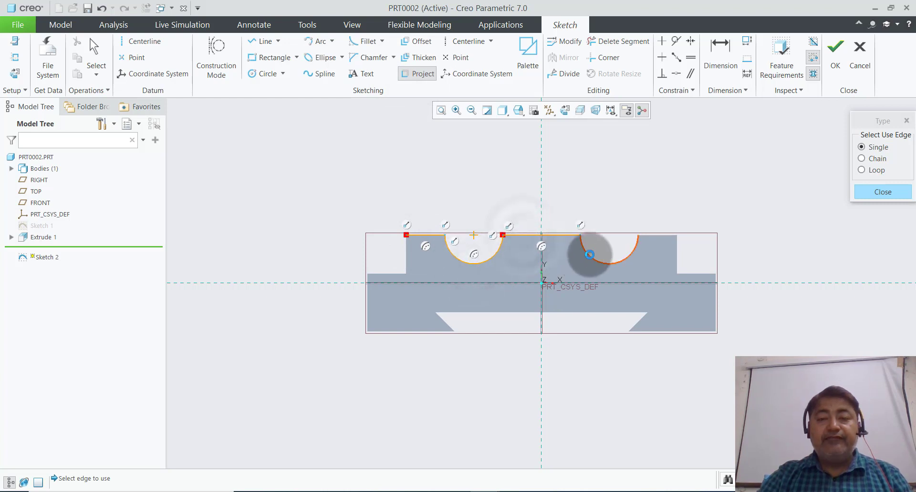
left_click(663, 241)
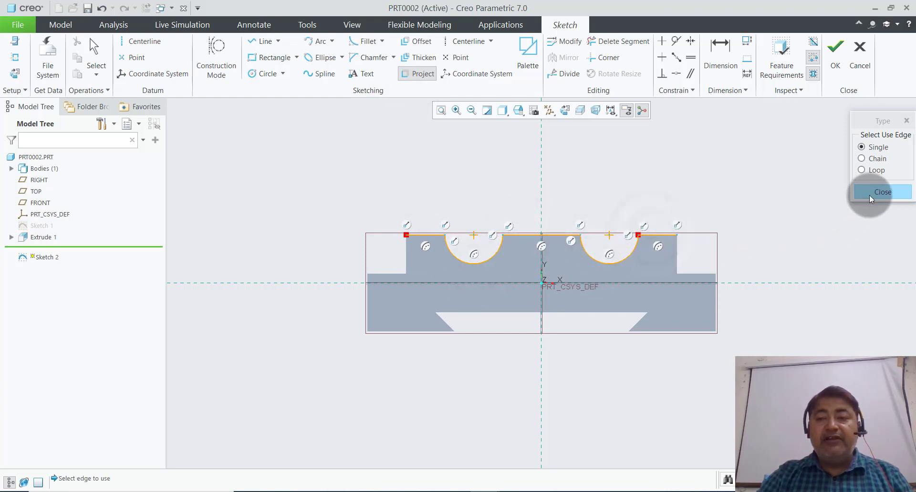
left_click(883, 192)
left_click(415, 237)
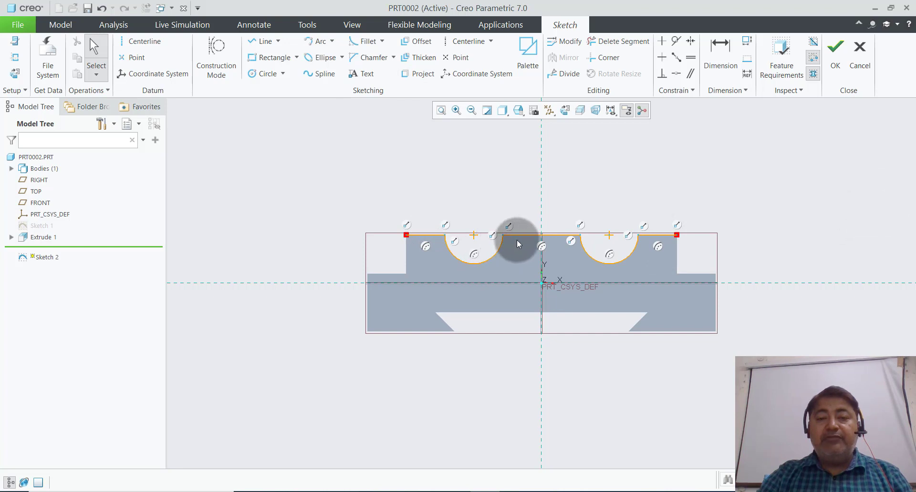
scroll(692, 251, "down", 1)
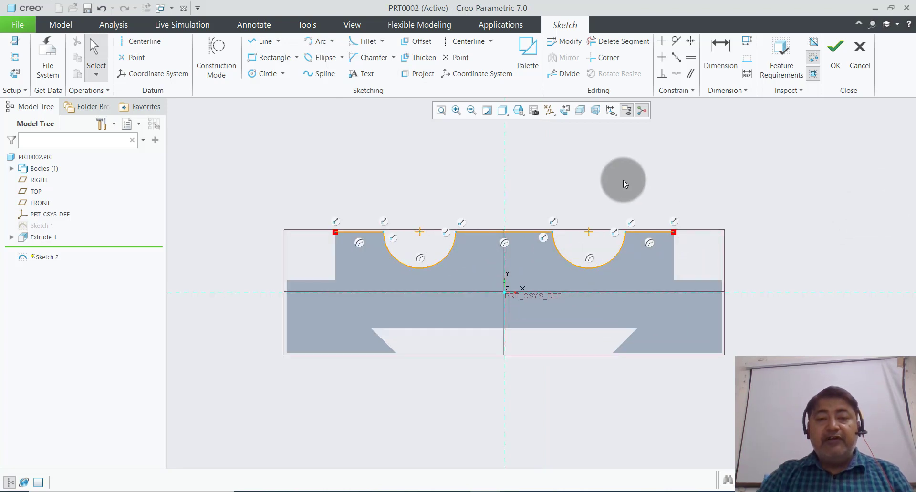
Step: Draw two equal circles on the left and right arch centres and set their diameter to 50
left_click(272, 74)
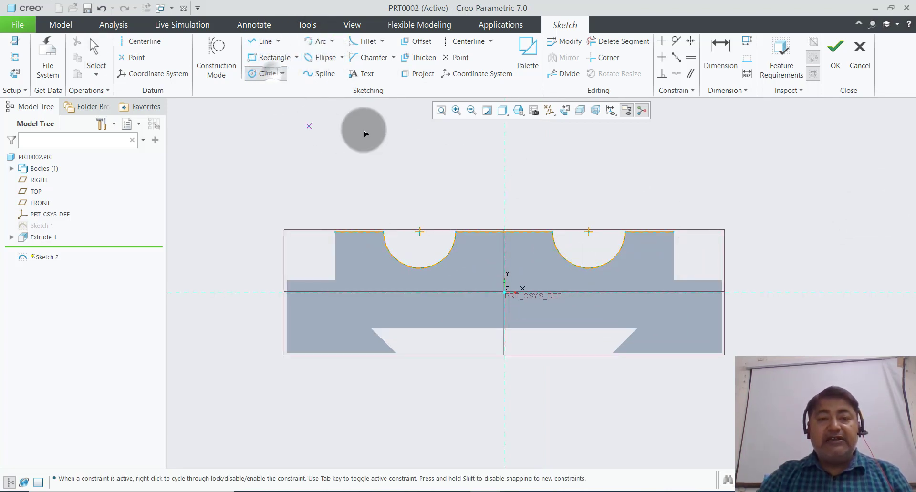
left_click(419, 232)
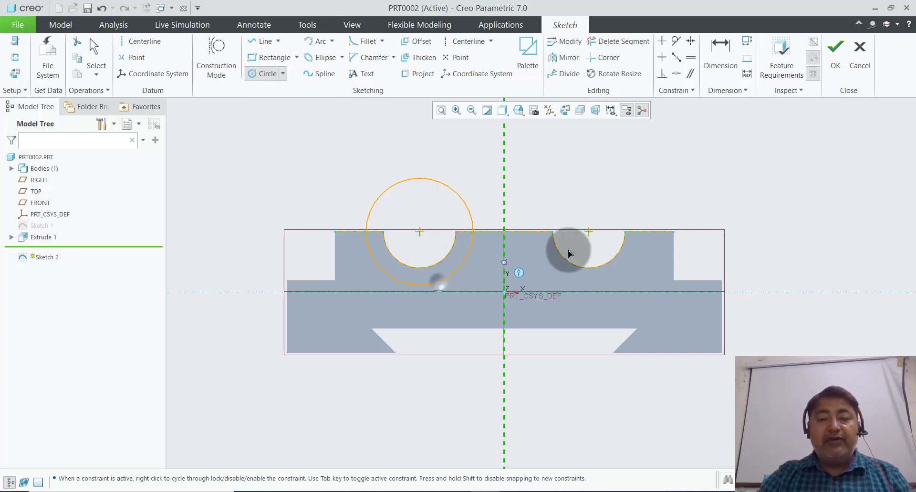
left_click(589, 232)
left_click(619, 278)
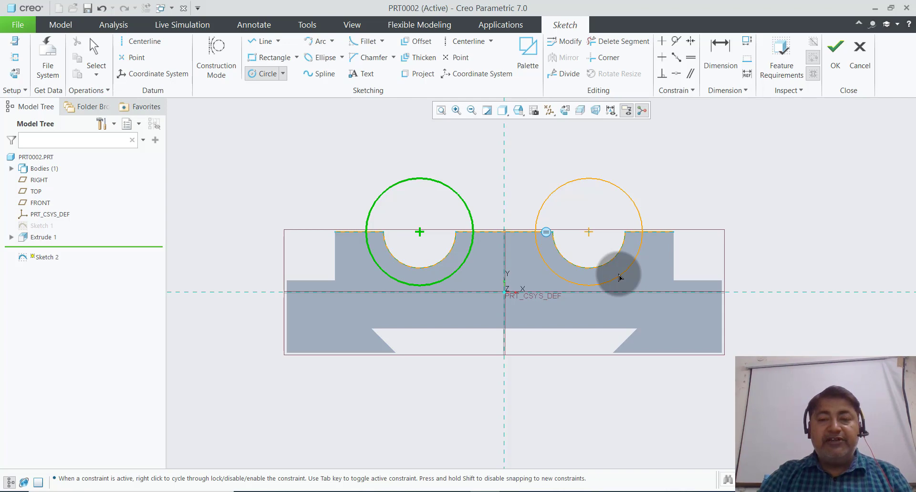
middle_click(668, 167)
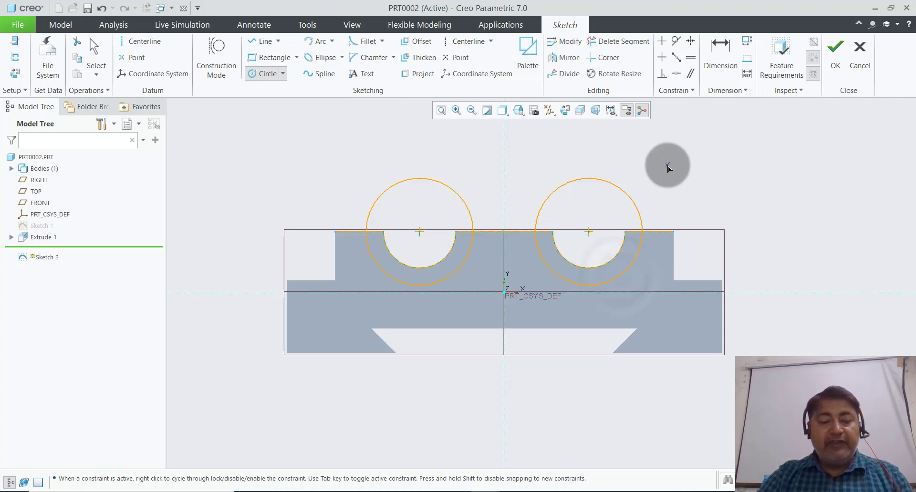
middle_click(668, 167)
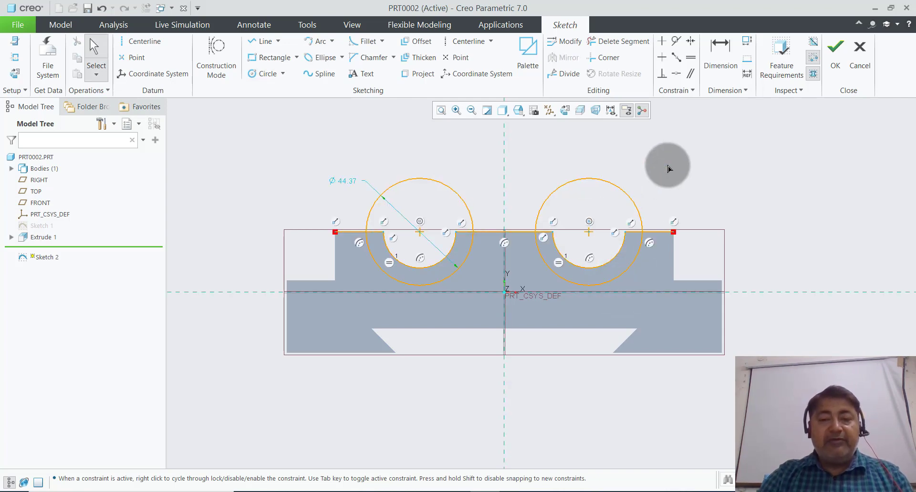
double_click(348, 182)
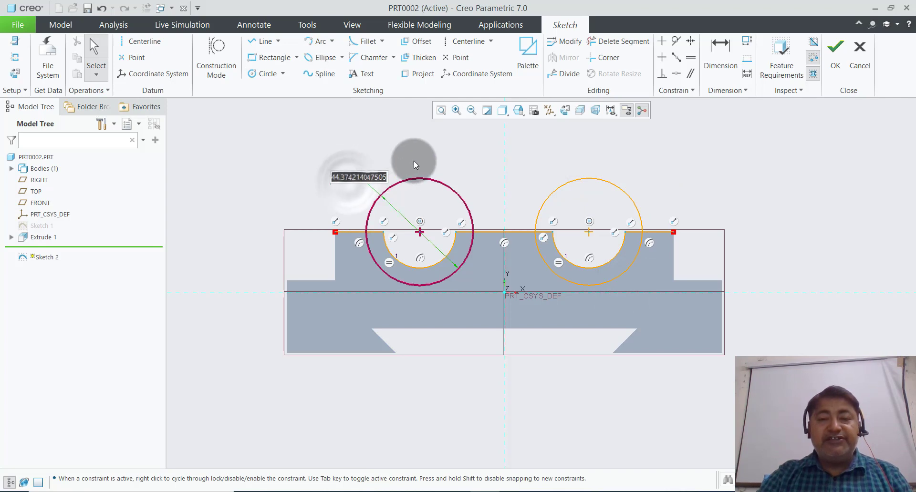
type("Ø 50")
key("Return")
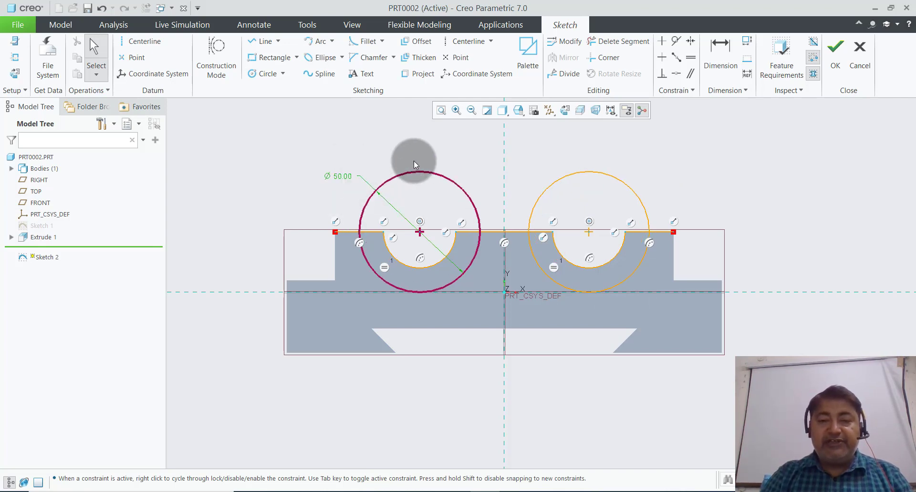
left_click(713, 192)
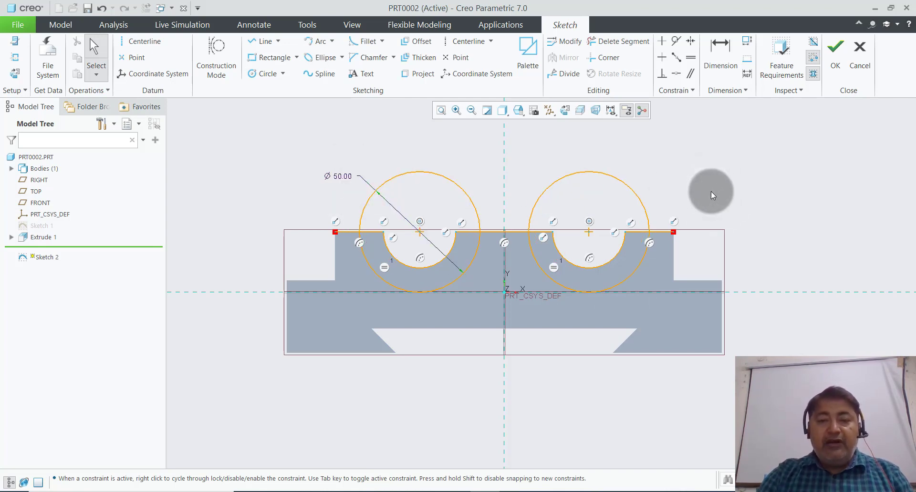
Step: Draw a stepped line chain from the bottom centre to the left circle, lower run 15 long
left_click(261, 41)
left_click(504, 329)
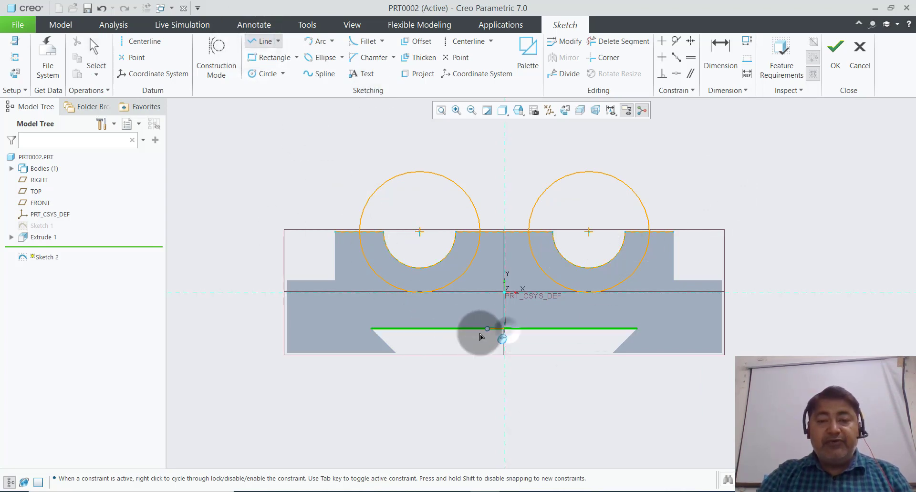
left_click(465, 329)
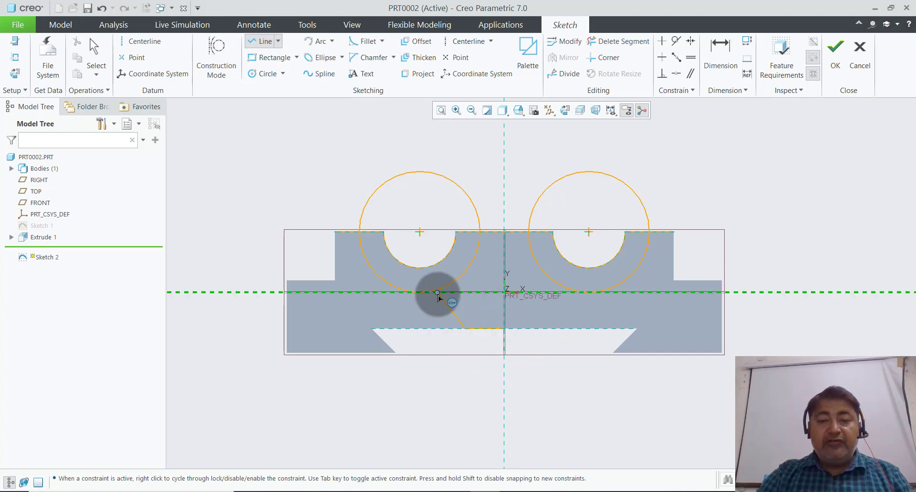
key("Tab")
left_click(466, 293)
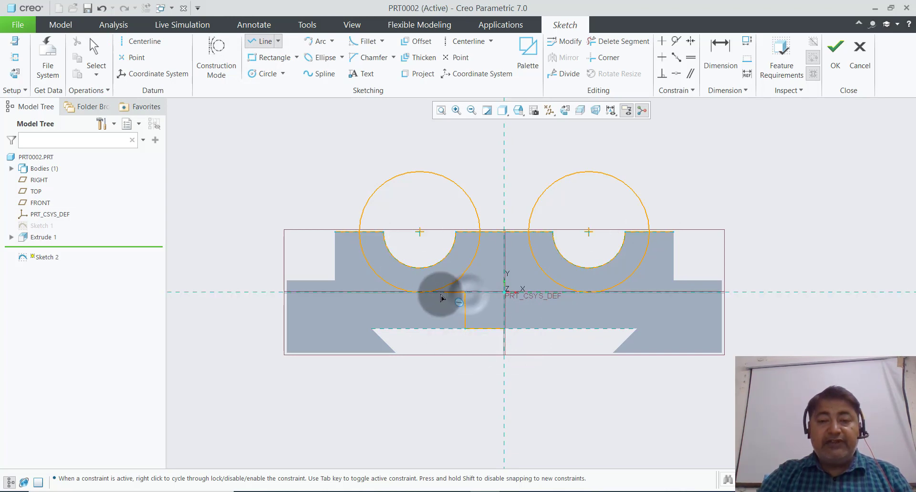
left_click(422, 295)
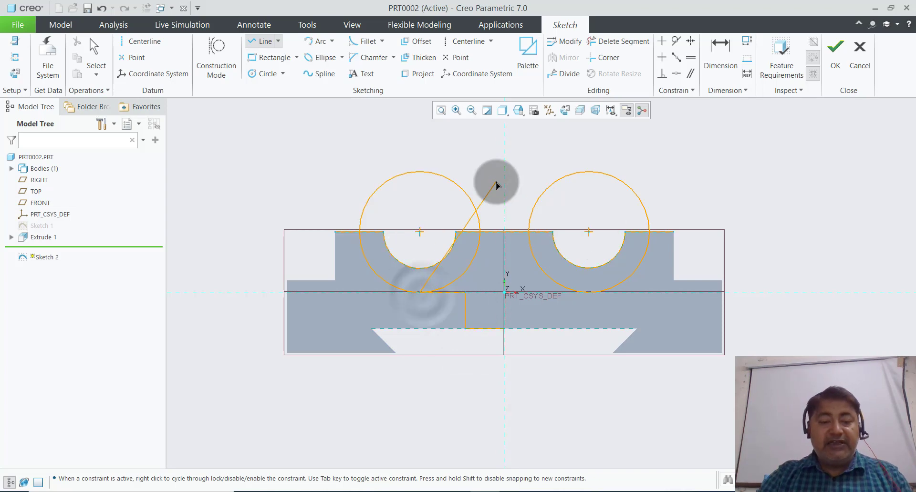
middle_click(497, 185)
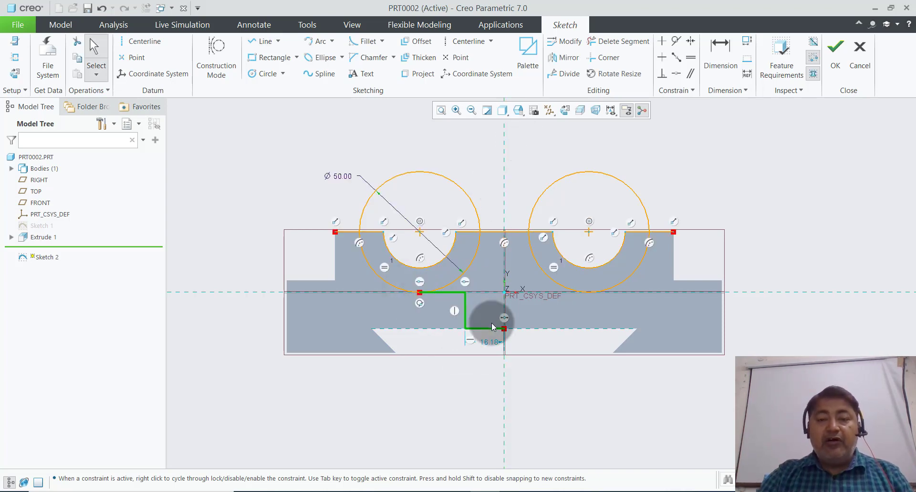
double_click(487, 344)
type("15")
key("Return")
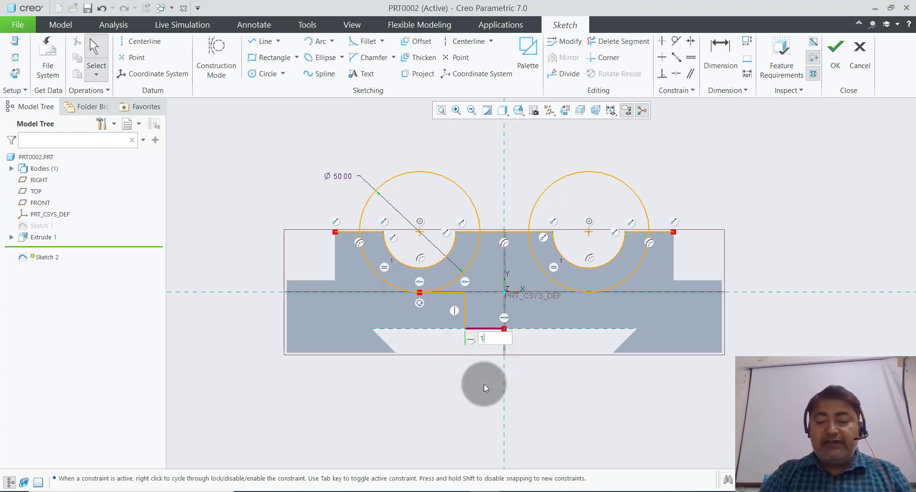
left_click(483, 384)
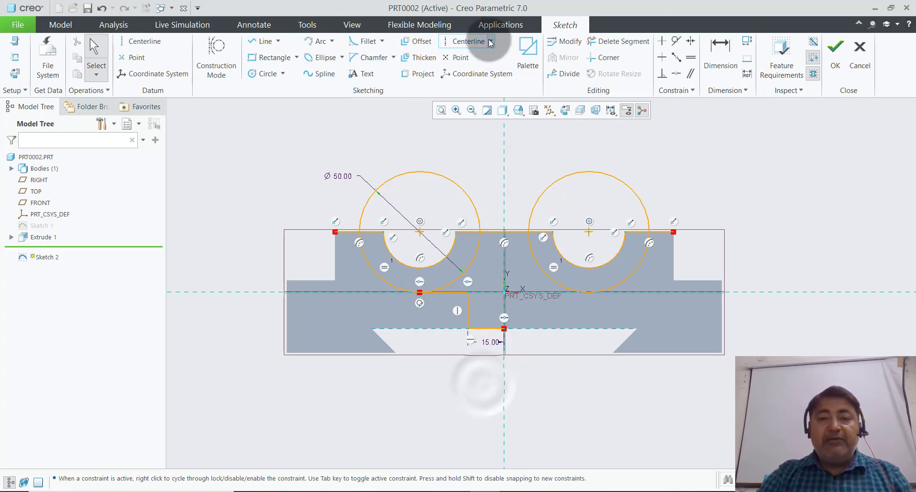
Step: Add a vertical centreline through the middle of the part
left_click(506, 126)
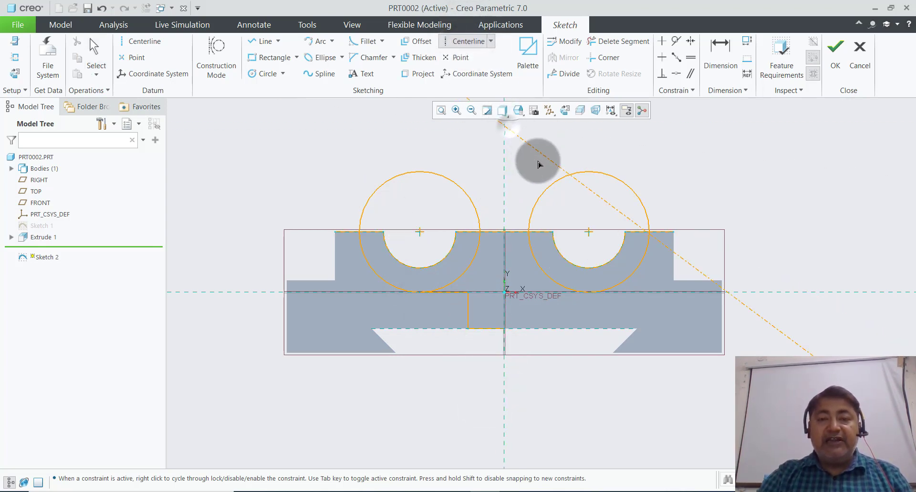
left_click(503, 365)
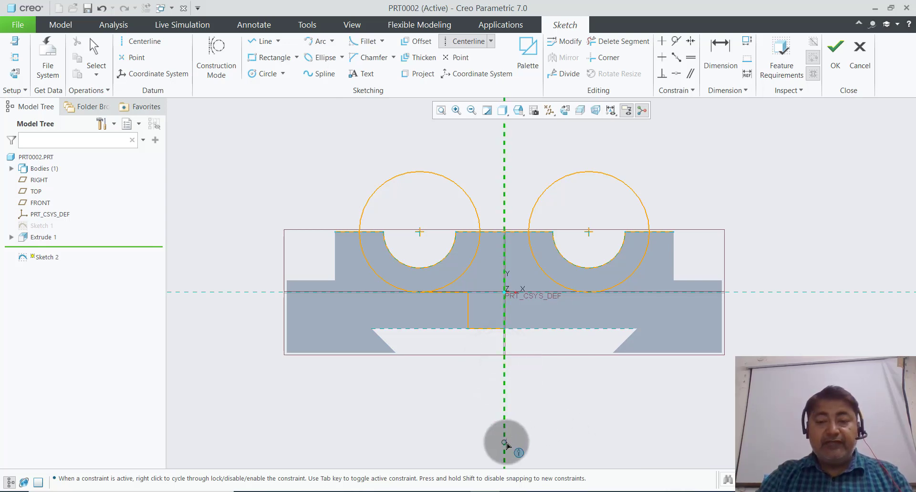
left_click(504, 446)
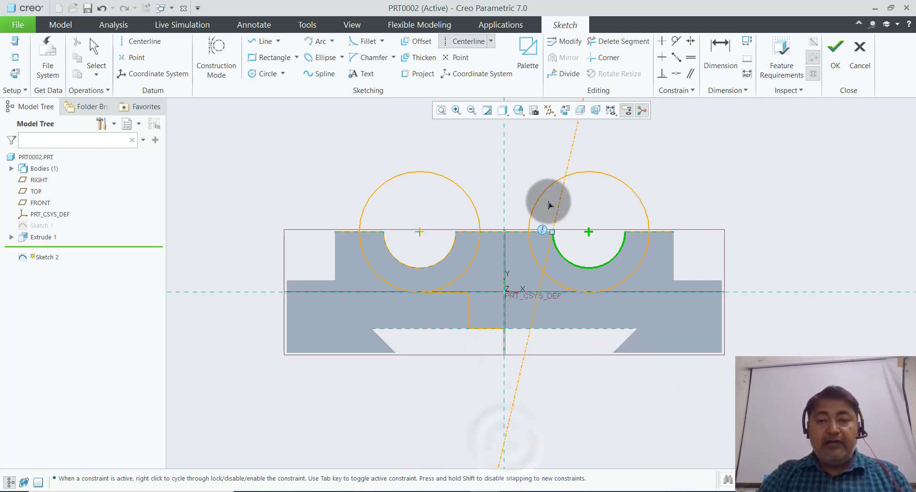
left_click(504, 152)
middle_click(600, 151)
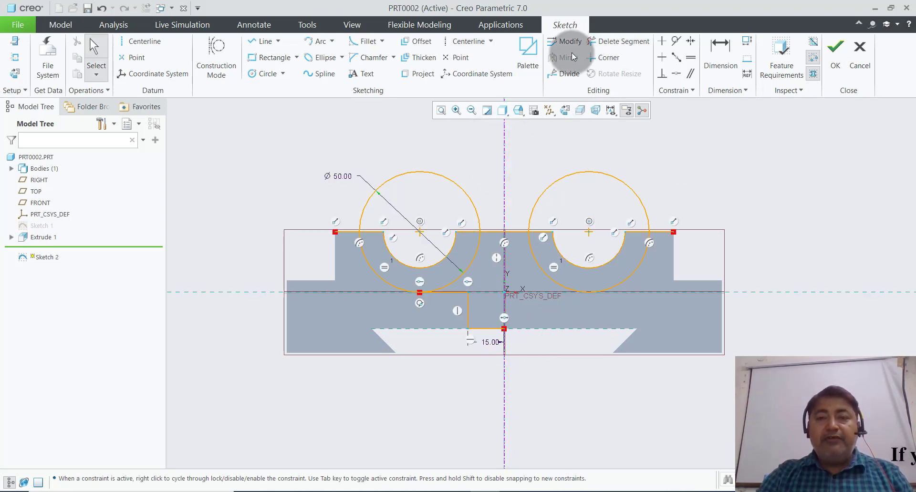
Step: Mirror the vertical and lower profile segments about the vertical centreline
left_click(468, 314, "ctrl")
left_click(482, 327, "ctrl")
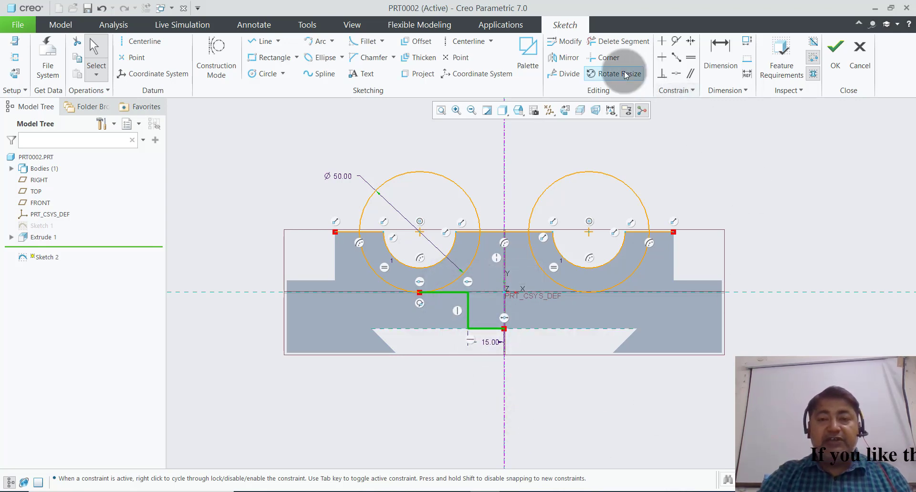
left_click(565, 58)
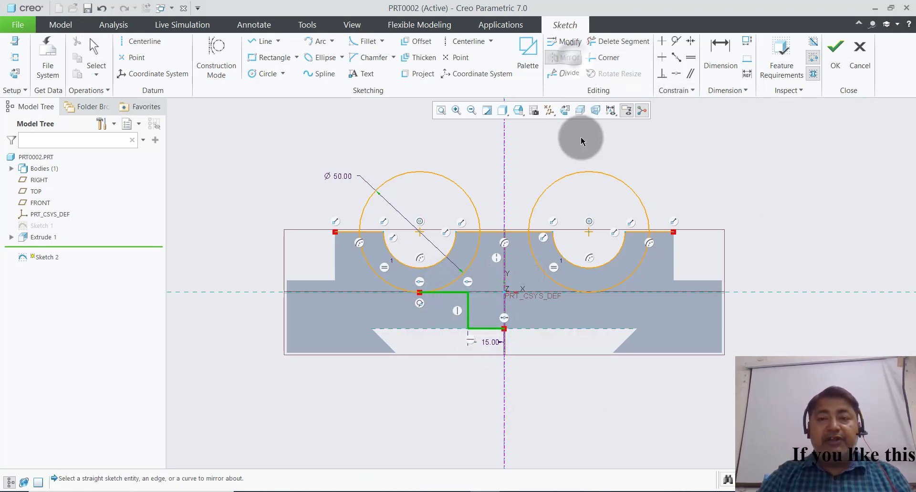
left_click(505, 181)
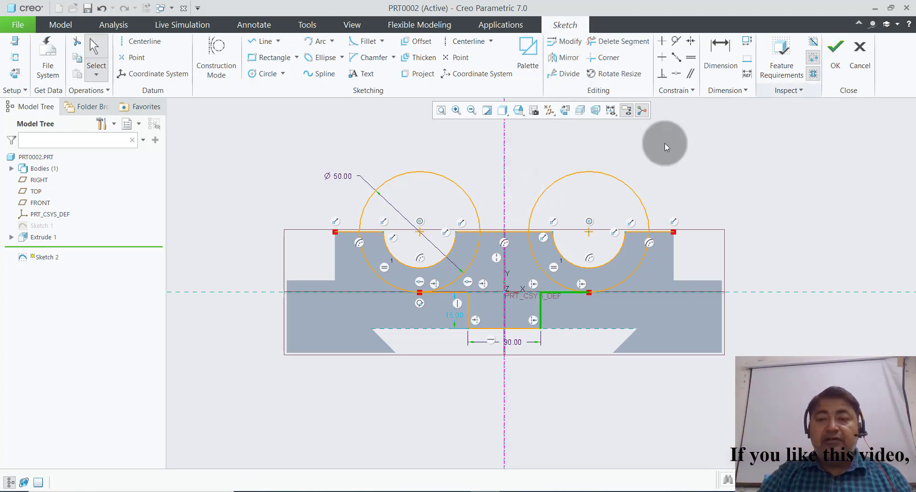
Step: Trim away the upper halves of both circles and the leftover arc inside the block
left_click(620, 42)
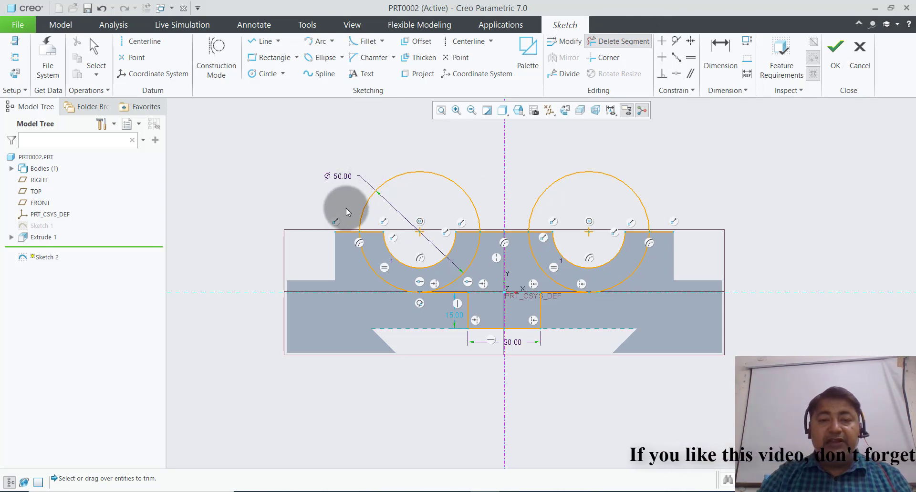
mouse_move(350, 258)
left_mouse_down()
mouse_move(384, 199)
mouse_move(445, 137)
left_mouse_up()
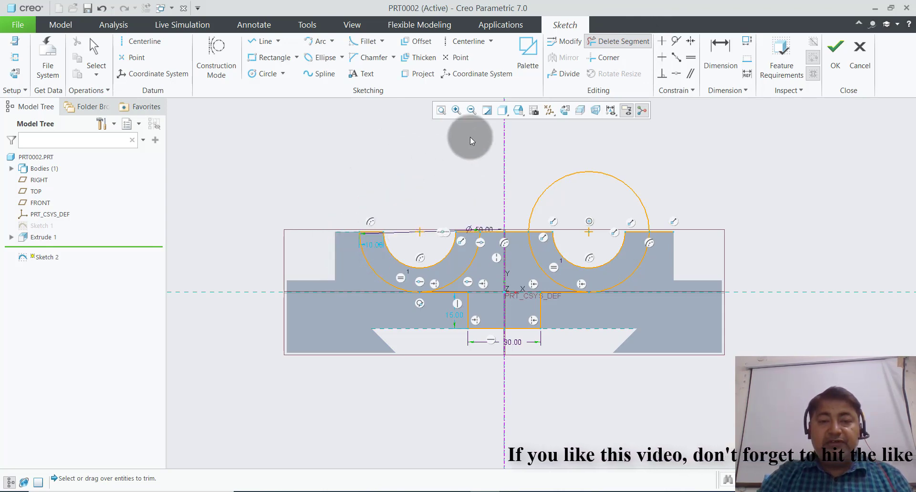
mouse_move(614, 195)
left_mouse_down()
mouse_move(660, 225)
mouse_move(687, 215)
left_mouse_up()
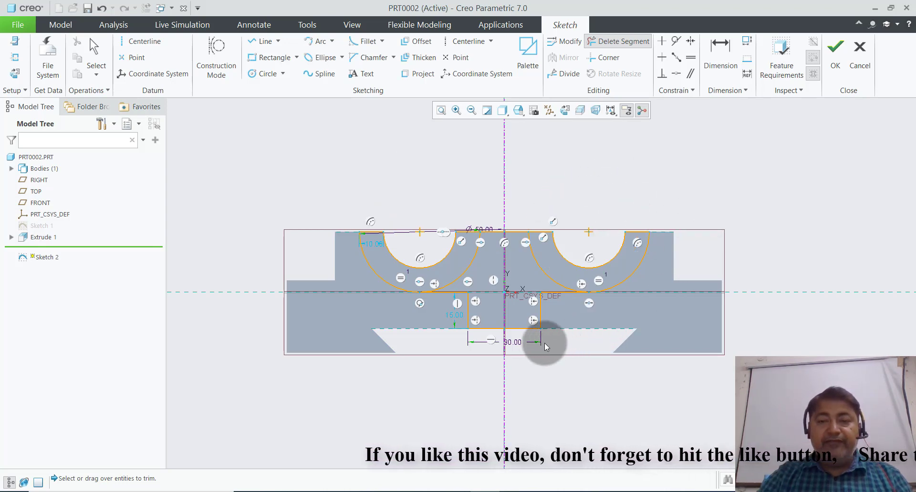
scroll(545, 342, "up", 1)
mouse_move(440, 243)
left_mouse_down()
mouse_move(495, 255)
mouse_move(545, 244)
left_mouse_up()
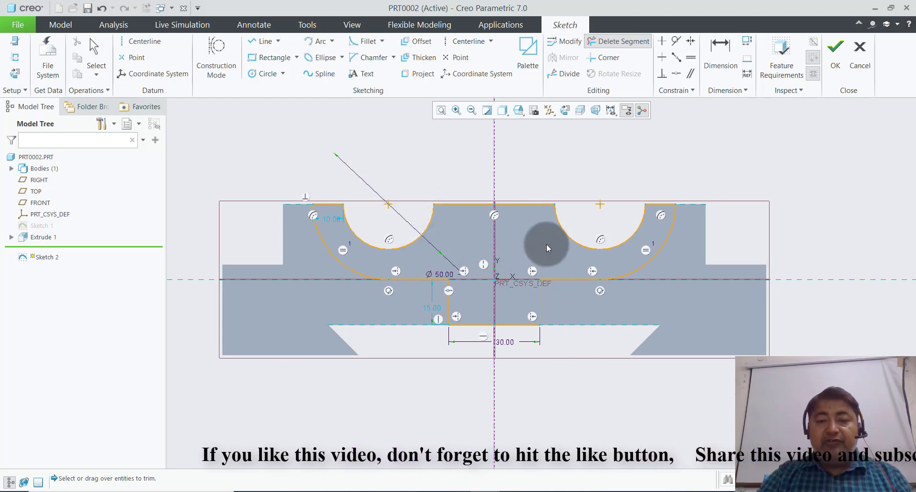
scroll(545, 244, "down", 1)
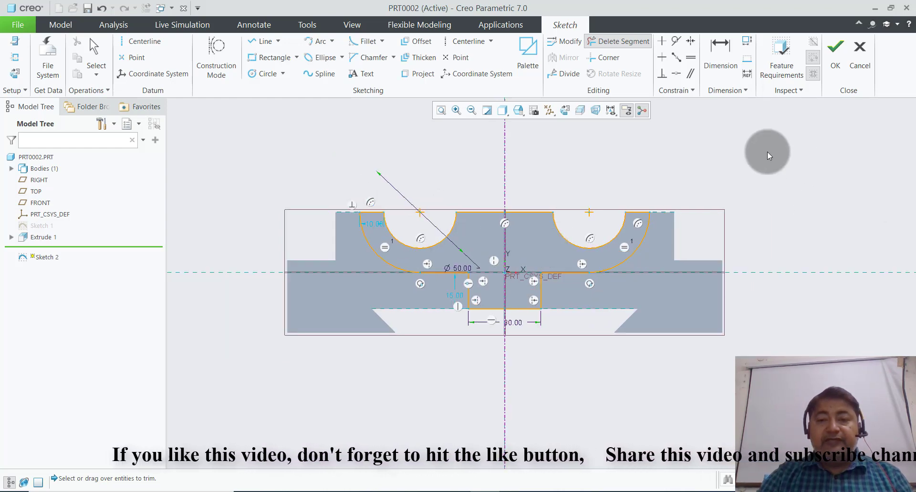
Step: Finish Sketch 2 and extrude the bearing-cap profile 10 deep as Extrude 2
left_click(842, 65)
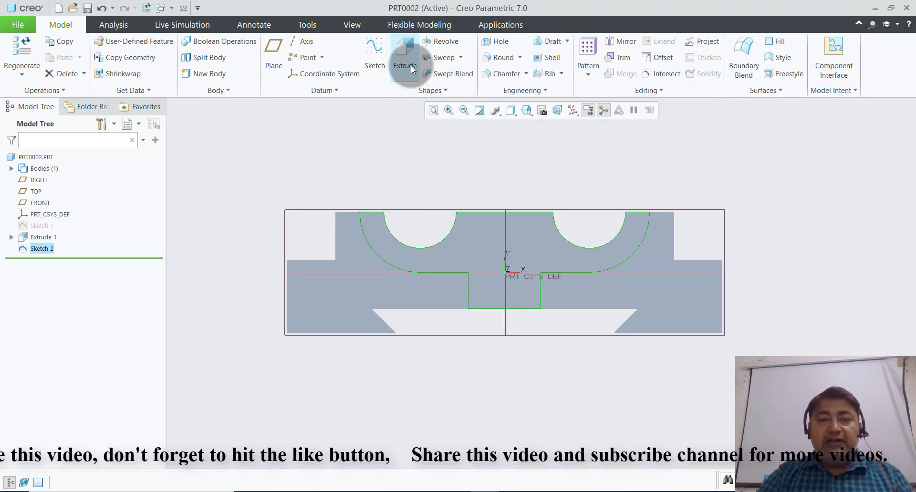
left_click(411, 65)
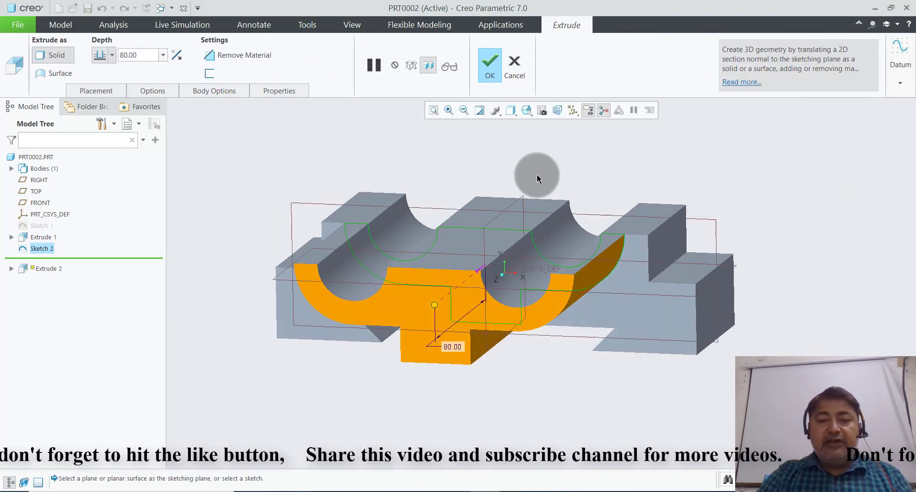
middle_click_drag(474, 306, 491, 256, "shift")
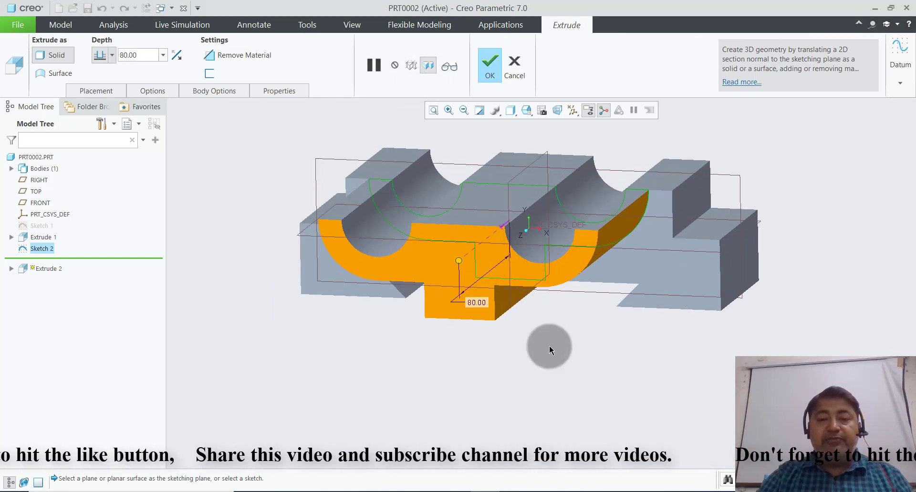
double_click(136, 55)
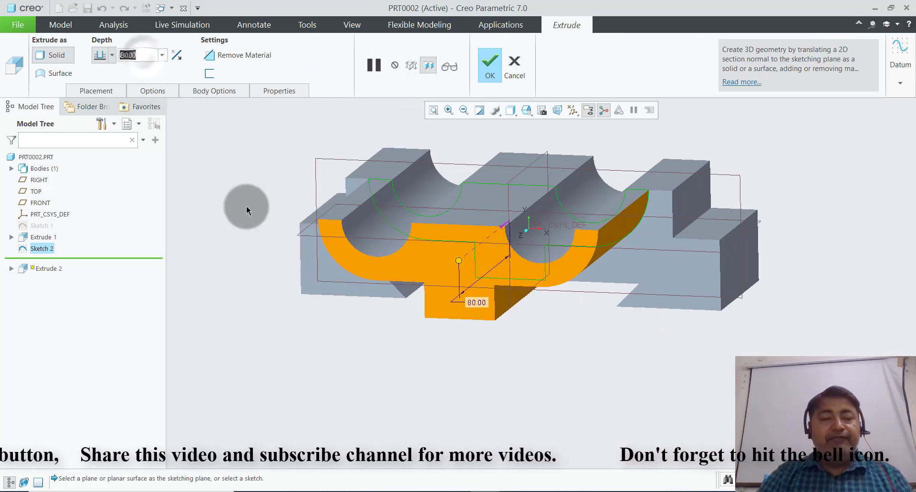
type("10")
key("Return")
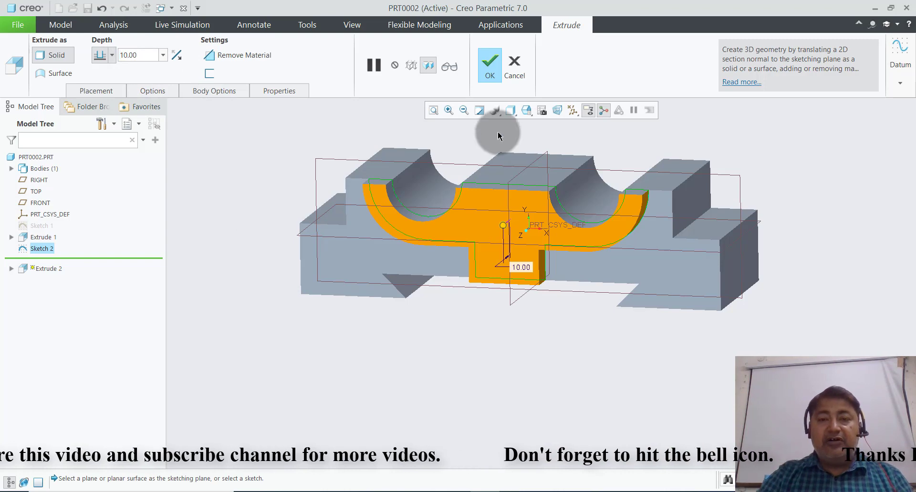
left_click(490, 62)
mouse_move(525, 389)
middle_mouse_down()
mouse_move(506, 415)
mouse_move(602, 193)
middle_mouse_up()
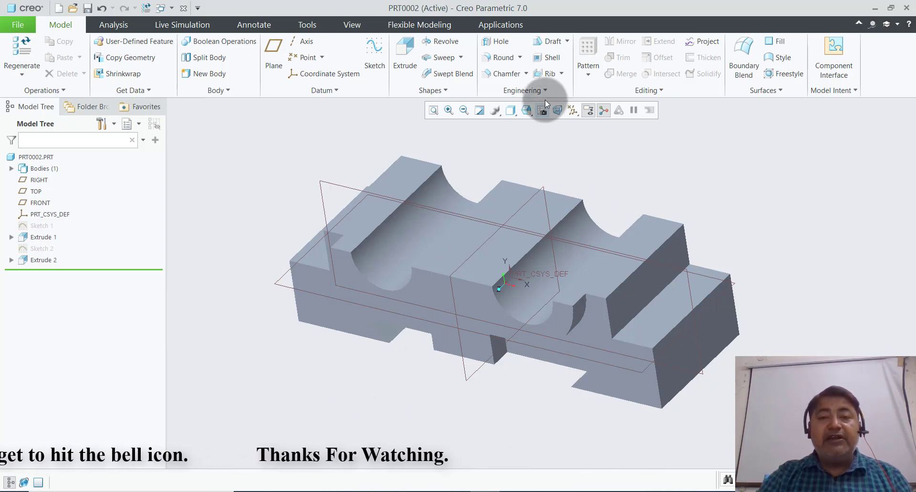
Step: Mirror Extrude 2 about the FRONT plane to copy the bearing cap onto the back face
left_click(36, 260)
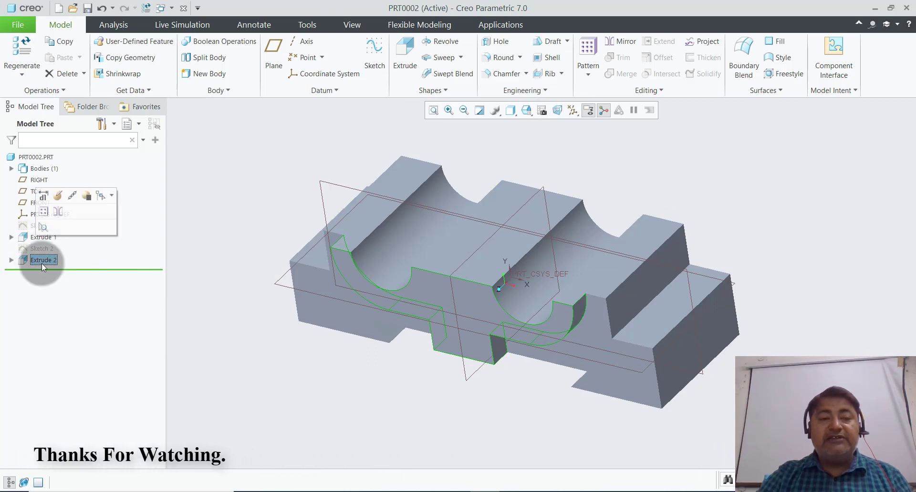
left_click(622, 41)
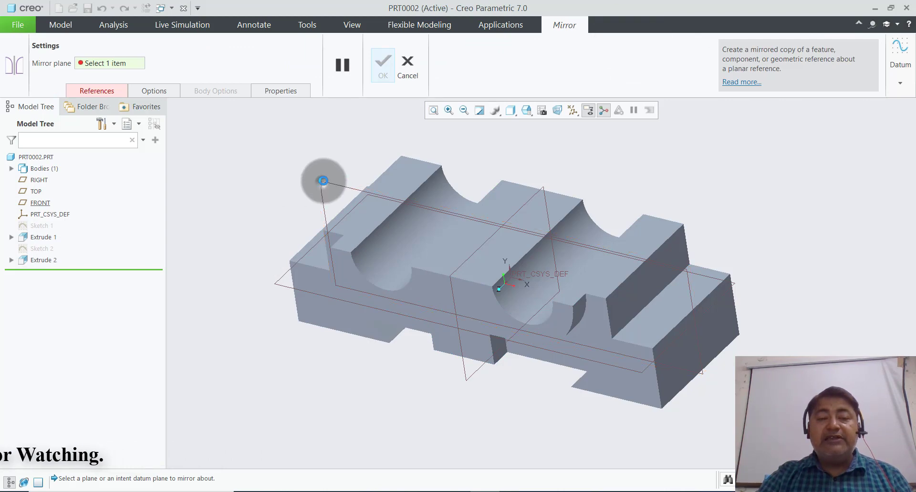
left_click(323, 181)
left_click(383, 64)
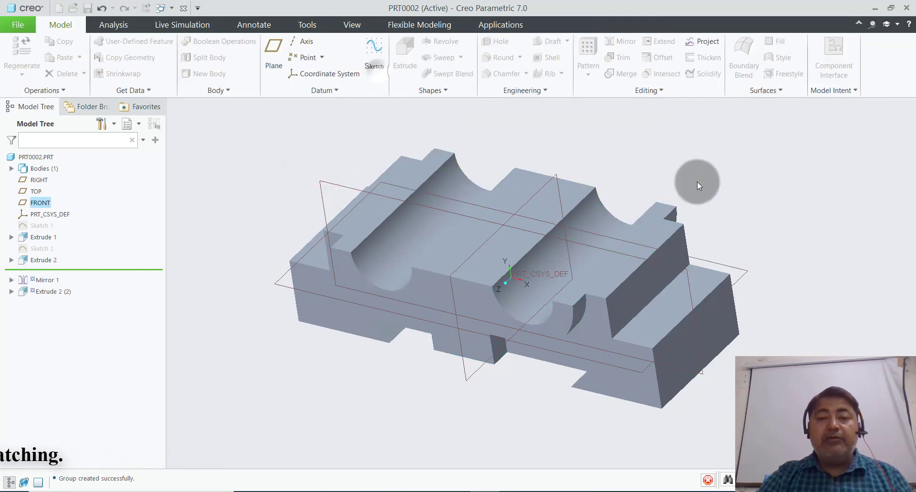
left_click(720, 202)
middle_click_drag(720, 202, 745, 221)
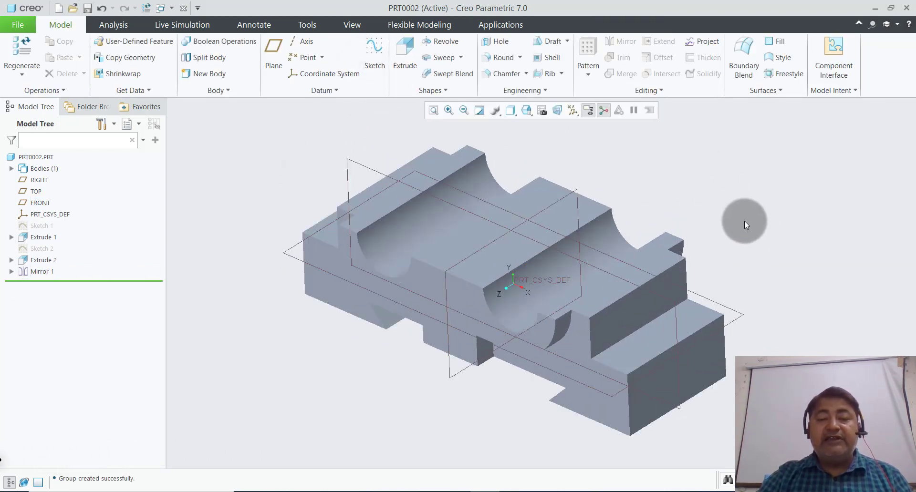
left_click(374, 53)
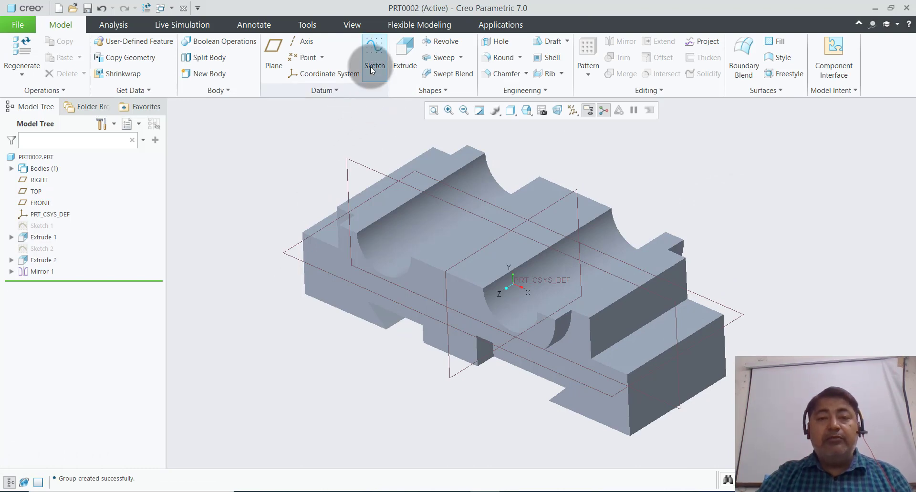
Step: Place the new sketch on the block's top face and view it face-on
left_click(466, 160)
left_click(857, 276)
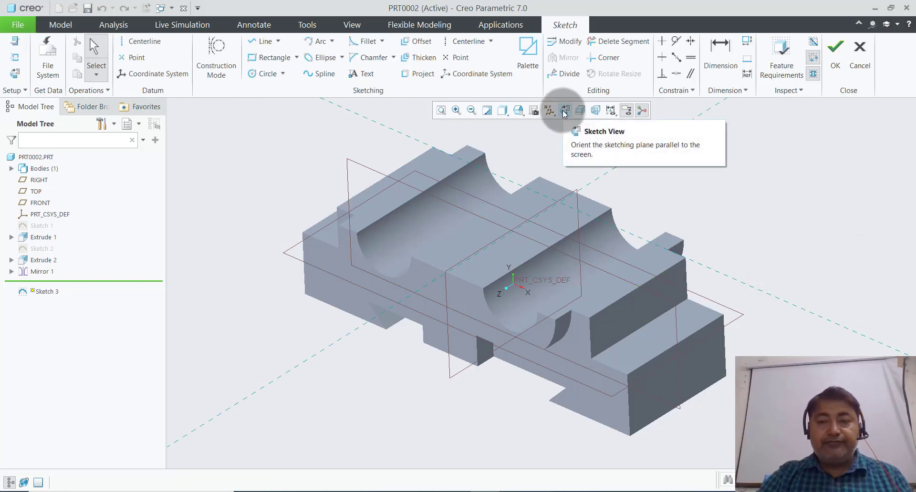
left_click(565, 111)
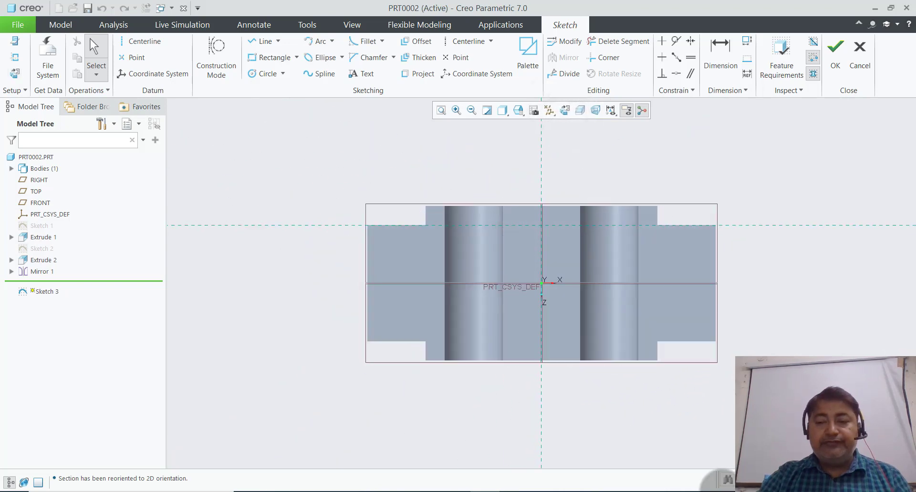
scroll(723, 330, "up", 3)
scroll(729, 411, "down", 2)
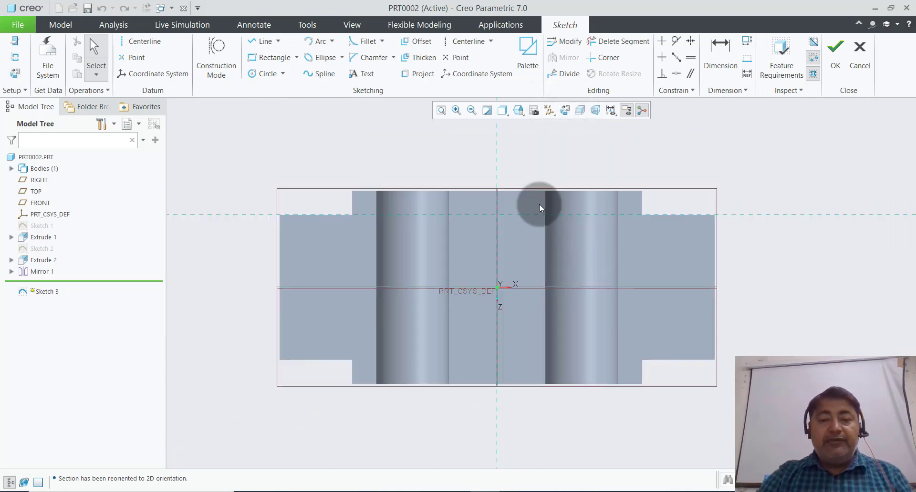
Step: Draw three equal circles: one on the vertical axis, one left, one right
left_click(270, 74)
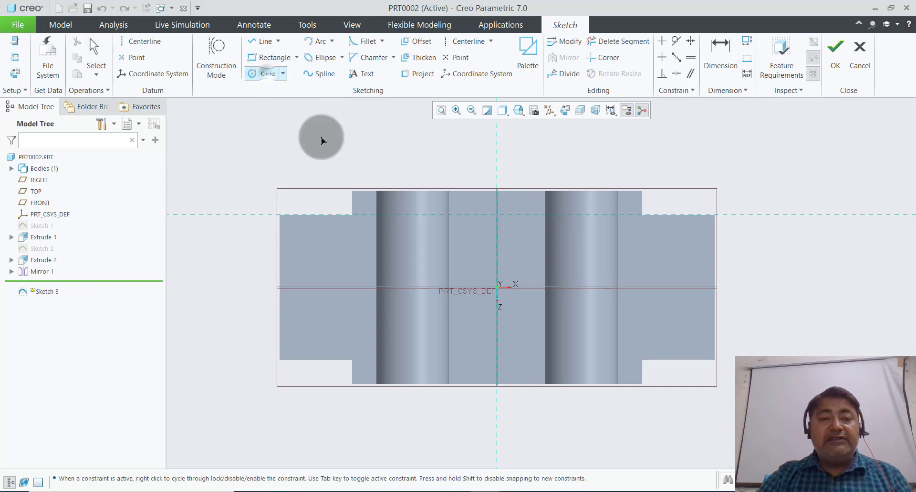
left_click(496, 227)
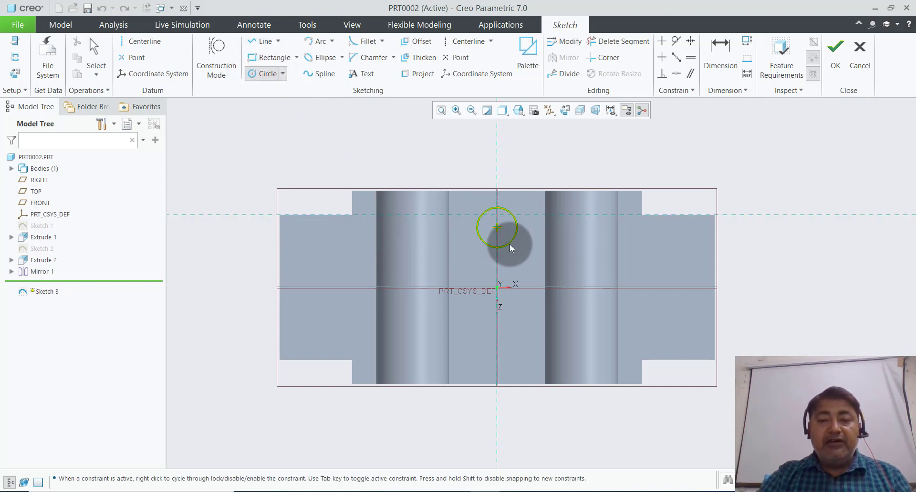
left_click(547, 173)
middle_click(546, 173)
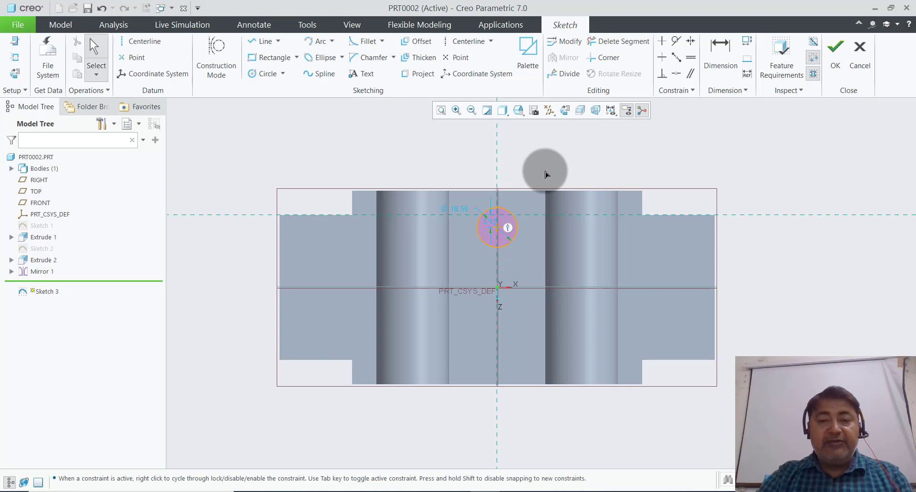
left_click(265, 74)
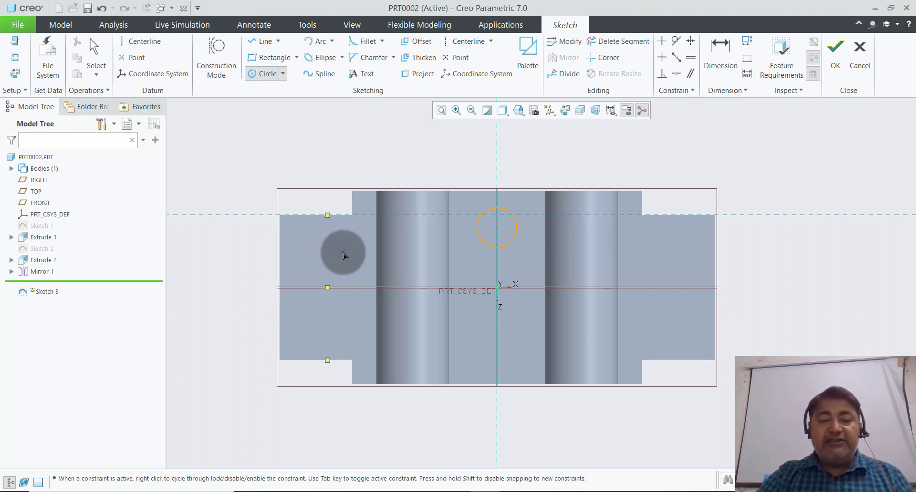
left_click(343, 253)
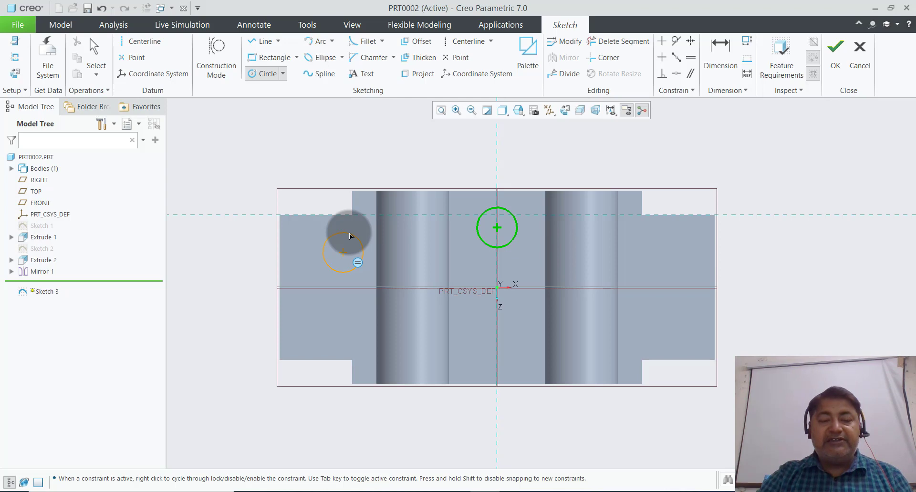
left_click(349, 236)
middle_click(416, 156)
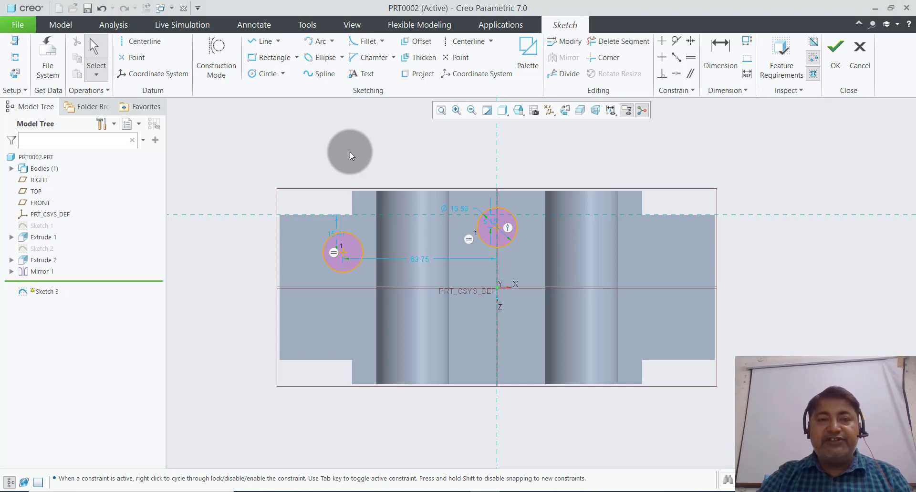
left_click(261, 74)
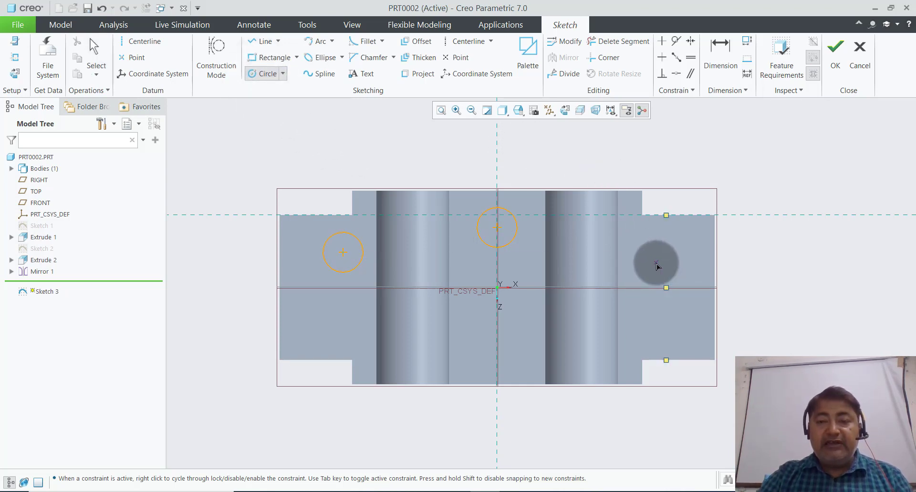
left_click_drag(657, 264, 656, 245)
middle_click(721, 144)
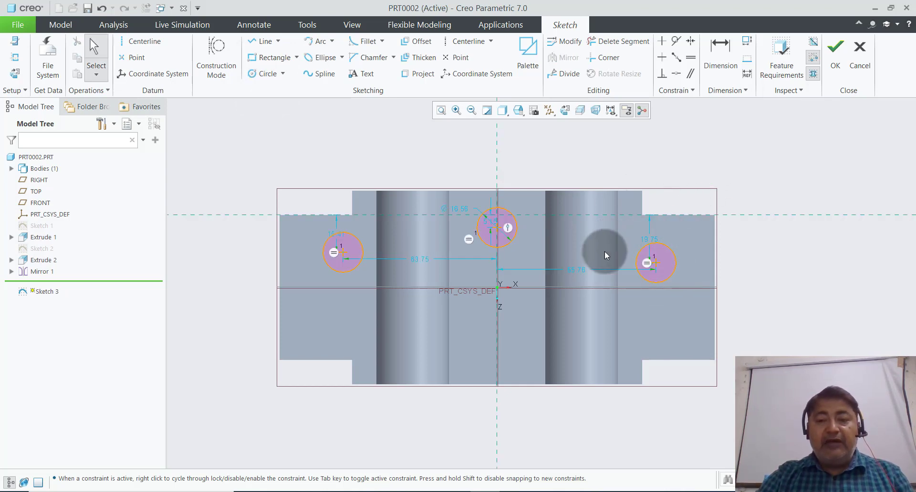
Step: Move the 65.76, 63.75 and Ø16.56 dimensions above the part
left_click_drag(580, 269, 569, 146)
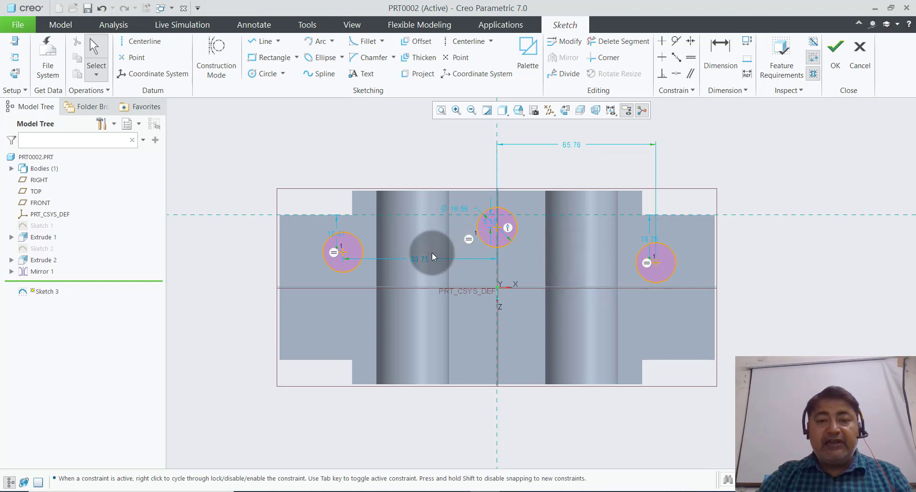
left_click_drag(425, 260, 417, 140)
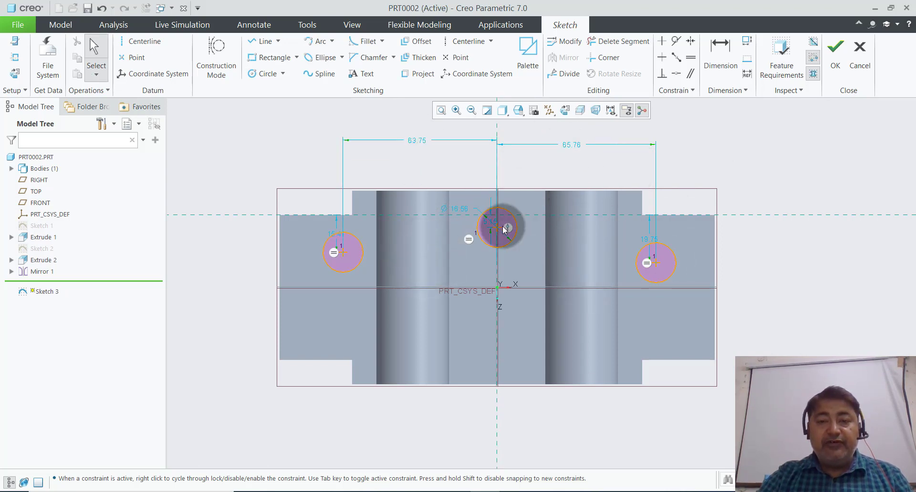
left_click_drag(459, 215, 432, 164)
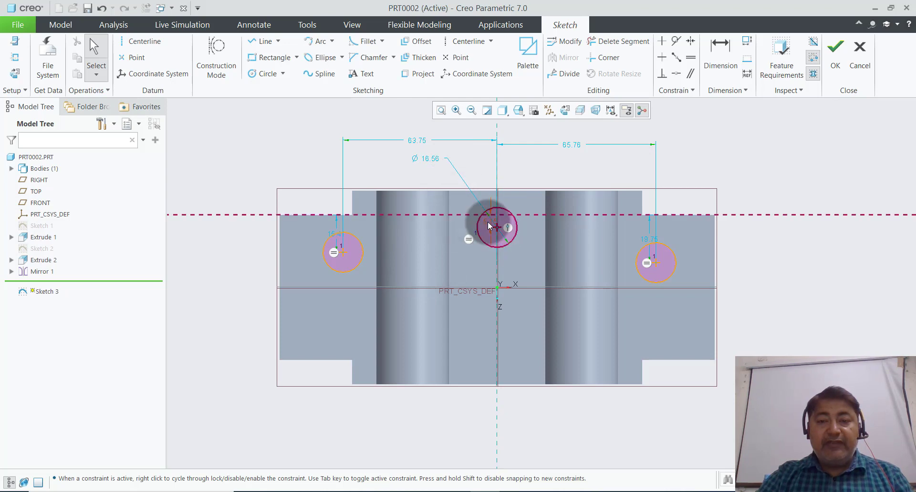
left_click_drag(488, 221, 488, 223)
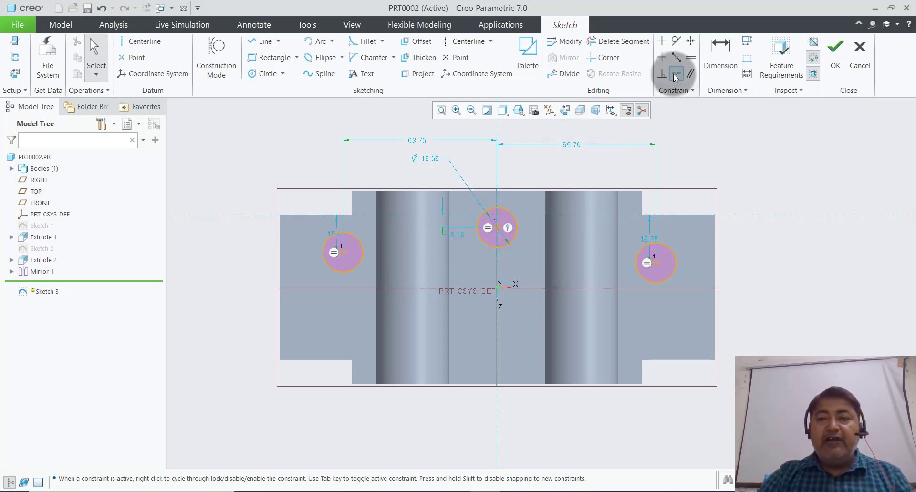
Step: Dimension the middle circle 30 from the horizontal axis and set the hole diameter to Ø10
left_click(721, 52)
left_click(524, 288)
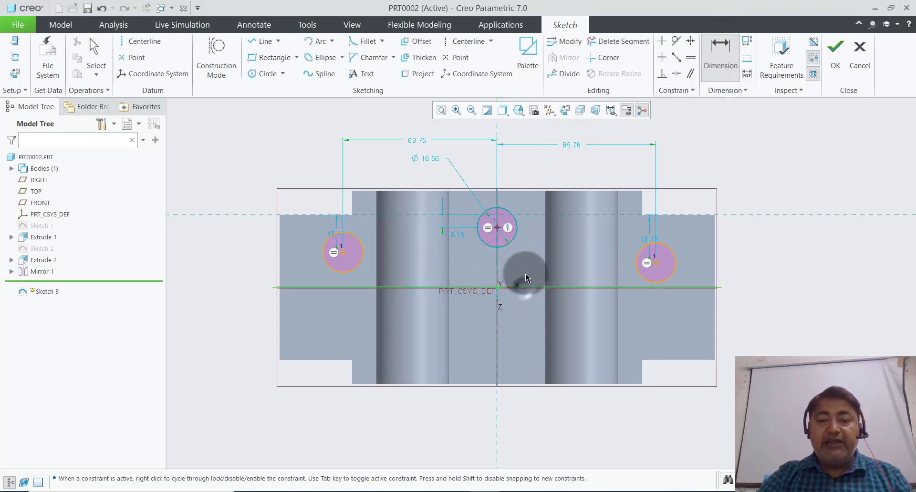
middle_click(538, 260)
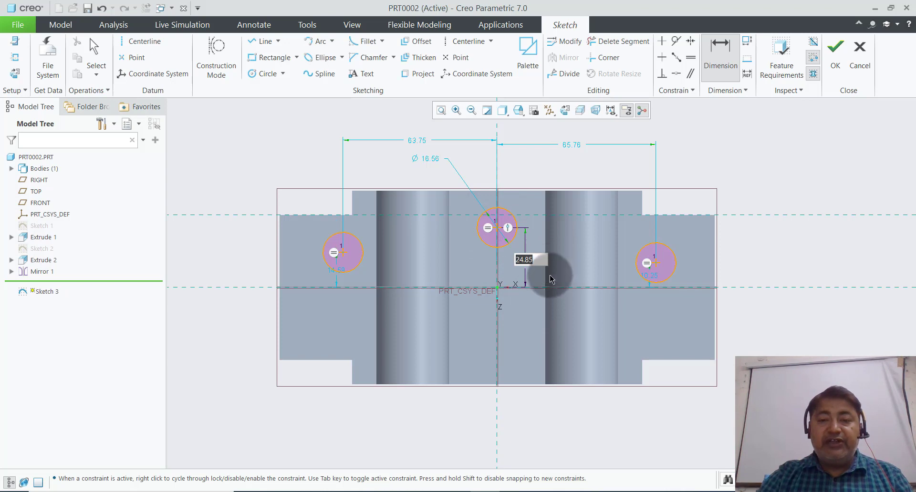
type("0")
key("Return")
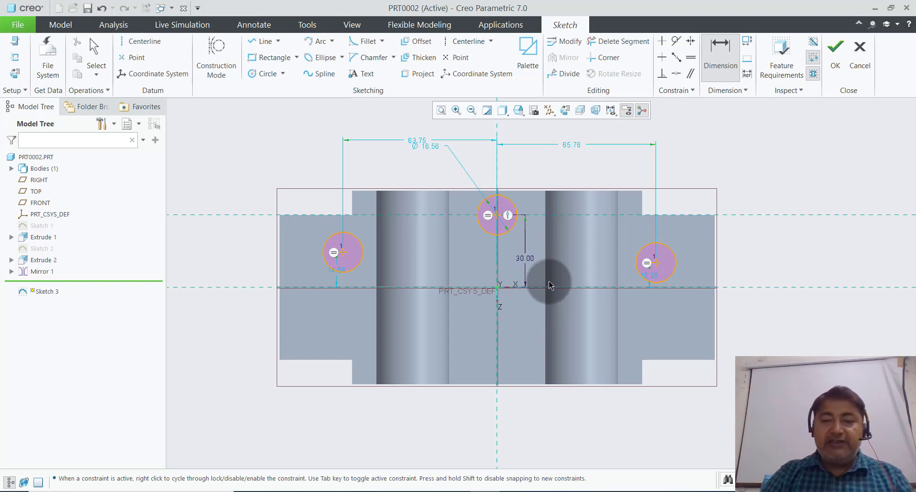
double_click(430, 148)
type("10")
key("Return")
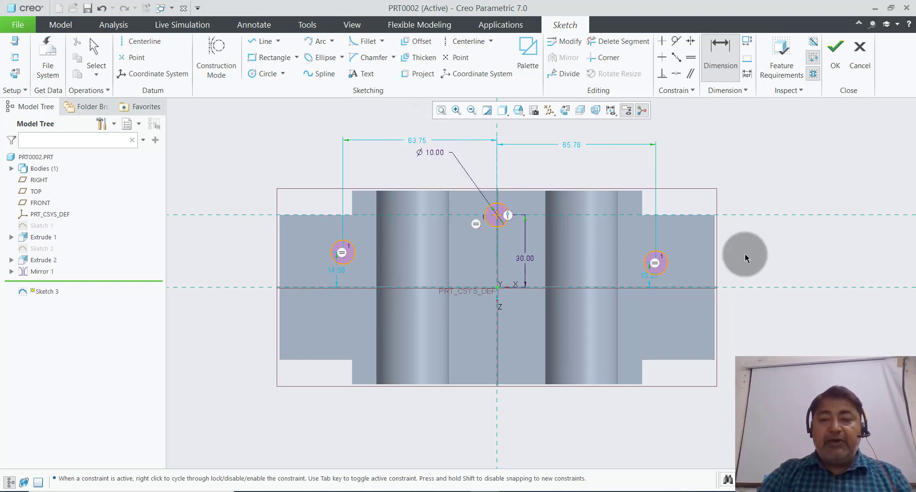
Step: Set the left and right circles 60 from centre horizontally
double_click(417, 143)
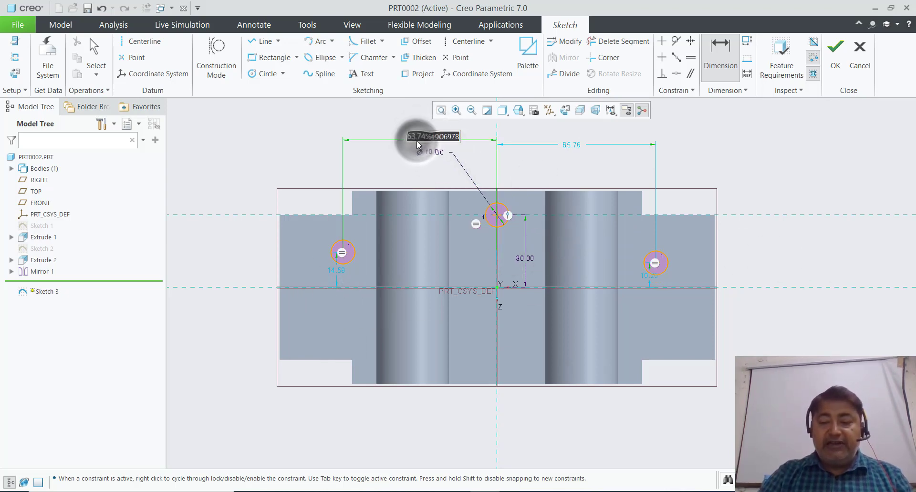
type("60")
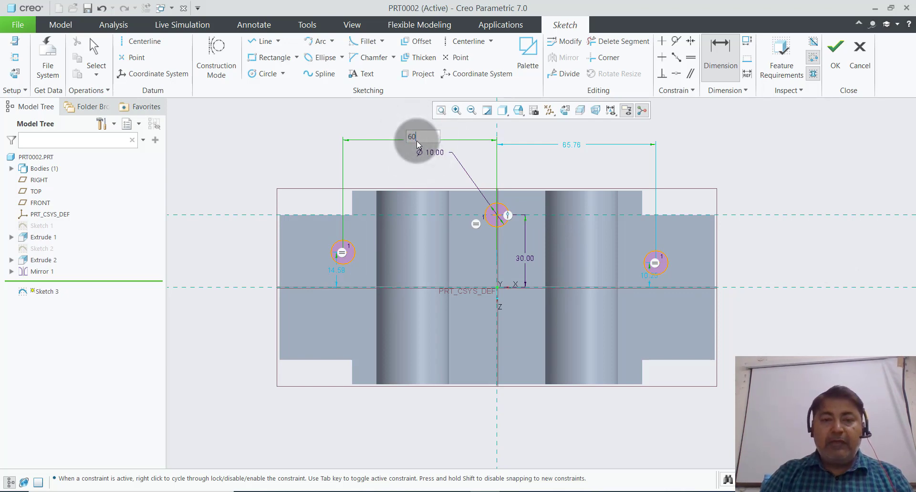
key("Return")
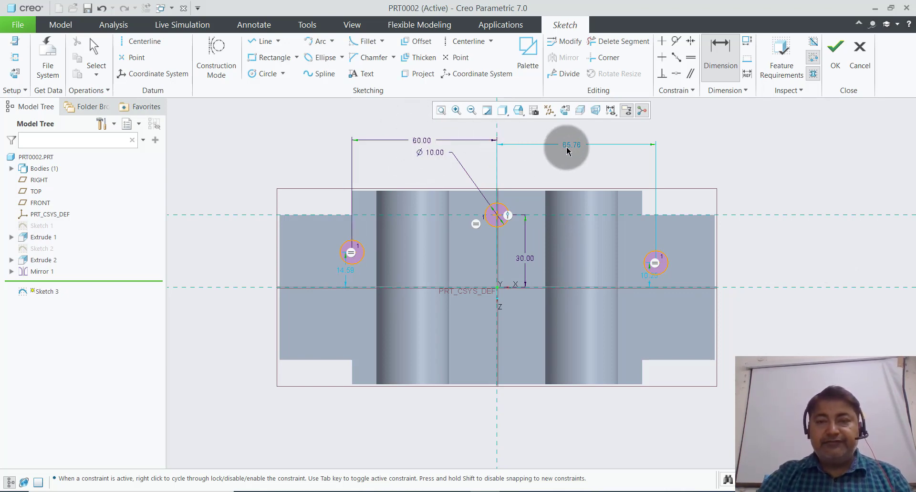
double_click(569, 146)
type("60")
key("Return")
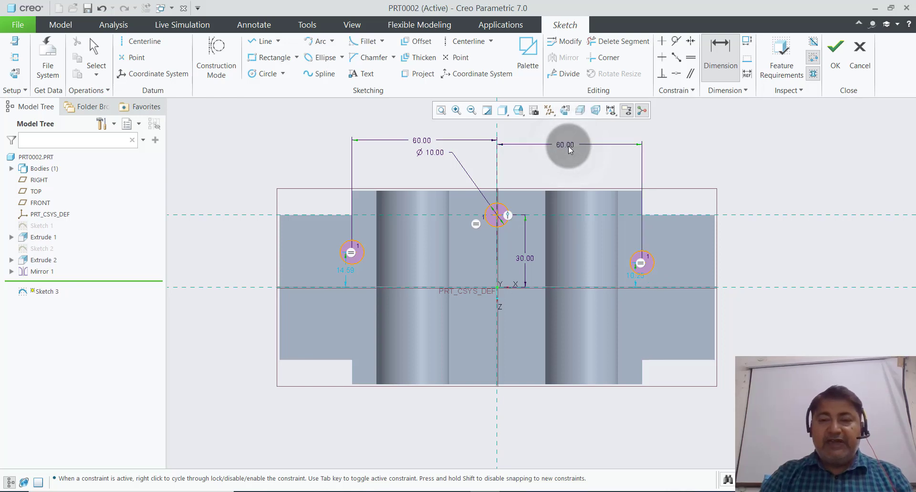
Step: Set both outer circles' vertical offsets to 15
left_click(732, 143)
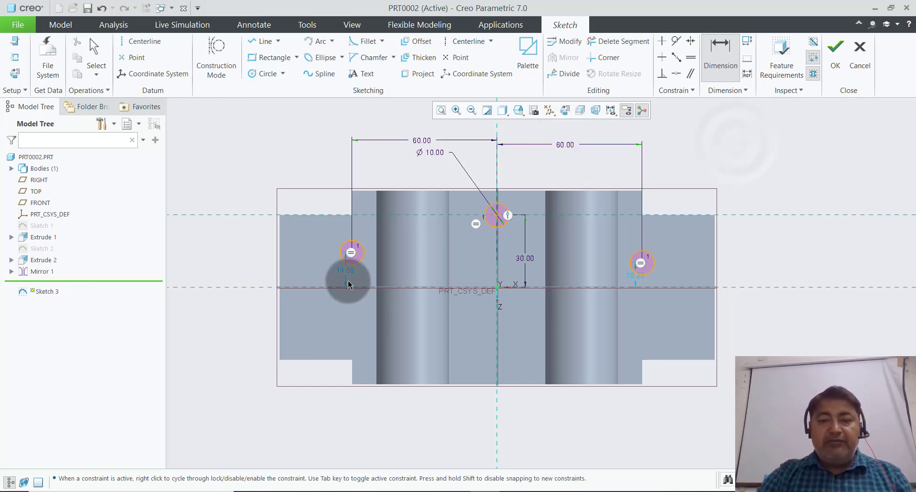
left_click(293, 279)
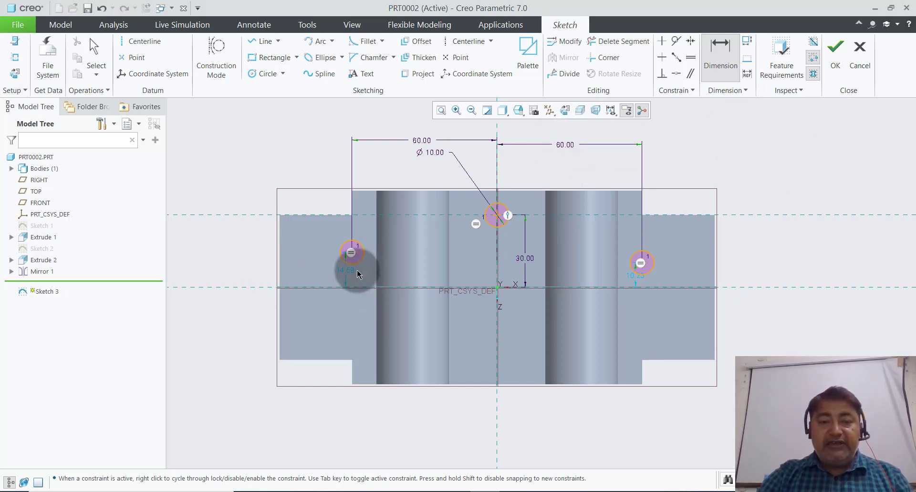
left_click(345, 275)
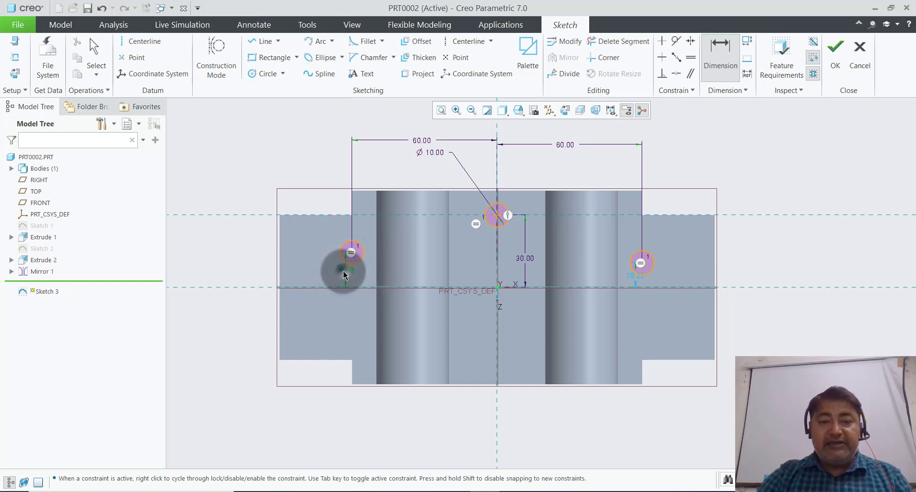
double_click(345, 276)
type("15.00")
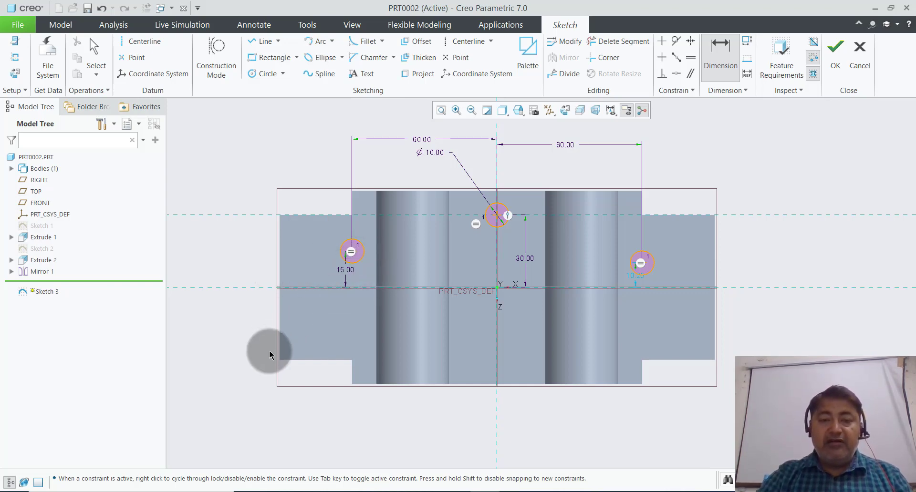
double_click(634, 281)
type("15")
key("Return")
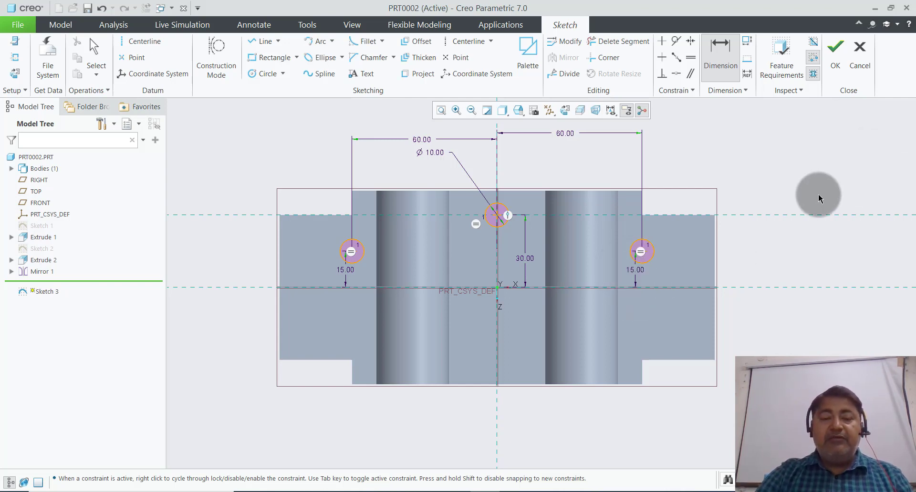
Step: Draw a horizontal centreline through the origin
left_click(471, 43)
left_click(192, 287)
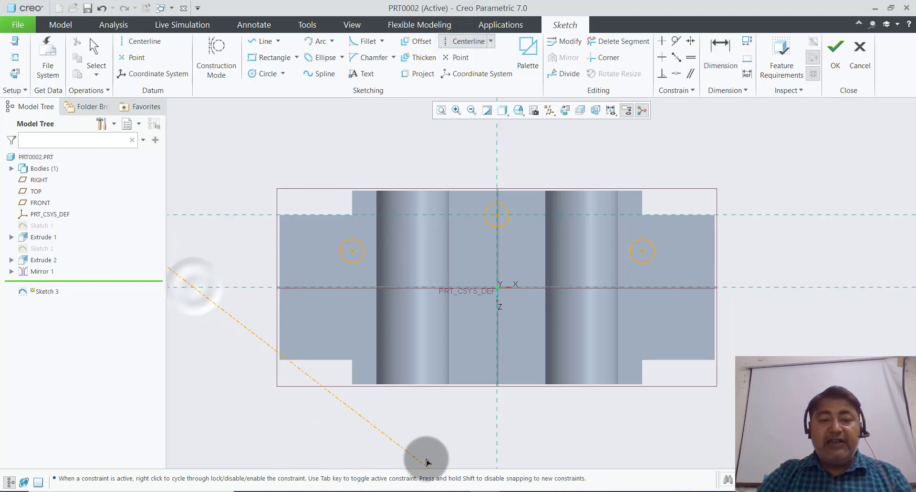
left_click(795, 289)
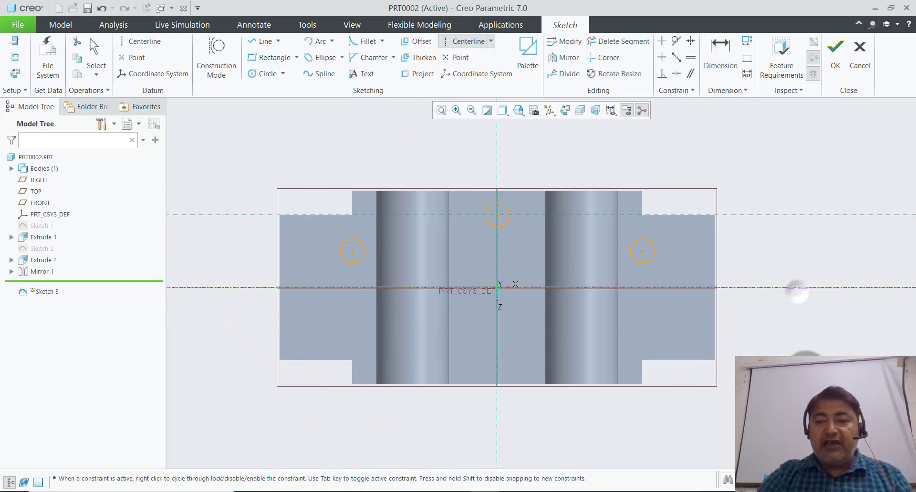
middle_click(794, 287)
middle_click(567, 159)
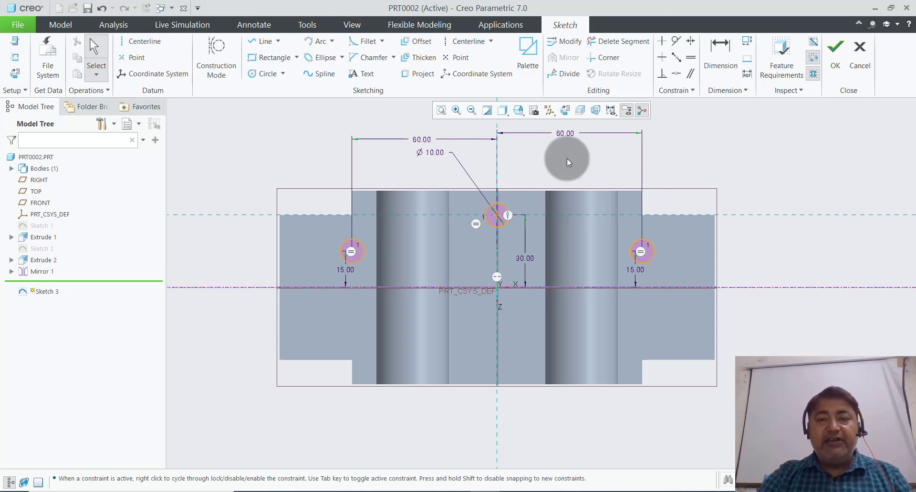
middle_click(300, 117)
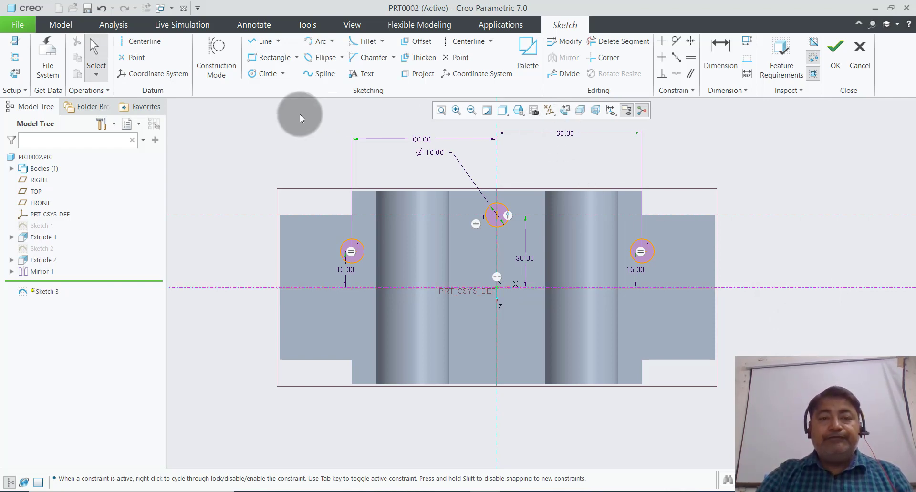
middle_click(692, 163)
middle_click(635, 271)
Step: Mirror the three hole circles about the horizontal centreline and finish the sketch
left_click_drag(635, 271, 327, 268)
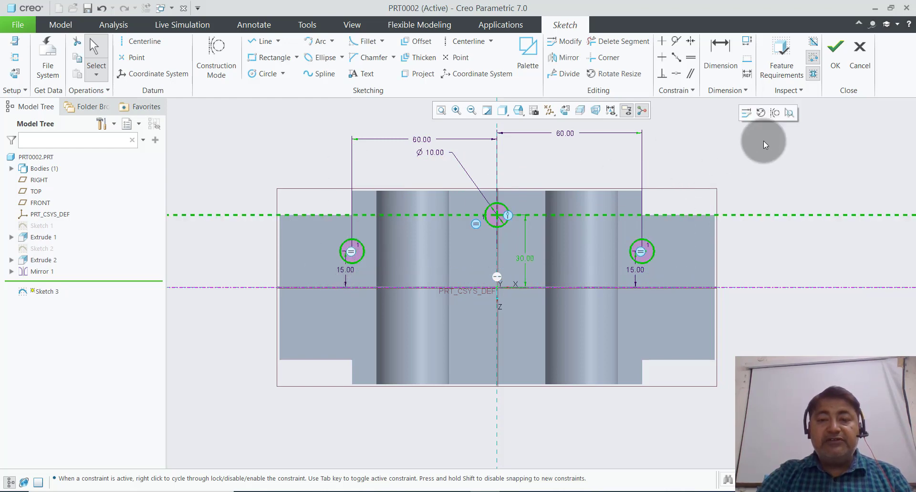
left_click(553, 56)
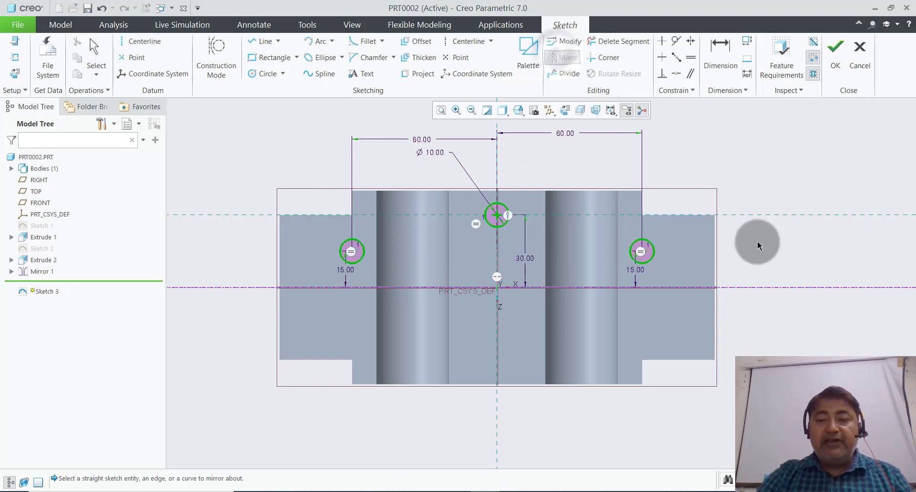
left_click(747, 288)
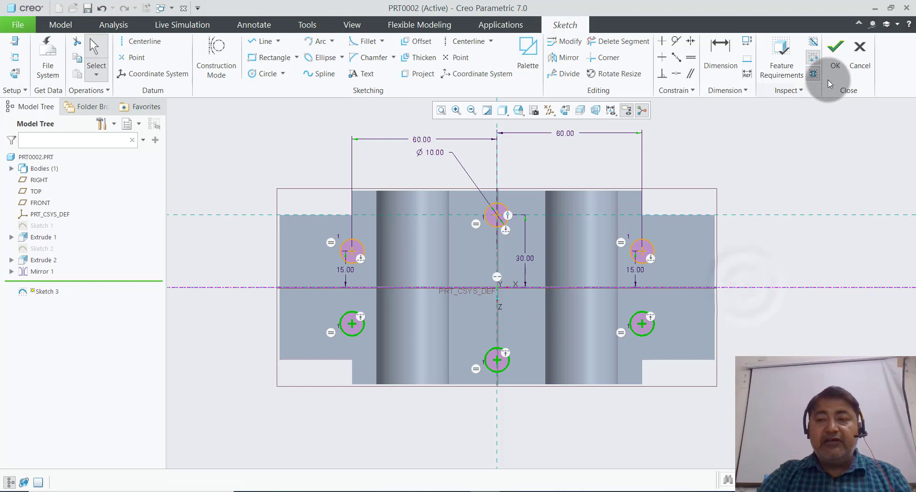
left_click(835, 51)
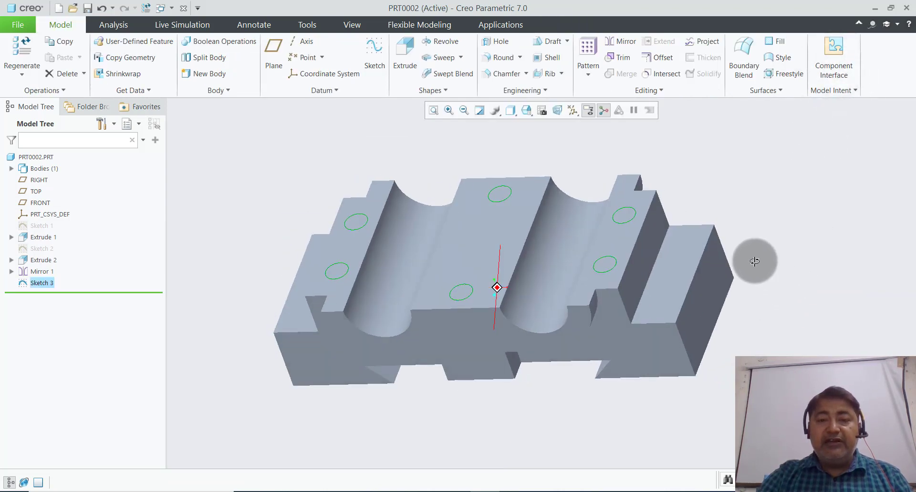
Step: Cut the six Ø10 circles 30 deep down into the block, then orbit to inspect
left_click(403, 67)
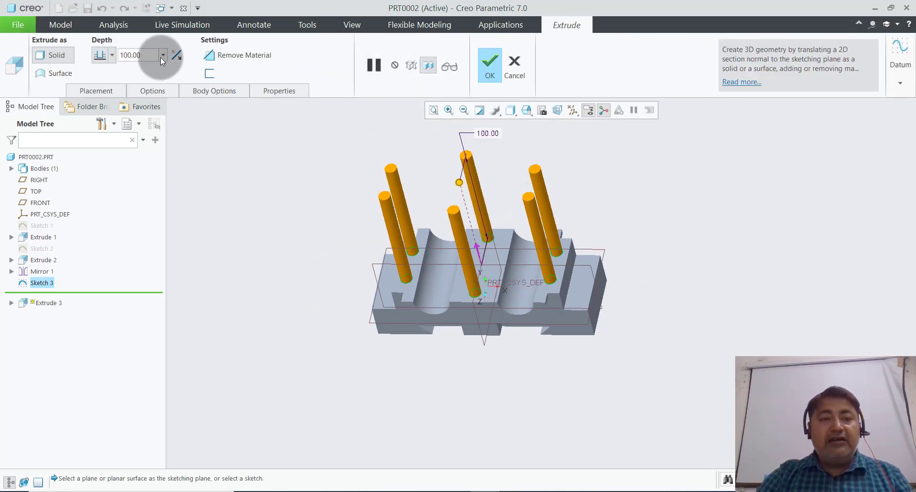
left_click(177, 56)
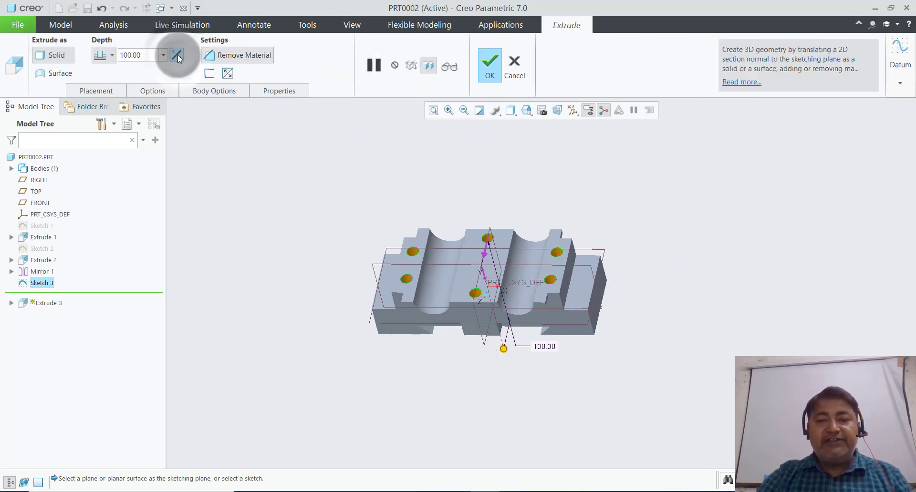
left_click(151, 56)
double_click(145, 57)
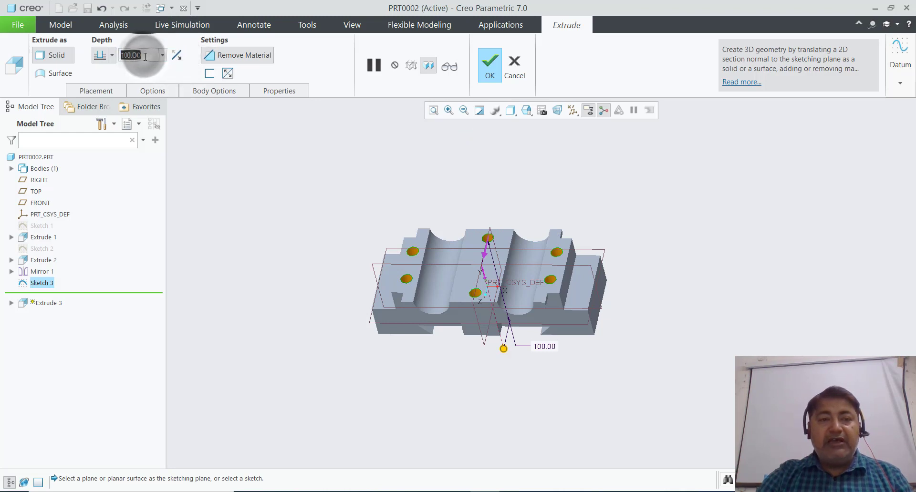
type("30")
key("Return")
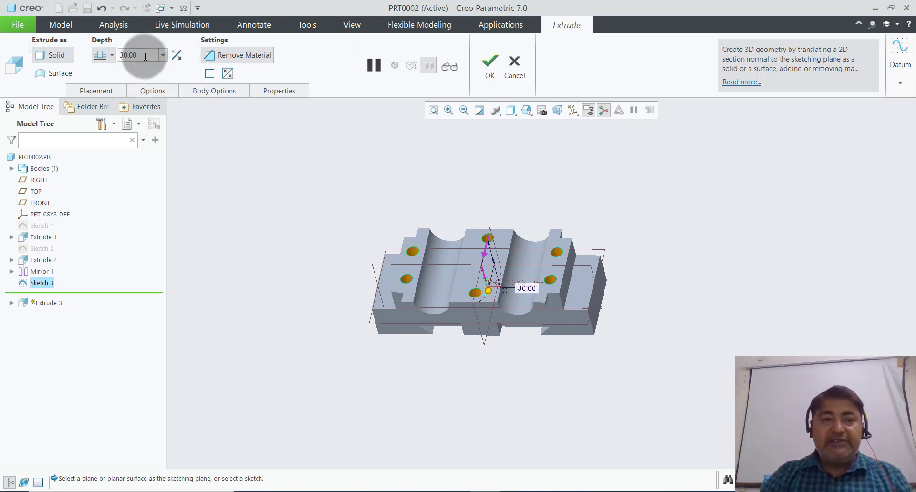
left_click(490, 65)
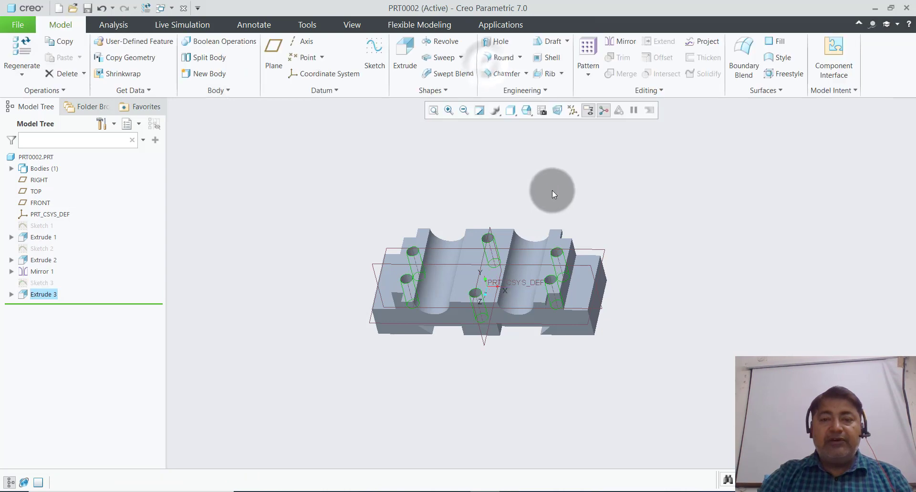
middle_click_drag(546, 210, 545, 187)
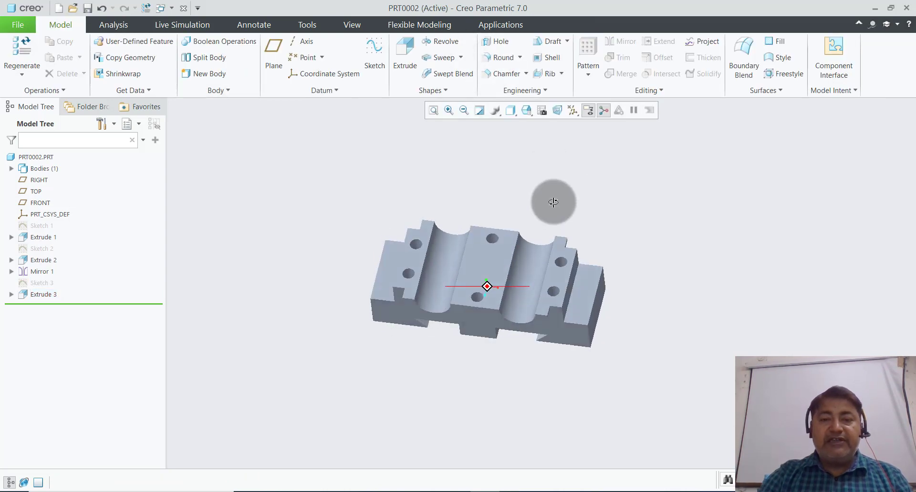
scroll(579, 213, "up", 2)
mouse_move(579, 213)
middle_mouse_down()
mouse_move(560, 198)
mouse_move(494, 203)
middle_mouse_up()
Step: Fillet every sharp edge of the block with an Auto Round of 1.00 convex radius
left_click(522, 60)
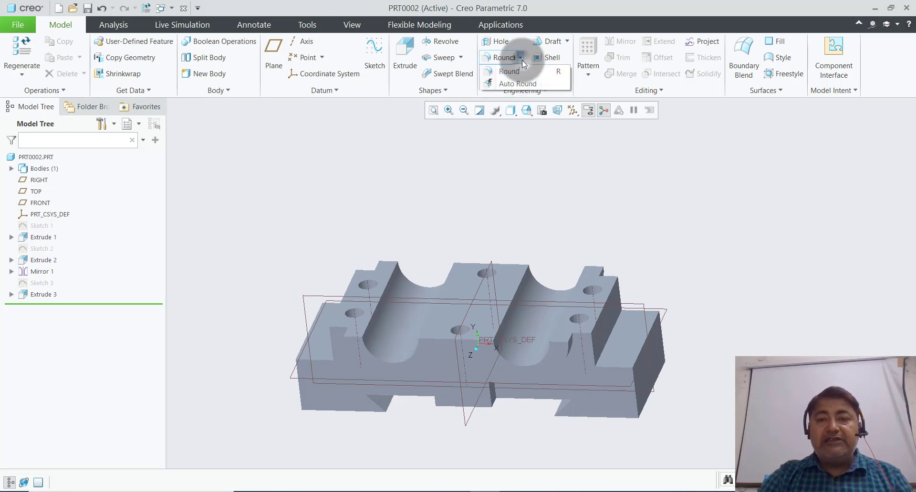
left_click(525, 81)
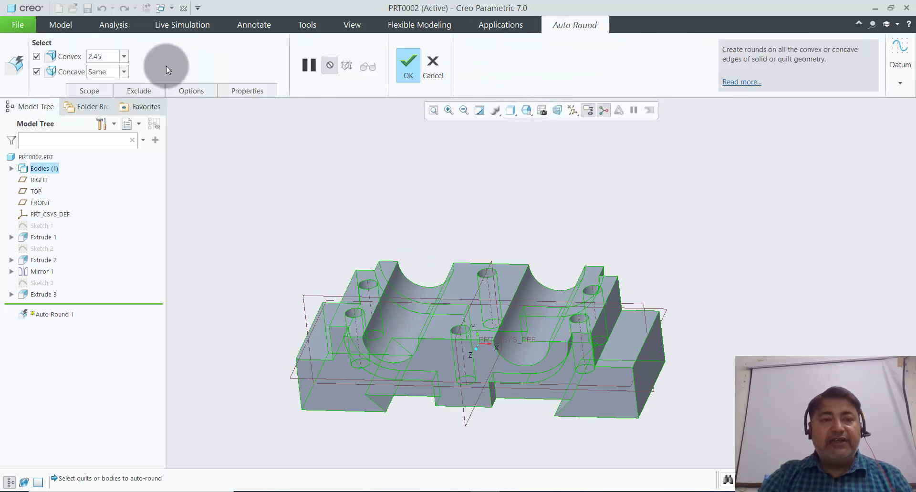
double_click(117, 60)
type("1")
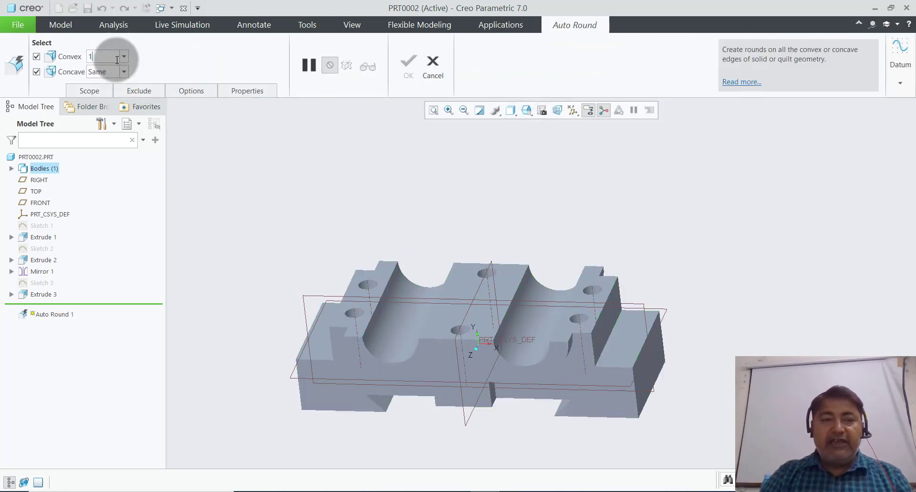
key("Return")
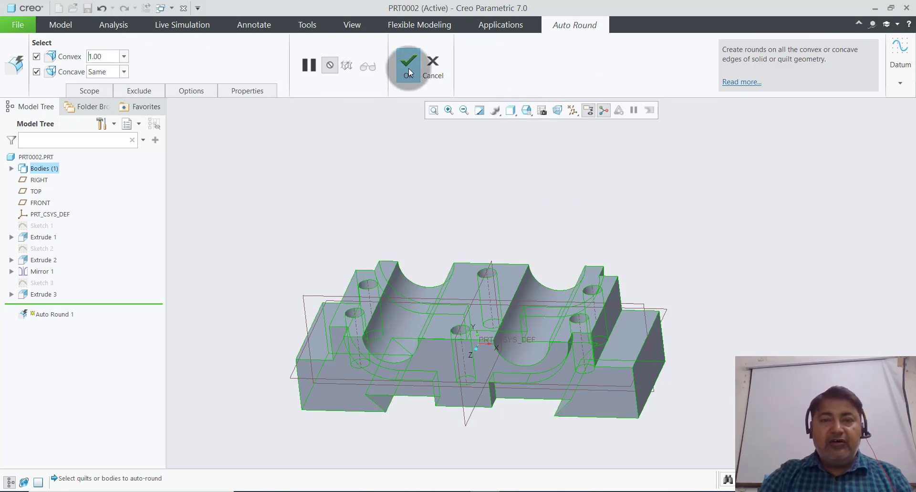
left_click(408, 65)
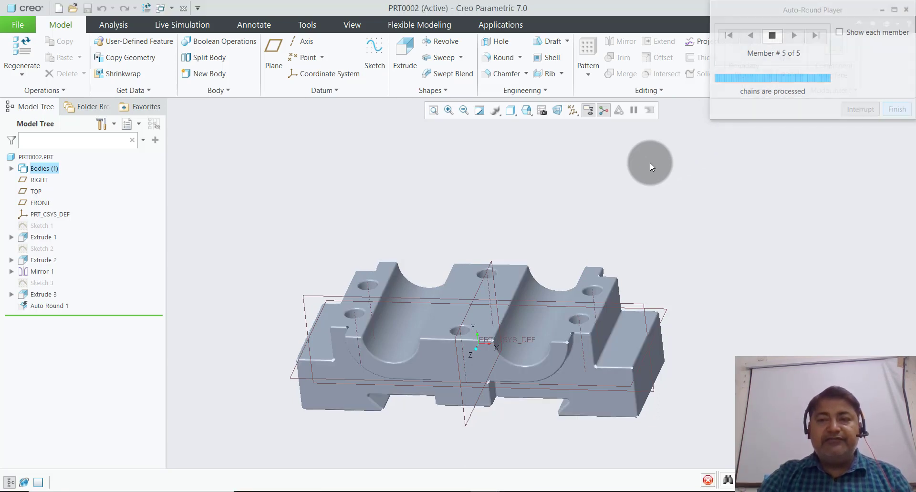
mouse_move(650, 163)
middle_mouse_down()
mouse_move(632, 183)
mouse_move(638, 196)
mouse_move(646, 171)
mouse_move(638, 107)
mouse_move(639, 169)
middle_mouse_up()
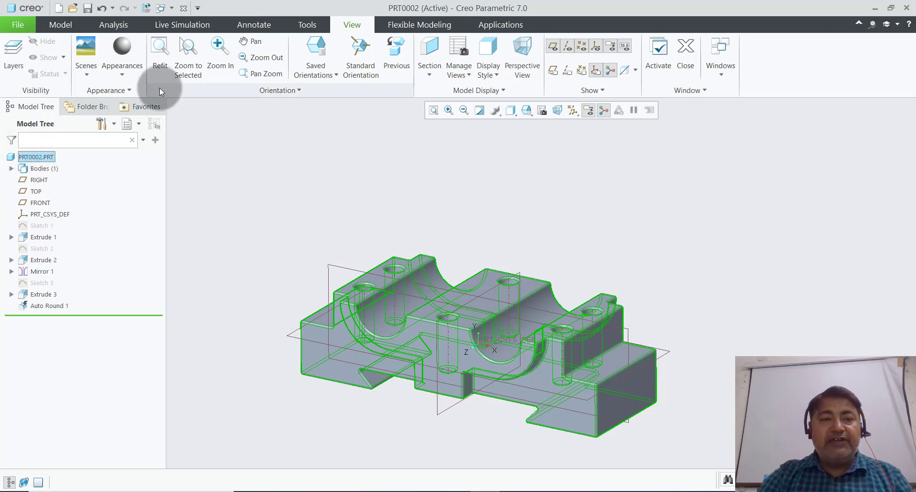
Step: Apply the dark grey std-metals appearance to the whole PRT0002 part
left_click(125, 74)
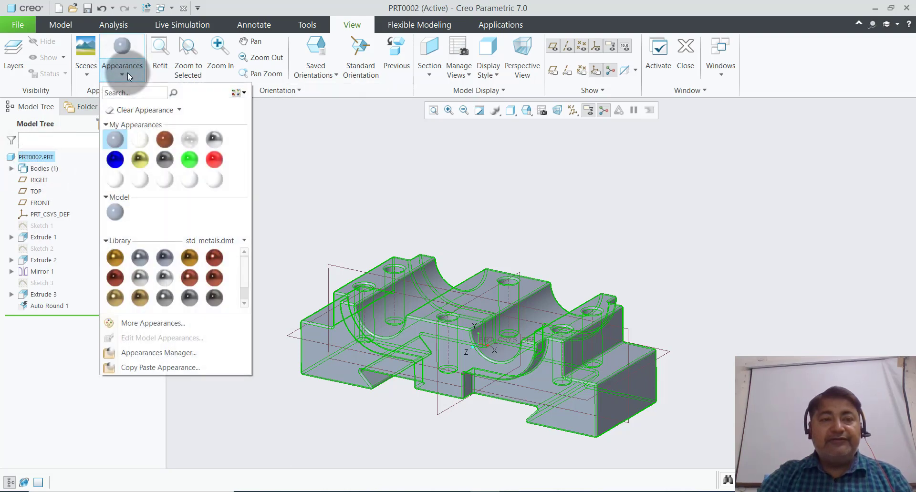
left_click(186, 298)
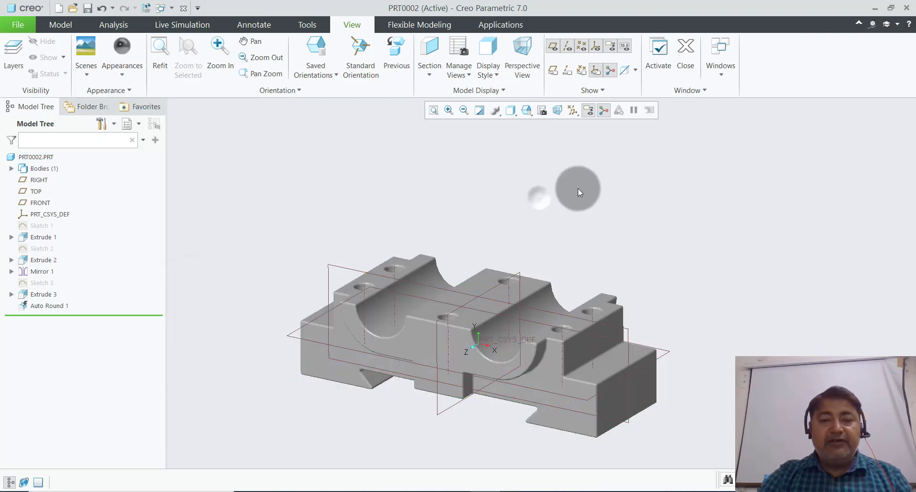
middle_click_drag(577, 192, 282, 157)
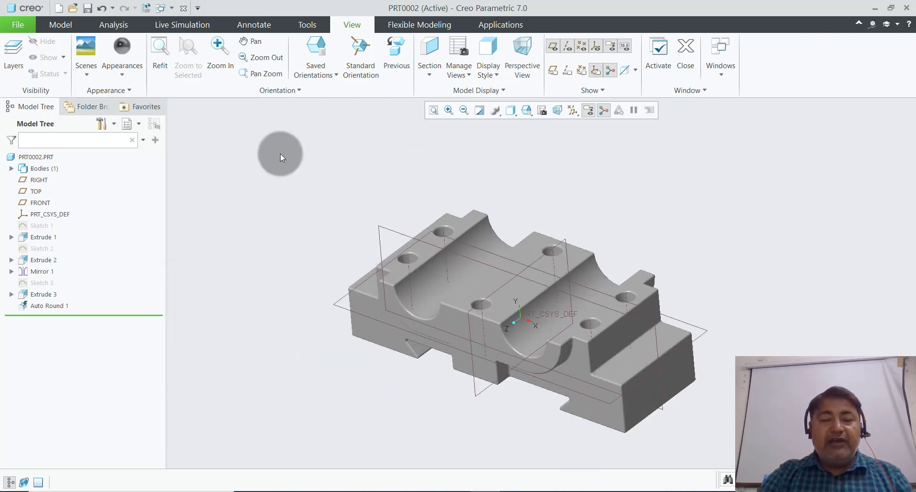
left_click(17, 24)
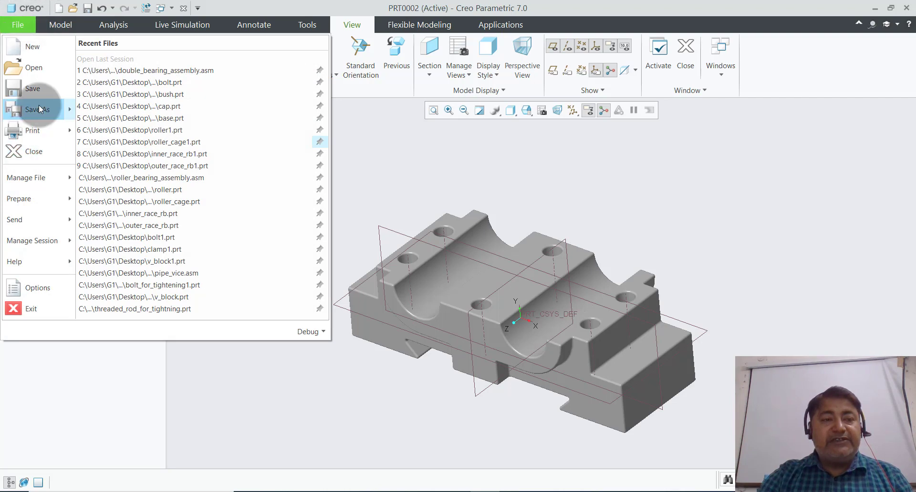
Step: Save a copy of PRT0002 to the Desktop under the name BASE1
mouse_move(36, 110)
left_click(110, 61)
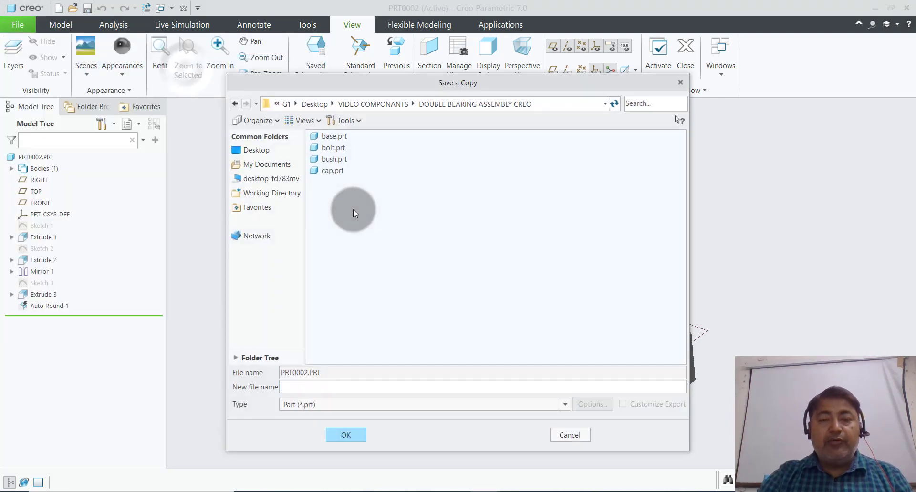
left_click(254, 153)
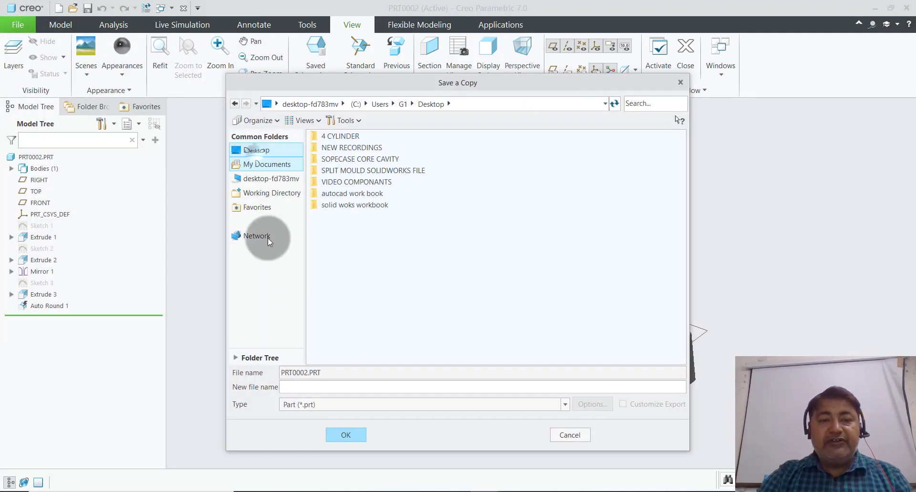
left_click(311, 389)
type("B")
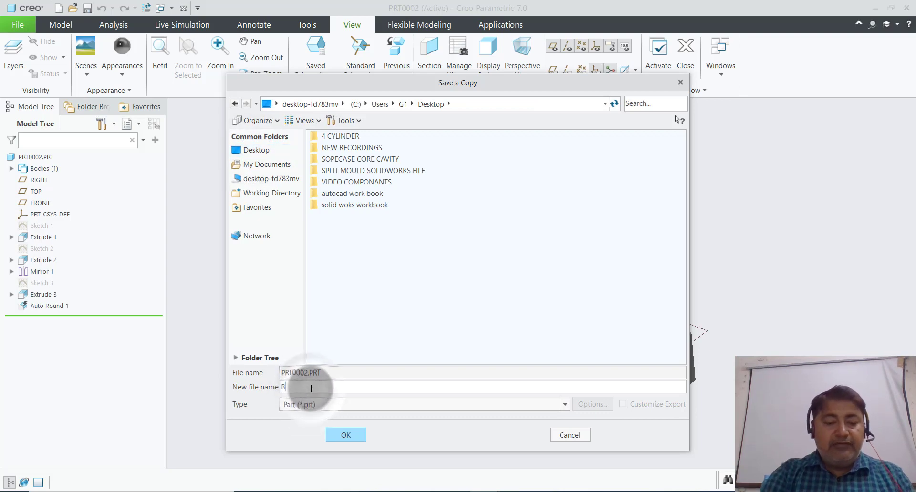
type("ASE1")
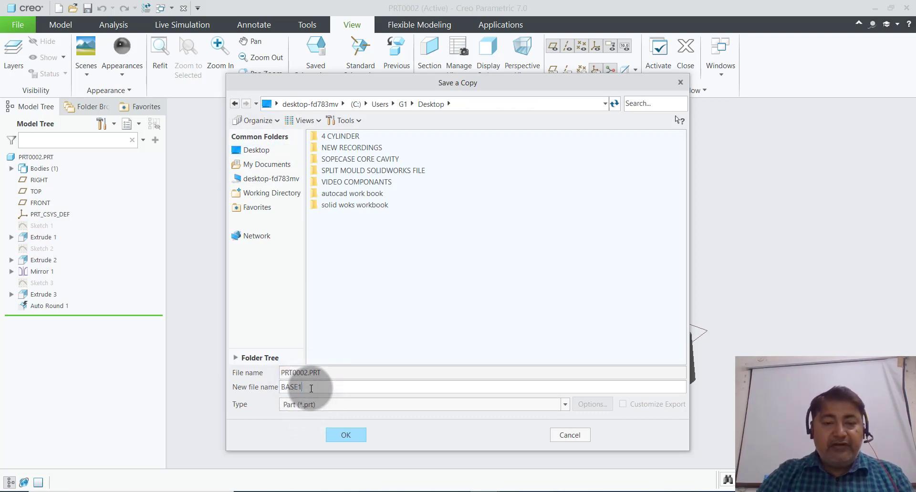
left_click(342, 436)
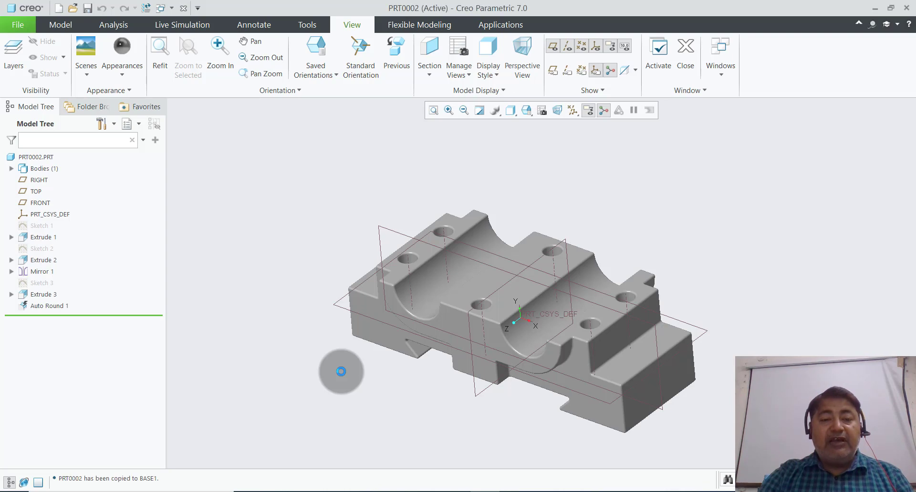
left_click(23, 25)
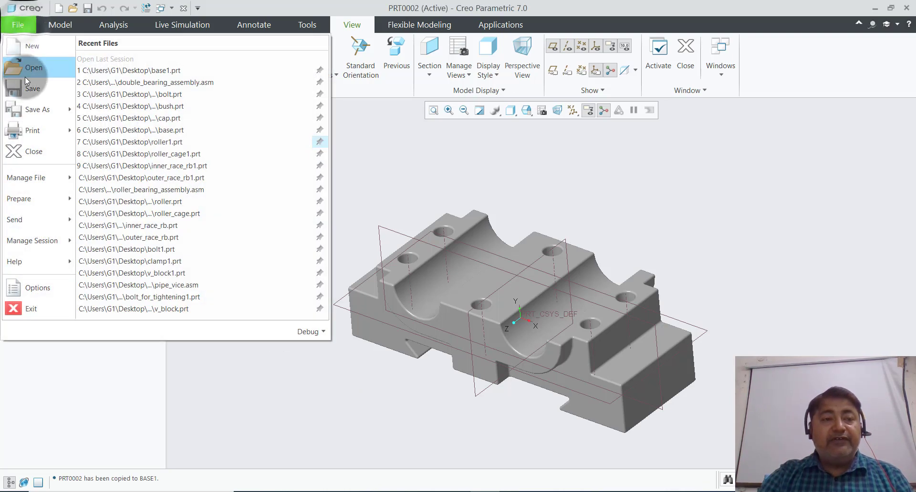
Step: Close PRT0002 and create solid part PRT0003 from the mmns_part_solid_abs template
left_click(196, 185)
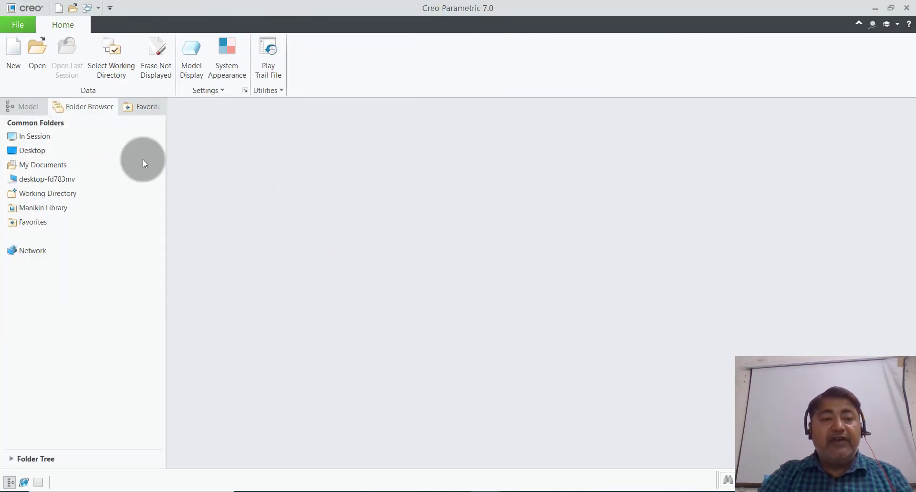
left_click(19, 65)
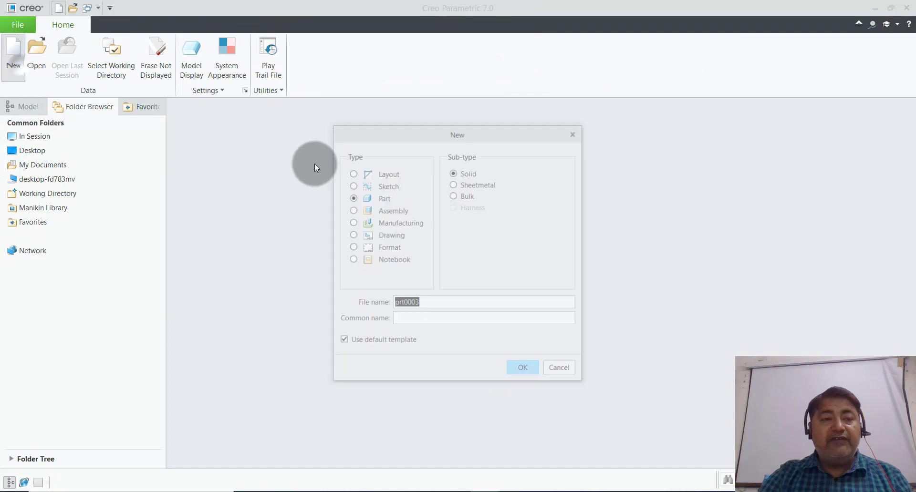
left_click(362, 344)
left_click(520, 374)
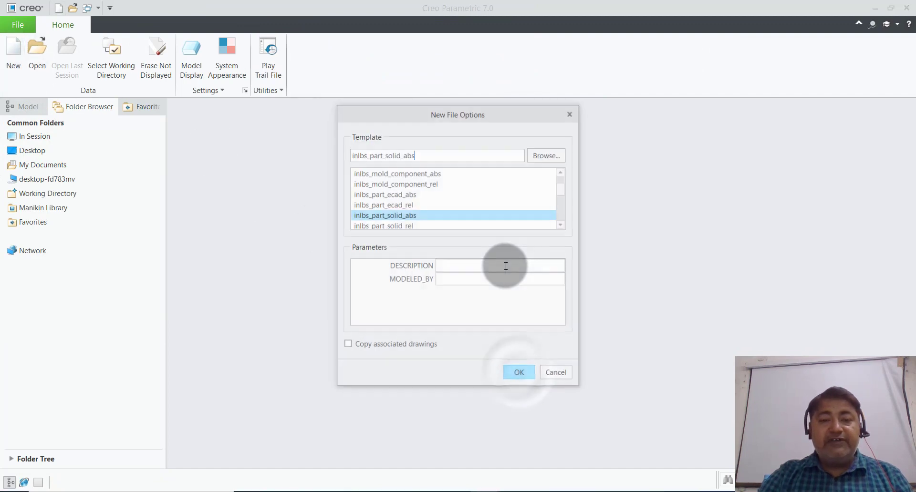
scroll(563, 226, "down", 3)
scroll(563, 226, "down", 2)
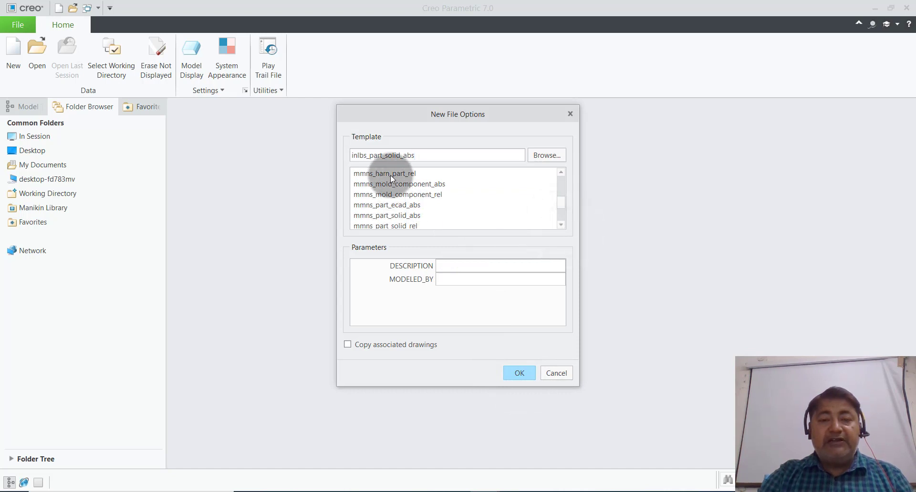
left_click(390, 216)
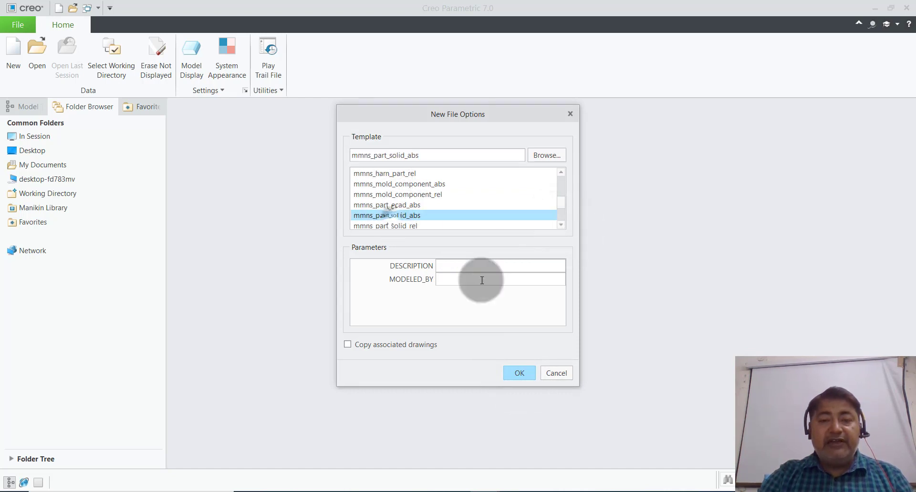
left_click(520, 373)
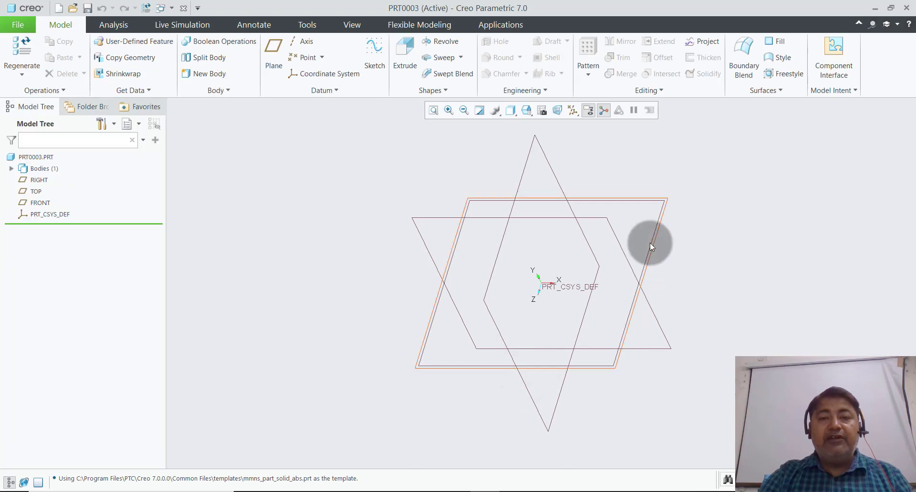
Step: Start a sketch on the FRONT plane and draw a centre rectangle at the origin
left_click(375, 62)
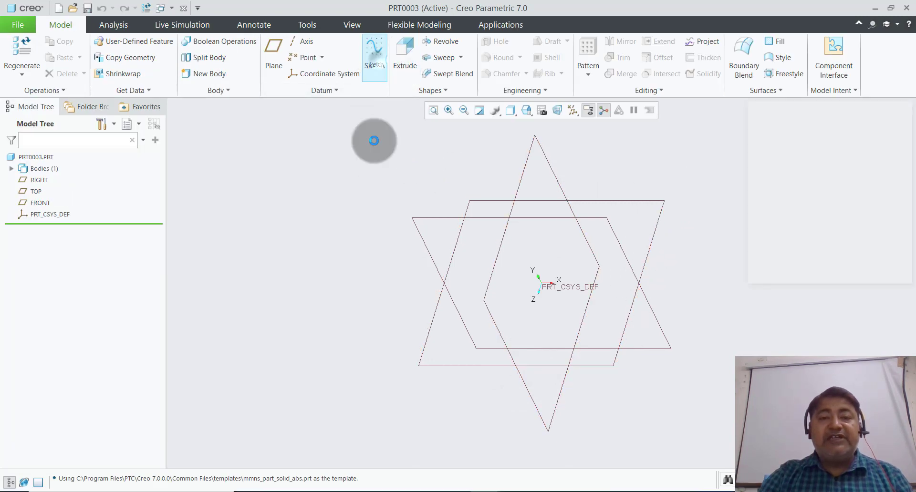
left_click(415, 220)
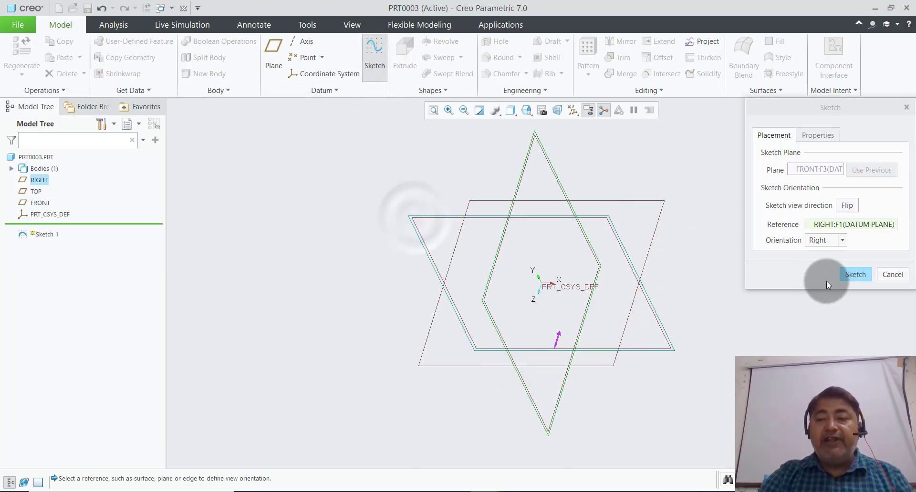
left_click(843, 275)
left_click(565, 110)
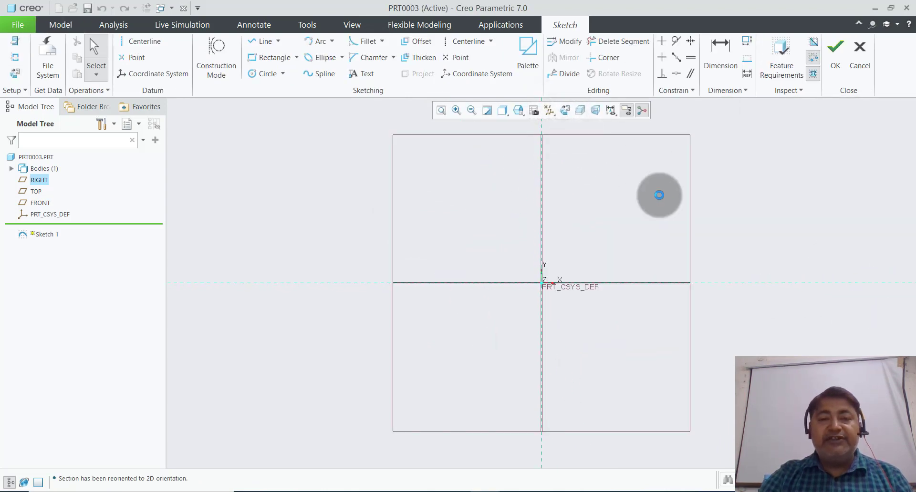
left_click(297, 57)
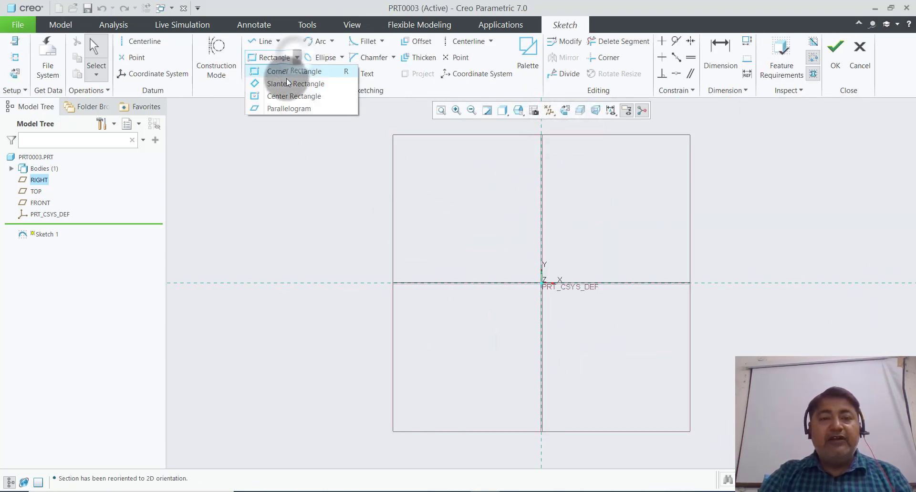
left_click(283, 96)
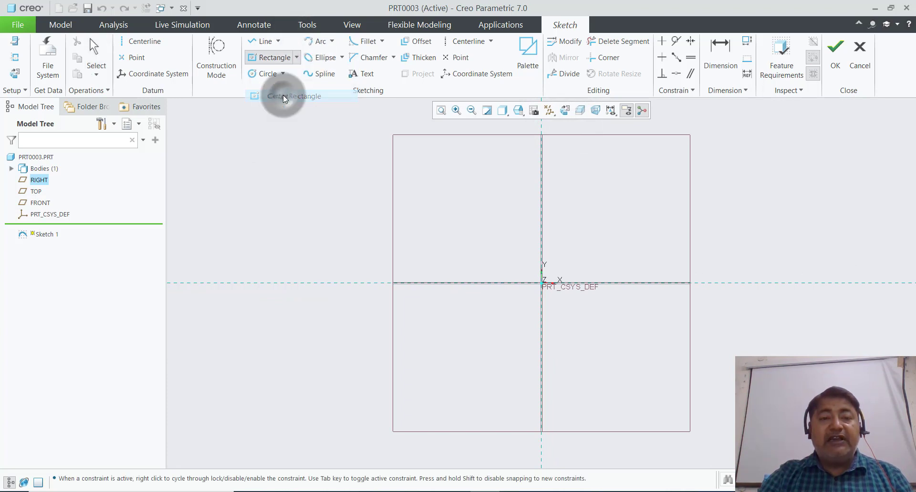
left_click(542, 284)
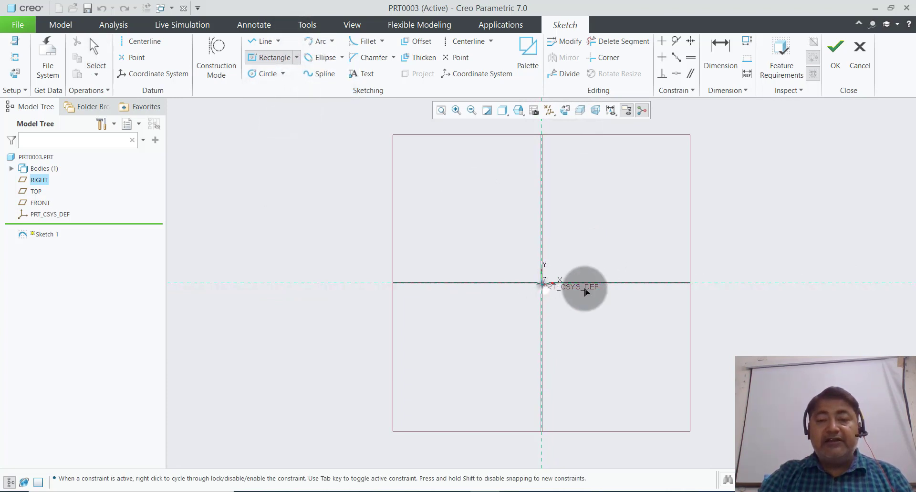
left_click(671, 223)
middle_click(727, 200)
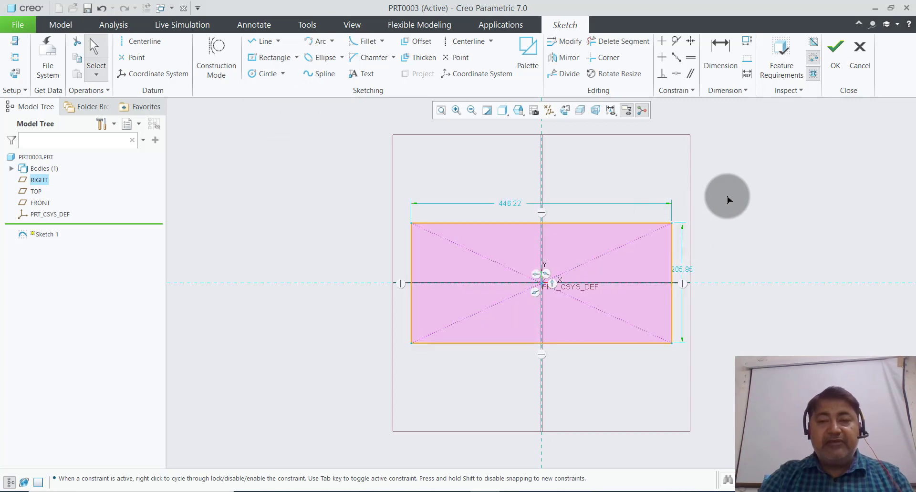
Step: Dimension the rectangle 140 wide and 25 high
double_click(504, 204)
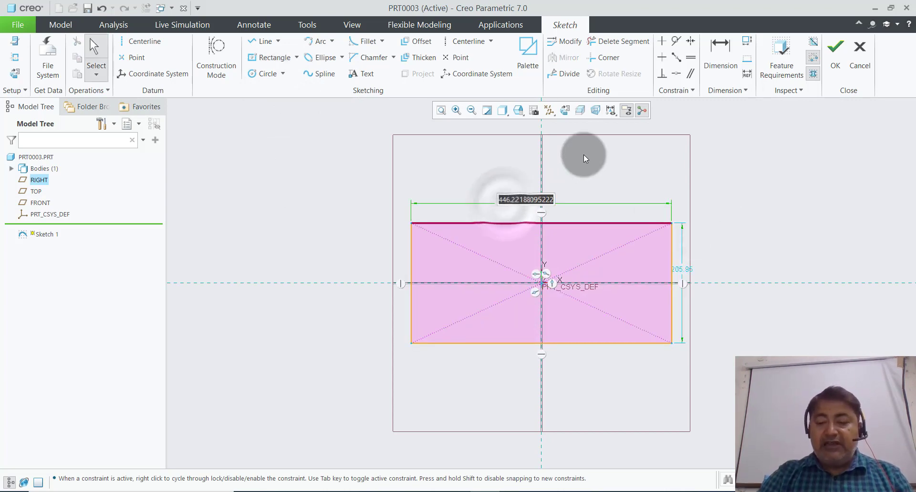
type("140")
key("Return")
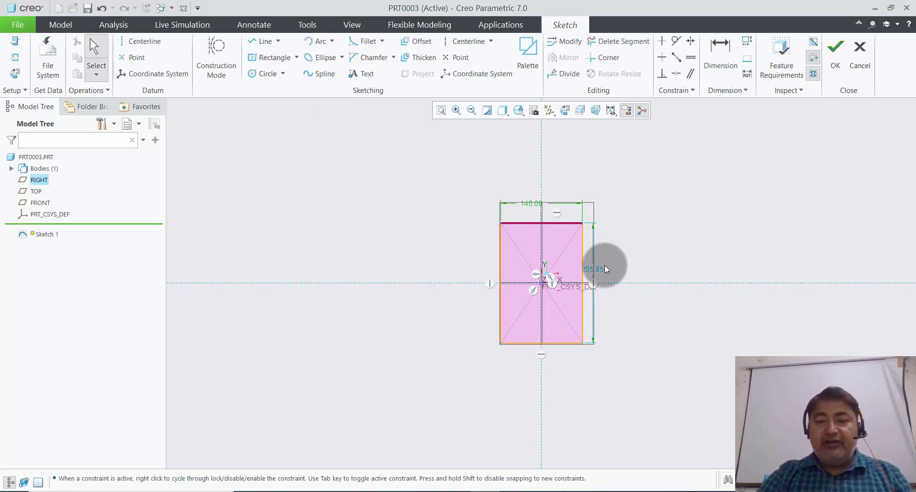
double_click(599, 268)
type("25")
key("Return")
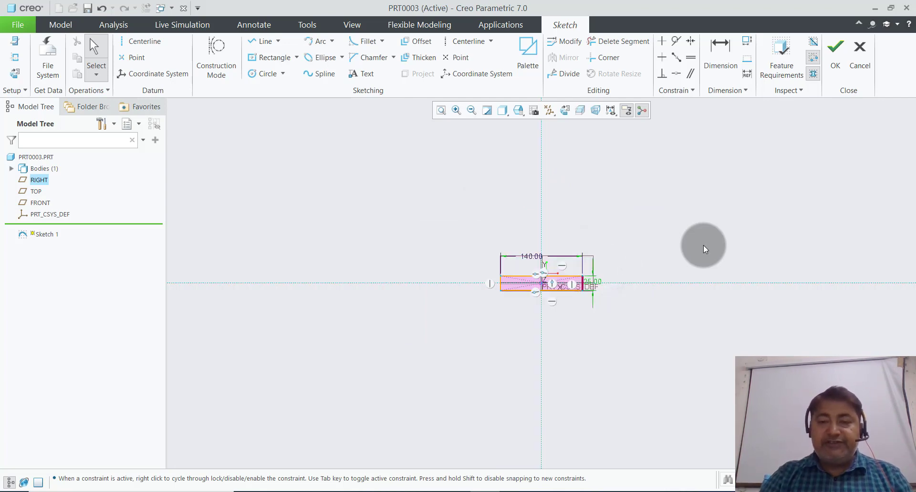
scroll(558, 286, "up", 2)
scroll(539, 287, "up", 2)
scroll(524, 289, "up", 2)
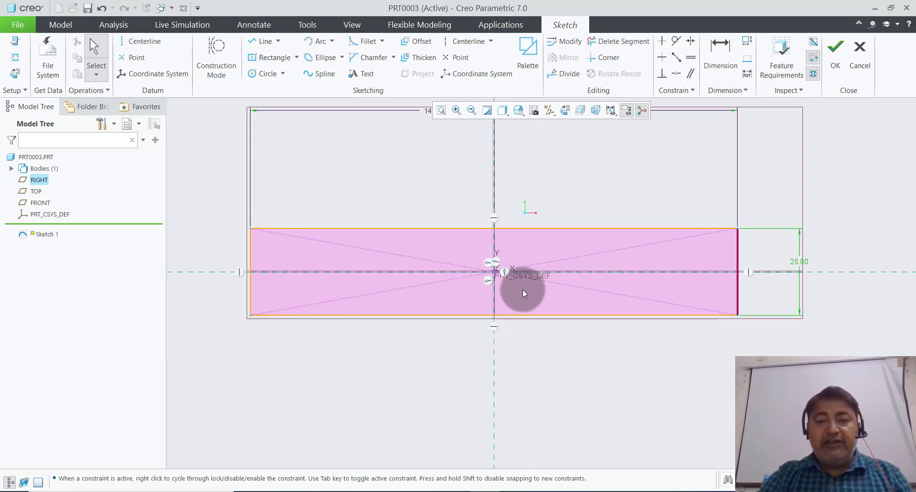
Step: Draw two equal circles centred on the rectangle's bottom edge
left_click(267, 73)
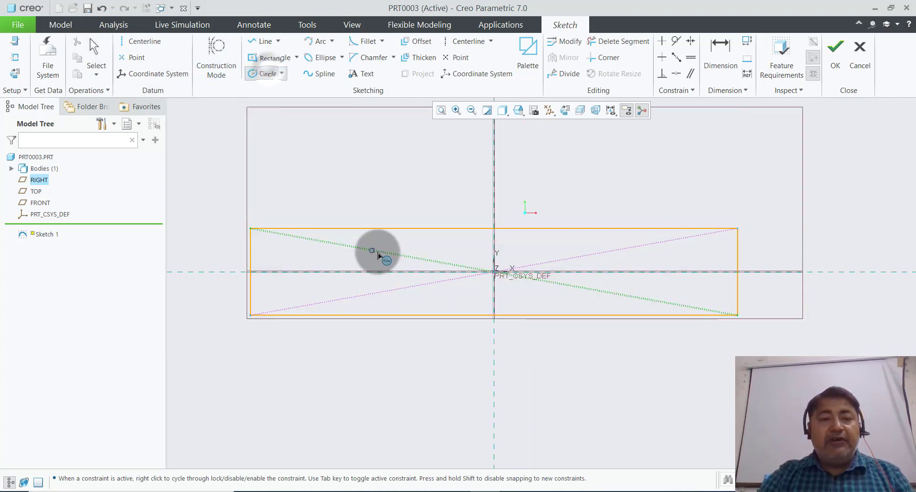
left_click(389, 316)
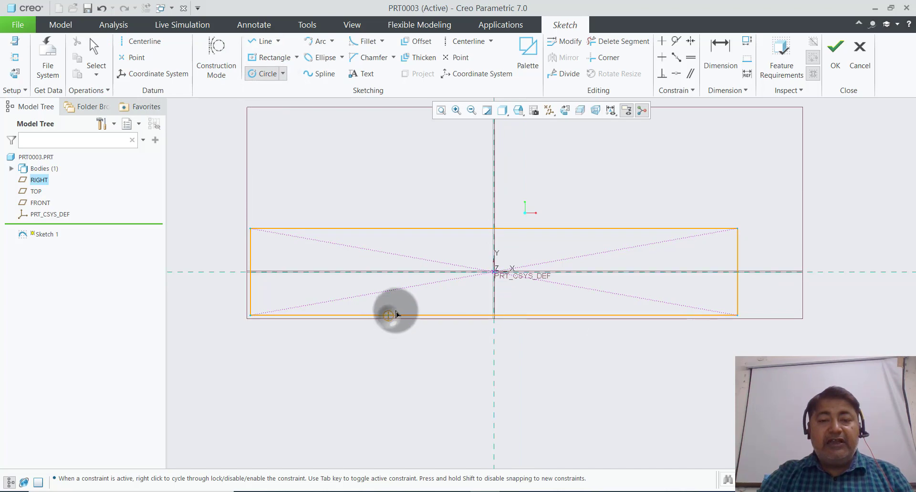
left_click(414, 295)
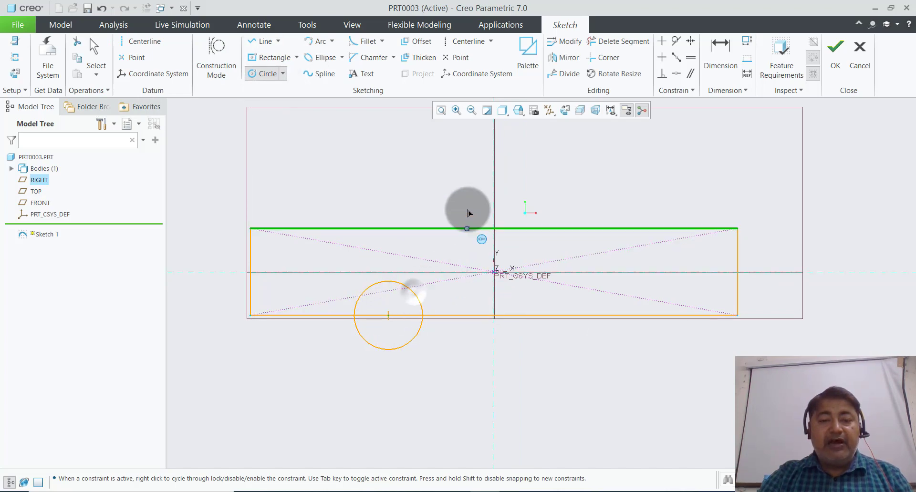
left_click(610, 316)
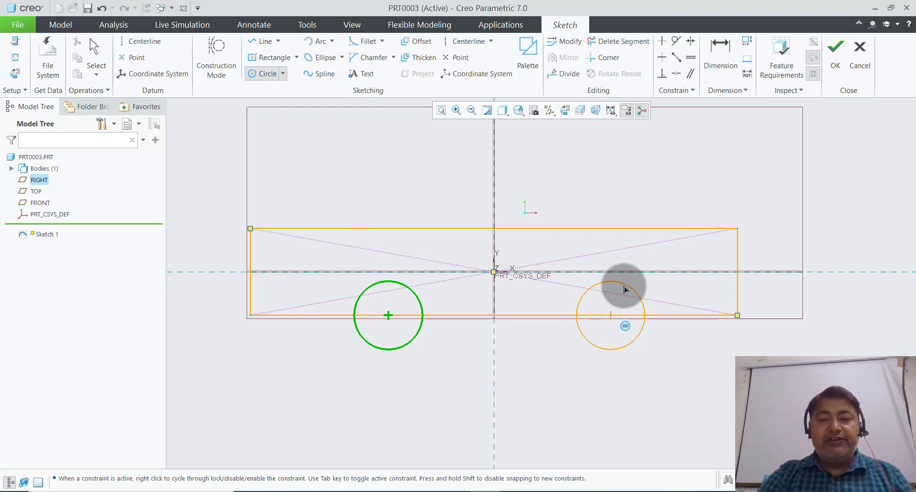
left_click(624, 289)
middle_click(675, 185)
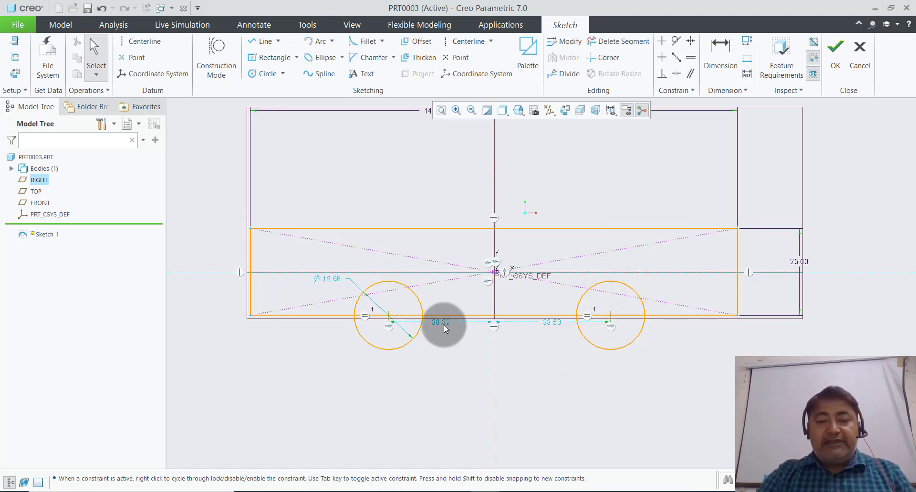
Step: Place both circles 35 either side of centre and set their diameter to 30
left_click_drag(441, 322, 441, 367)
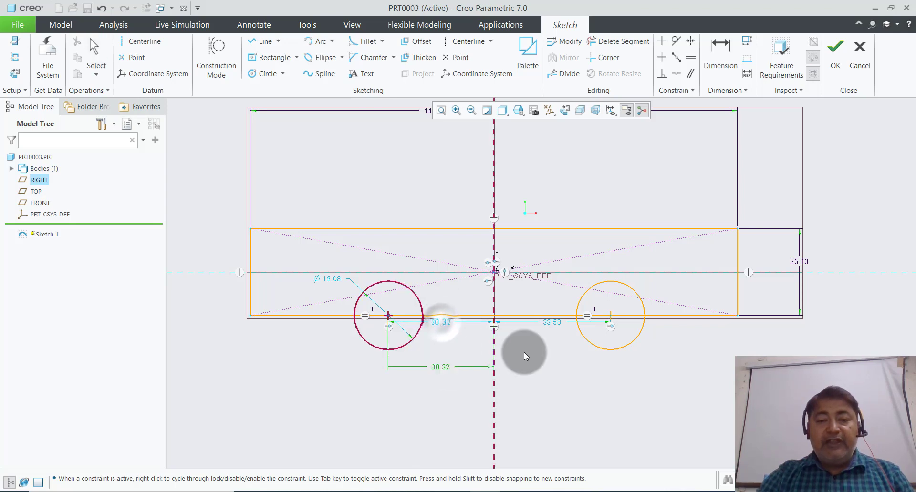
left_click_drag(554, 325, 548, 367)
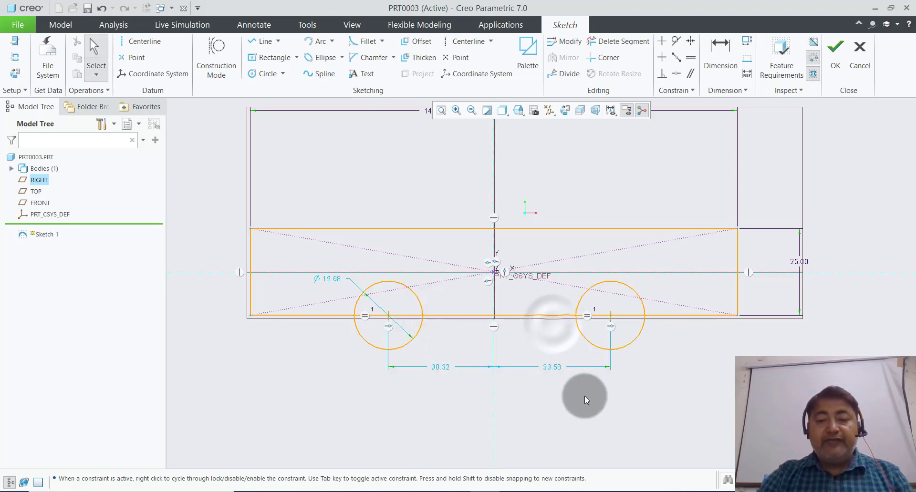
double_click(550, 369)
type("35")
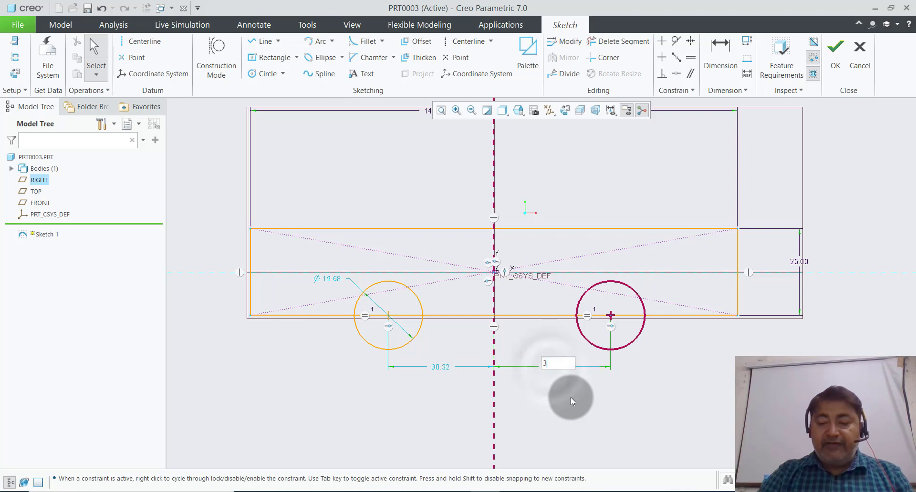
key("Return")
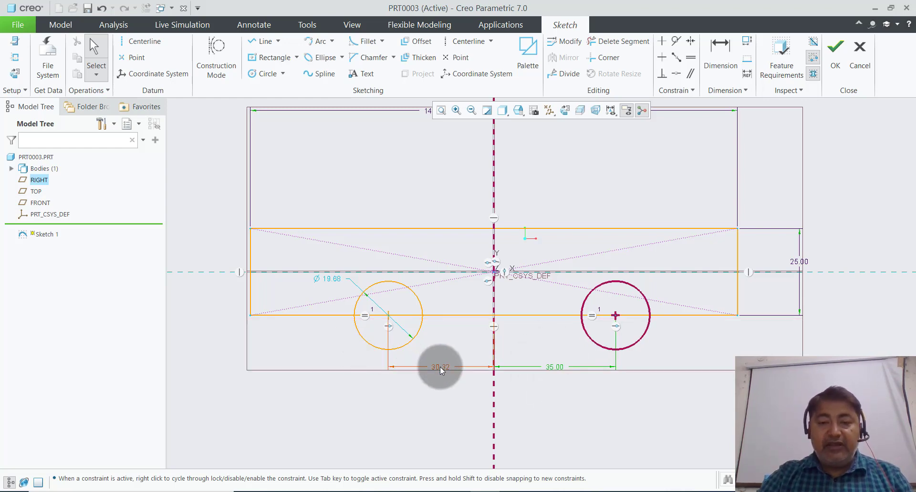
double_click(440, 367)
type("35")
key("Return")
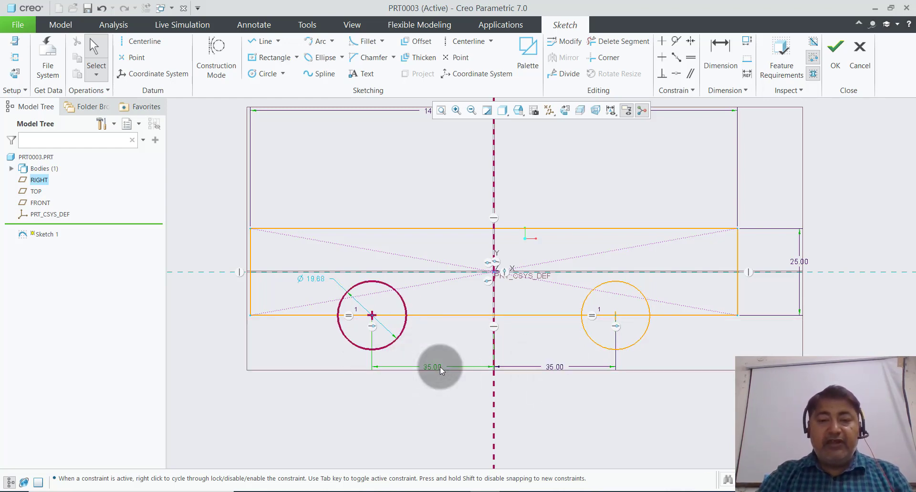
double_click(314, 278)
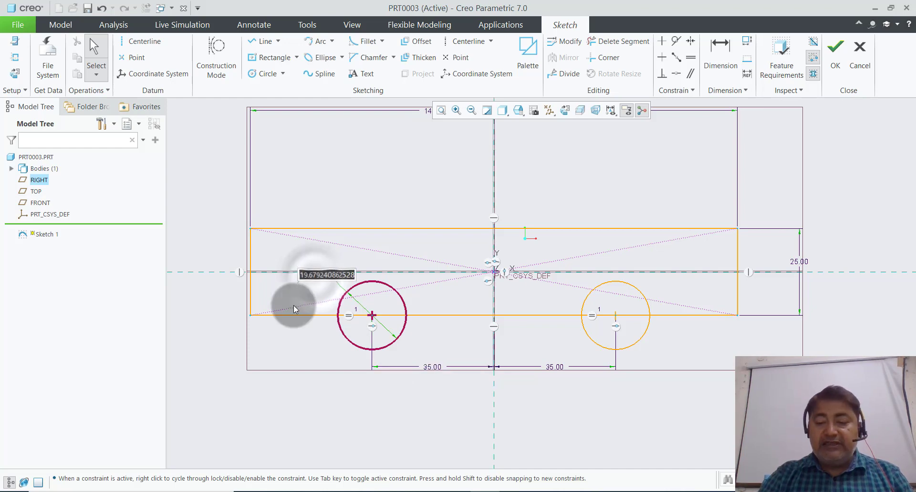
type("30")
key("Return")
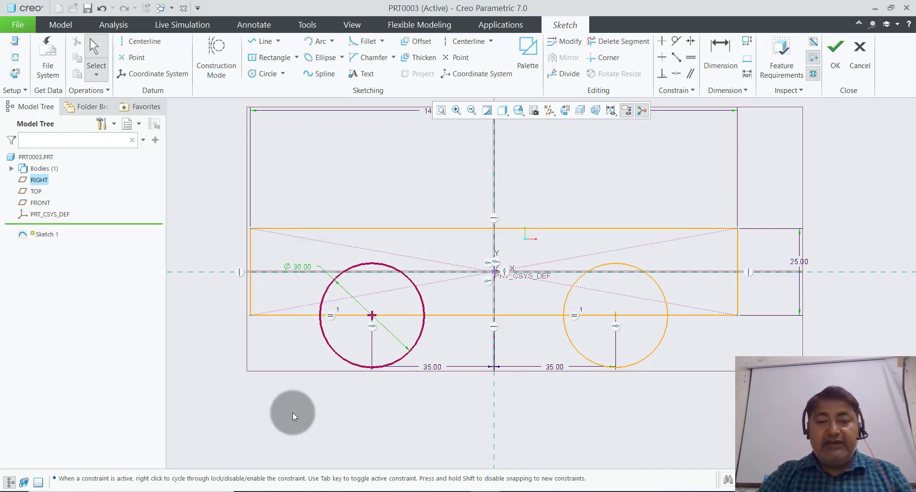
Step: Trim away the lower circle halves and bottom line under the arches, then finish the sketch
left_click(292, 413)
left_click(596, 43)
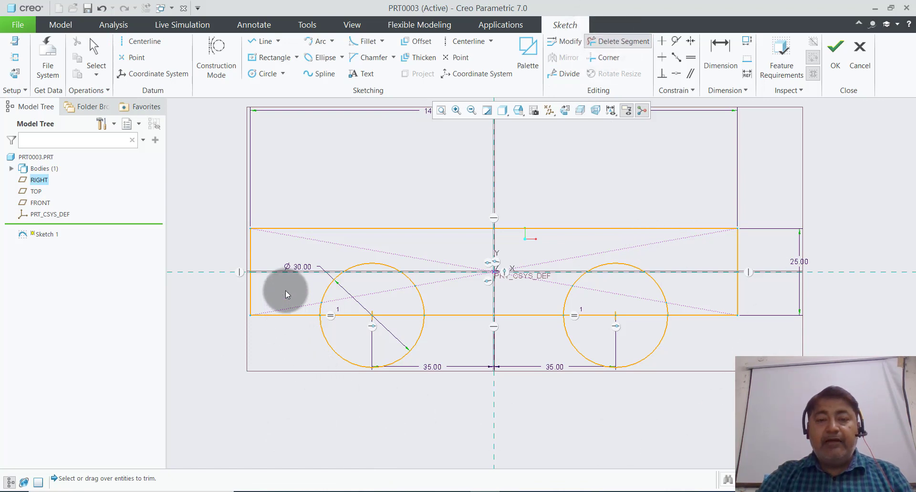
left_click_drag(277, 338, 664, 355)
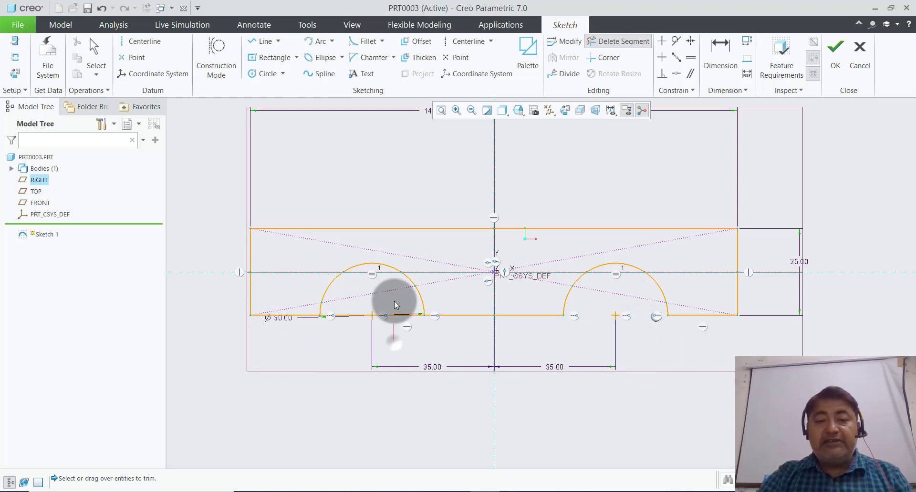
left_click_drag(394, 304, 422, 355)
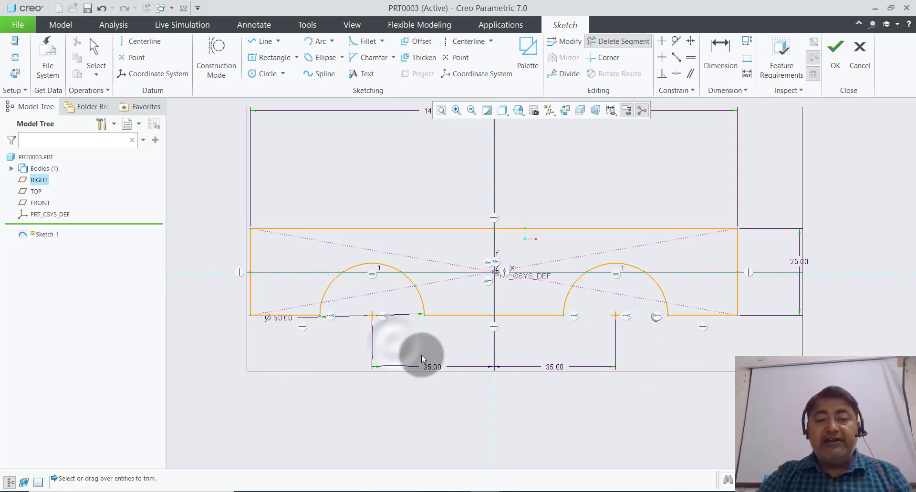
left_click(834, 58)
Step: Extrude Sketch 1 symmetrically to a 60 depth as a solid block
middle_click_drag(636, 215, 623, 228)
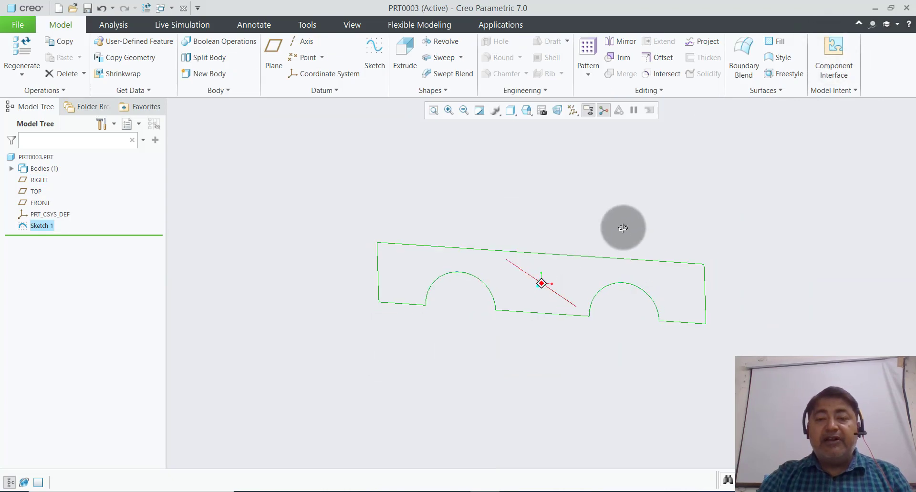
left_click(410, 57)
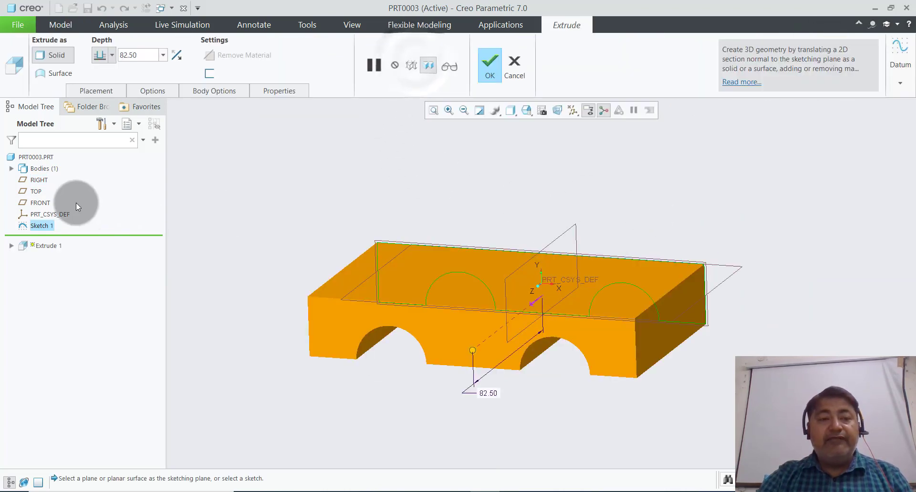
left_click(111, 55)
left_click(101, 81)
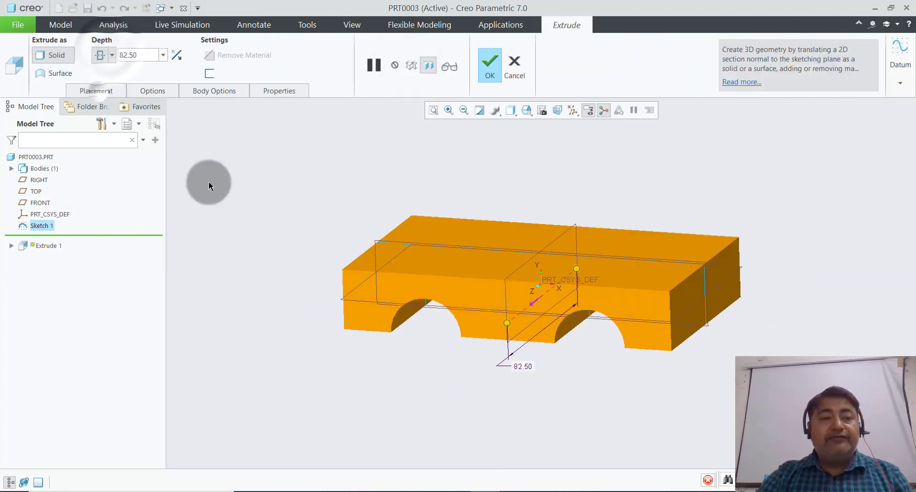
double_click(127, 55)
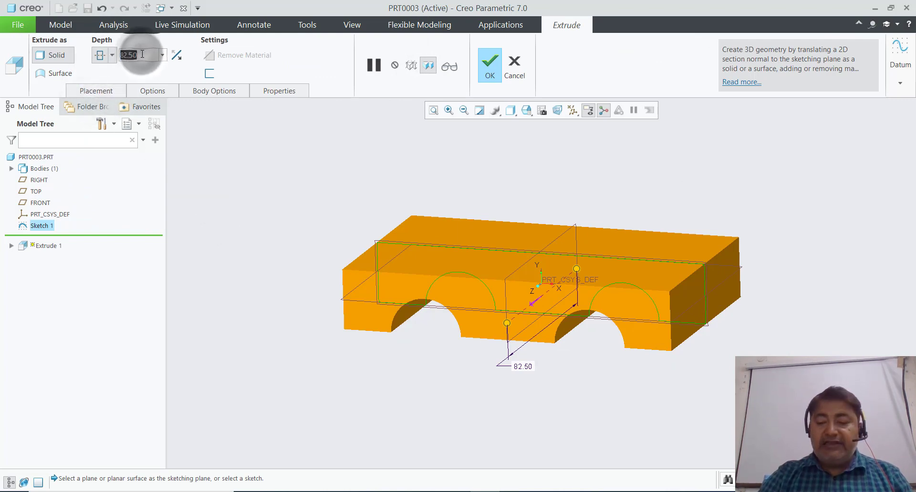
type("60")
key("Return")
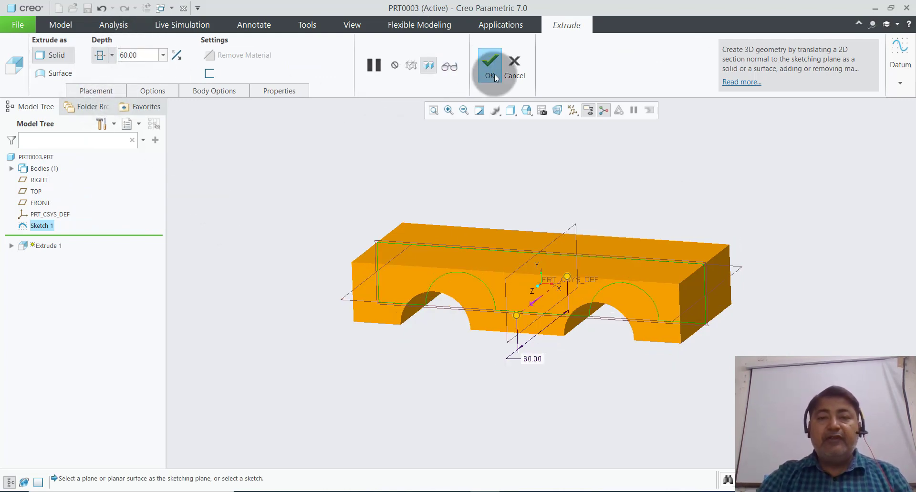
left_click(494, 74)
middle_click_drag(502, 162, 602, 192)
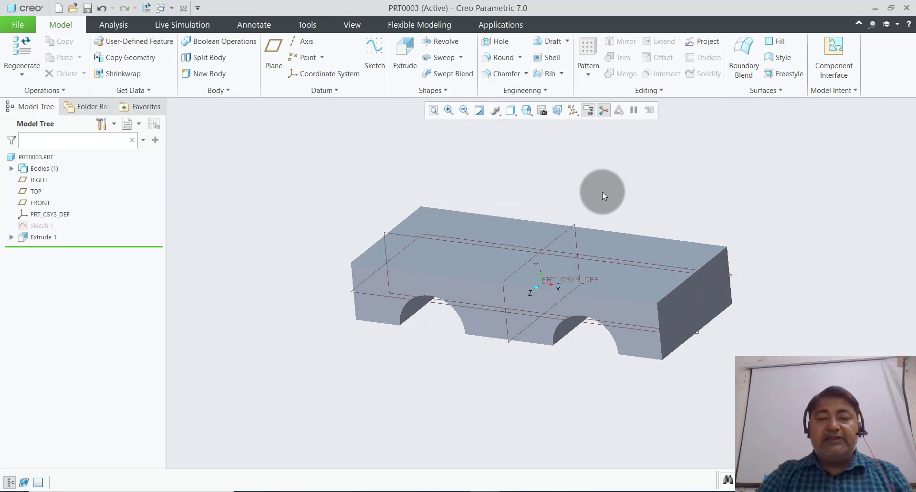
scroll(602, 192, "down", 2)
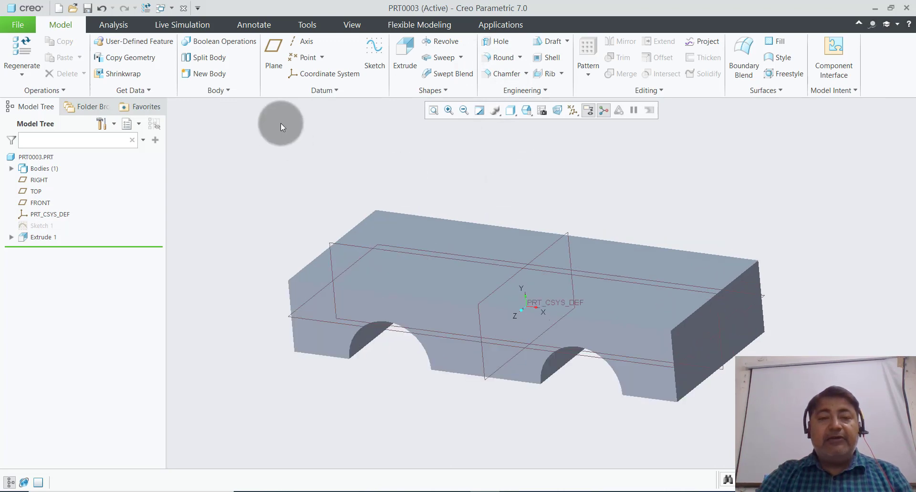
Step: Start a new sketch on the block's front face, oriented flat to the screen
left_click(370, 58)
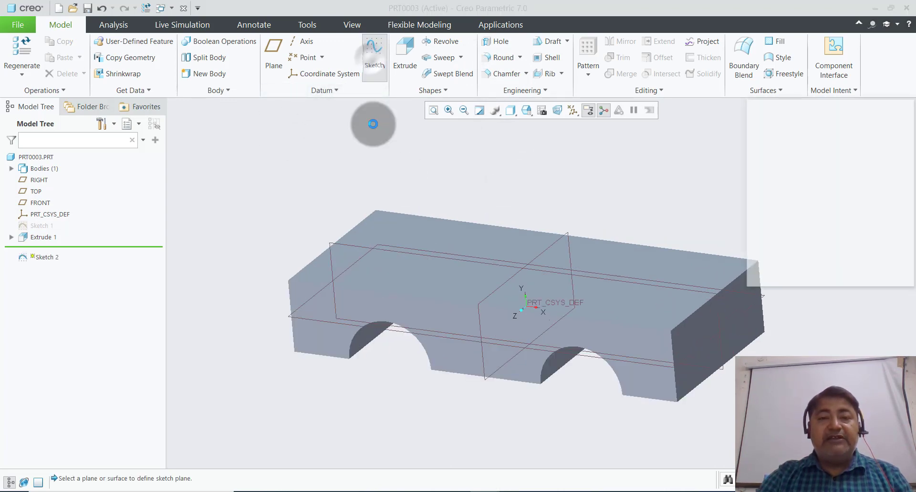
left_click(316, 309)
left_click(867, 279)
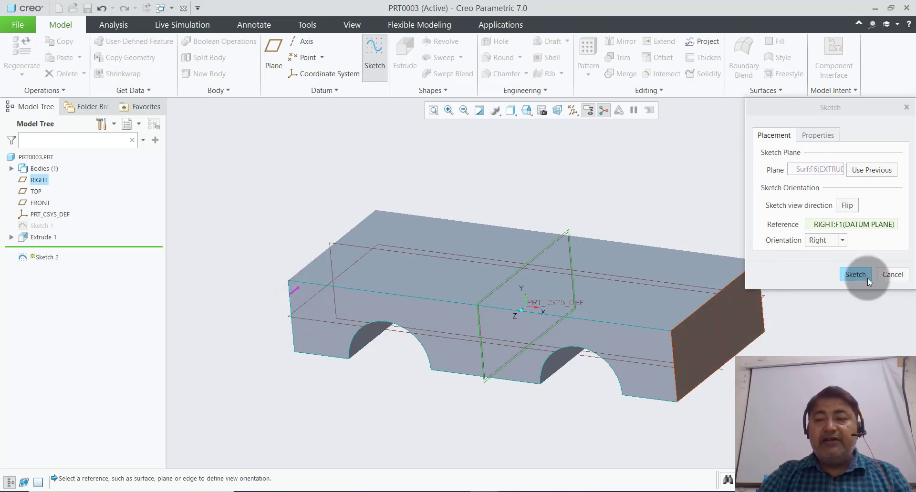
left_click(554, 112)
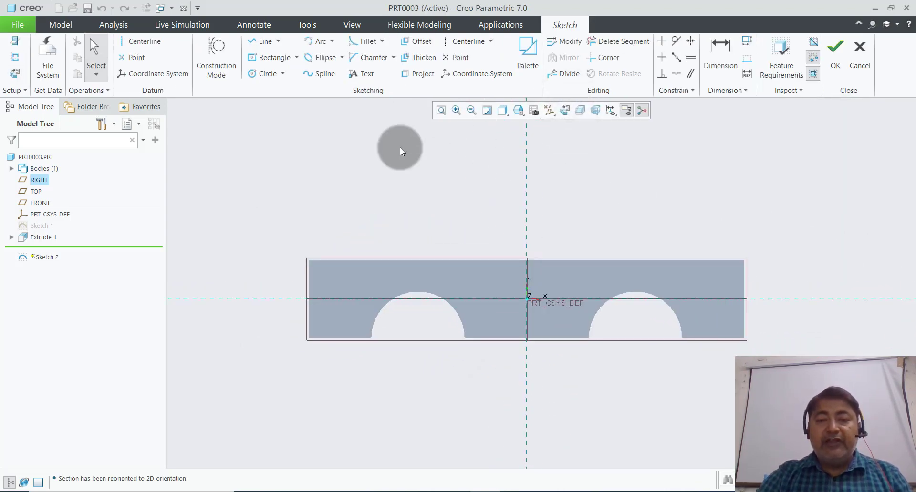
Step: Project the top edge, both arches and the bottom edge segments into the sketch
left_click(411, 75)
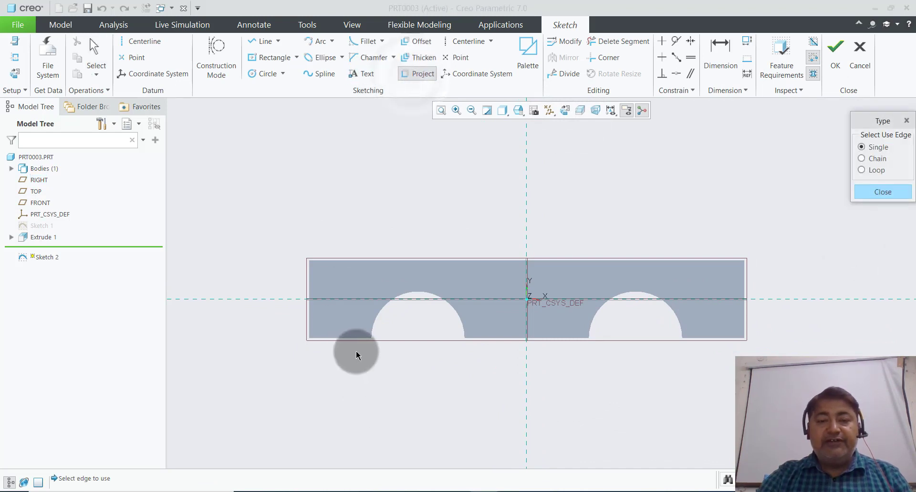
left_click(459, 261)
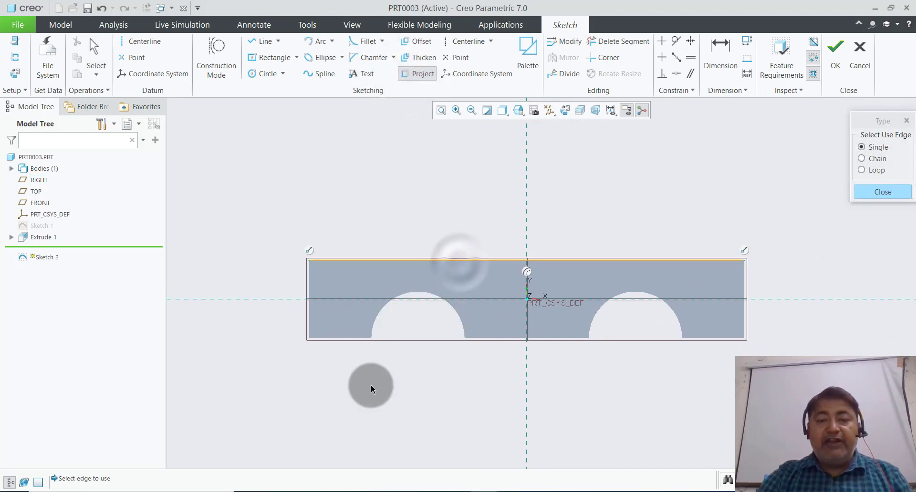
left_click(353, 338)
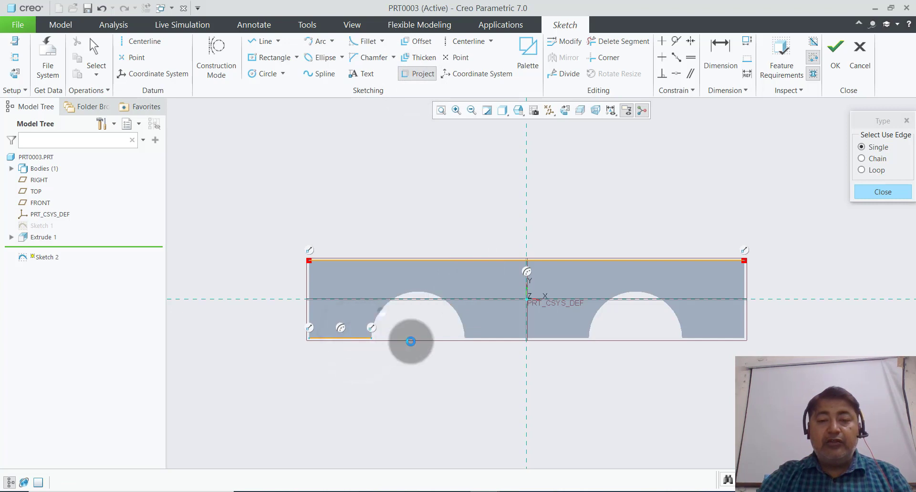
left_click(479, 341)
left_click(595, 328)
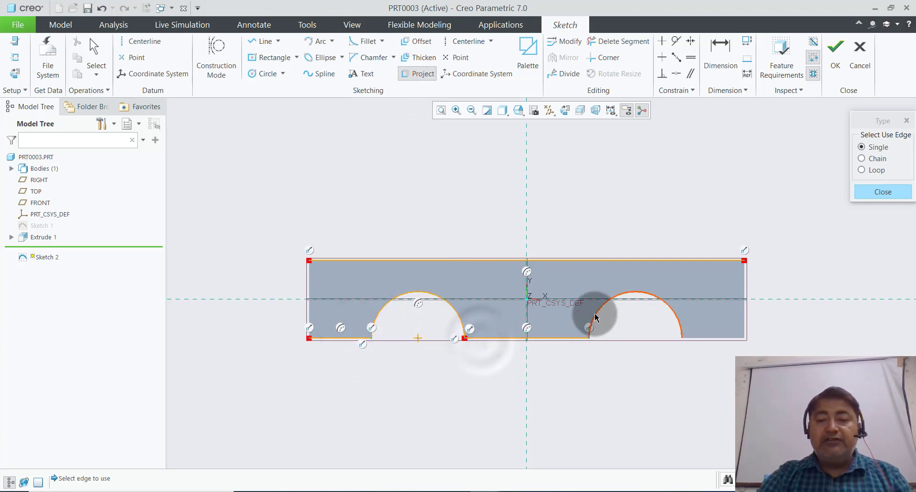
left_click(688, 337)
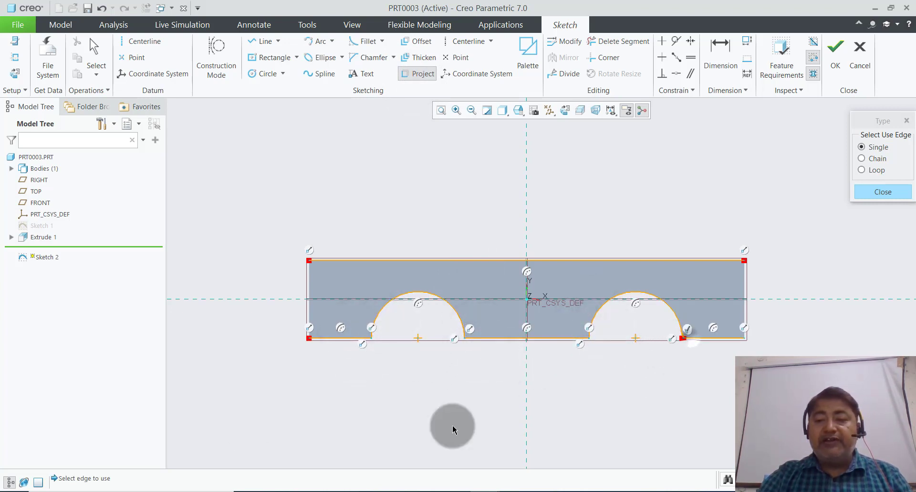
left_click(869, 194)
scroll(577, 211, "down", 2)
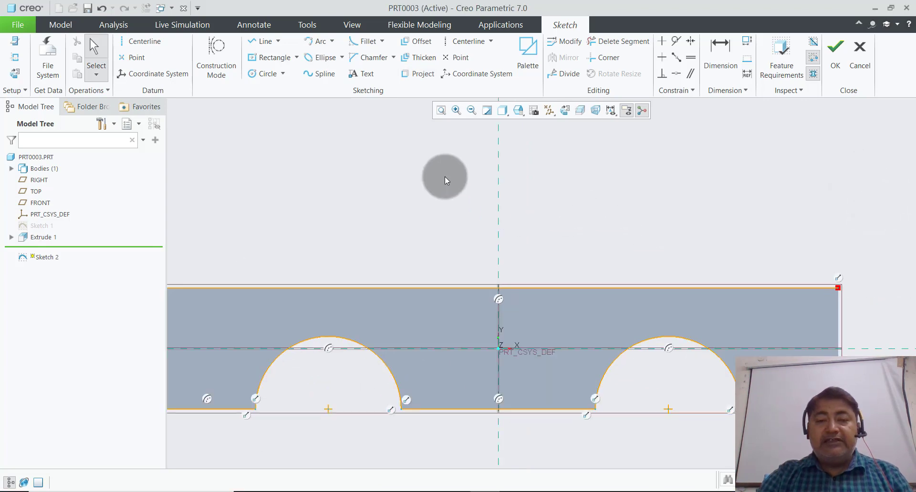
scroll(414, 343, "up", 3)
Step: Draw two equal circles at the arch centres, tangent to the top edge
left_click(267, 74)
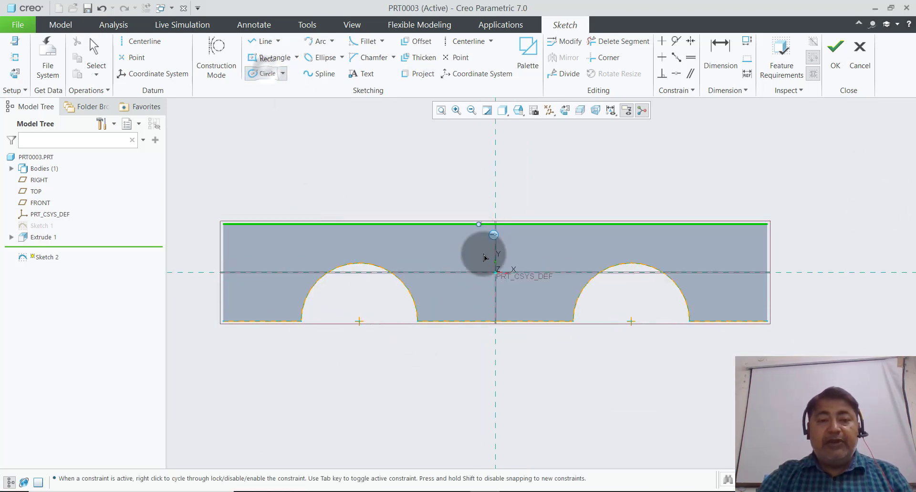
left_click(360, 321)
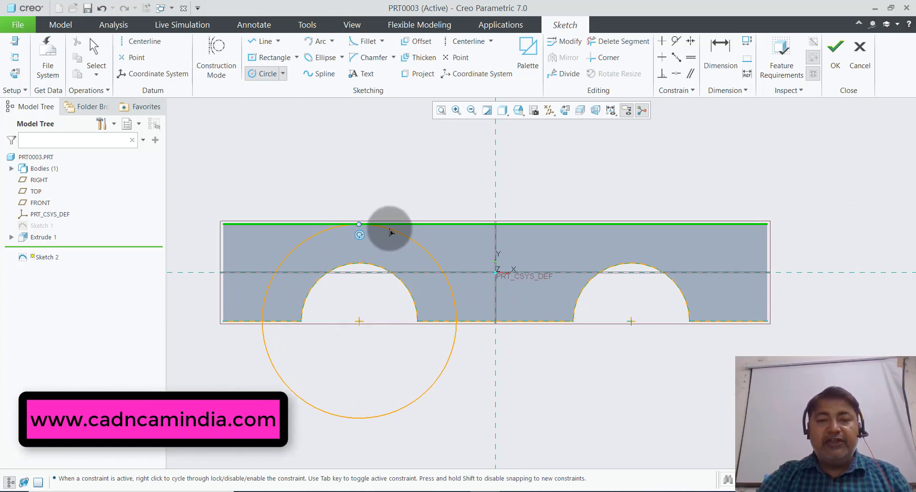
left_click(389, 232)
left_click(631, 321)
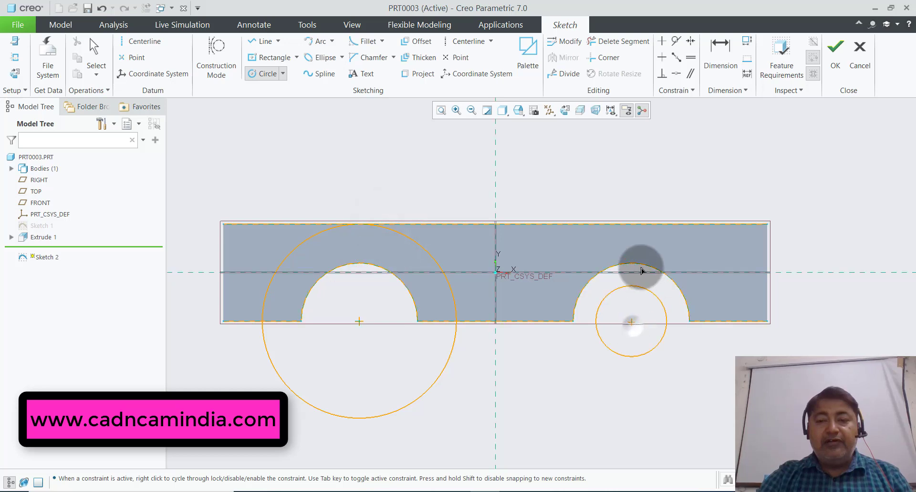
left_click(636, 224)
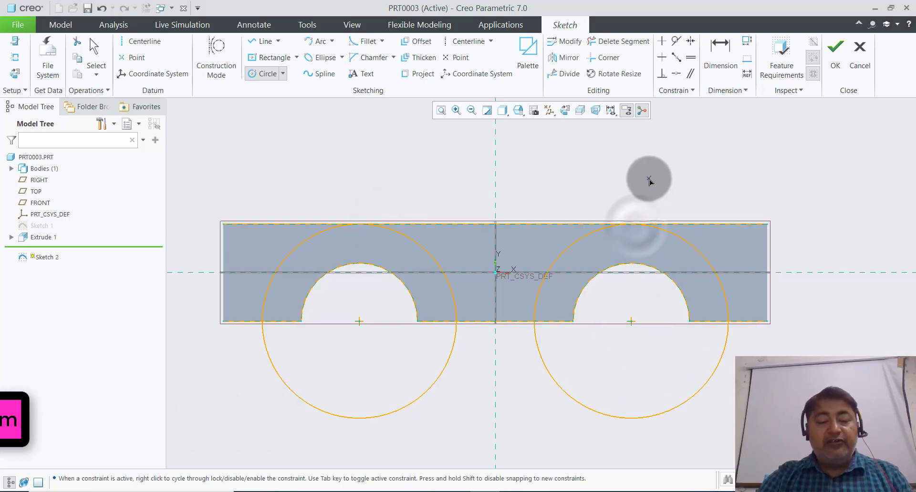
middle_click(649, 179)
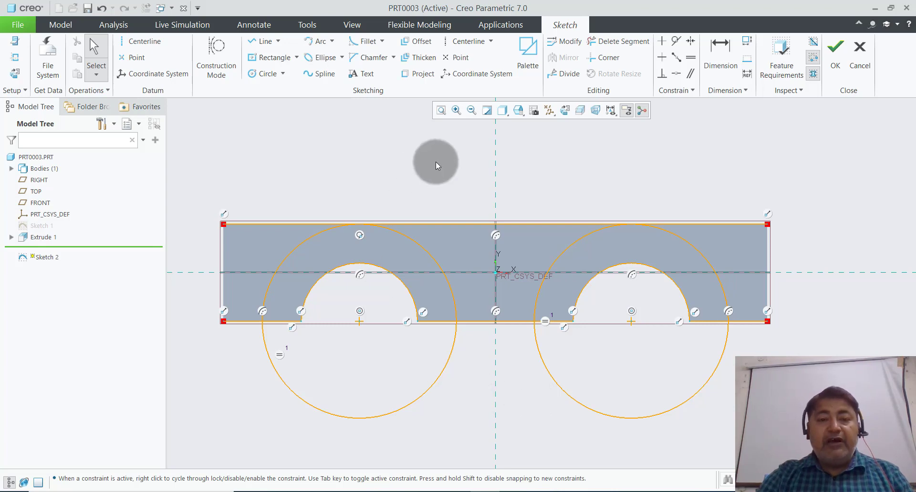
Step: Trim the lower arcs, bottom edge pieces and arcs between the arches, then finish Sketch 2
left_click(608, 45)
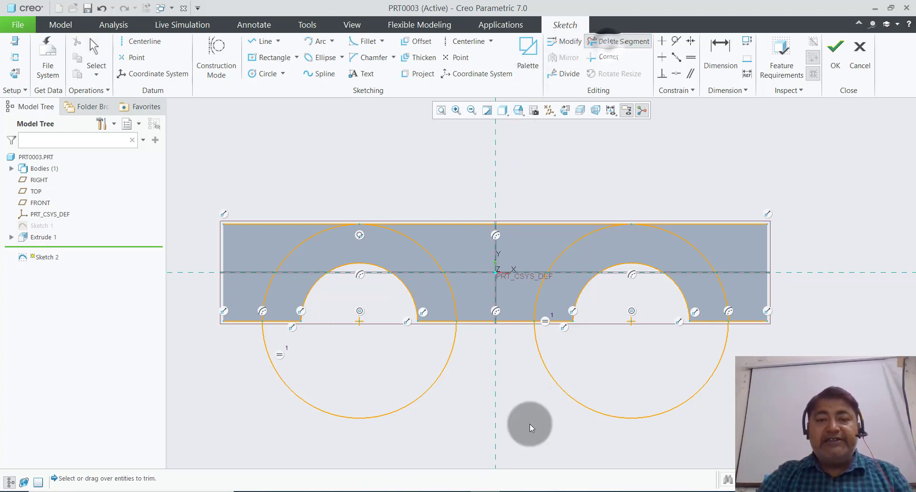
left_click_drag(255, 230, 244, 310)
left_click_drag(247, 343, 295, 387)
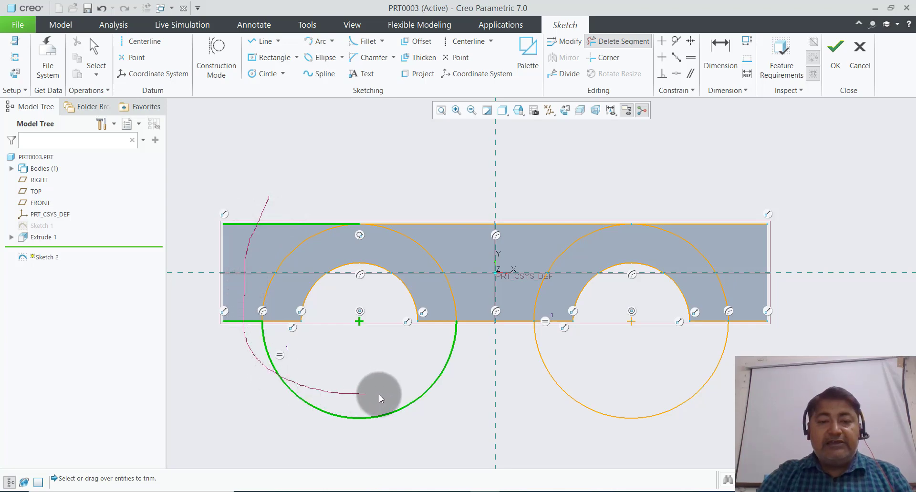
left_click_drag(379, 395, 486, 390)
mouse_move(590, 393)
left_mouse_down()
mouse_move(681, 387)
mouse_move(741, 354)
left_mouse_up()
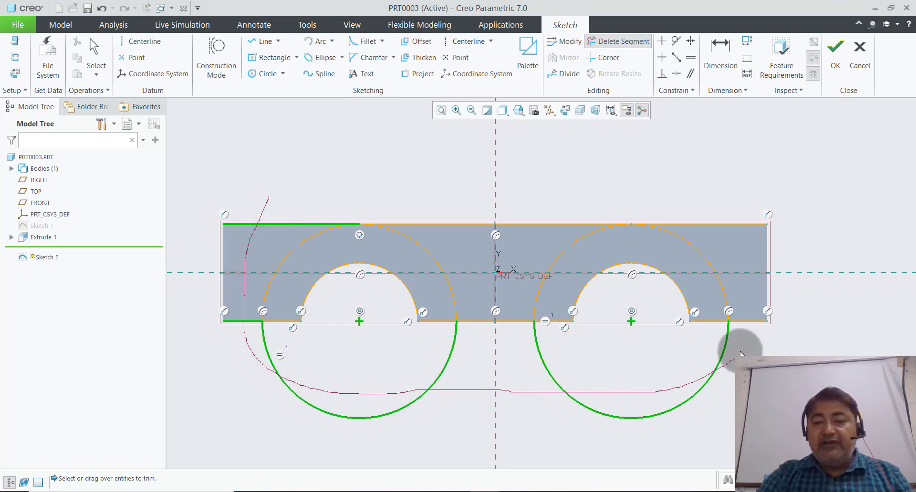
left_click_drag(709, 178, 706, 172)
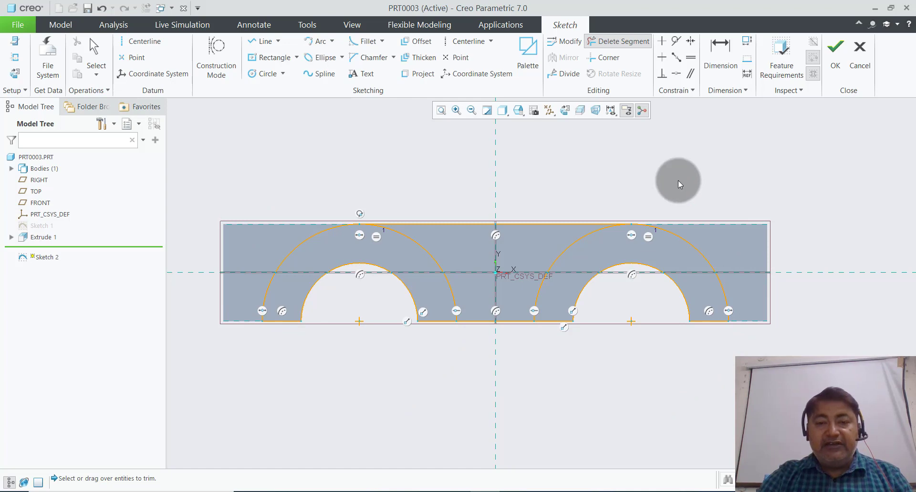
scroll(485, 268, "up", 3)
left_click_drag(378, 247, 622, 265)
left_click_drag(608, 302, 434, 310)
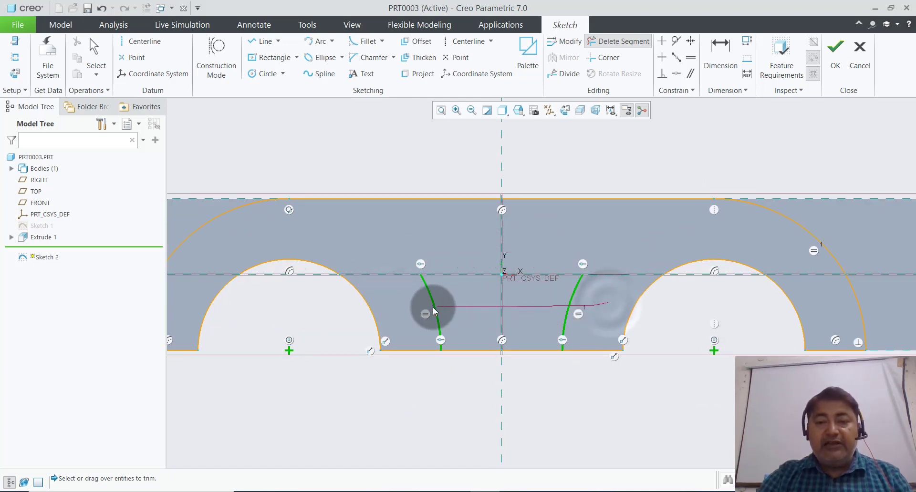
scroll(491, 297, "down", 2)
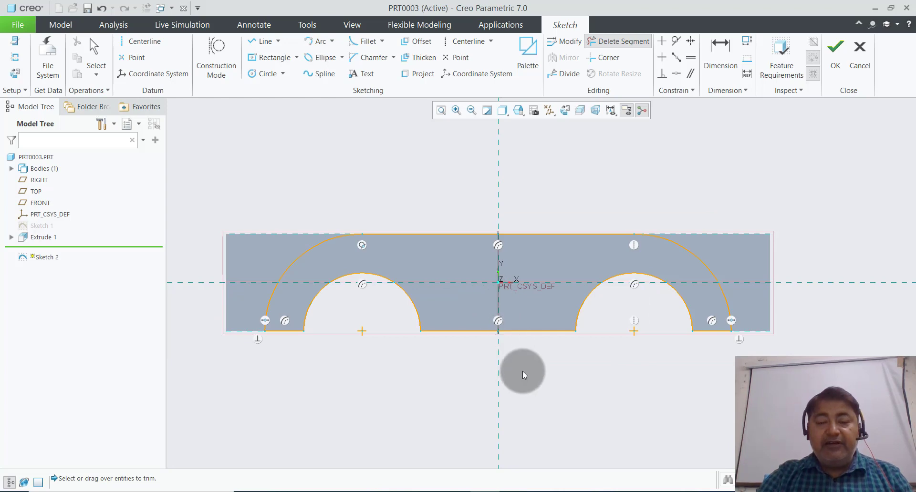
left_click(832, 66)
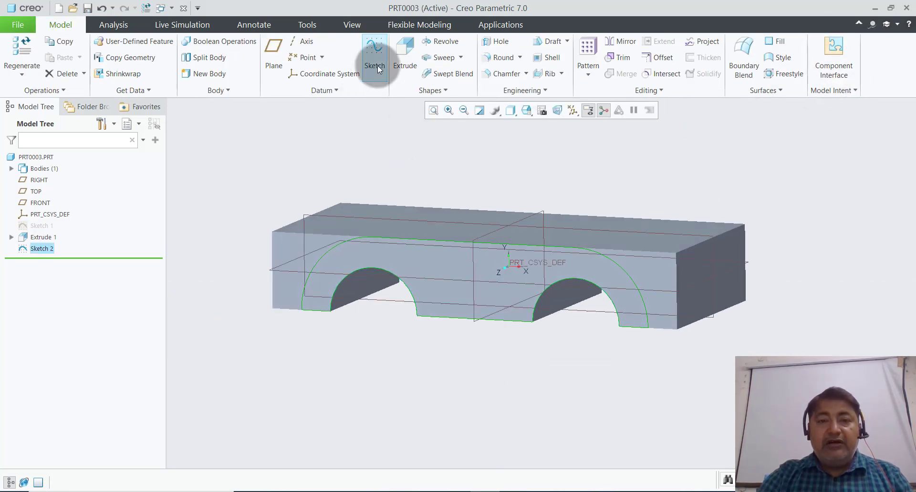
Step: Extrude Sketch 2 to a depth of 10.00 as a solid on the front face
left_click(405, 60)
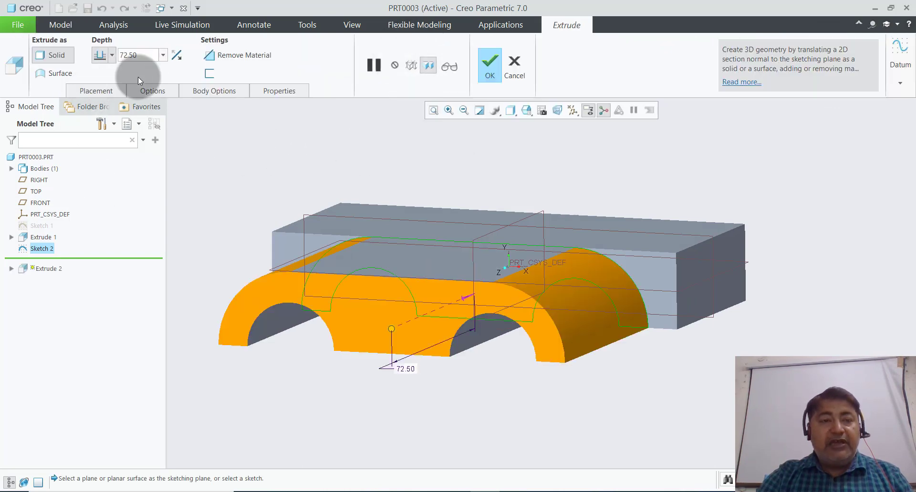
double_click(143, 55)
type("10")
key("Return")
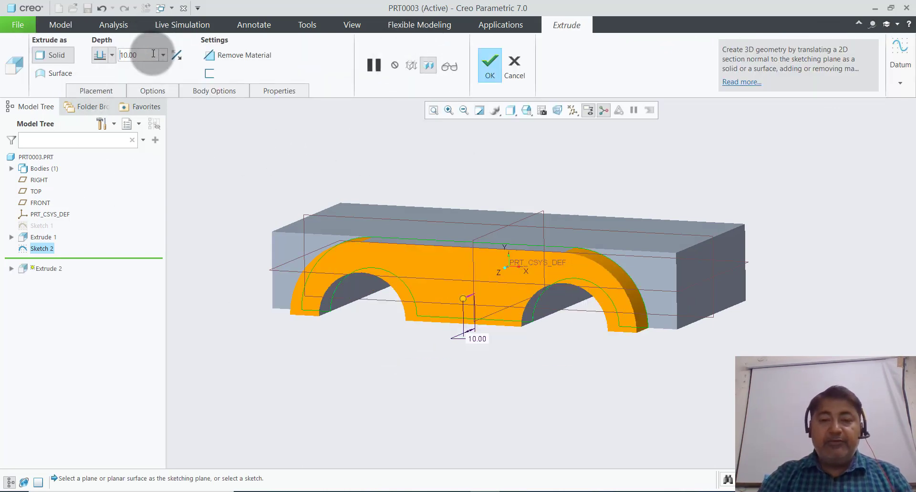
left_click(479, 71)
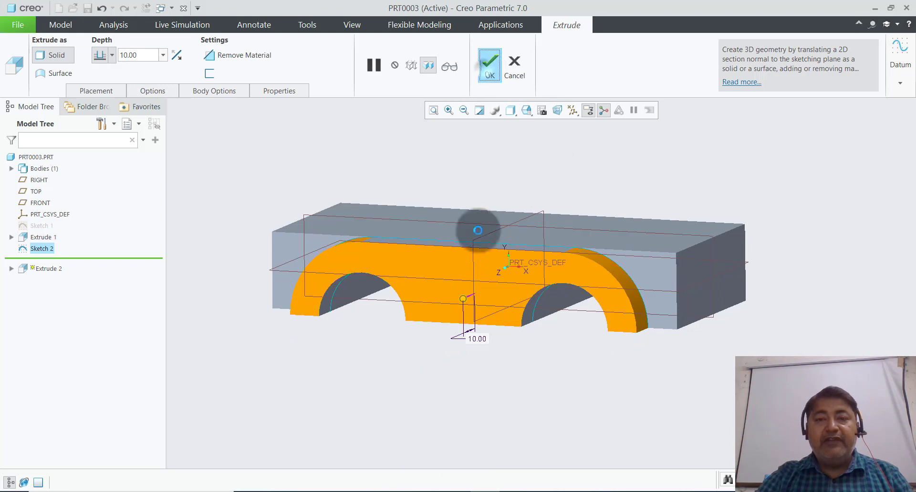
middle_click_drag(437, 383, 426, 402)
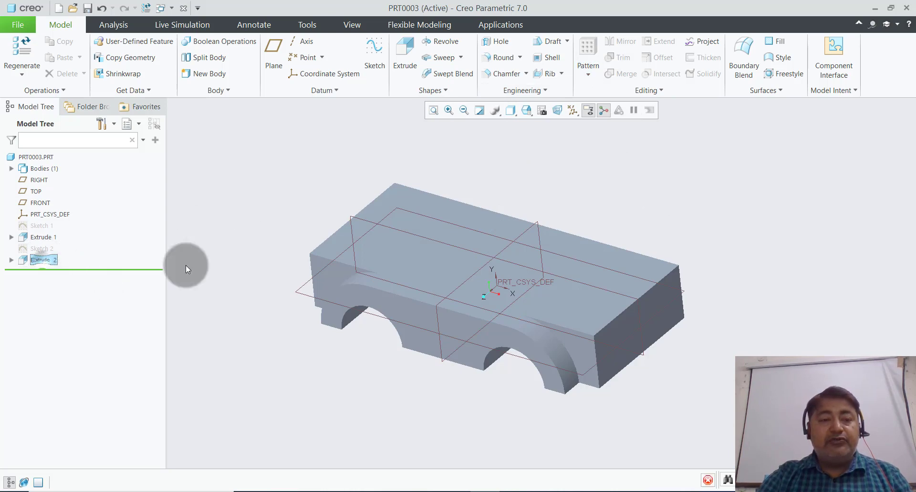
Step: Mirror Extrude 2 about the FRONT datum plane to add the back-face cap
left_click_drag(185, 265, 205, 262)
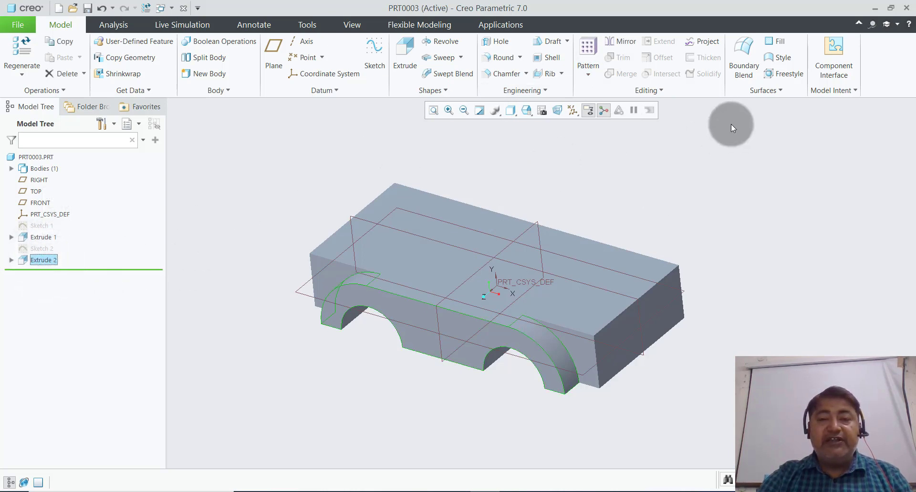
left_click(634, 41)
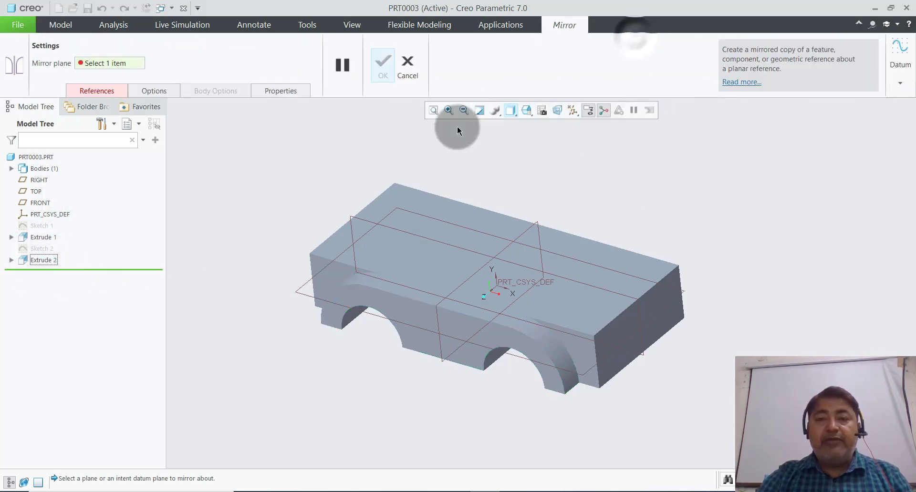
left_click(365, 223)
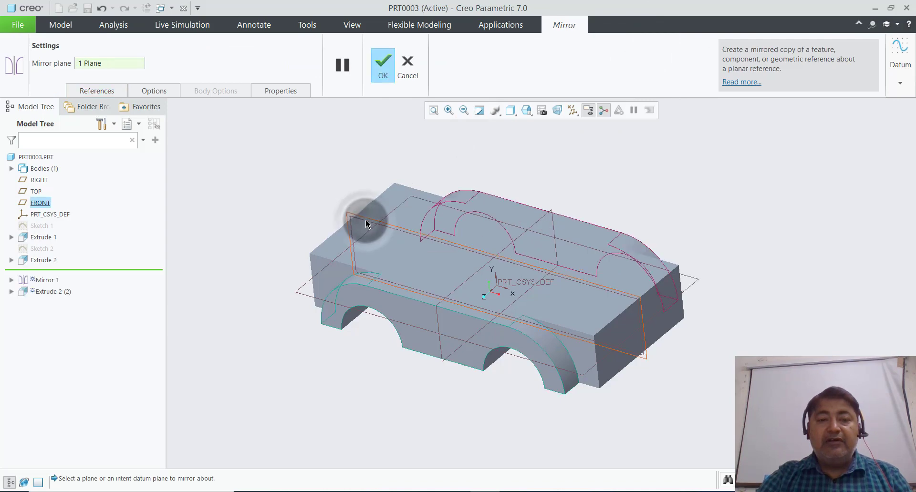
left_click(384, 61)
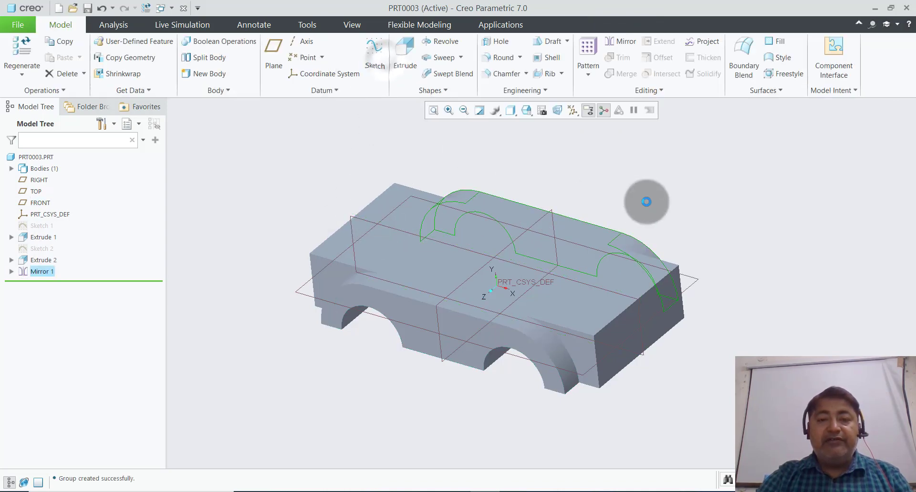
middle_click_drag(655, 214, 672, 214)
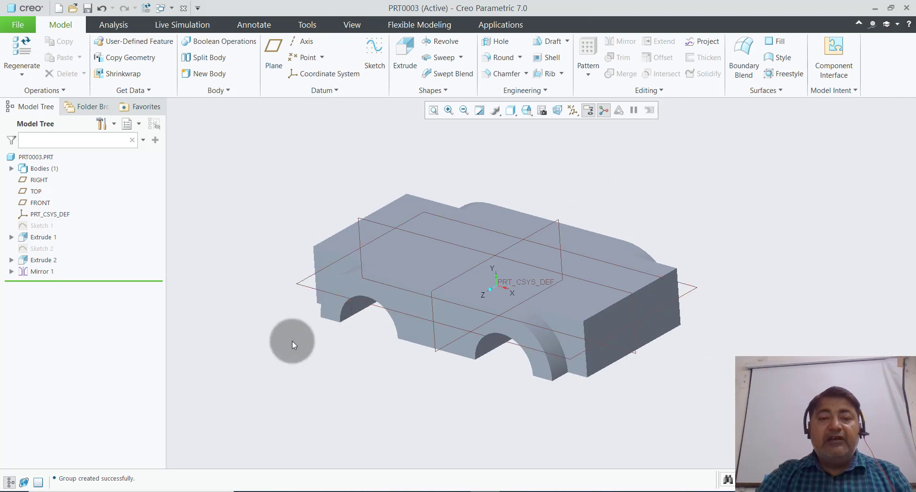
mouse_move(293, 387)
middle_mouse_down()
mouse_move(370, 400)
mouse_move(374, 388)
mouse_move(362, 396)
middle_mouse_up()
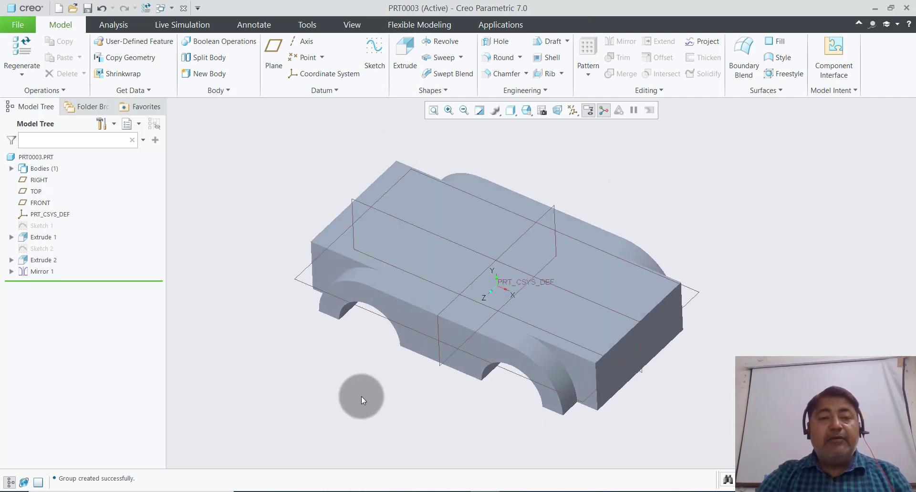
Step: Open a new sketch on the block's top face, viewed face-on
left_click(370, 50)
left_click(405, 208)
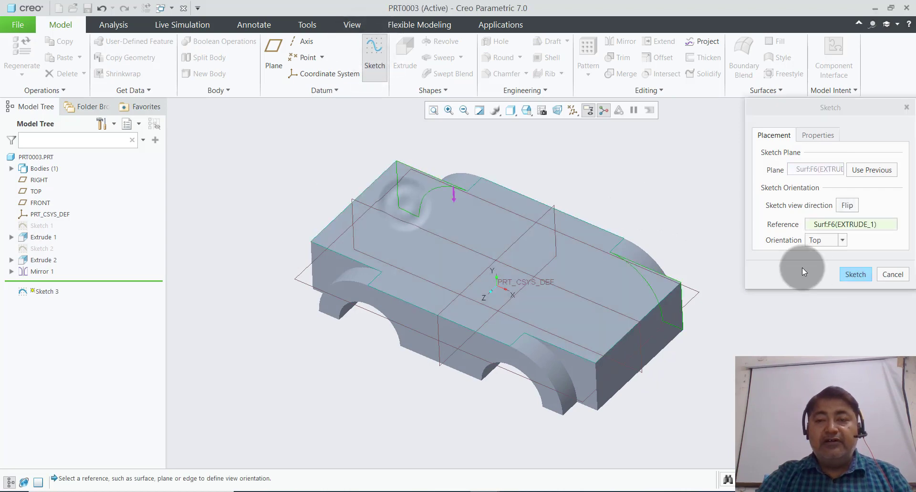
left_click(849, 274)
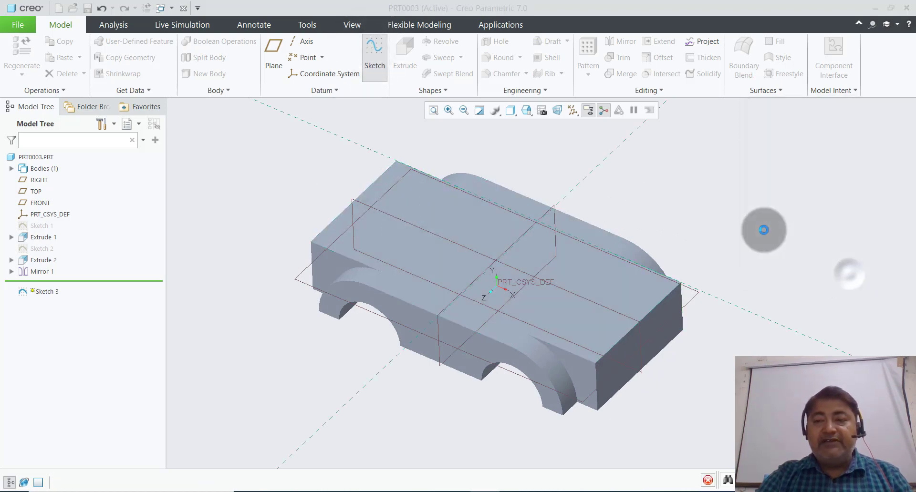
left_click(559, 111)
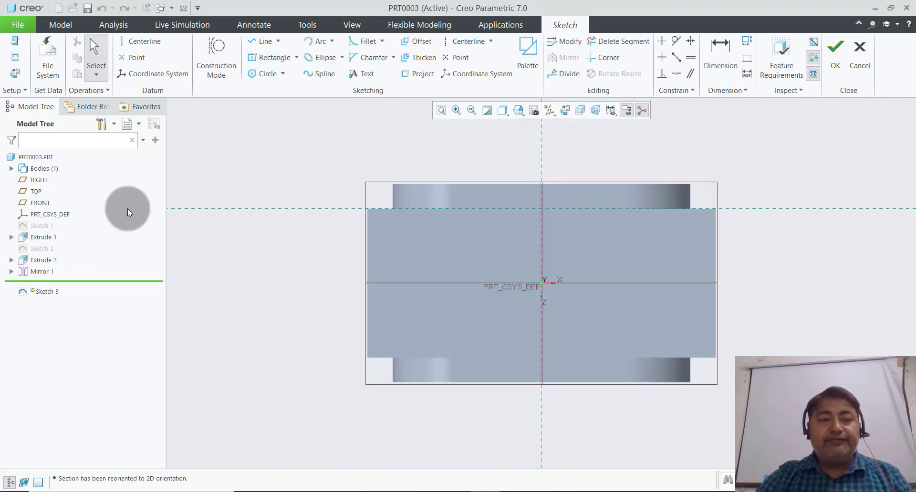
left_click(217, 266)
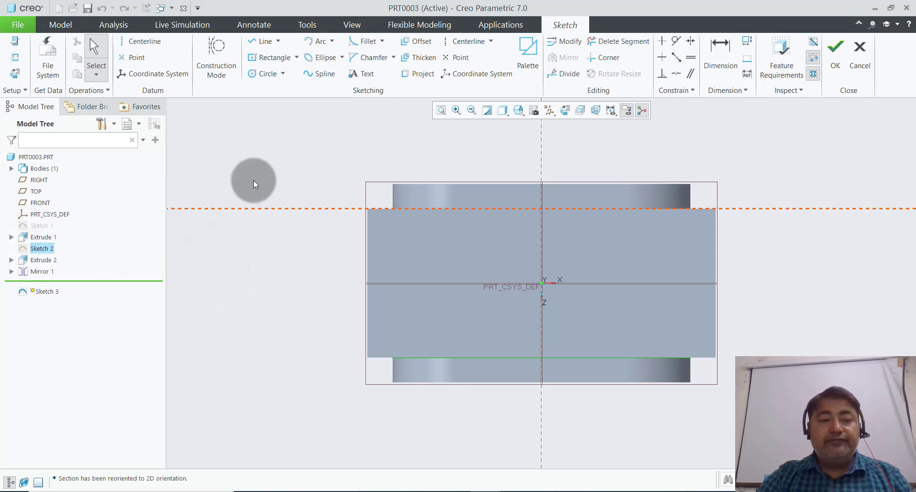
left_click(13, 261)
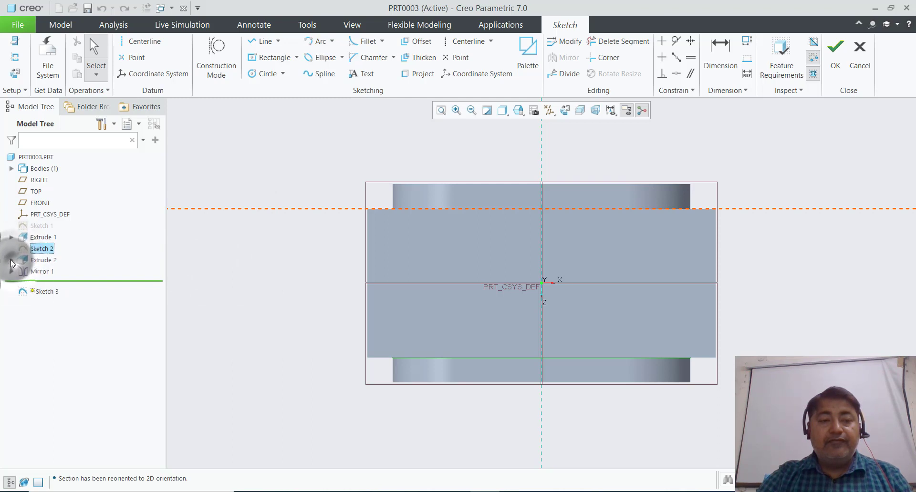
left_click(270, 73)
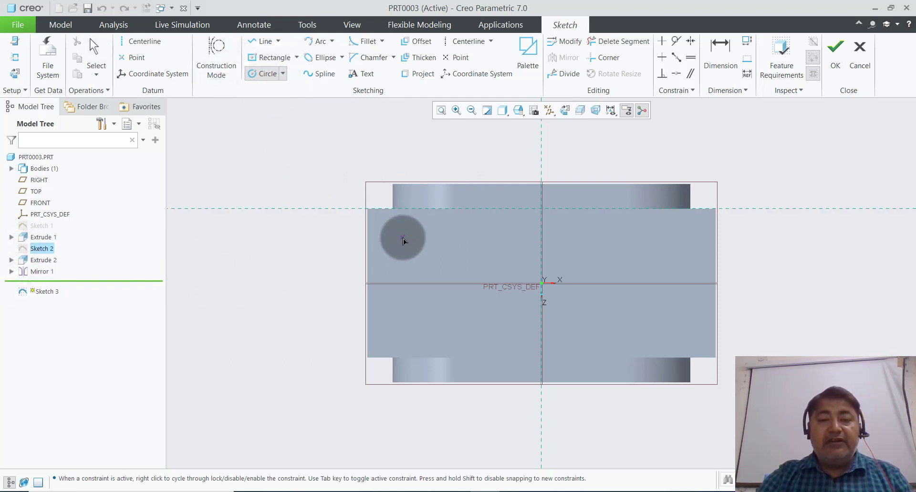
Step: Draw three equal hole circles across the top face and set their diameter to 10
left_click(403, 220)
left_click(542, 224)
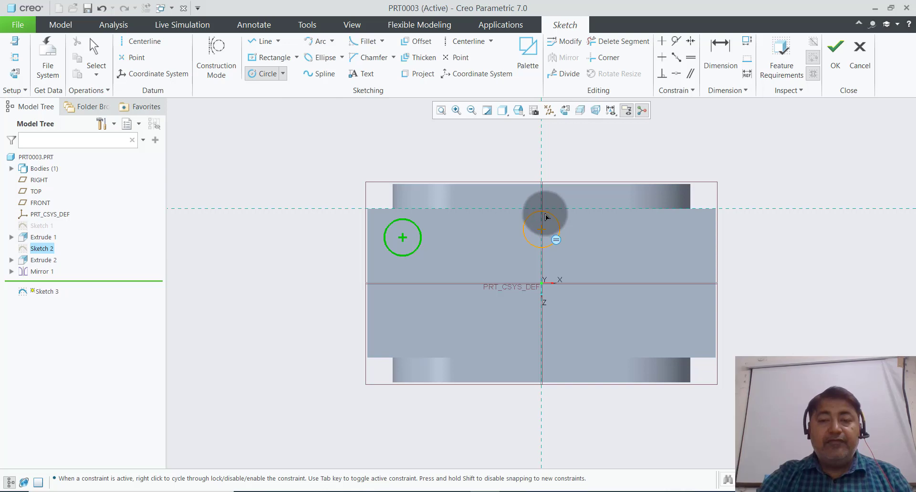
left_click(546, 217)
left_click(686, 249)
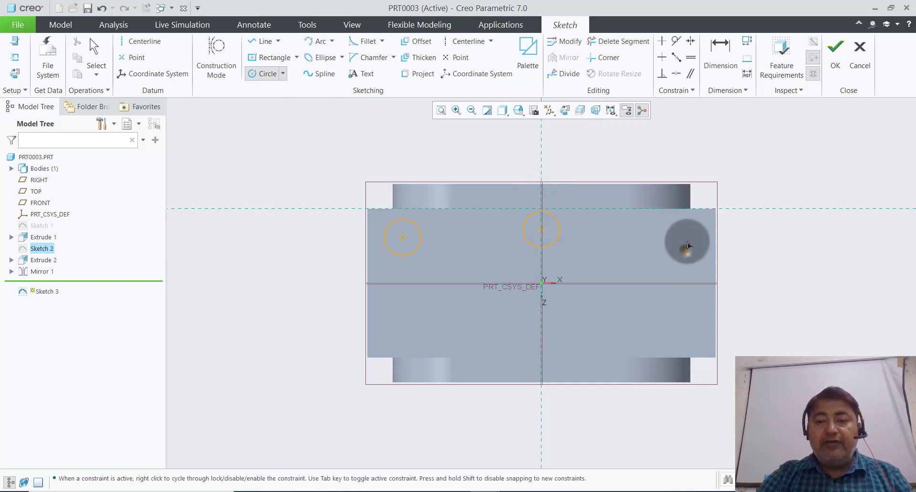
left_click(697, 265)
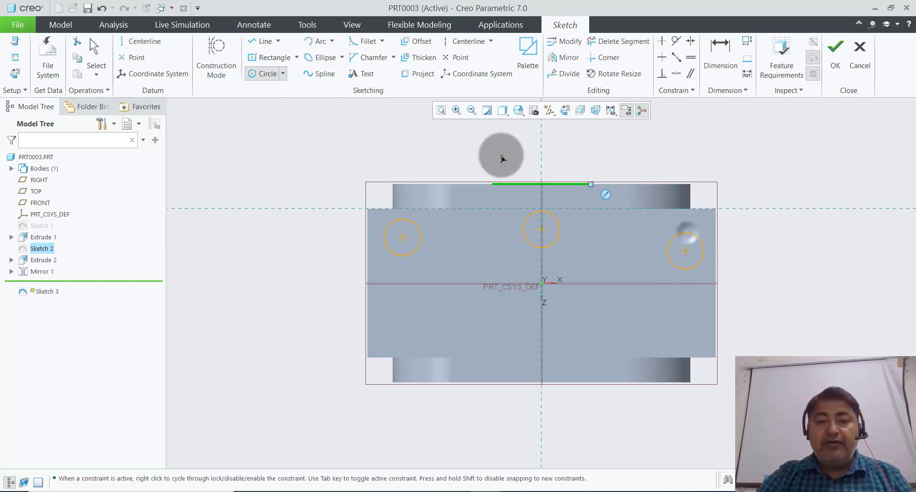
middle_click(448, 142)
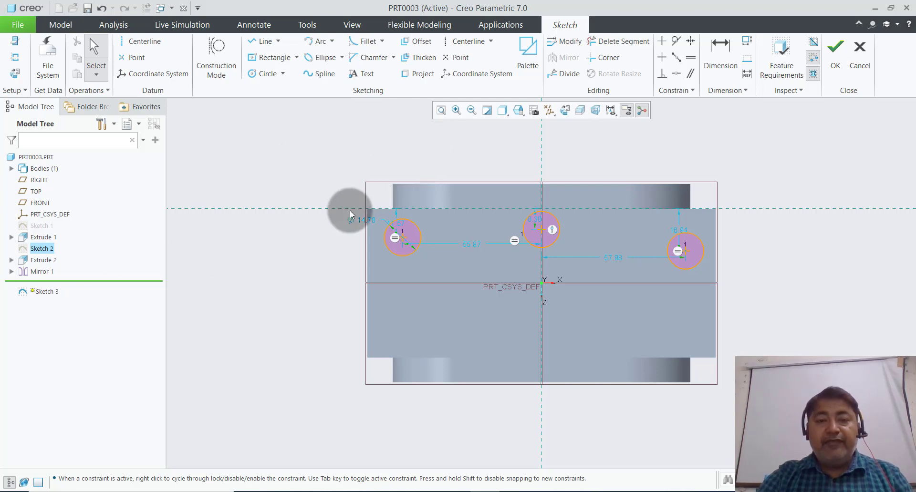
left_click_drag(361, 218, 317, 228)
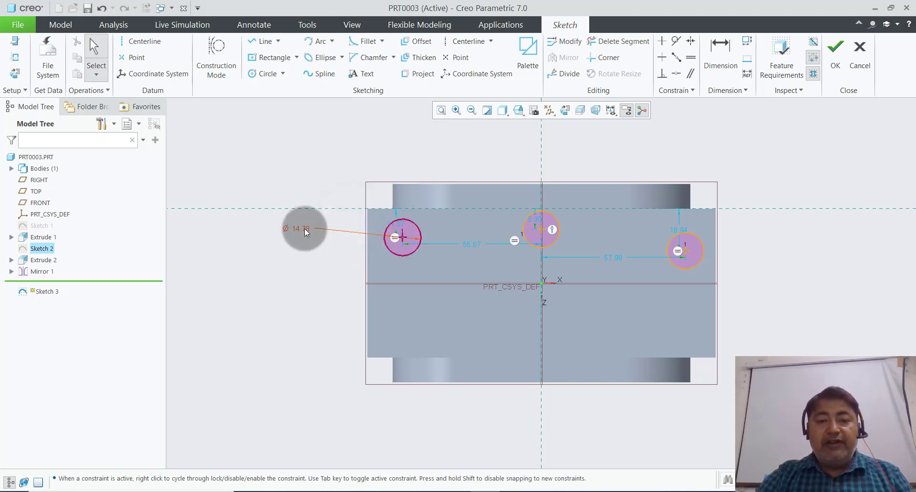
double_click(304, 228)
type("10")
key("Return")
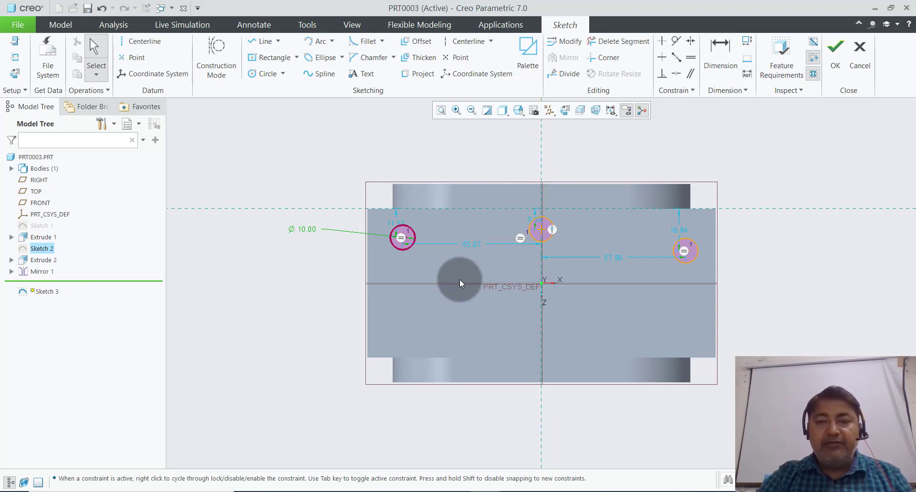
Step: Move the spacing dimensions above the part and snap the middle circle onto the vertical centreline
left_click_drag(396, 225, 337, 219)
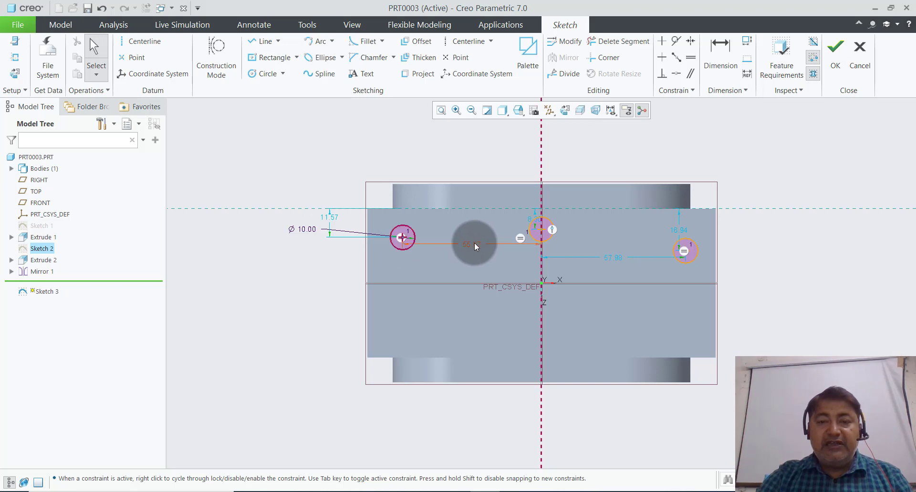
left_click_drag(475, 243, 467, 155)
left_click_drag(618, 258, 615, 156)
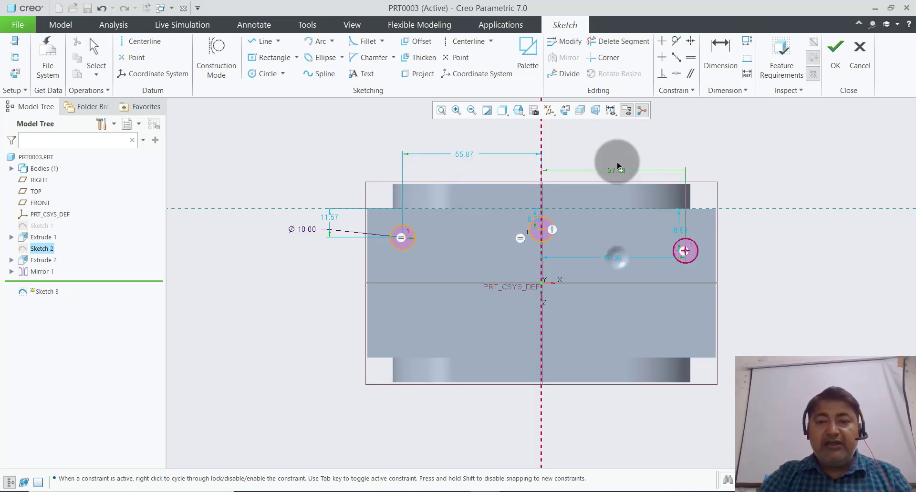
left_click_drag(529, 216, 528, 217)
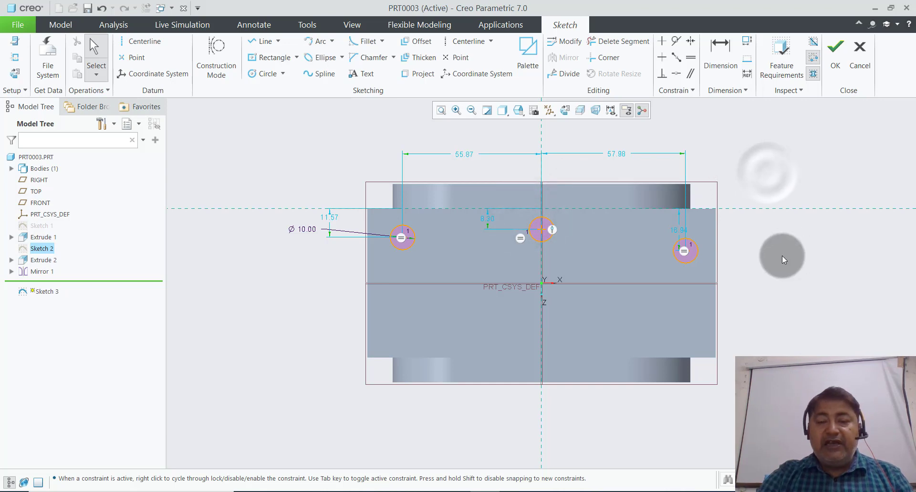
Step: Set the left and right hole spacings from the centre to 60
double_click(466, 156)
type("60")
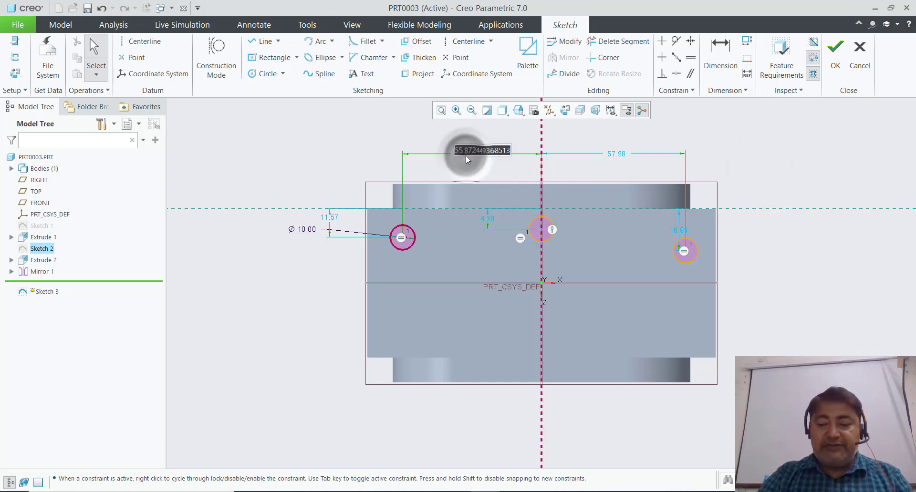
key("Return")
double_click(617, 156)
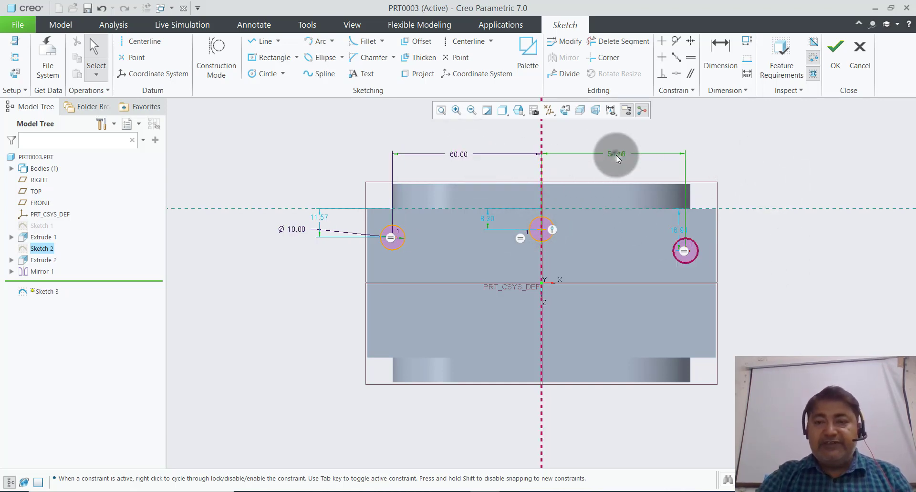
type("60")
key("Return")
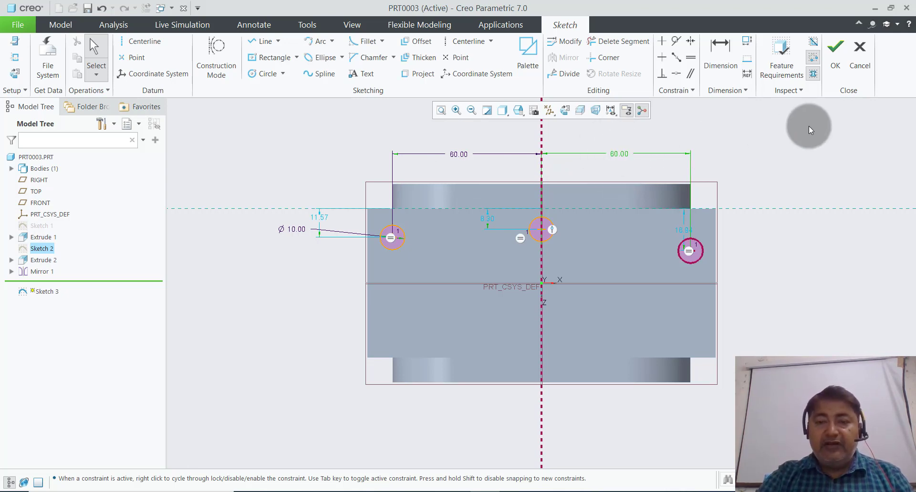
left_click(769, 169)
Step: Dimension the centre hole 30 above the horizontal reference line
left_click(722, 67)
left_click(541, 233)
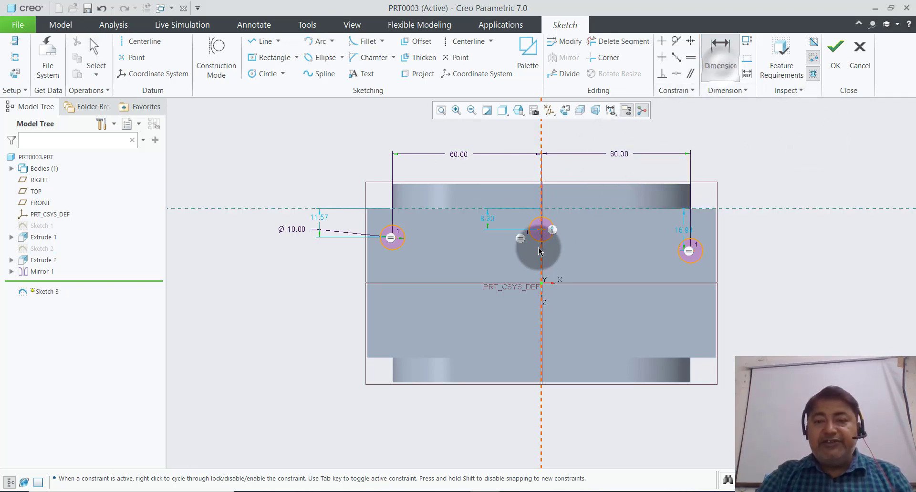
left_click(574, 281)
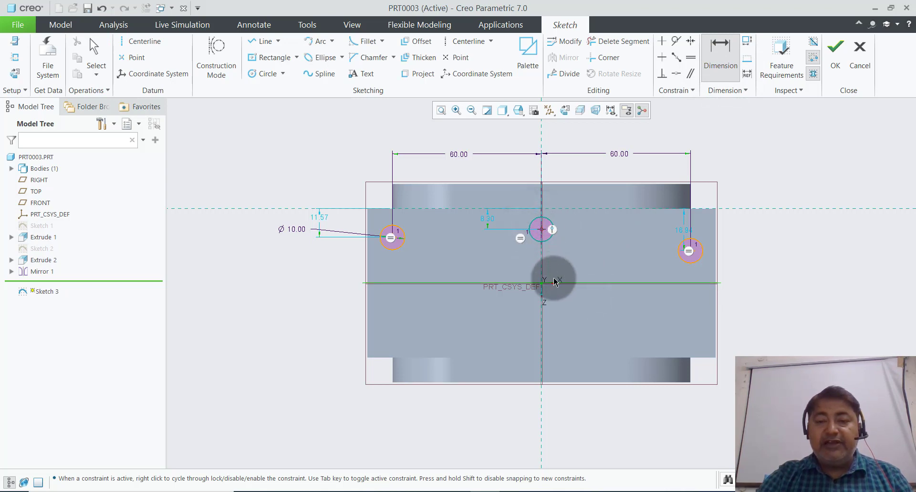
middle_click(756, 251)
type("30")
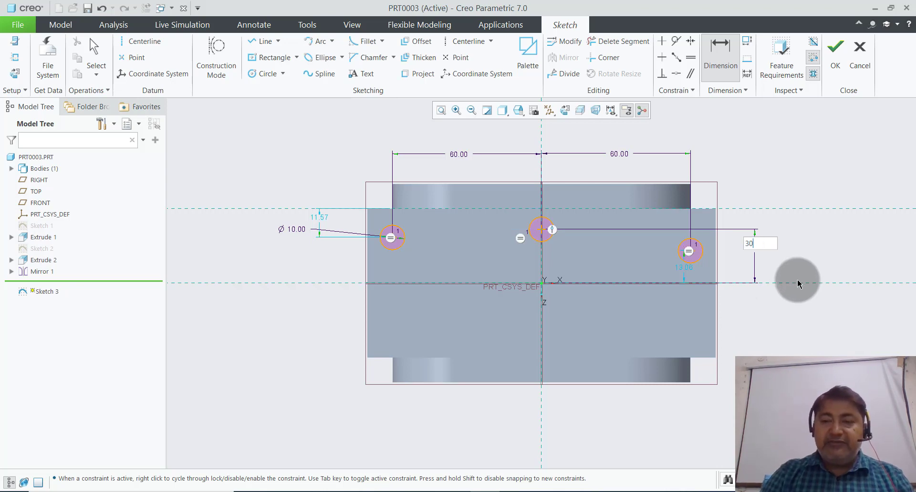
key("Return")
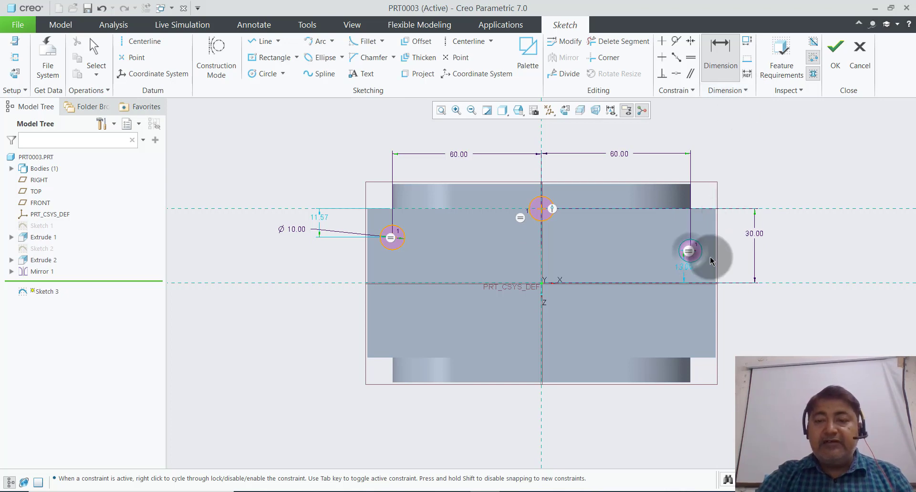
middle_click(794, 252)
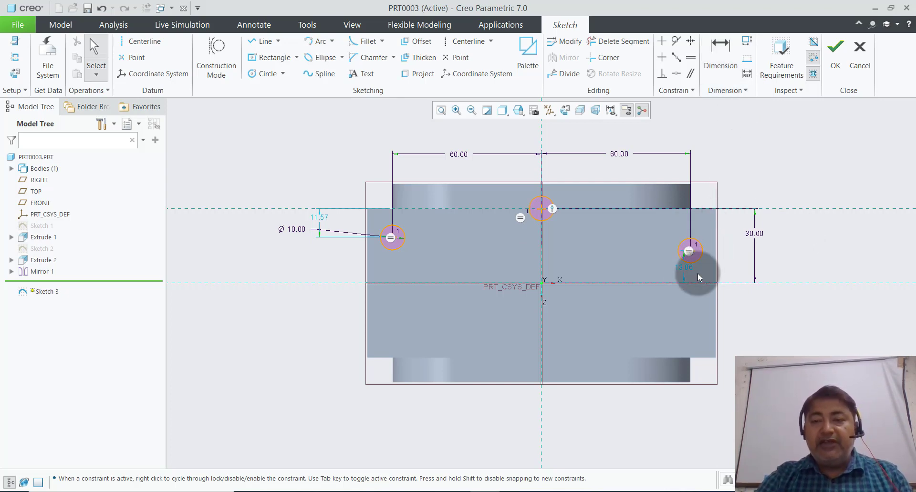
Step: Change the right hole's height above the reference line to 15
left_click_drag(684, 271, 738, 268)
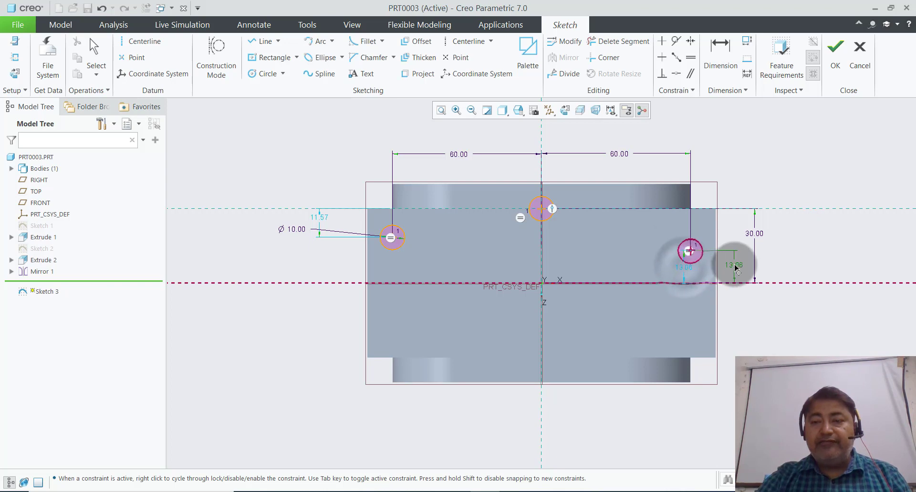
middle_click(738, 268)
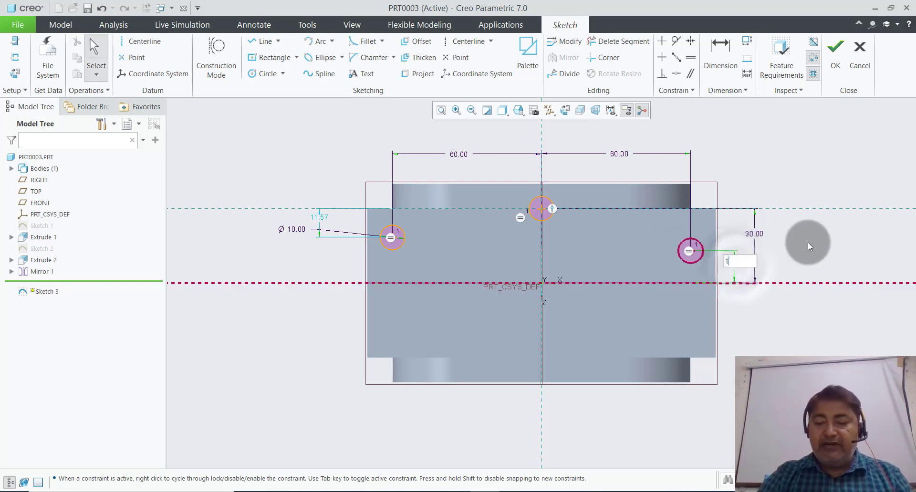
type("15")
key("Return")
left_click(761, 165)
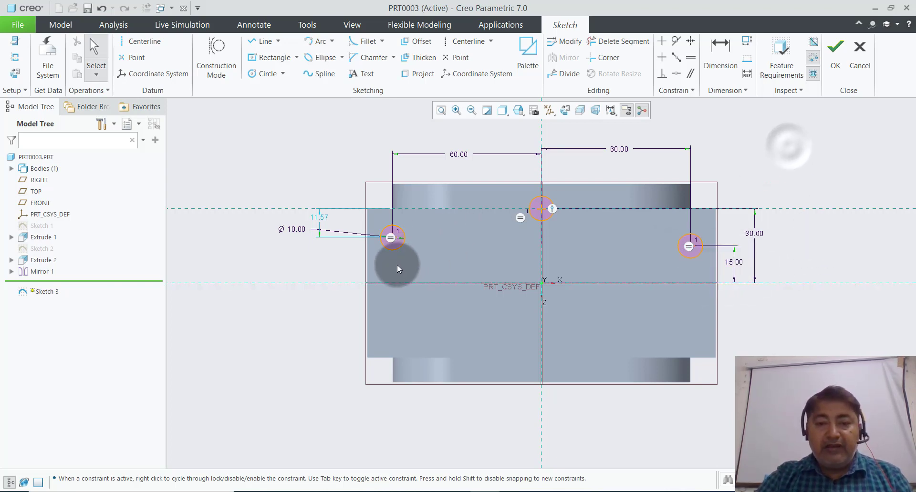
Step: Dimension the left hole 15 above the horizontal reference line
left_click(720, 50)
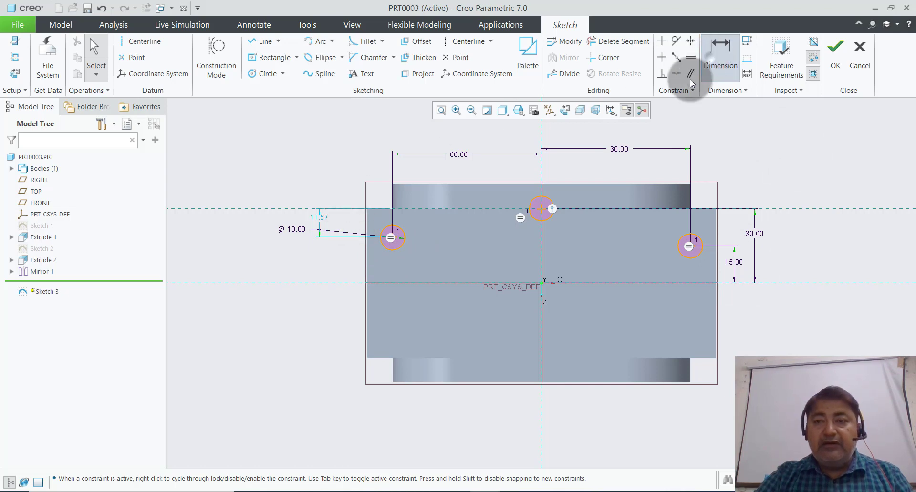
left_click(391, 239)
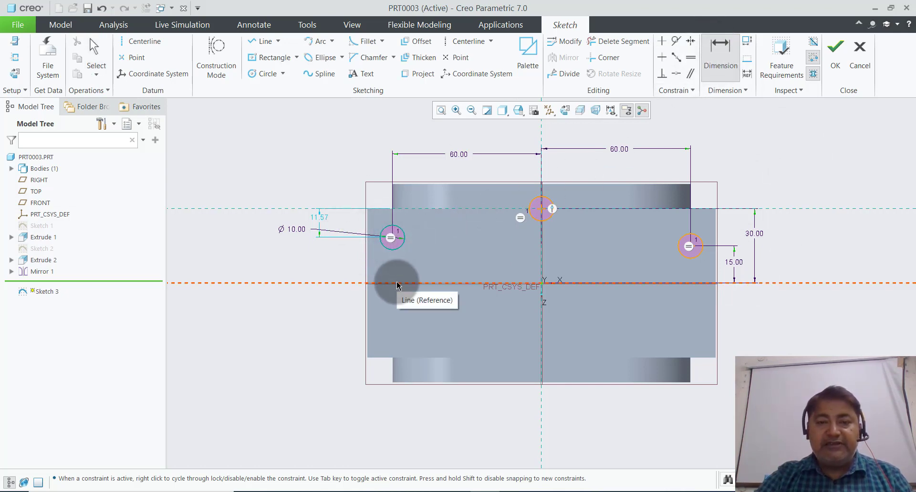
left_click(397, 284)
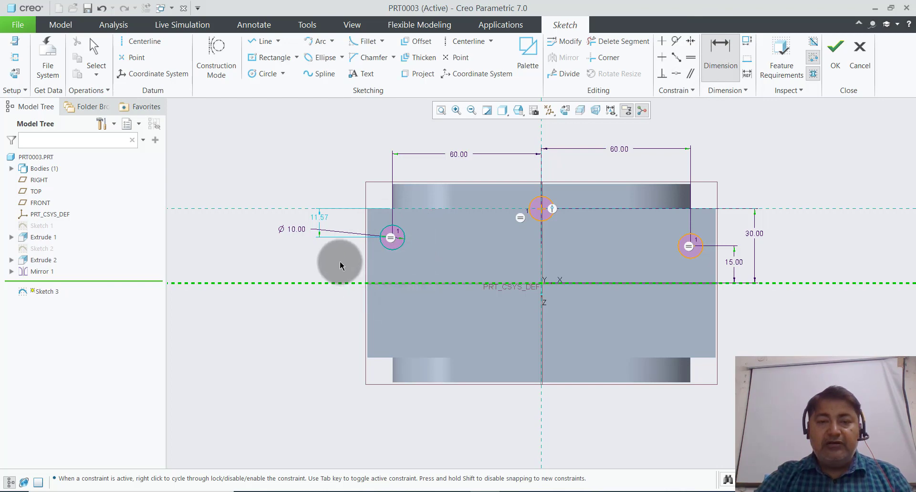
middle_click(340, 266)
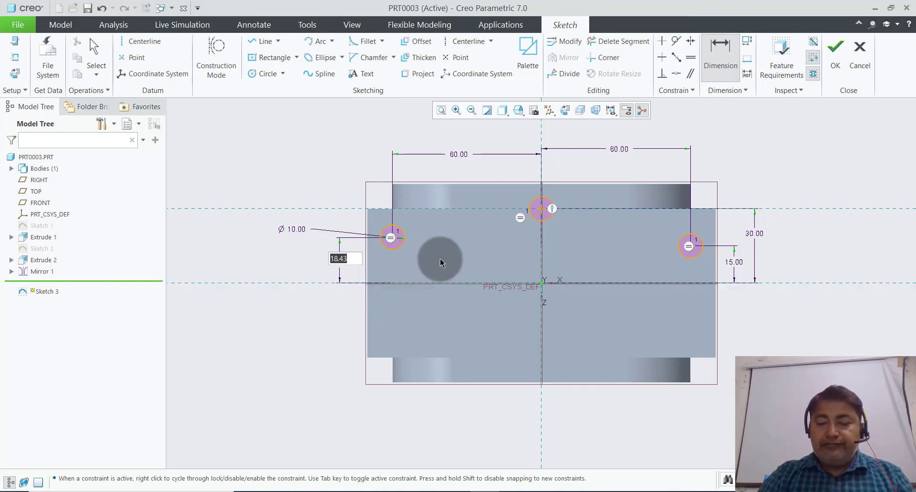
type("15")
key("Return")
middle_click(724, 402)
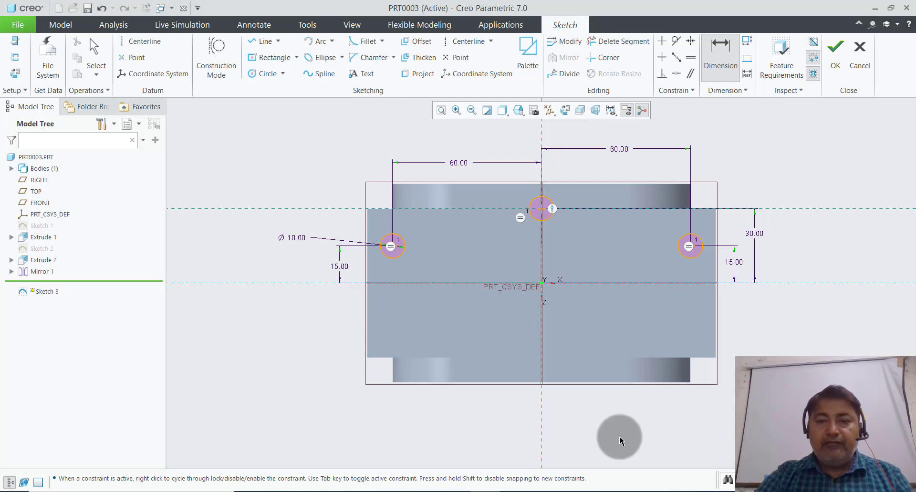
middle_click(788, 353)
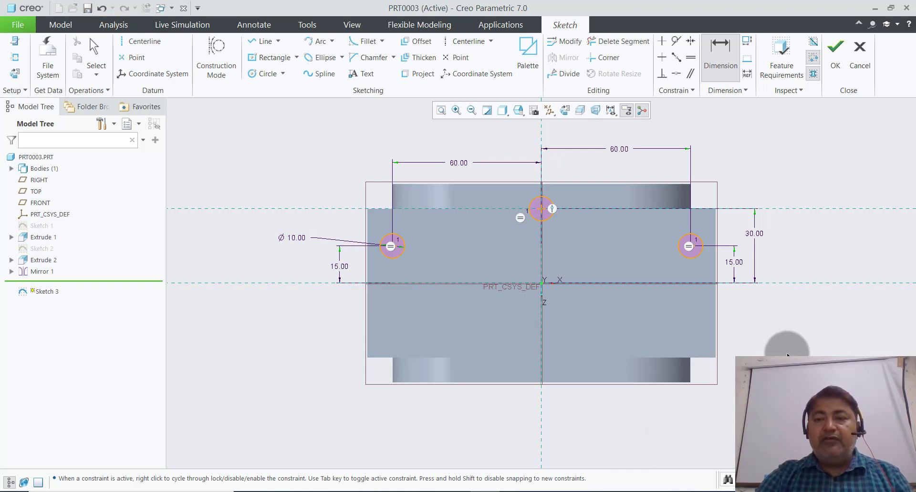
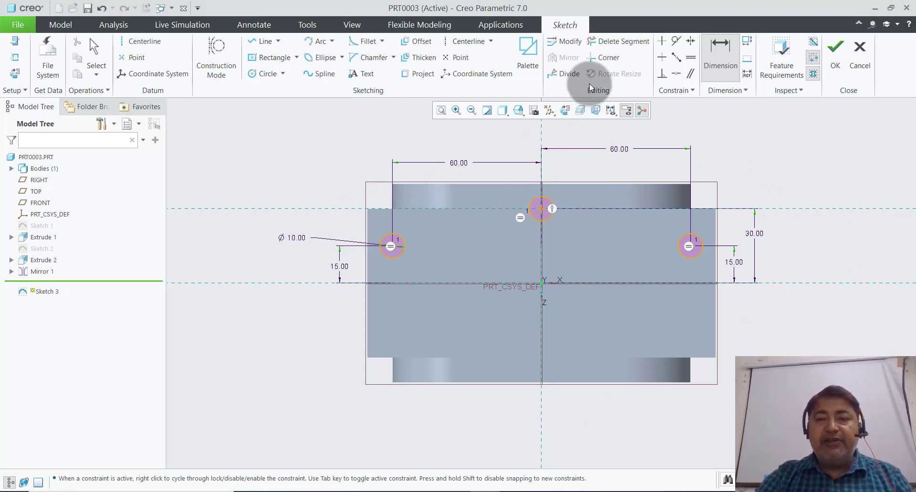
Step: Draw a horizontal centerline through the origin
left_click(456, 42)
left_click(241, 284)
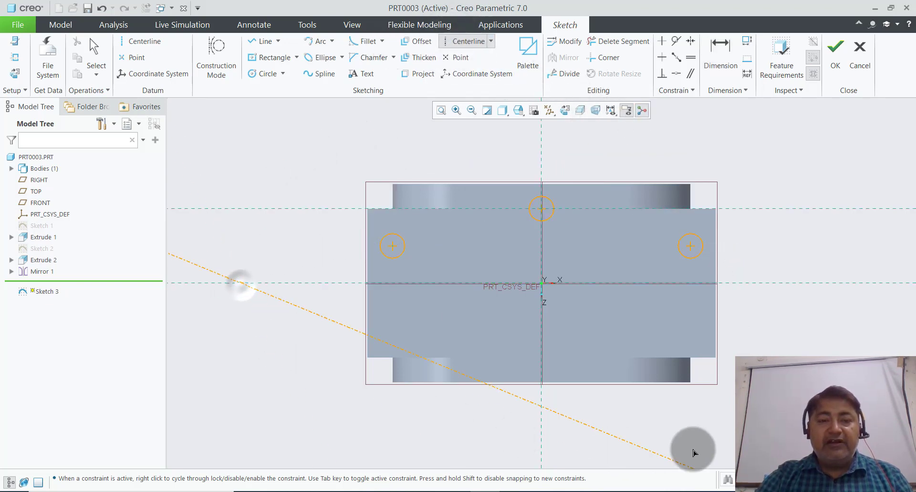
left_click(812, 284)
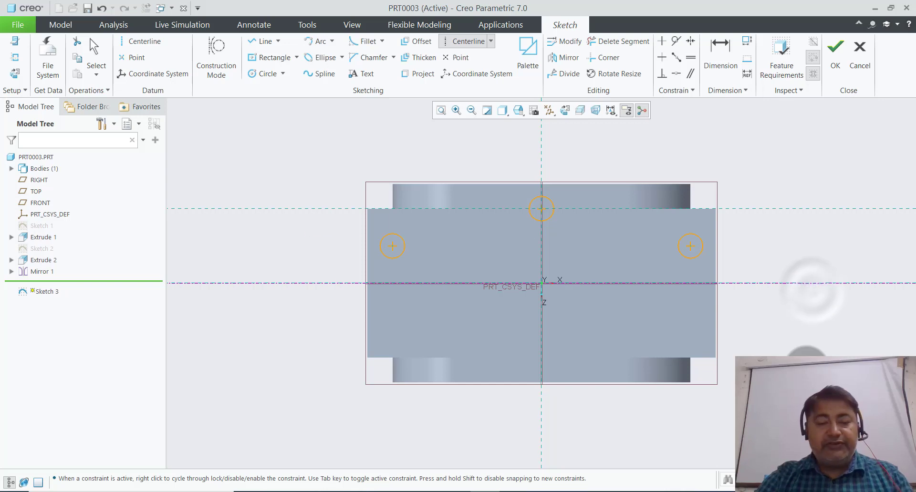
key("Escape")
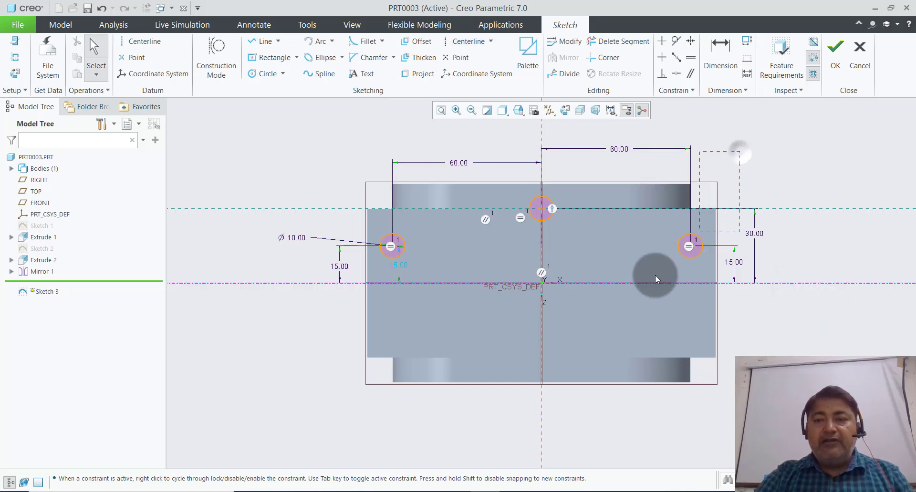
Step: Mirror the three Ø10 circles across the centerline and finish Sketch 3
left_click_drag(368, 265, 423, 140)
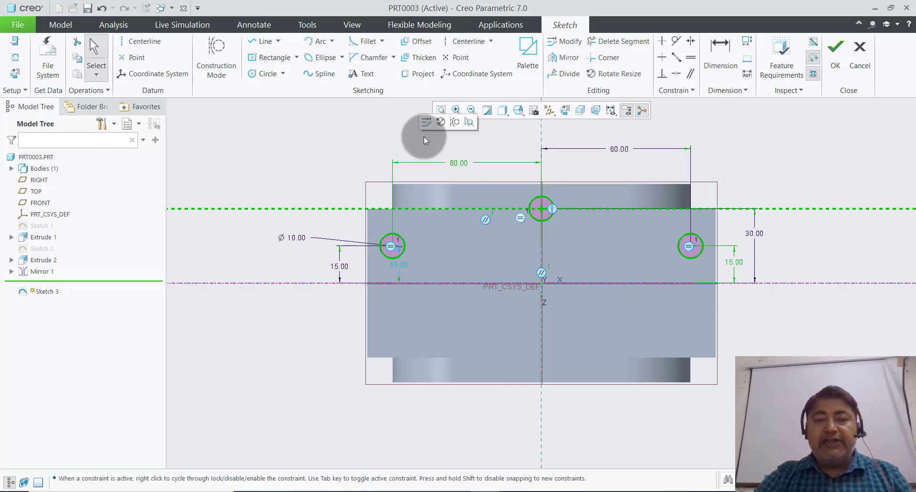
left_click(564, 57)
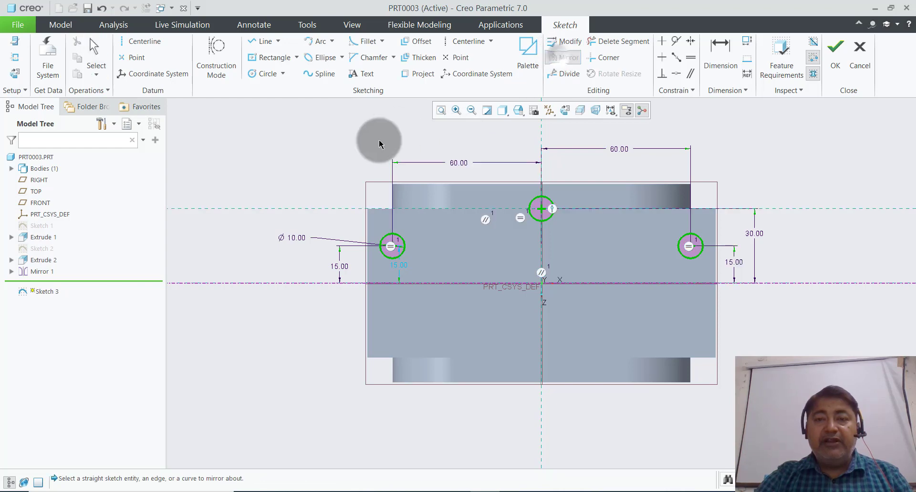
left_click(259, 282)
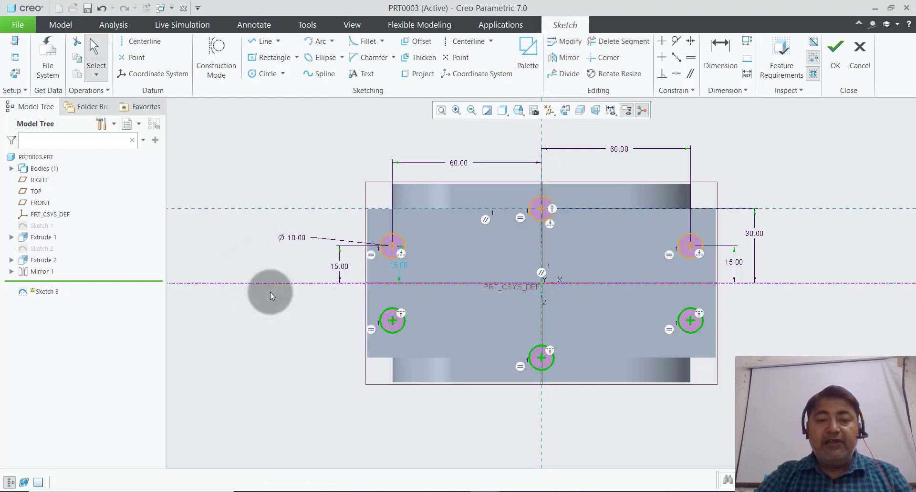
left_click(835, 50)
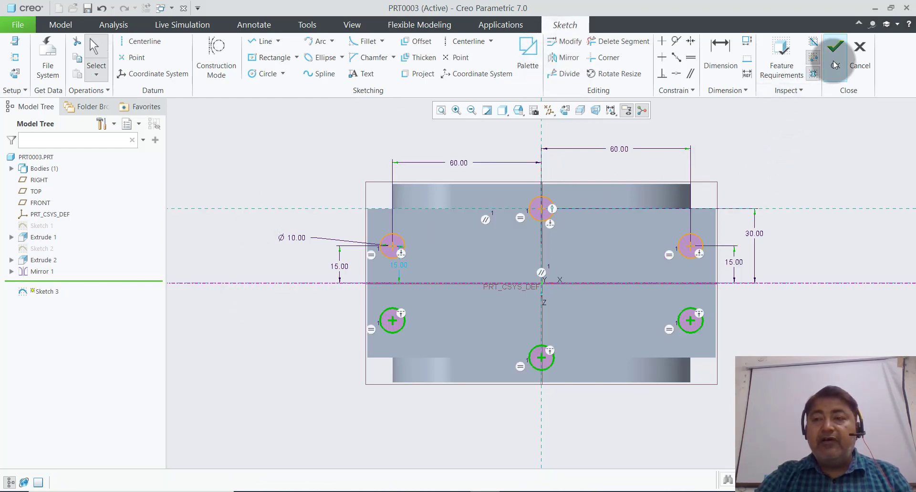
Step: Extrude Sketch 3 as a flipped 100 mm remove-material cut, making six holes through the block
middle_click_drag(513, 399, 609, 293)
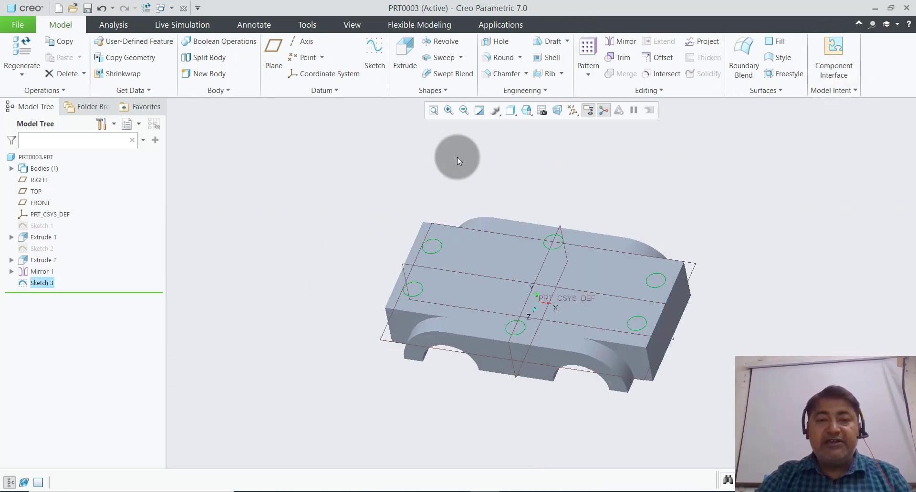
left_click(409, 79)
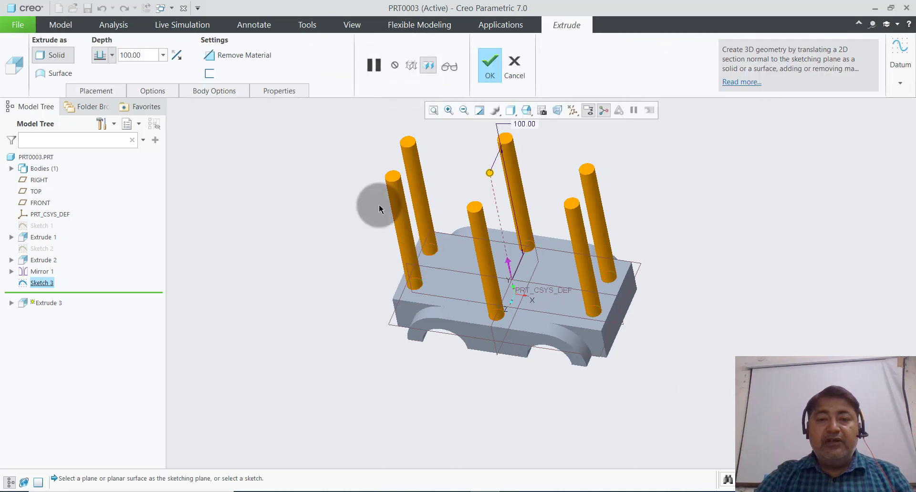
left_click(177, 55)
left_click(243, 55)
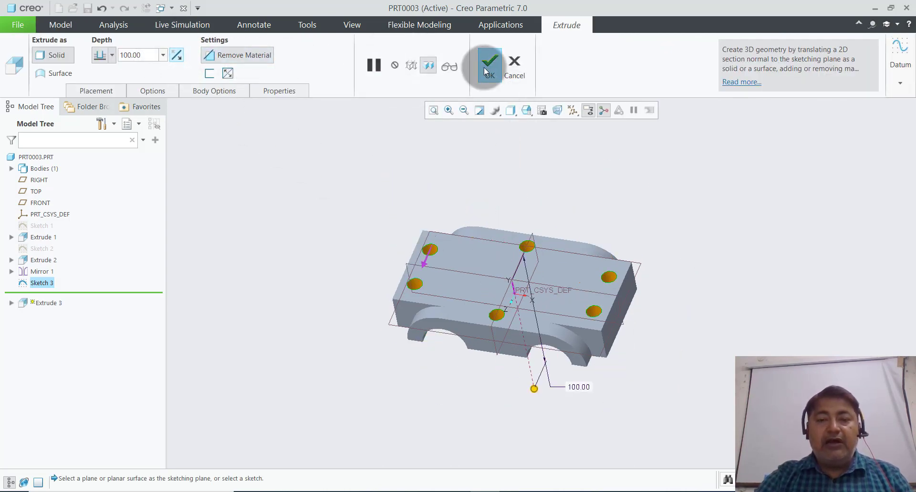
mouse_move(444, 158)
middle_mouse_down()
mouse_move(427, 160)
mouse_move(421, 208)
middle_mouse_up()
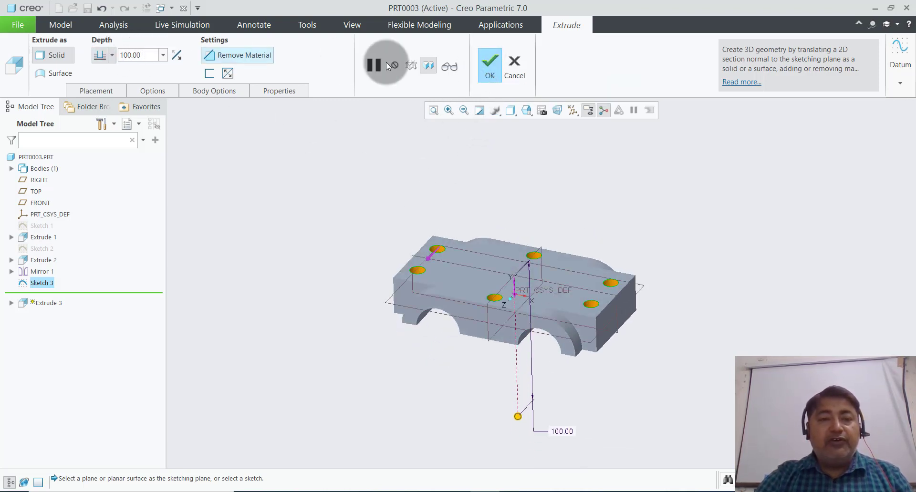
left_click(482, 63)
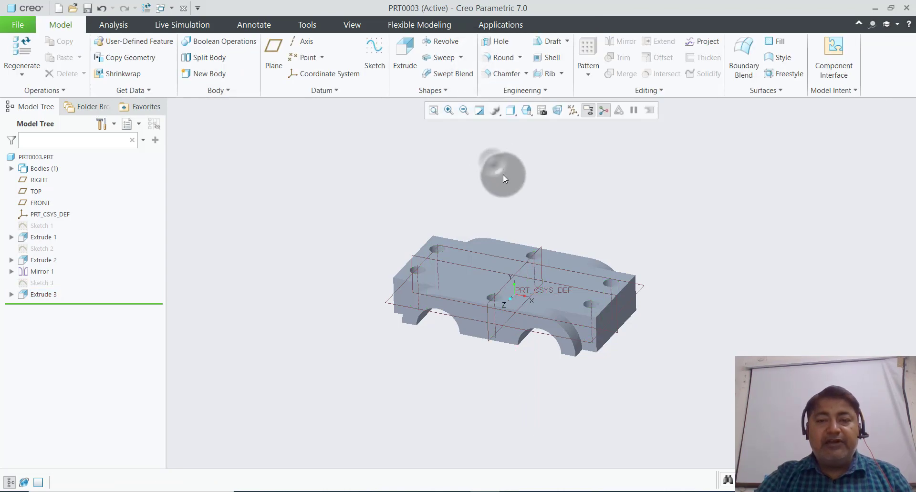
Step: Apply Auto Round to fillet all convex and concave edges at 1.00
mouse_move(496, 173)
middle_mouse_down()
mouse_move(501, 184)
mouse_move(510, 178)
middle_mouse_up()
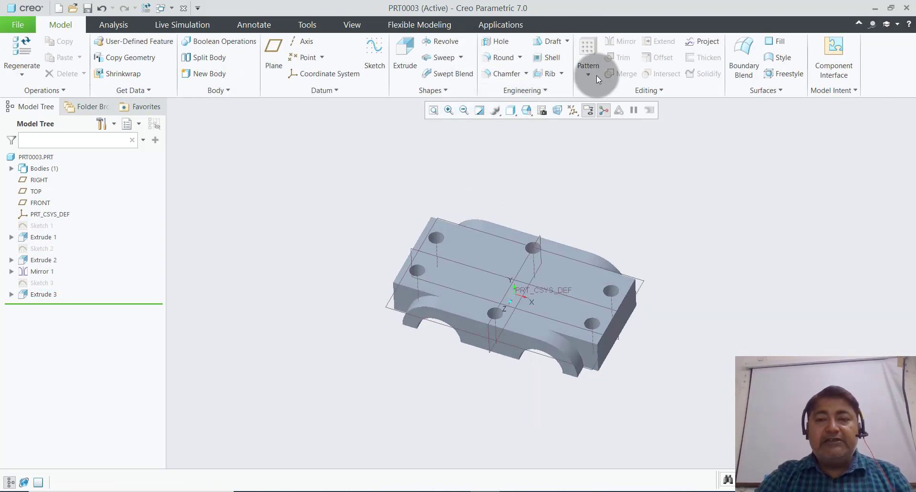
left_click(519, 58)
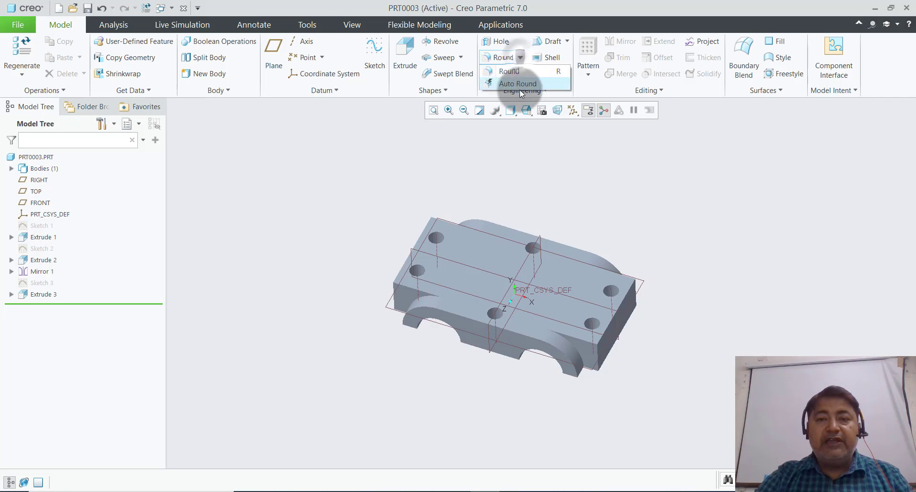
left_click(518, 83)
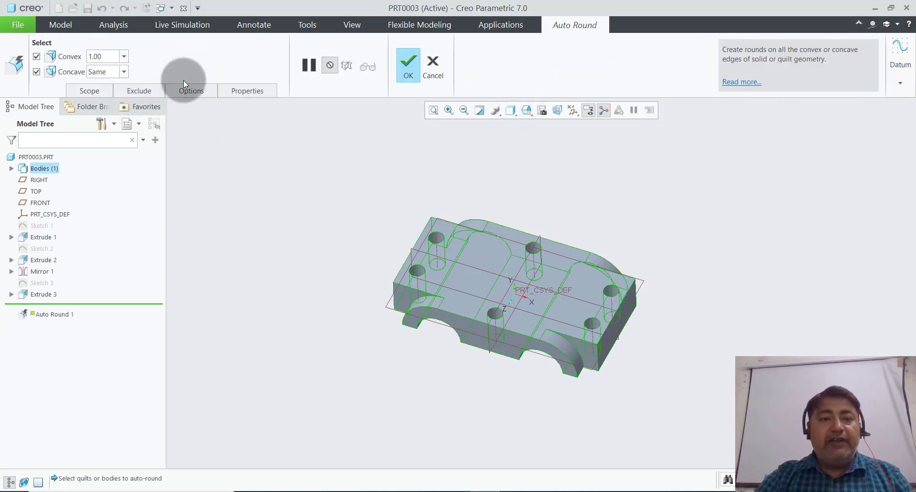
left_click(420, 73)
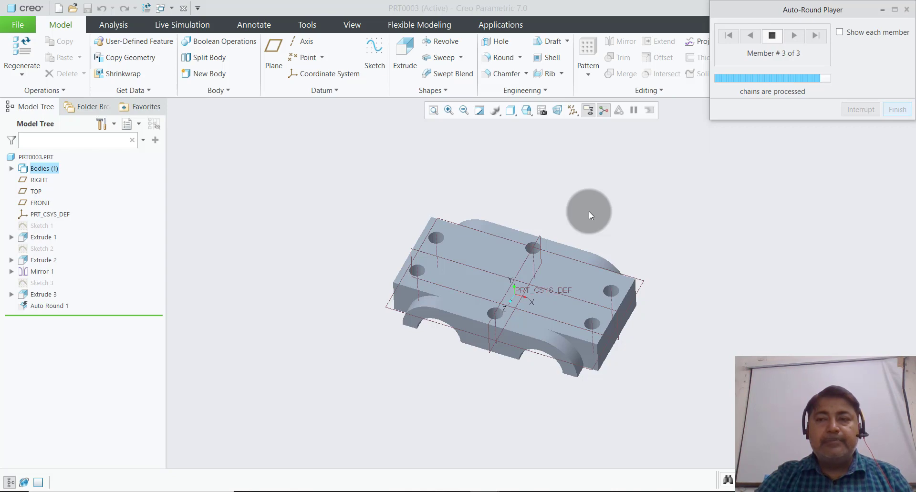
left_click(588, 211)
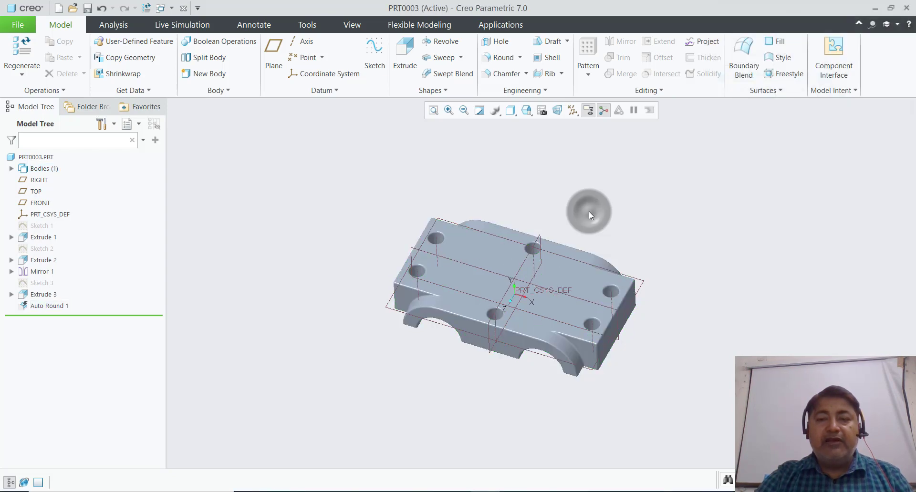
mouse_move(583, 177)
middle_mouse_down()
mouse_move(577, 157)
mouse_move(586, 213)
middle_mouse_up()
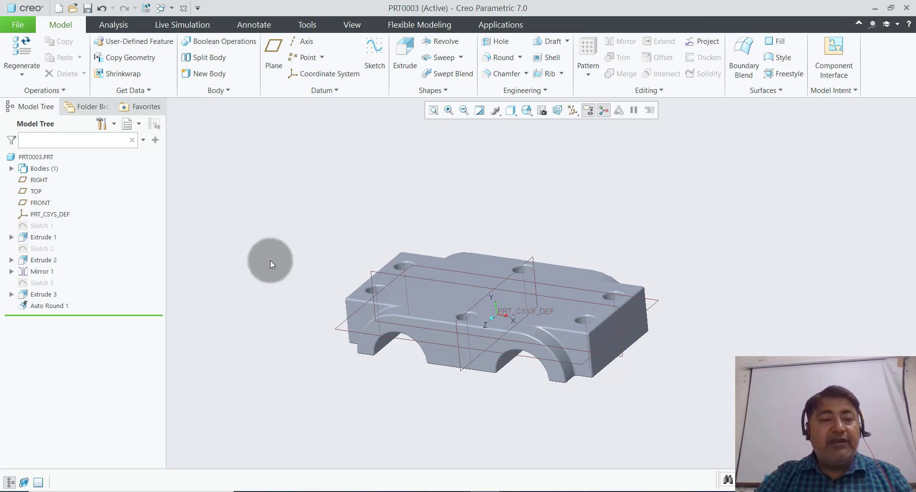
Step: Give the whole part a grey std-metals appearance
mouse_move(307, 190)
middle_mouse_down()
mouse_move(339, 229)
mouse_move(347, 221)
mouse_move(311, 179)
middle_mouse_up()
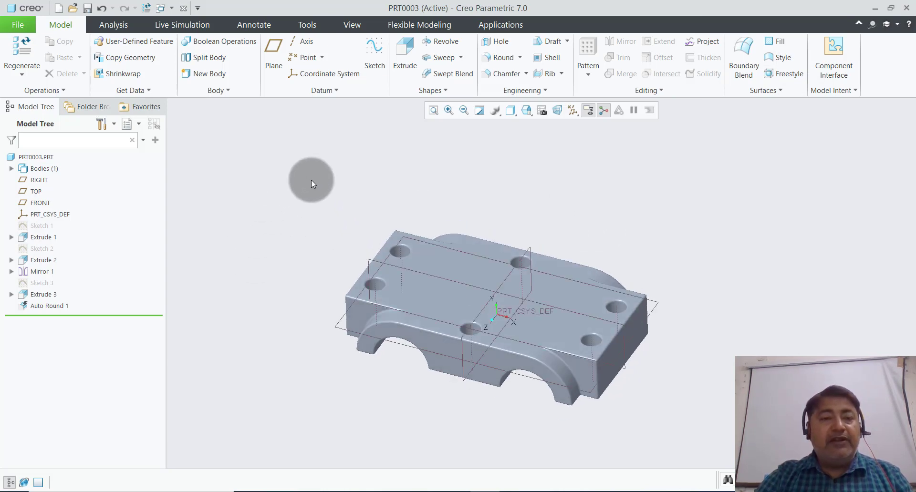
left_click(44, 160)
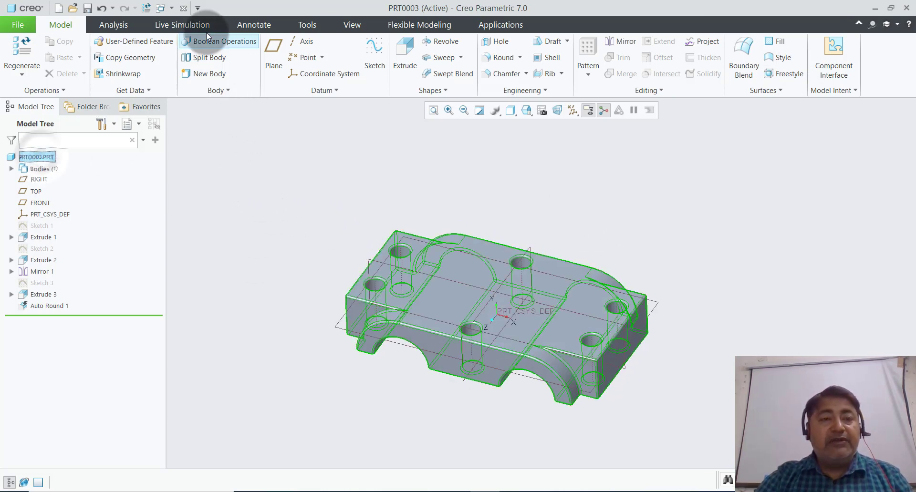
left_click(354, 28)
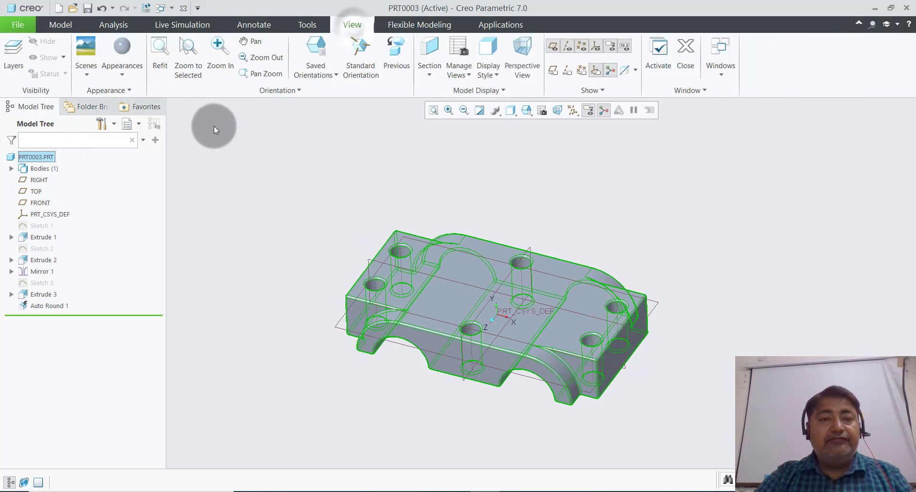
left_click(128, 73)
left_click(187, 298)
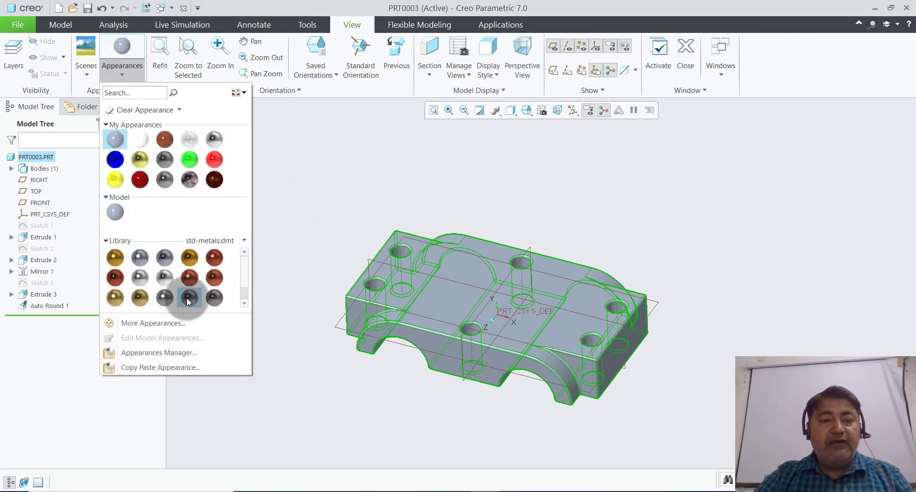
Step: Save a copy of the part as CAP1
left_click(18, 24)
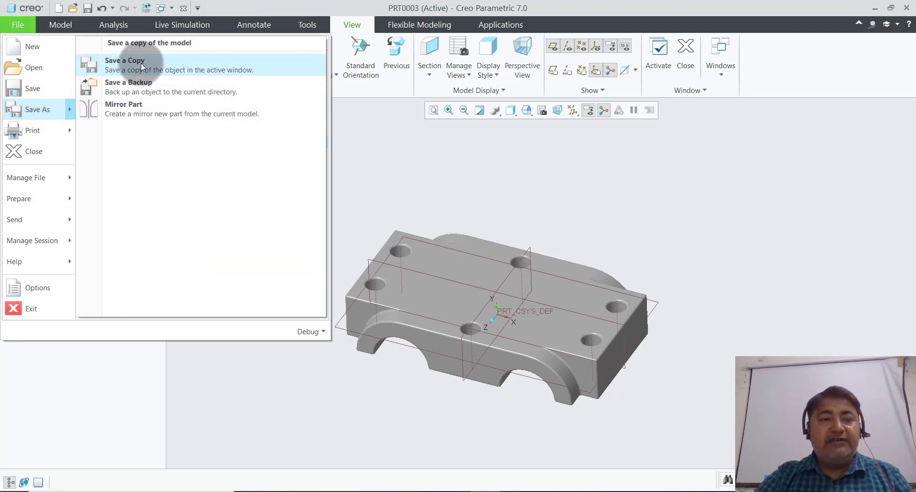
left_click(527, 207)
type("CAP1")
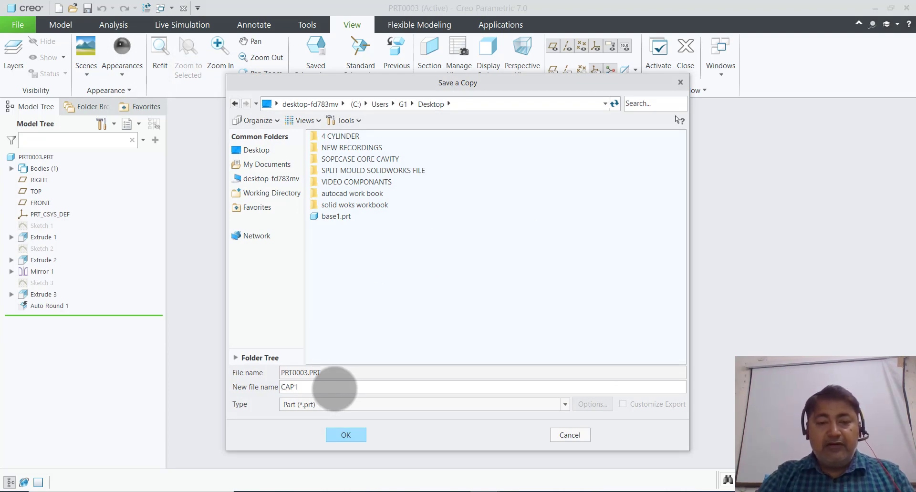
left_click(341, 439)
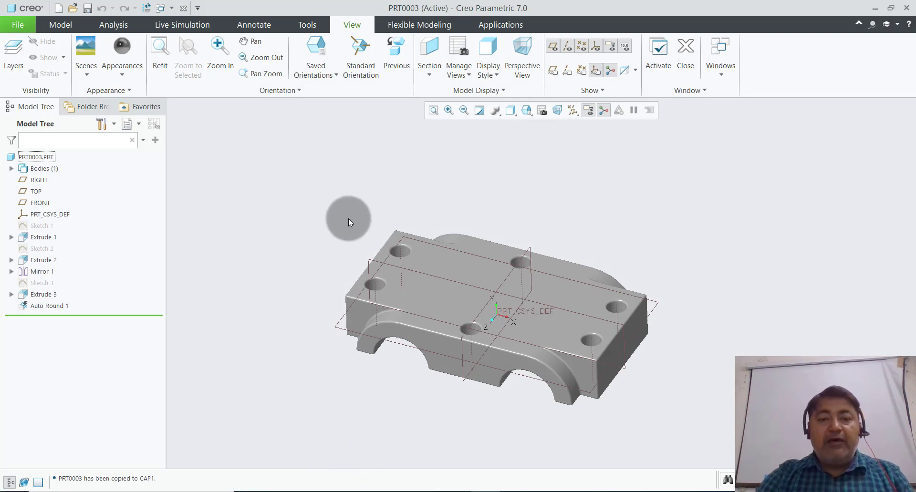
scroll(350, 234, "down", 2)
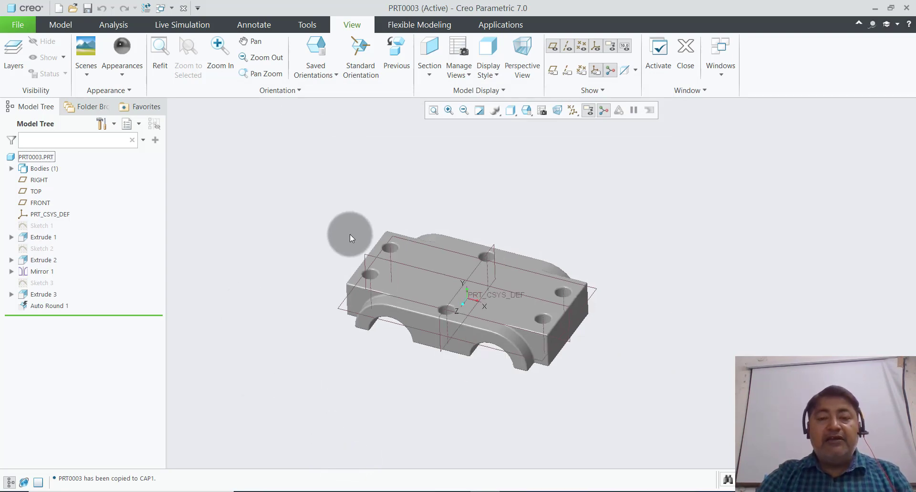
Step: Close the current part and create a new part from the mmns_part_solid_abs template
left_click(19, 25)
left_click(41, 149)
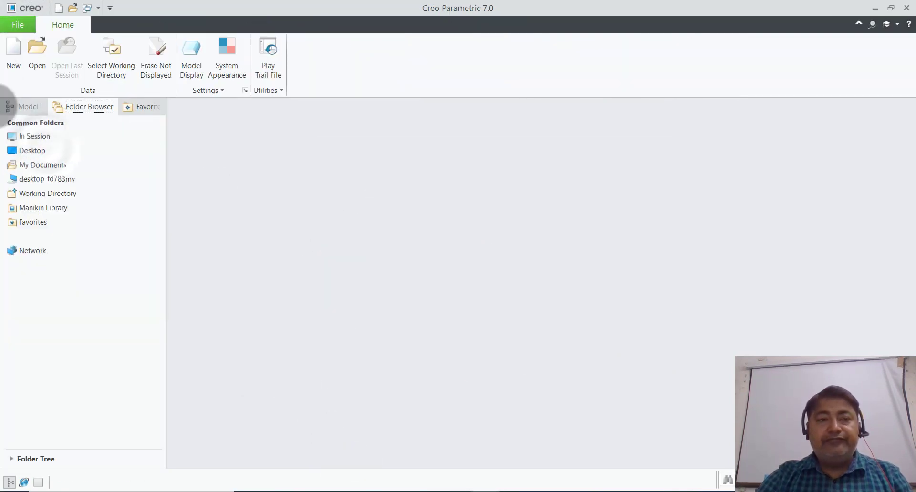
left_click(12, 55)
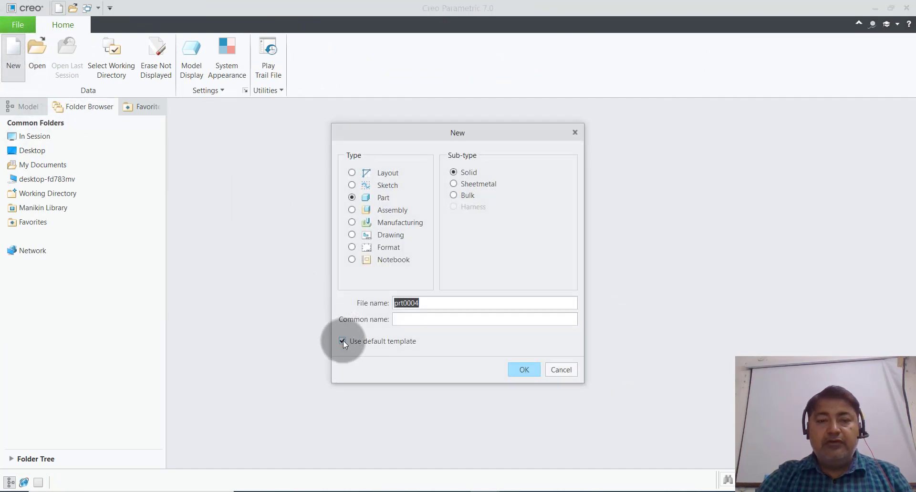
left_click(521, 370)
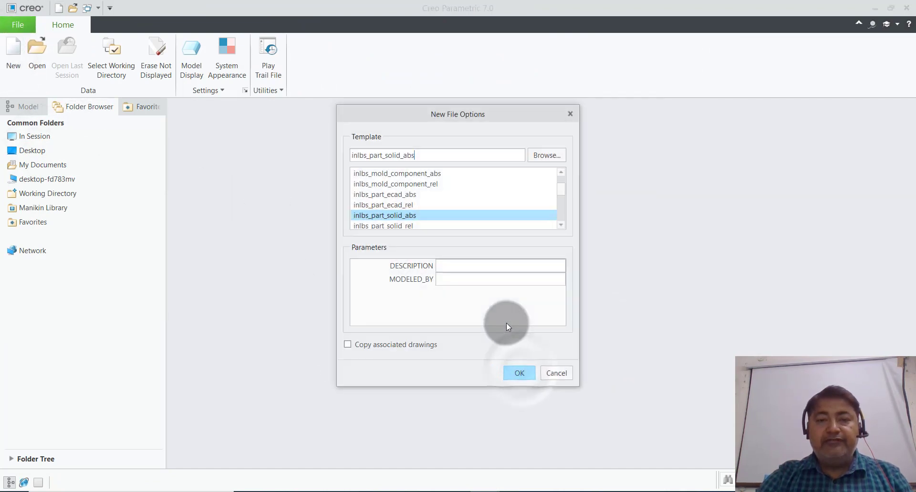
left_click(558, 226)
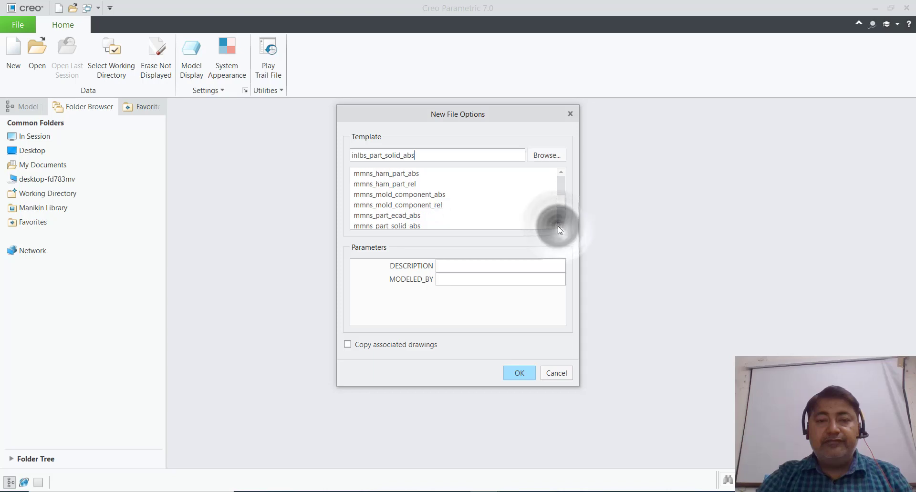
left_click(394, 206)
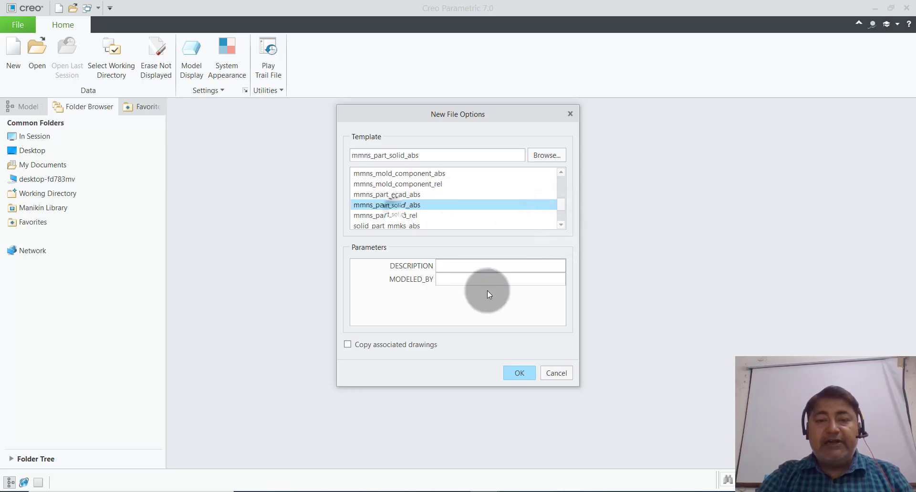
left_click(516, 372)
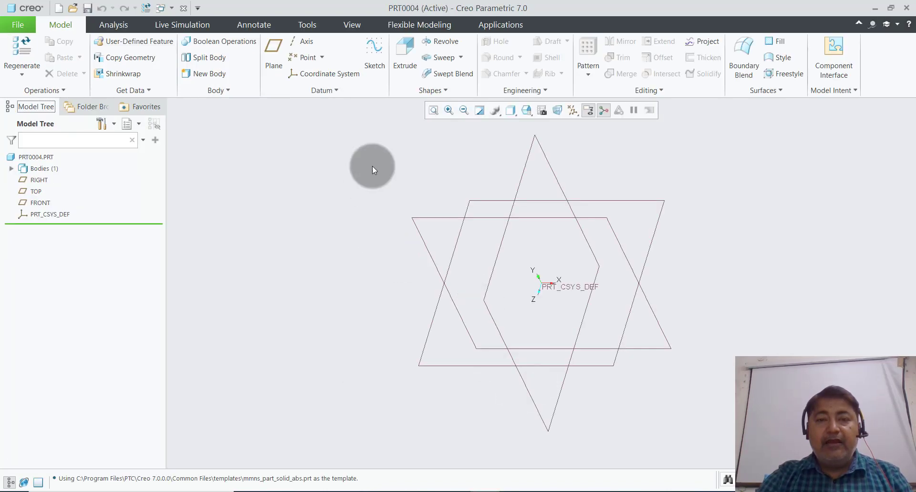
Step: Start Sketch 1 on the RIGHT datum plane
left_click(374, 56)
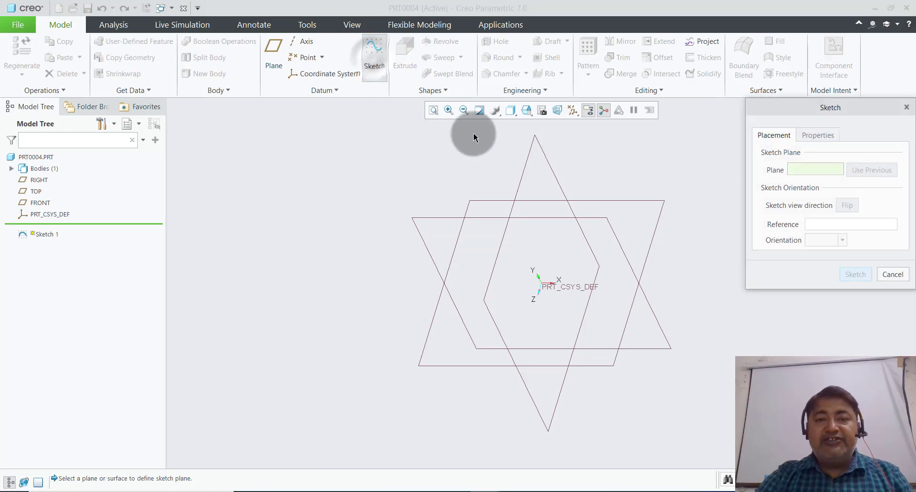
left_click(525, 170)
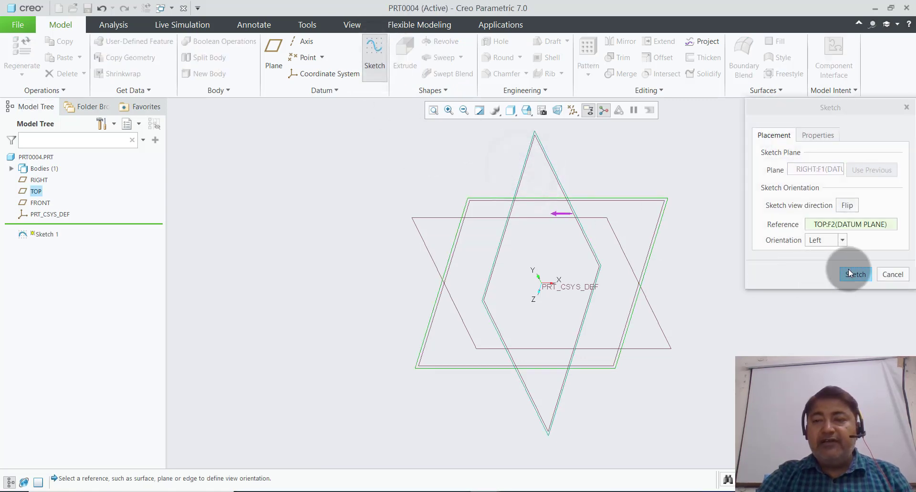
left_click(849, 273)
Step: Orient the sketch flat and draw a horizontal centerline through the origin
left_click(563, 111)
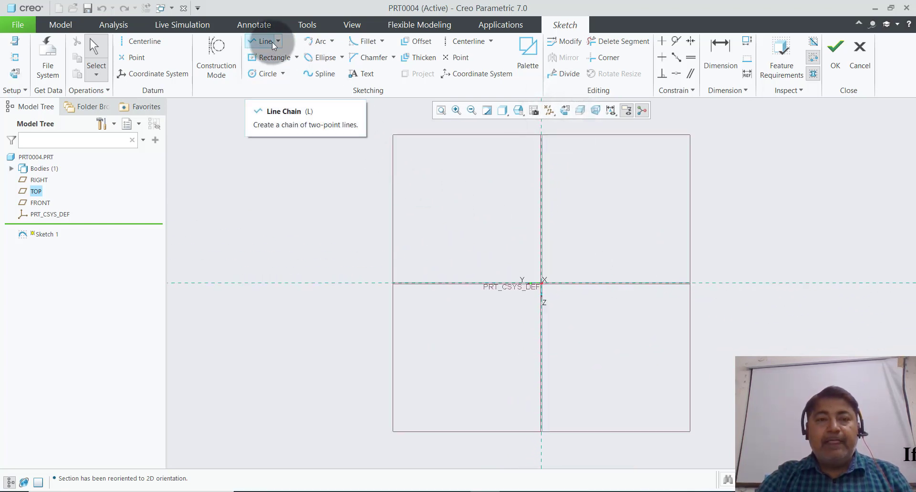
left_click(453, 41)
left_click(344, 284)
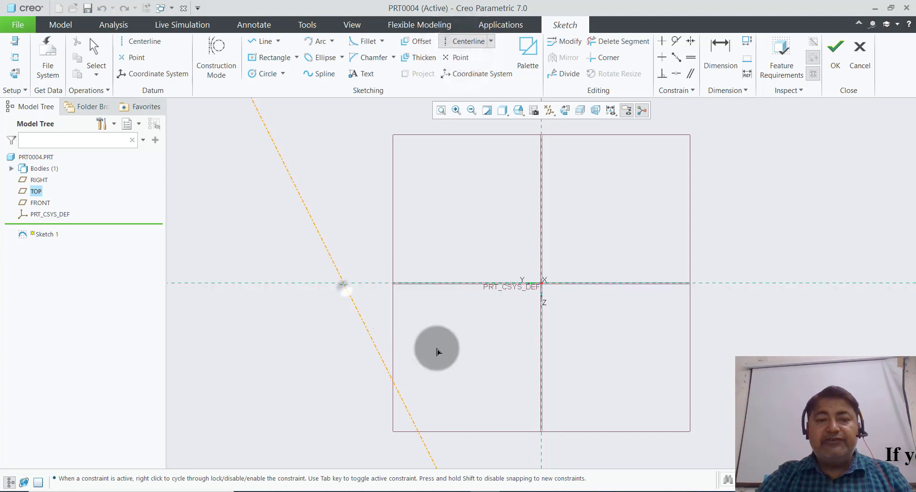
left_click(740, 283)
middle_click(754, 250)
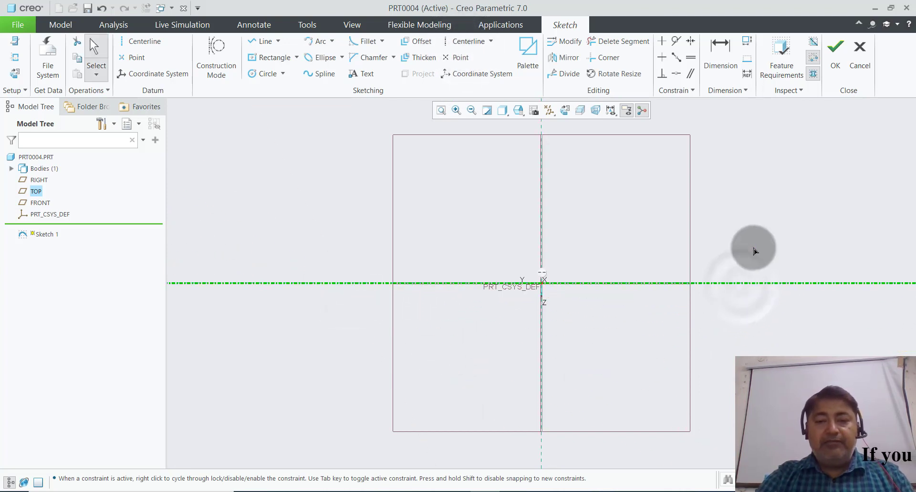
Step: Draw a closed six-line L-shaped profile above the centerline
left_click(261, 41)
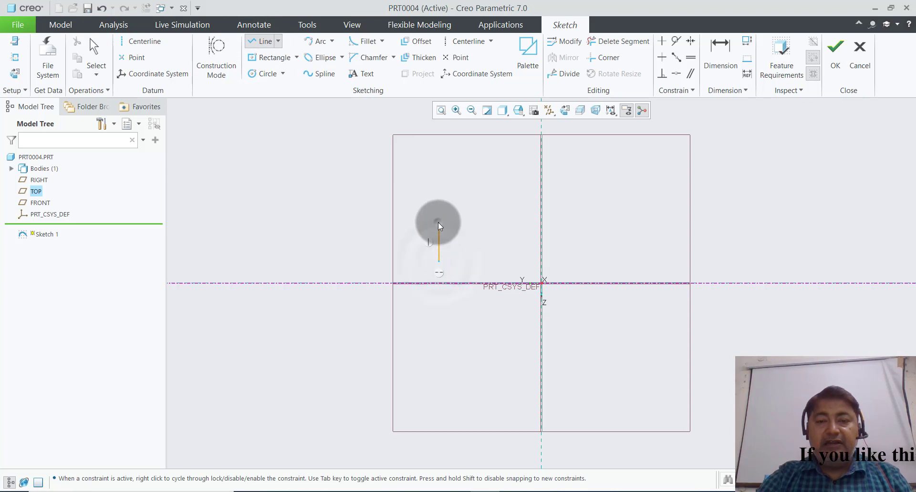
left_click(439, 223)
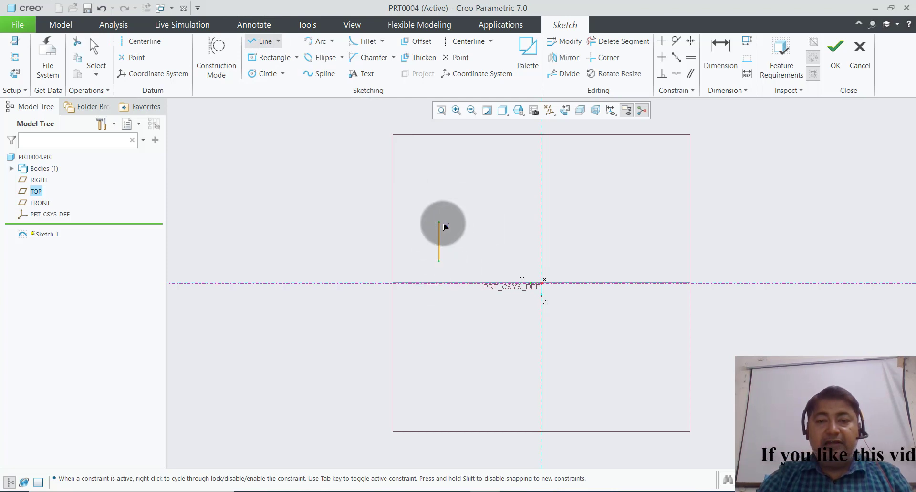
left_click(460, 223)
left_click(460, 244)
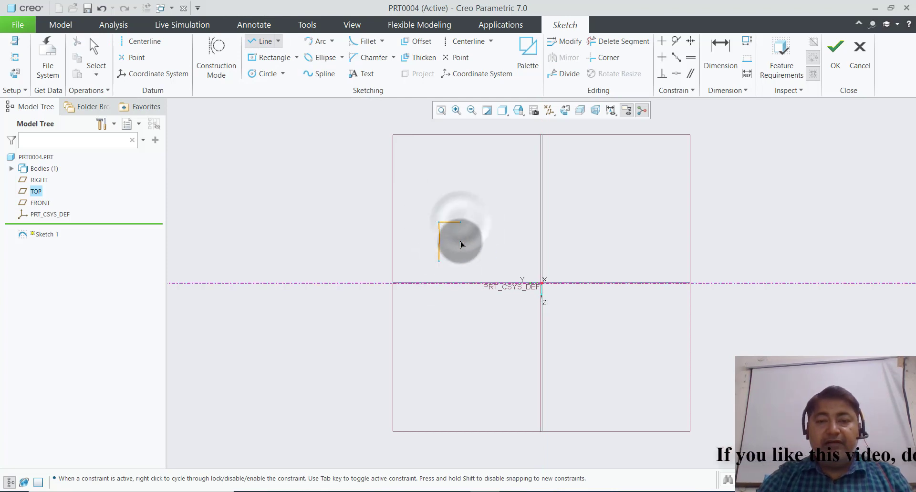
left_click(654, 244)
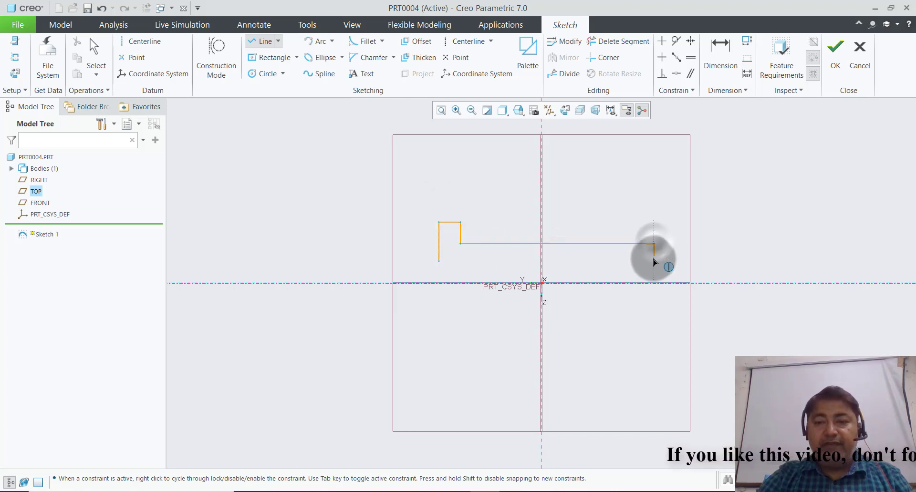
left_click(654, 261)
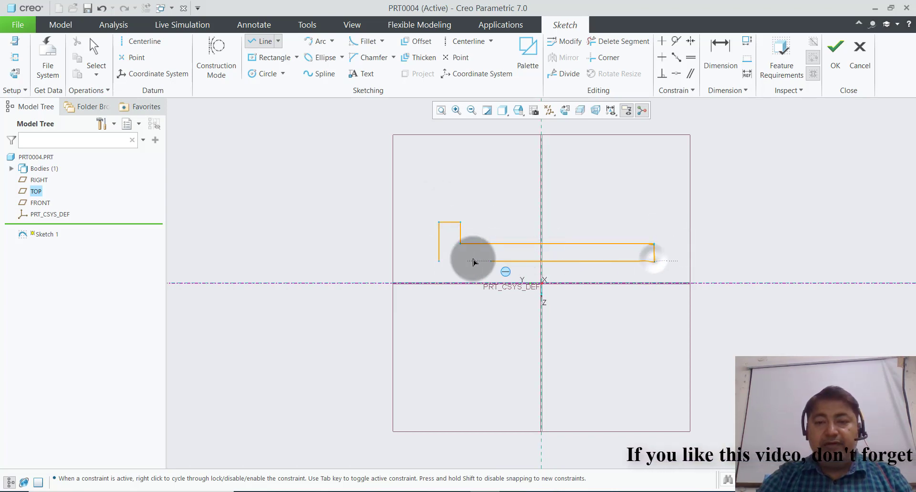
left_click(439, 261)
middle_click(538, 216)
middle_click(539, 214)
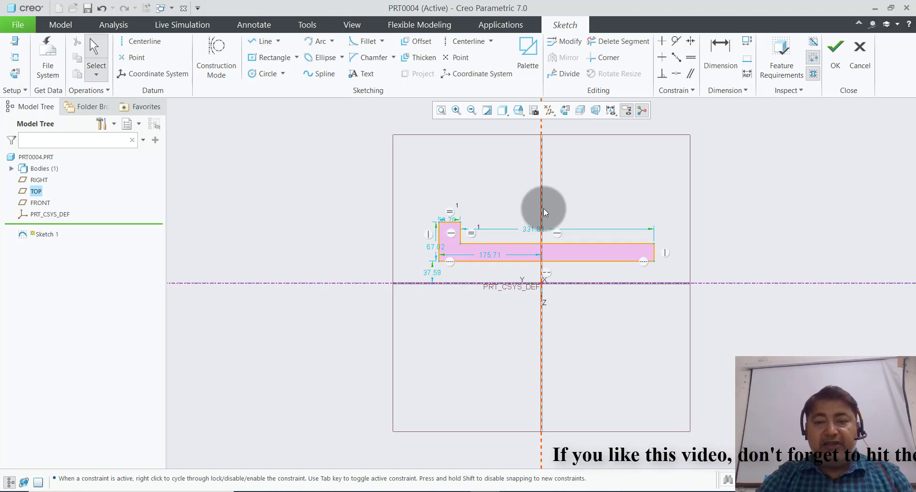
scroll(551, 278, "up", 2)
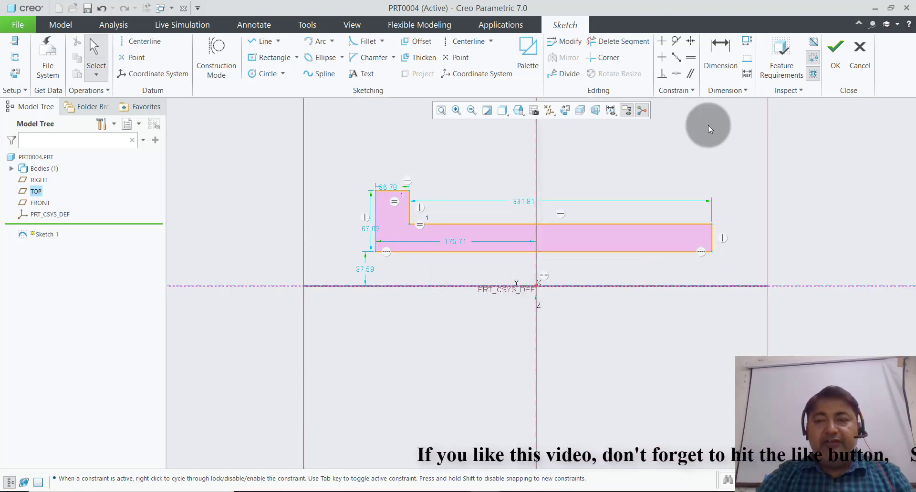
Step: Dimension the profile's top edge 15.00 from the centerline
left_click(711, 61)
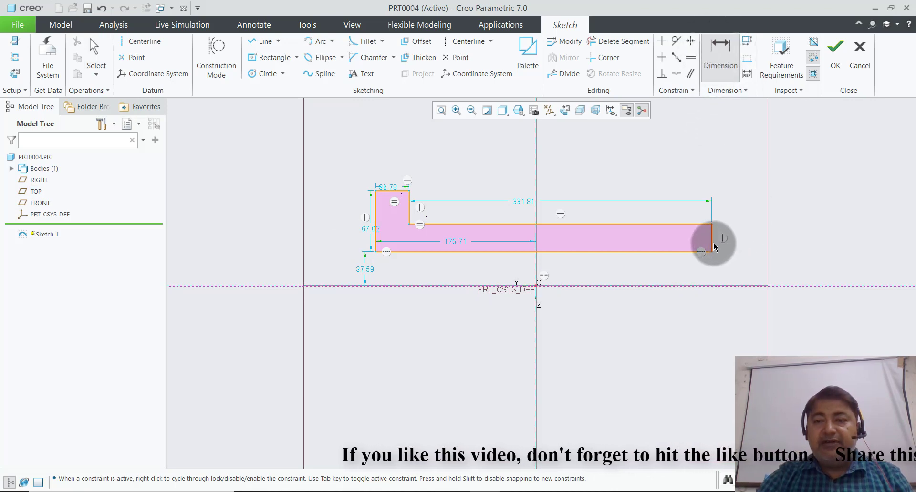
left_click(702, 226)
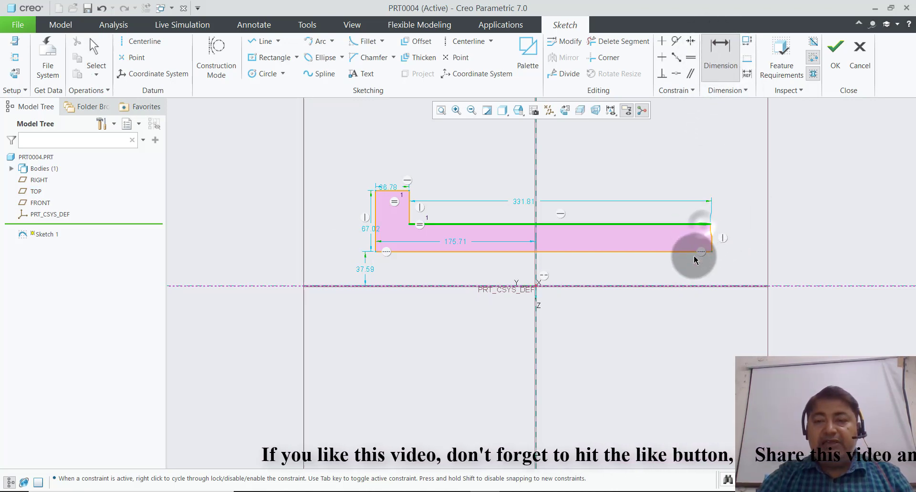
left_click(695, 286)
middle_click(739, 263)
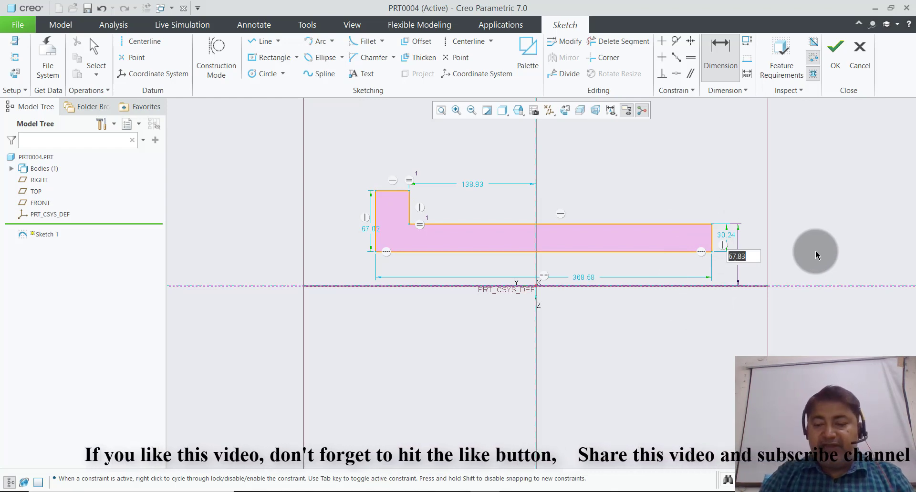
key("Return")
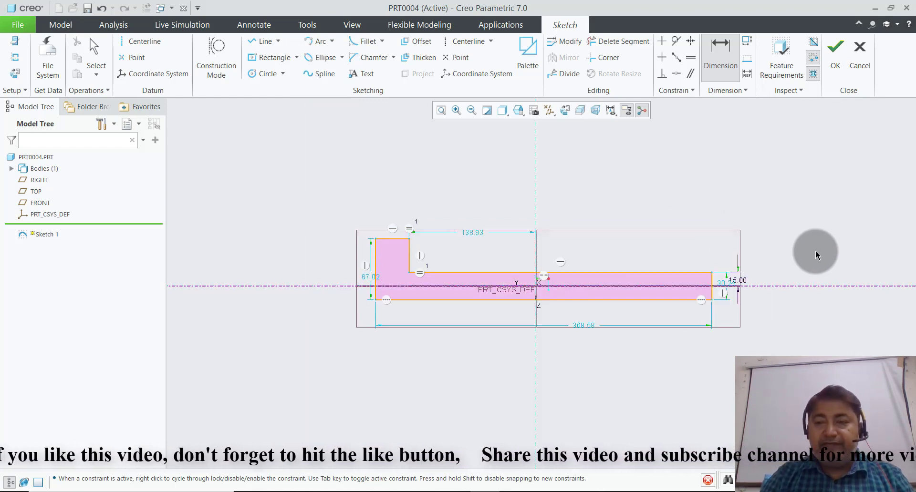
scroll(718, 318, "down", 4)
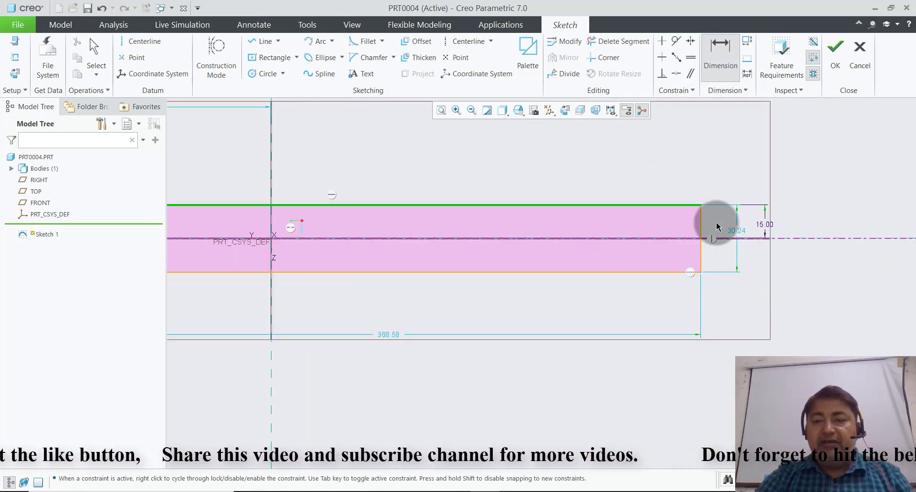
middle_click(720, 170)
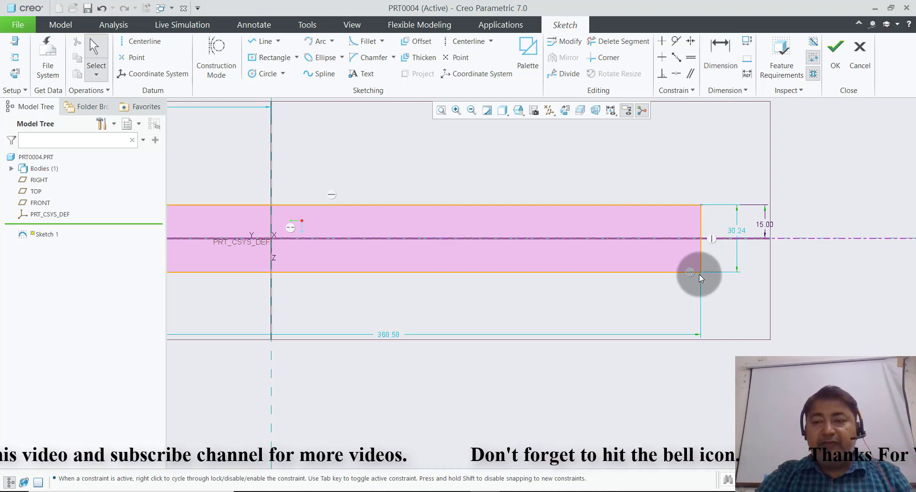
Step: Drag the bottom edge upward and dimension it 11.00 from the centerline
scroll(651, 319, "up", 2)
scroll(651, 317, "up", 1)
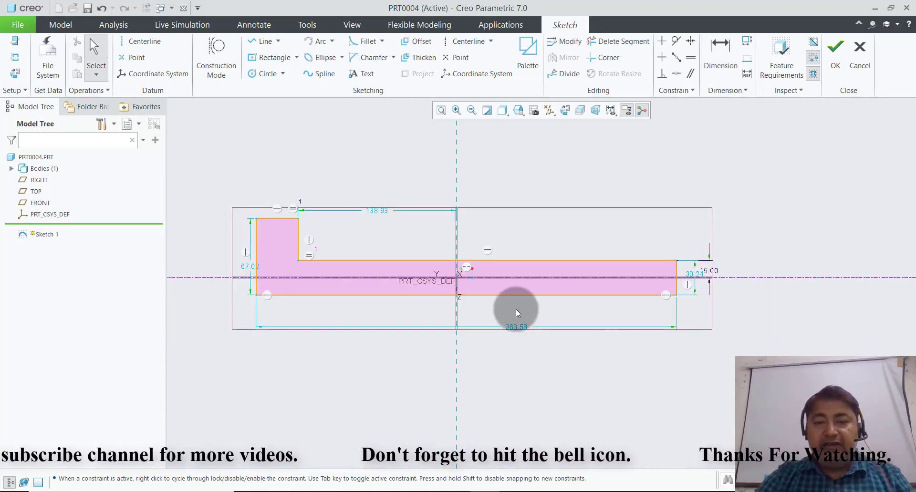
left_click_drag(504, 297, 506, 272)
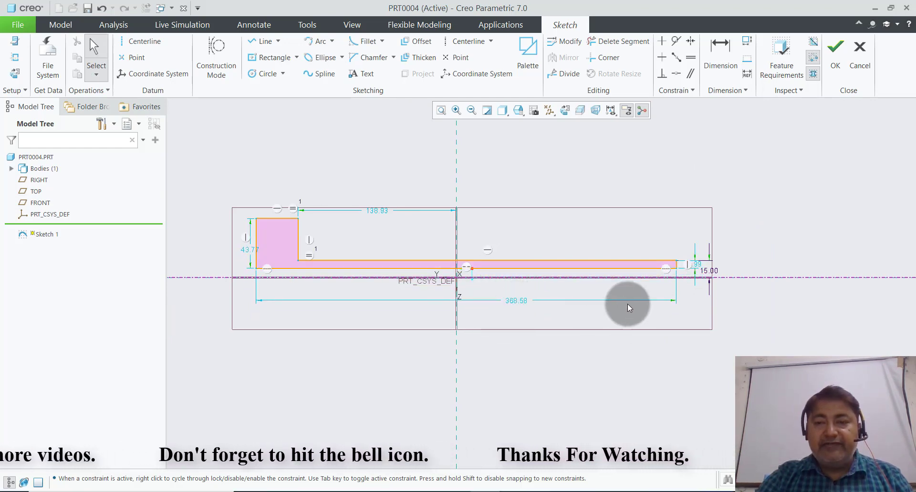
scroll(656, 290, "down", 3)
scroll(753, 278, "down", 1)
left_click(720, 52)
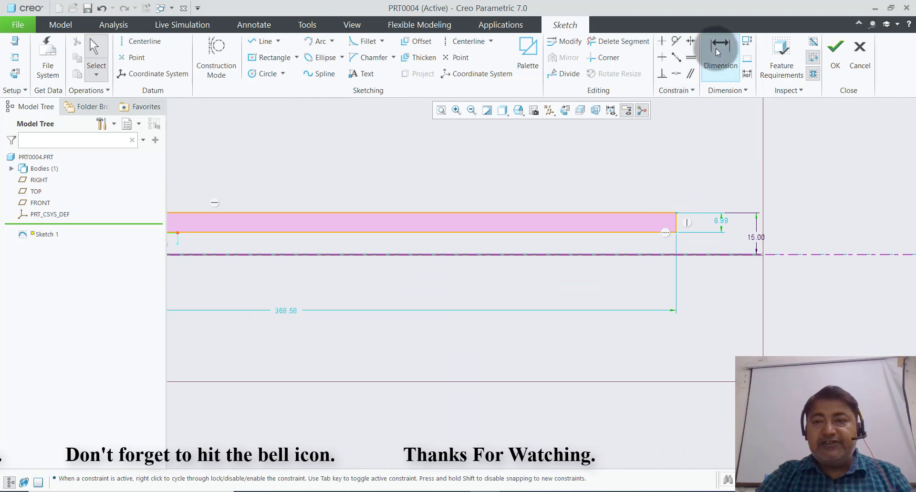
left_click(647, 234)
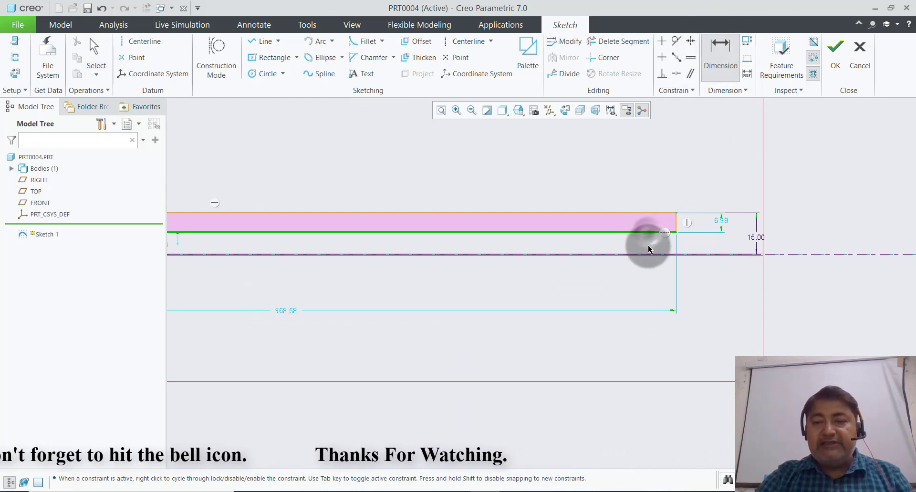
left_click(690, 255)
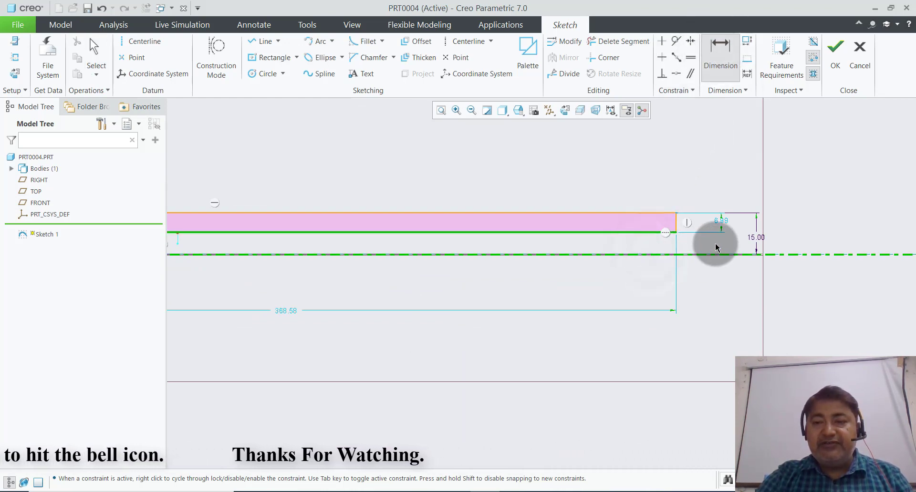
middle_click(714, 270)
type("11")
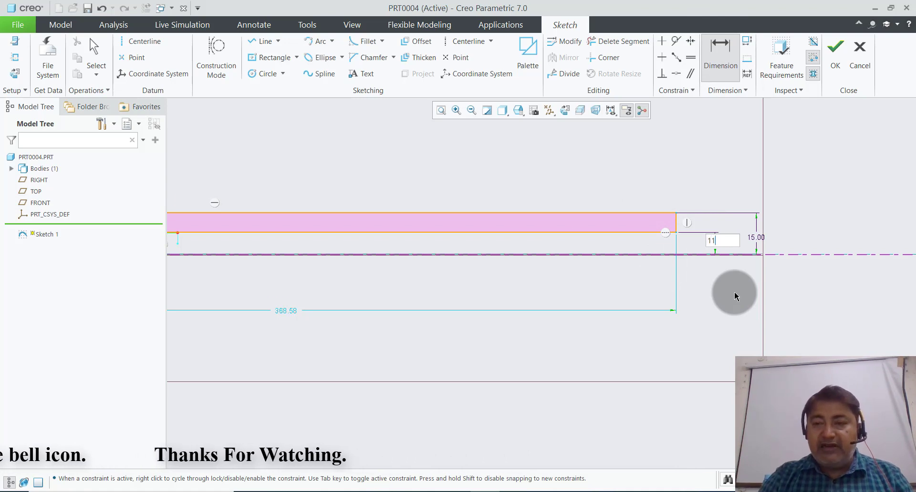
key("Return")
scroll(804, 305, "down", 3)
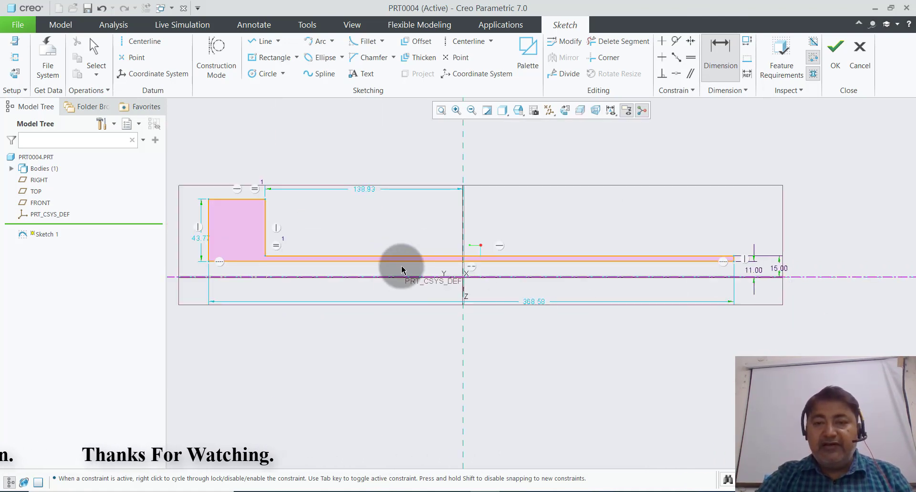
scroll(402, 270, "up", 1)
scroll(515, 249, "down", 1)
scroll(409, 259, "down", 1)
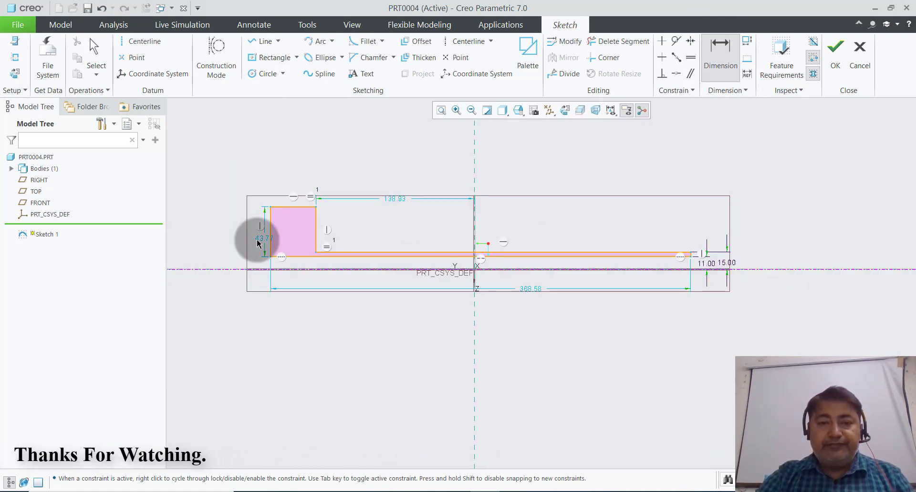
scroll(258, 243, "up", 1)
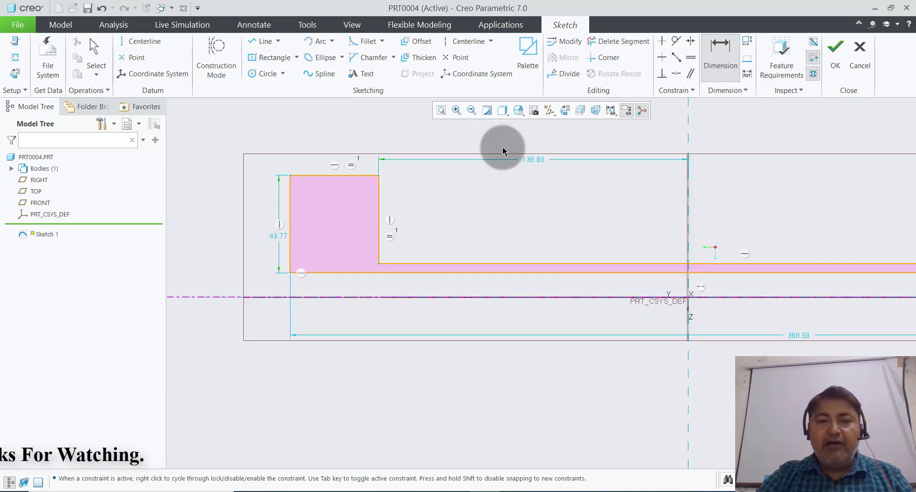
Step: Set the head height to 20.00 from the centerline and pick the step's short top edge
left_click(309, 176)
left_click(296, 297)
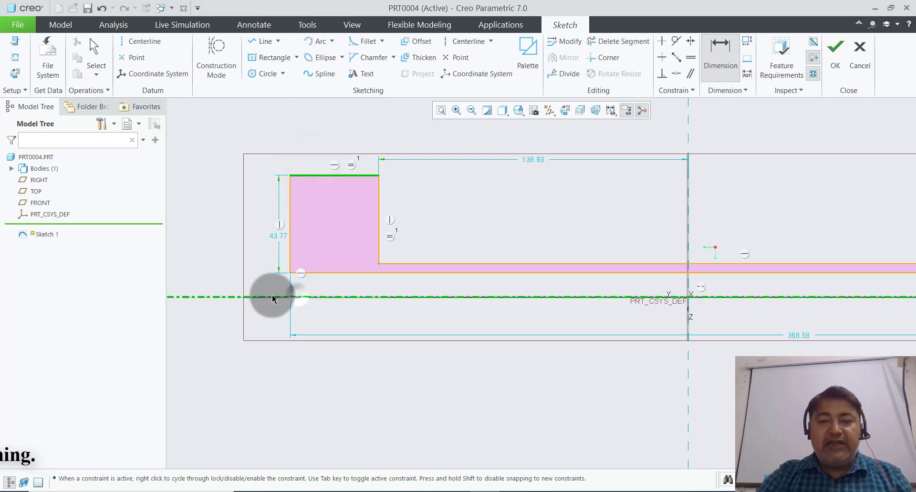
middle_click(209, 247)
type("2")
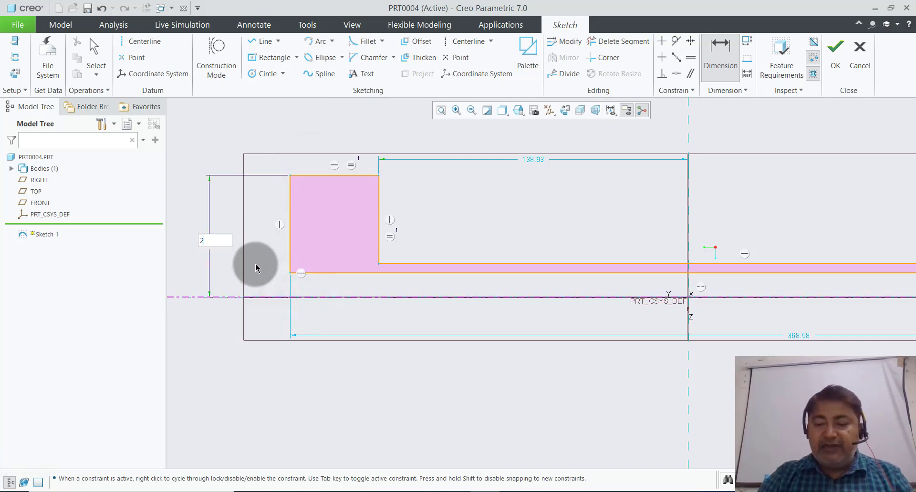
type("0")
key("Return")
scroll(418, 299, "down", 2)
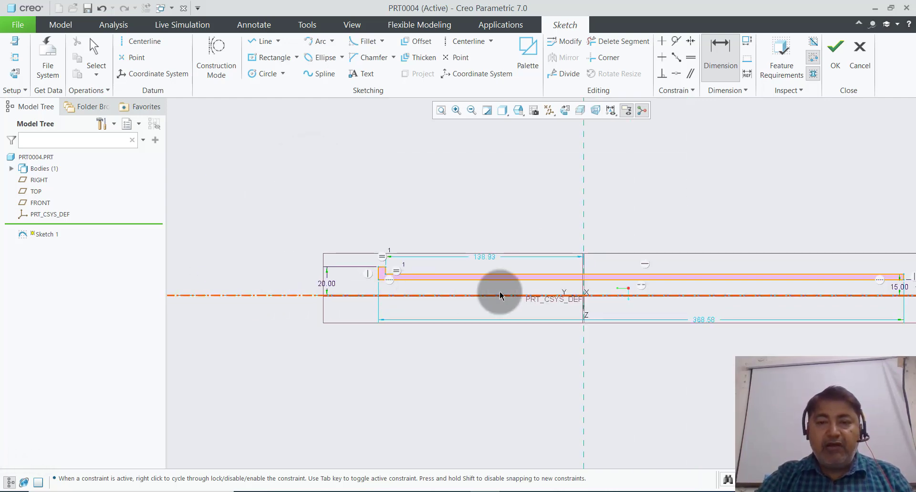
scroll(493, 288, "up", 2)
scroll(343, 224, "up", 1)
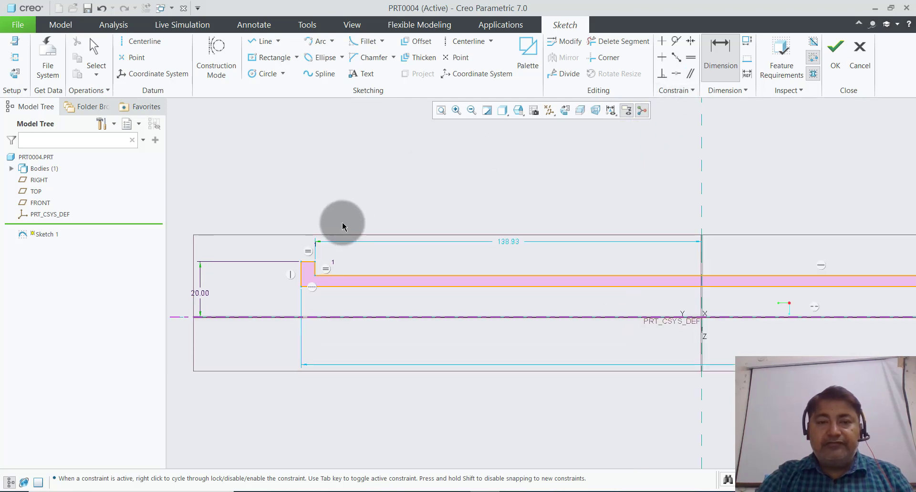
scroll(323, 239, "up", 1)
left_click(297, 272)
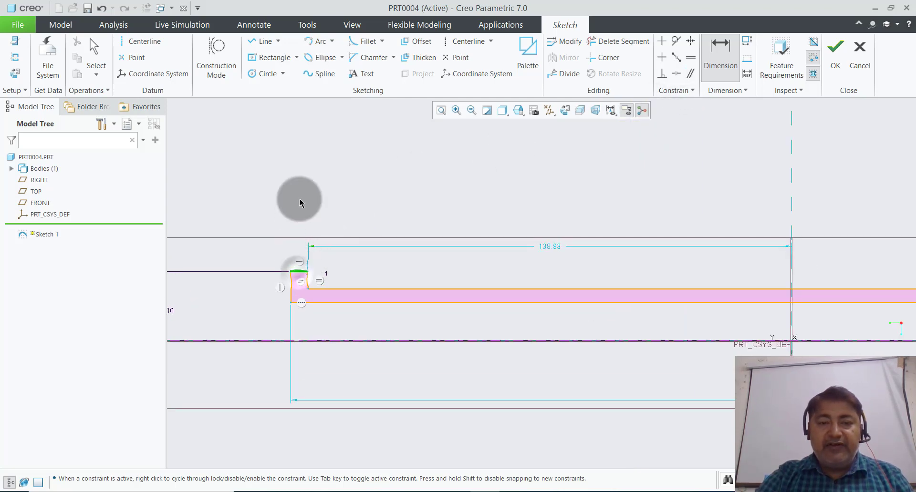
middle_click(294, 227)
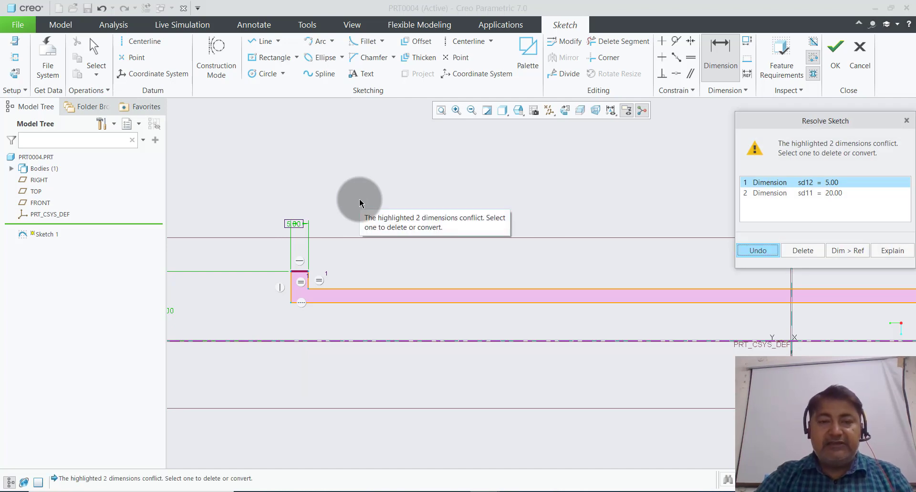
left_click(813, 193)
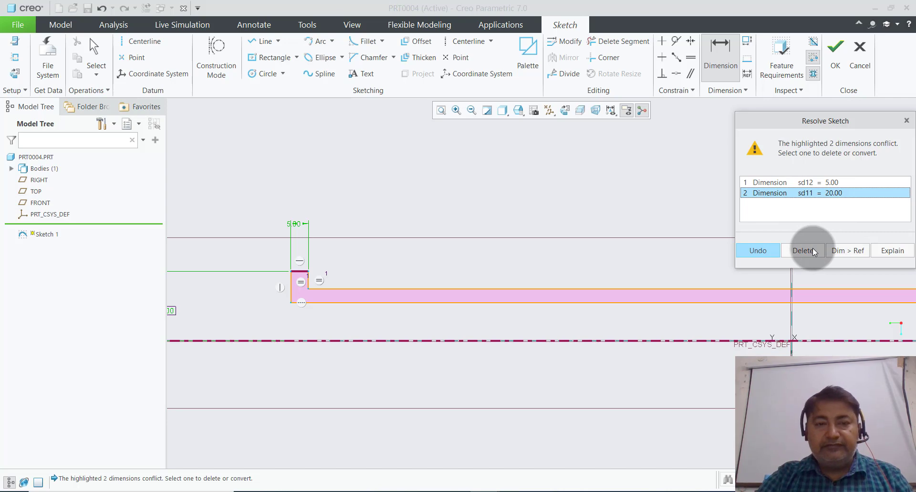
scroll(606, 258, "up", 1)
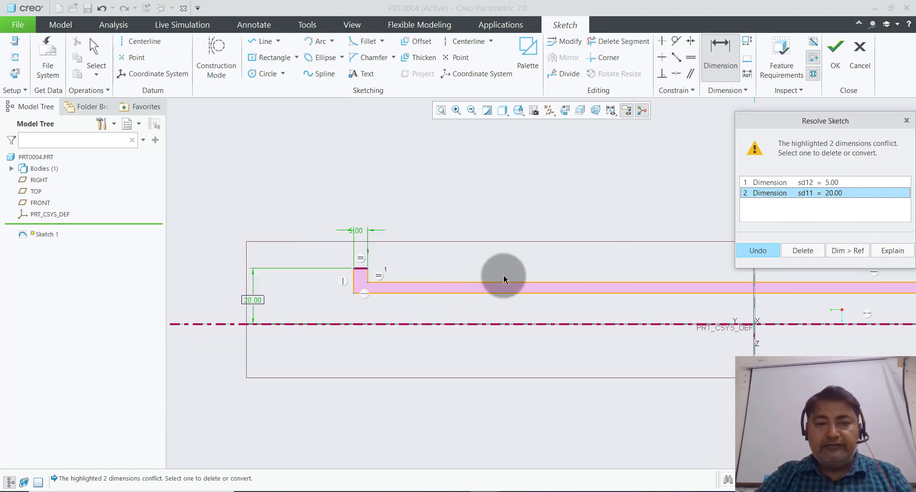
scroll(504, 279, "down", 1)
scroll(504, 279, "down", 1)
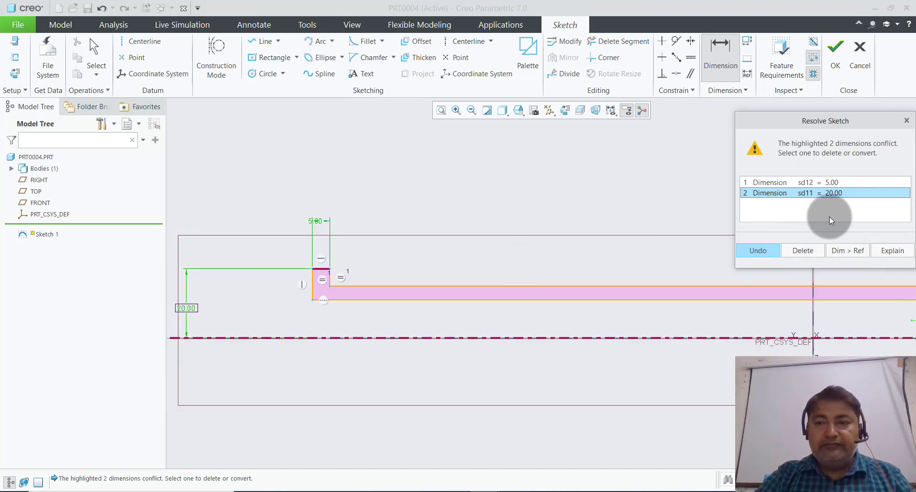
left_click(836, 186)
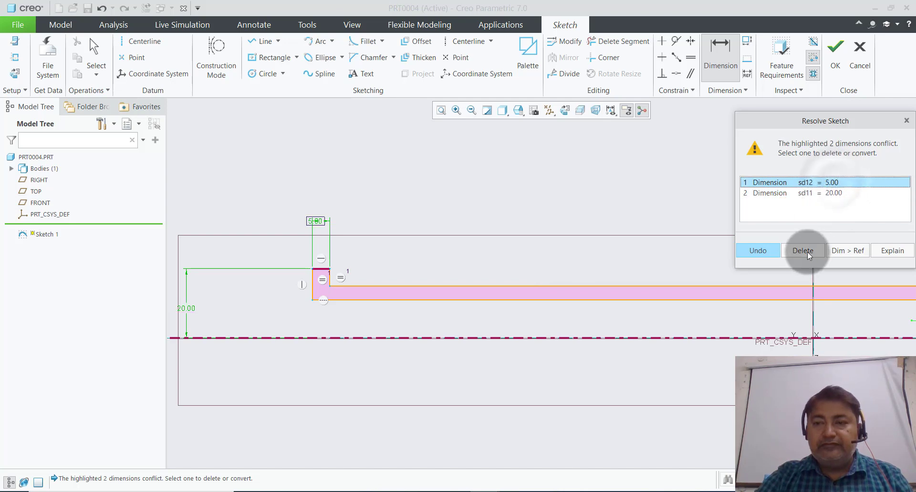
left_click(803, 250)
scroll(458, 197, "up", 2)
scroll(559, 231, "down", 2)
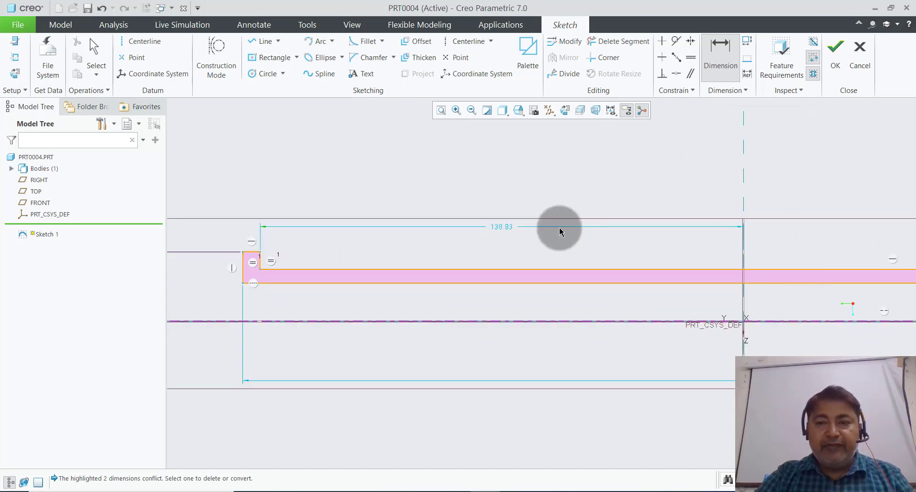
Step: Leave the 138.93 dimension unchanged and exit the Dimension tool
double_click(506, 228)
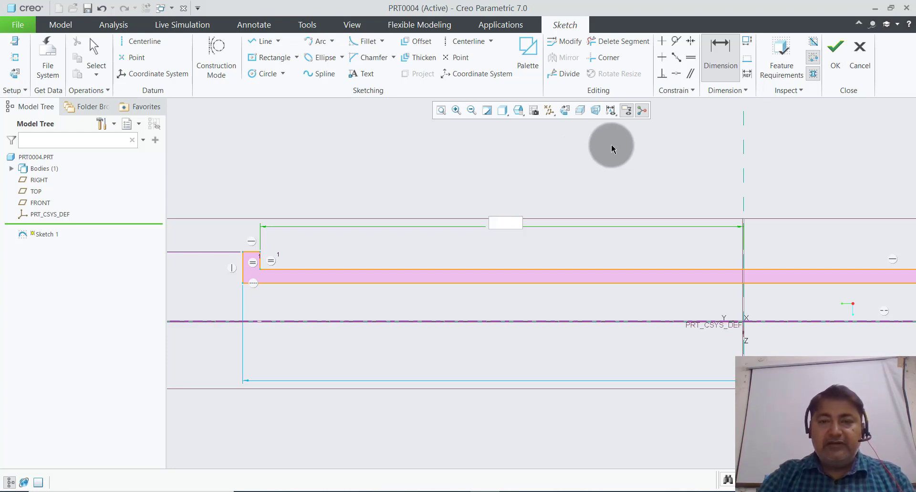
middle_click(600, 177)
middle_click(600, 177)
scroll(497, 253, "up", 2)
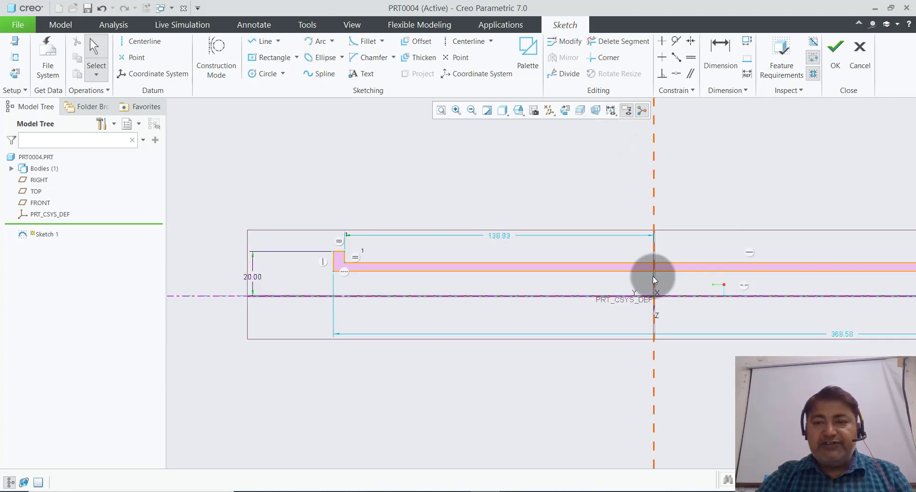
scroll(653, 276, "up", 2)
scroll(811, 257, "up", 2)
scroll(867, 251, "down", 2)
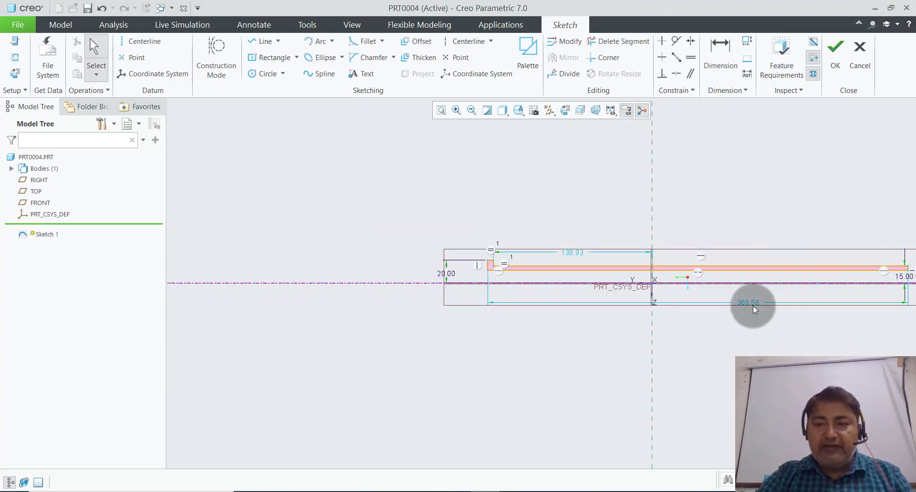
Step: Move the 368.58 length dimension above the sketch and change it to 90.00
left_click_drag(750, 304, 733, 233)
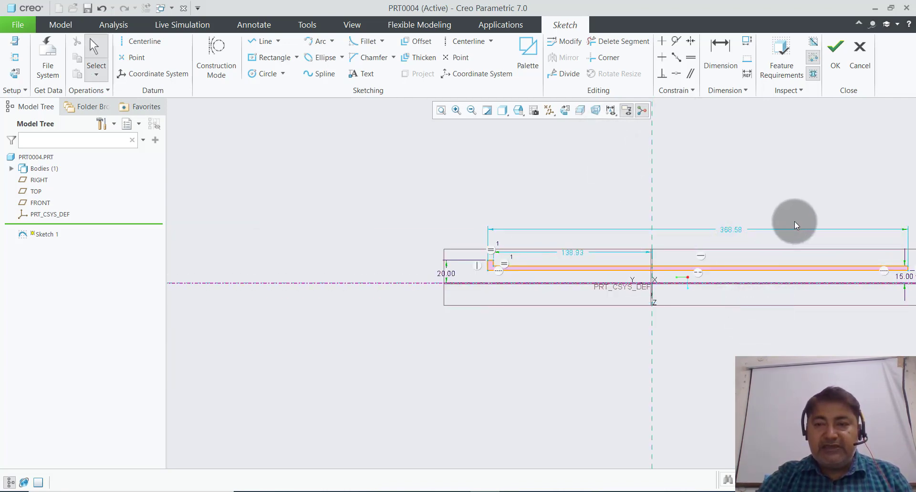
scroll(639, 245, "up", 2)
scroll(799, 241, "down", 2)
double_click(634, 238)
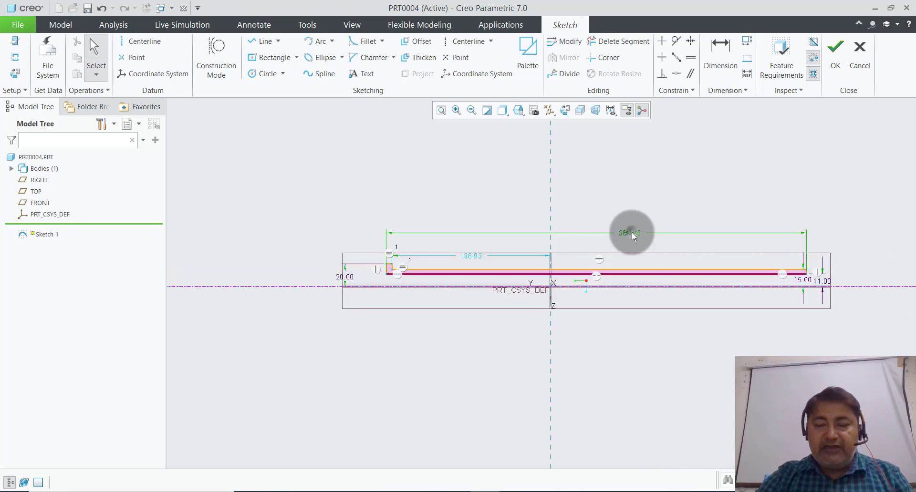
type("90")
key("Return")
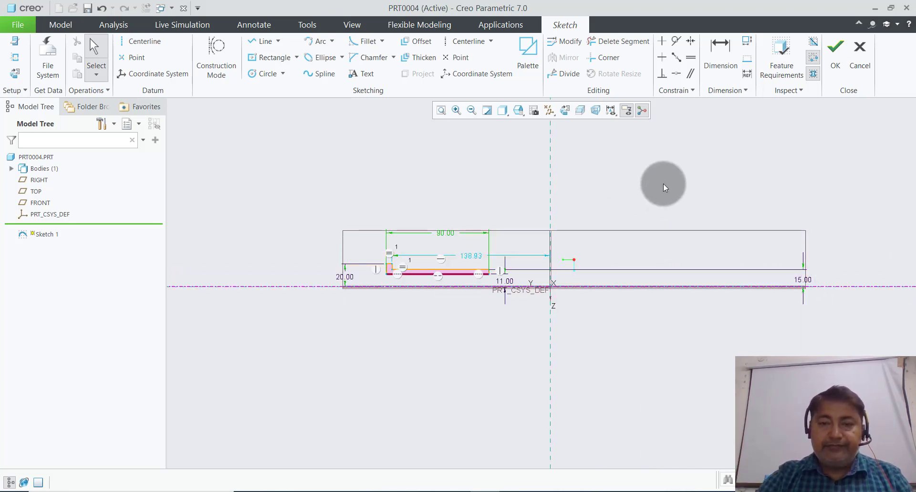
scroll(439, 295, "down", 3)
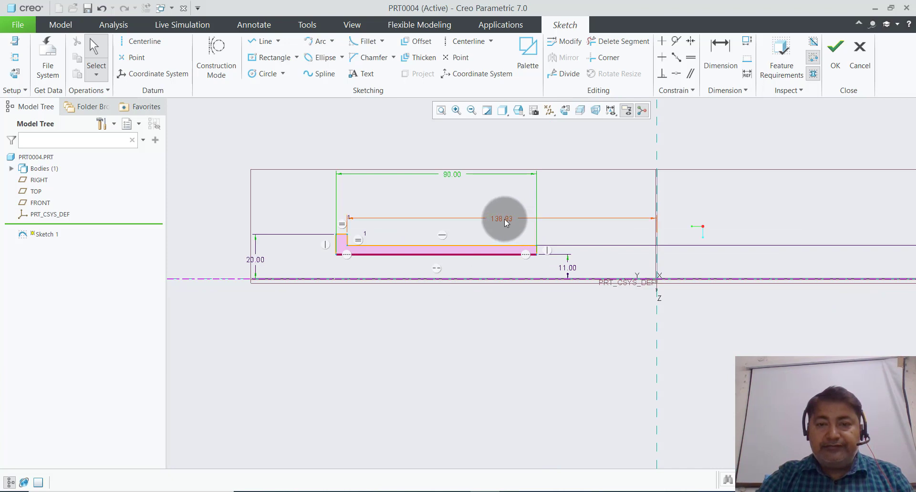
Step: Dimension the profile's left edge 45.00 from the vertical centerline
left_click(720, 55)
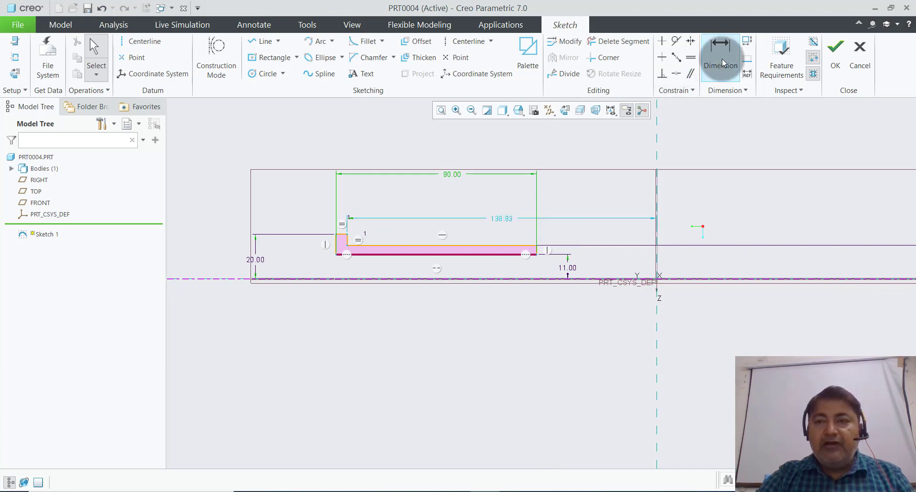
left_click(340, 244)
left_click(657, 230)
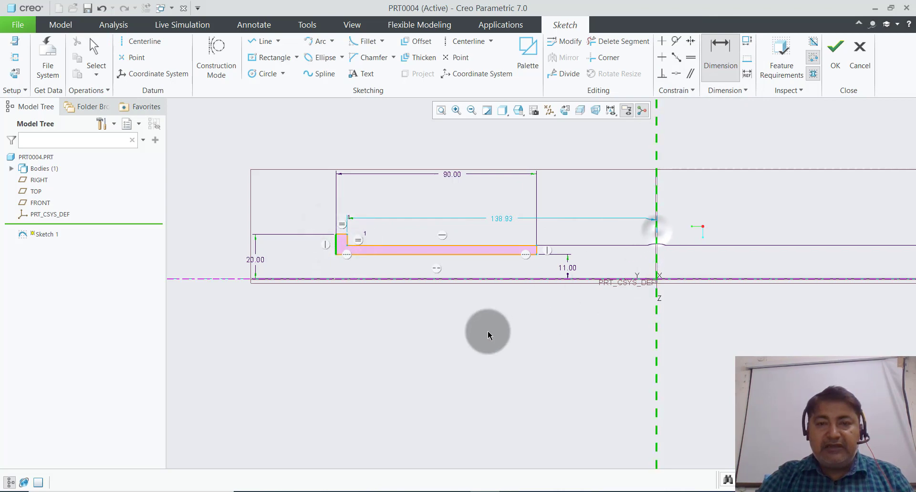
middle_click(492, 336)
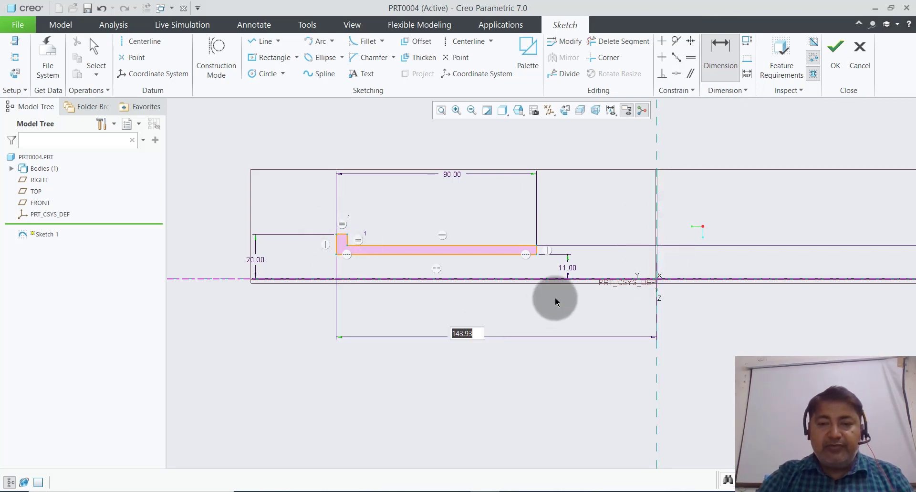
key("Return")
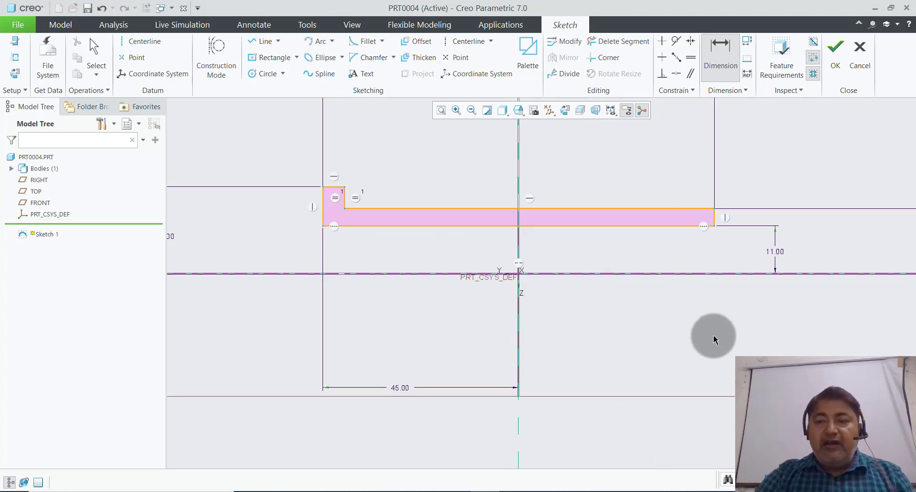
scroll(653, 355, "down", 2)
scroll(778, 289, "down", 2)
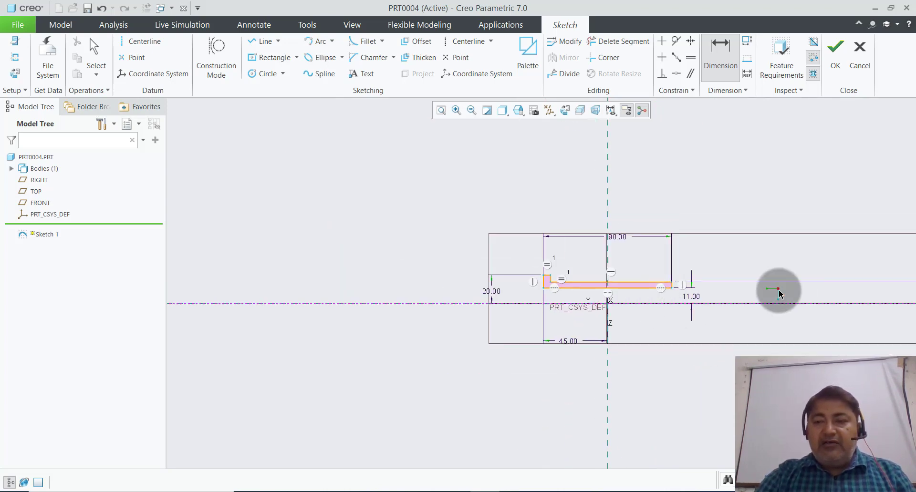
scroll(760, 292, "down", 2)
scroll(855, 308, "down", 2)
scroll(762, 295, "up", 2)
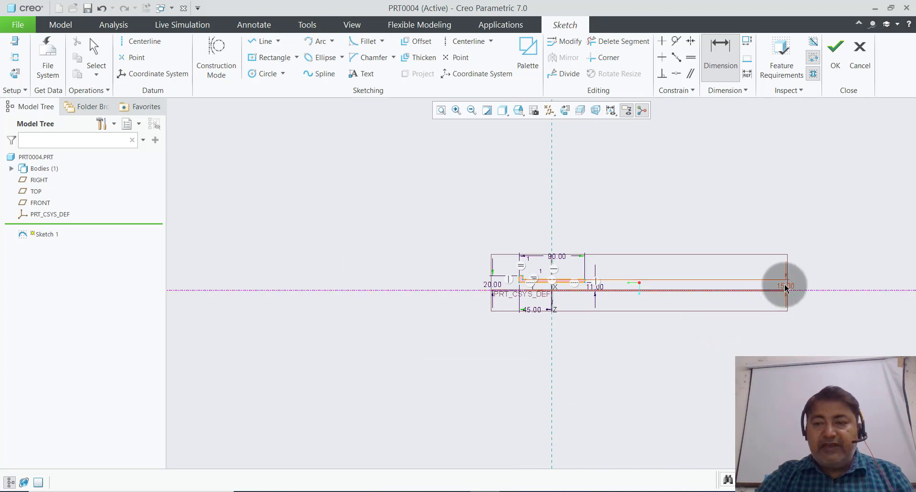
scroll(777, 292, "up", 2)
scroll(777, 294, "up", 2)
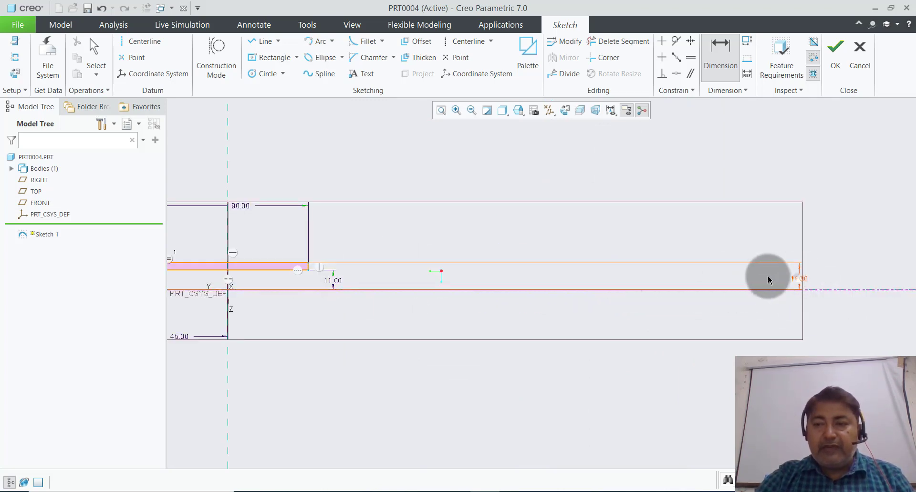
Step: Move the 15.00 dimension beside the 11.00 dimension
middle_click(735, 286)
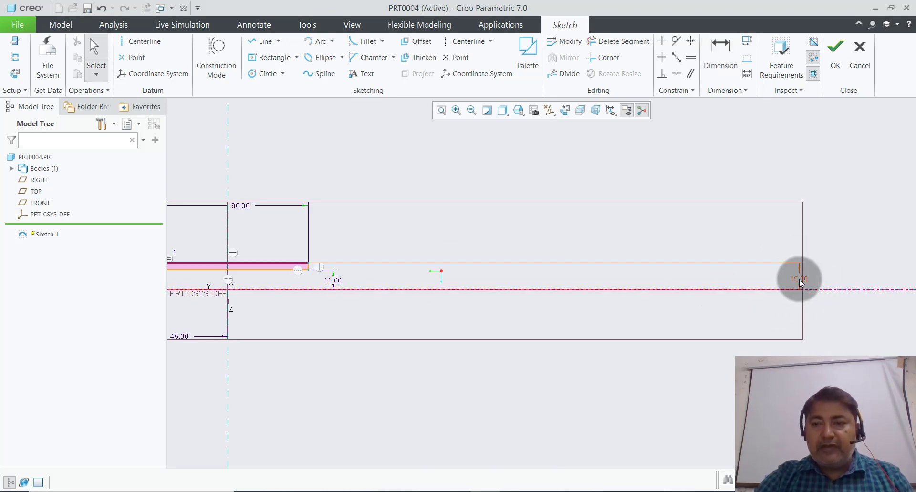
mouse_move(798, 277)
left_mouse_down()
mouse_move(354, 277)
mouse_move(365, 277)
left_mouse_up()
scroll(491, 328, "down", 2)
scroll(350, 303, "up", 2)
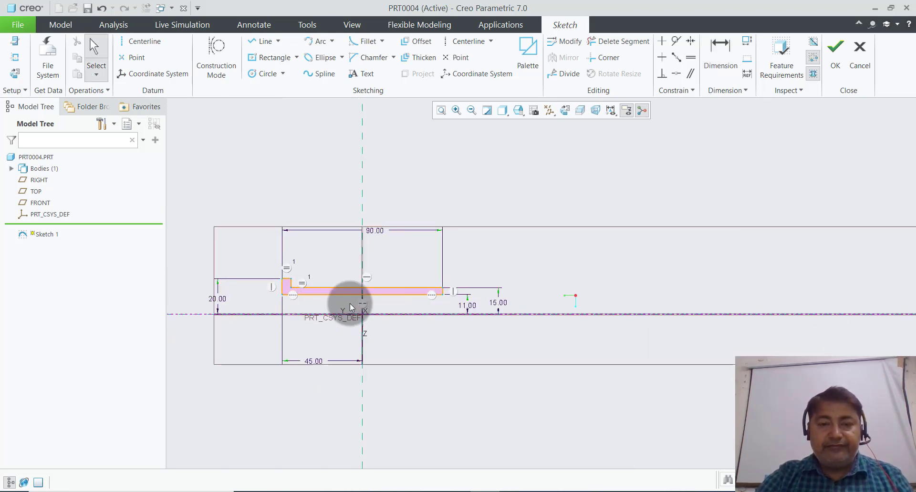
scroll(262, 300, "up", 1)
scroll(262, 300, "up", 1)
scroll(349, 308, "up", 2)
scroll(430, 311, "down", 1)
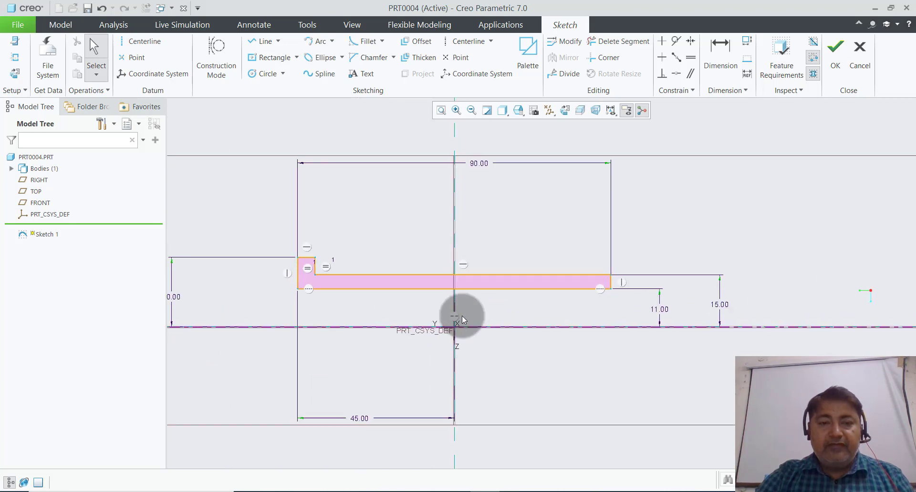
scroll(462, 320, "down", 1)
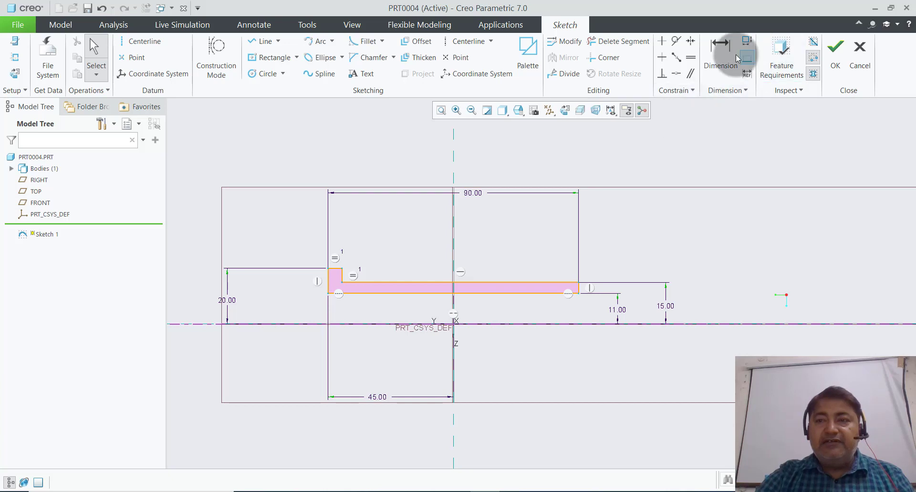
Step: Dimension the step's top edge, delete the conflicting 20.00 dimension, and set head width to 10
left_click(721, 58)
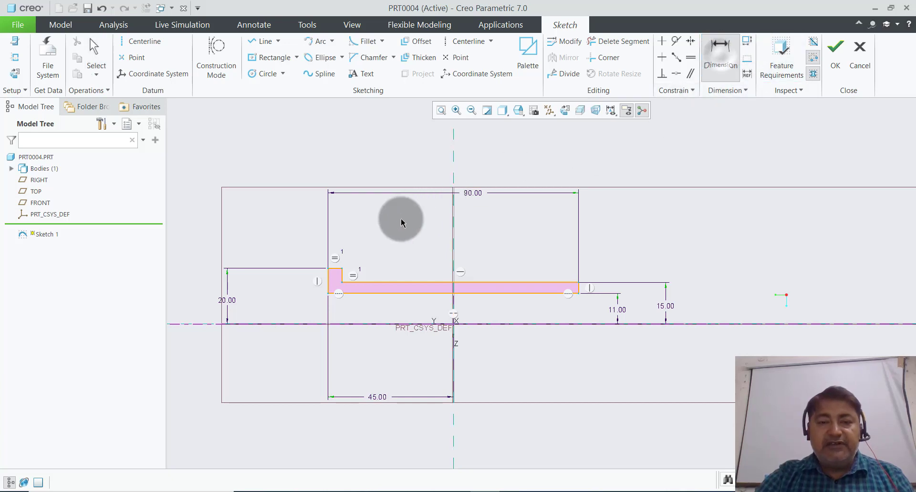
left_click(337, 270)
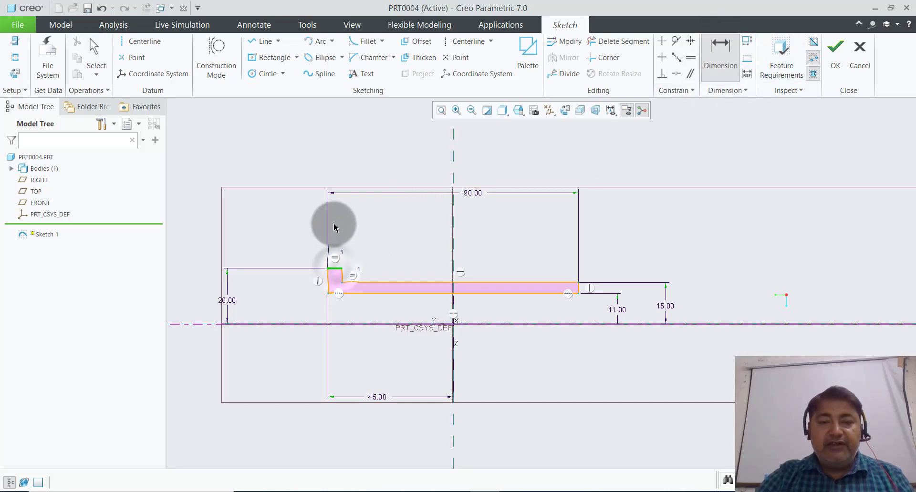
middle_click(360, 232)
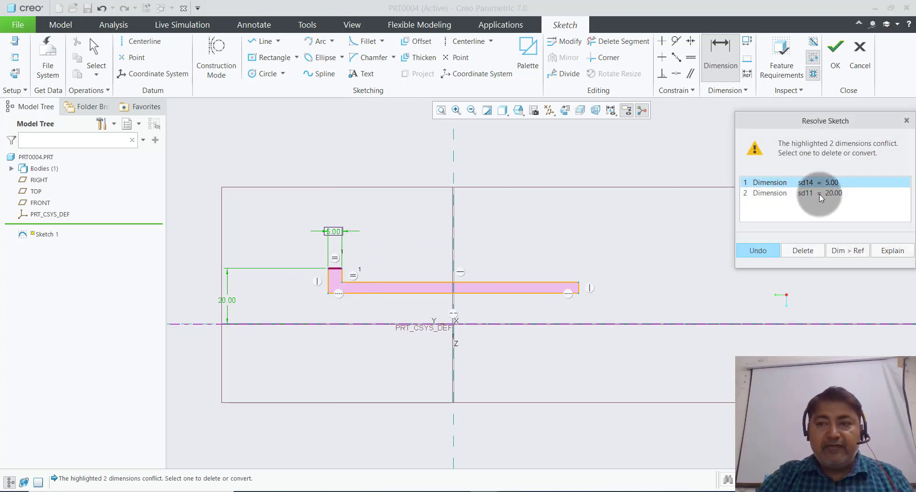
left_click(822, 196)
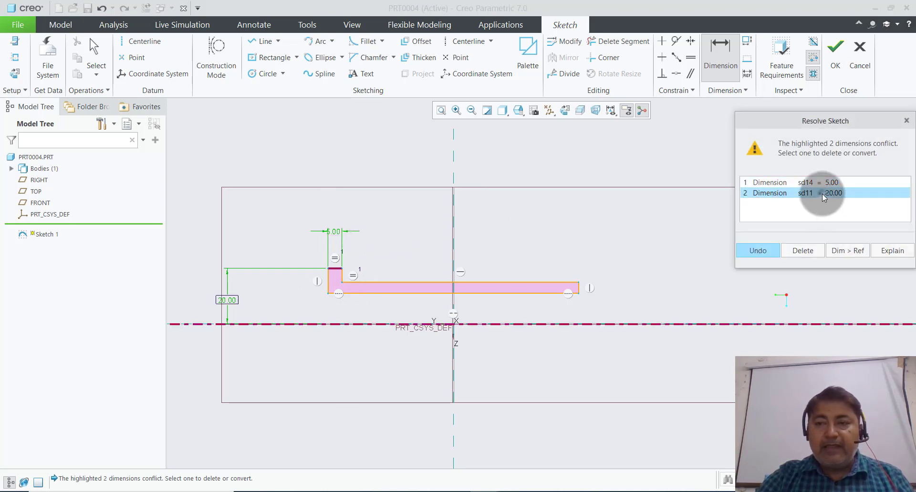
left_click(806, 253)
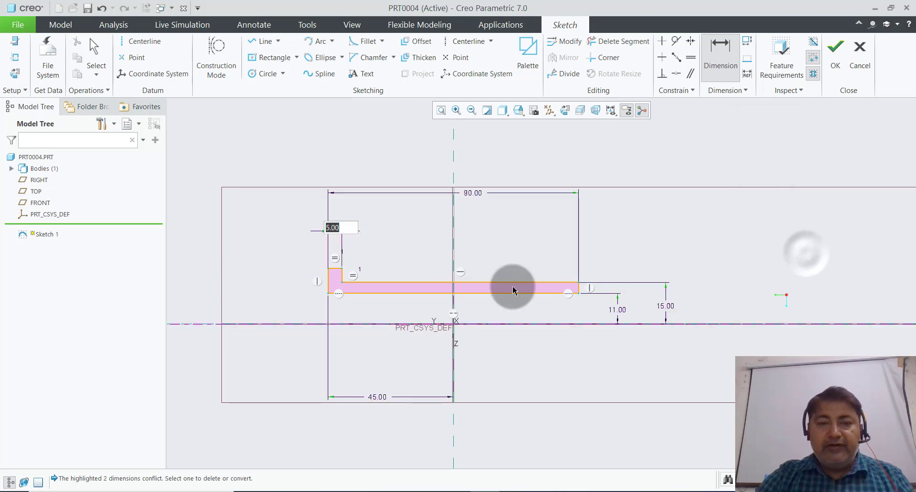
type("10")
key("Return")
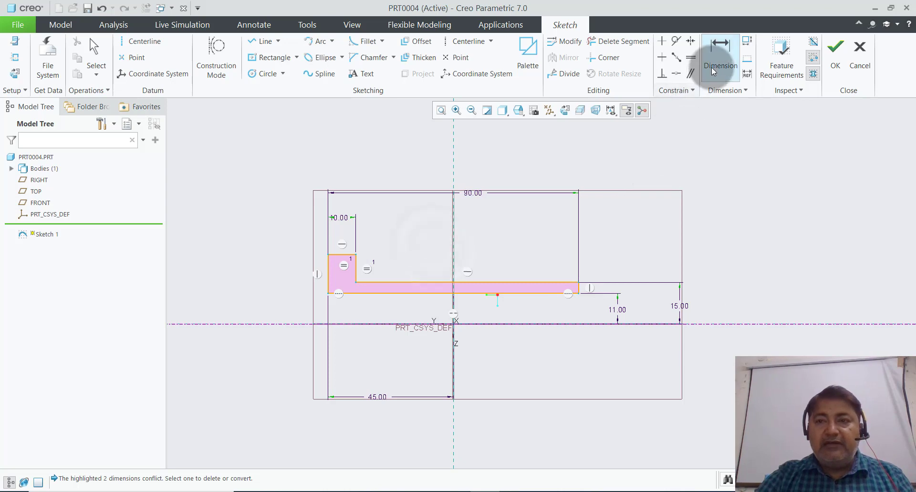
Step: Dimension the head to the centerline, delete the Equal lengths constraint, and set 20
left_click(341, 255)
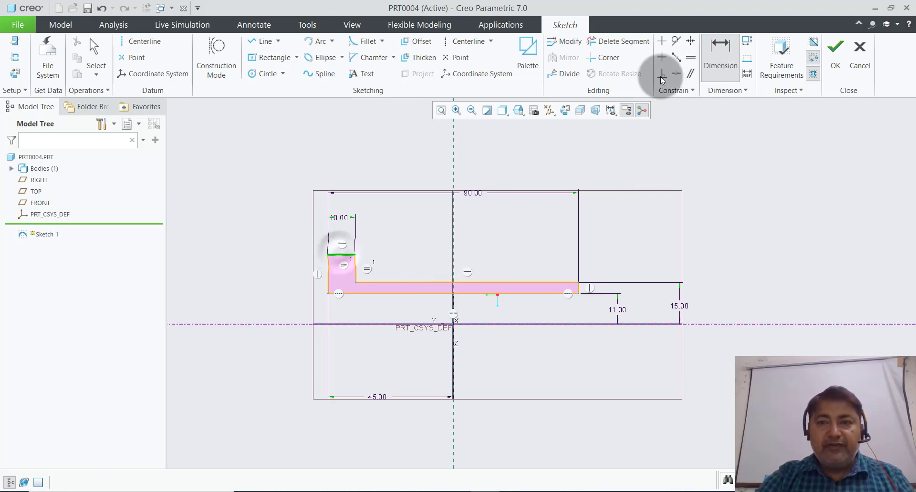
left_click(350, 327)
middle_click(274, 290)
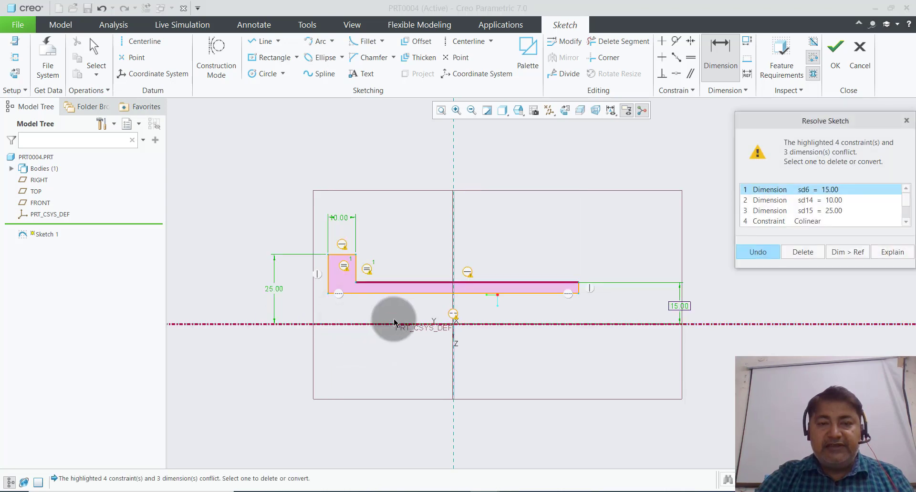
scroll(804, 222, "down", 1)
left_click(805, 221)
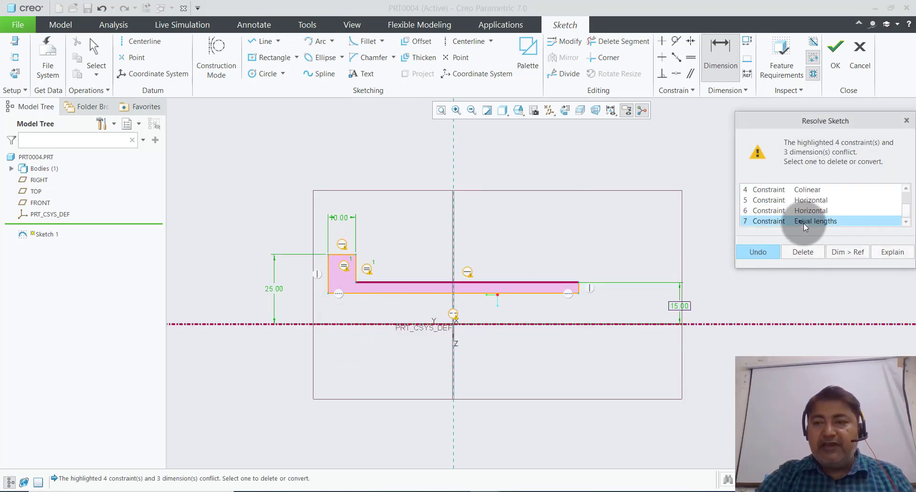
left_click(802, 253)
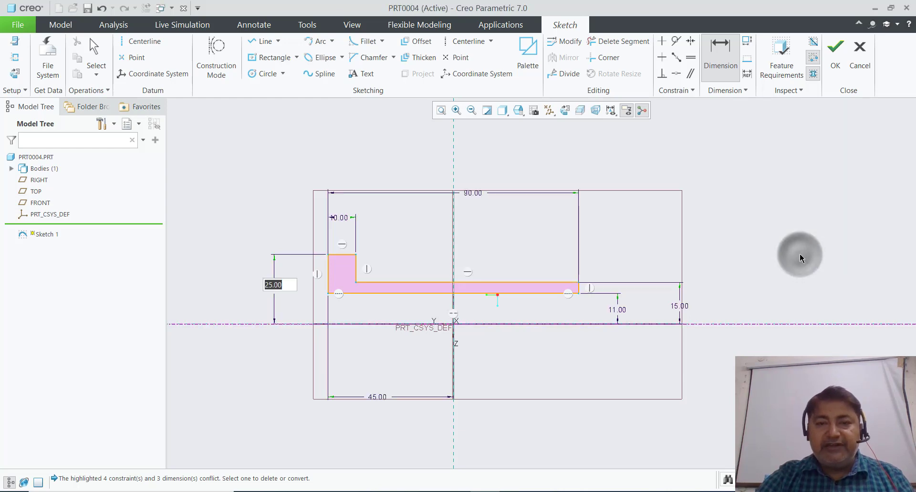
type("20")
key("Return")
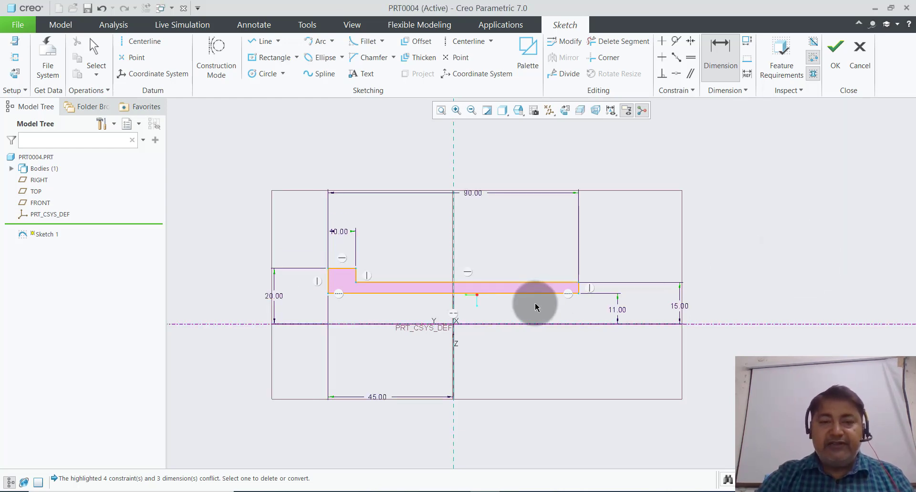
left_click(674, 267)
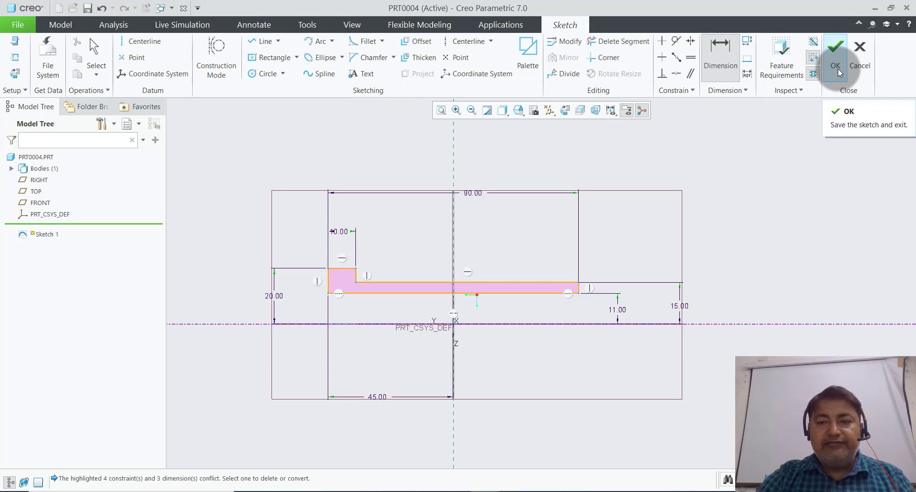
Step: Exit Sketch 1 and revolve it 360° into the solid bush, Revolve 1
left_click(838, 72)
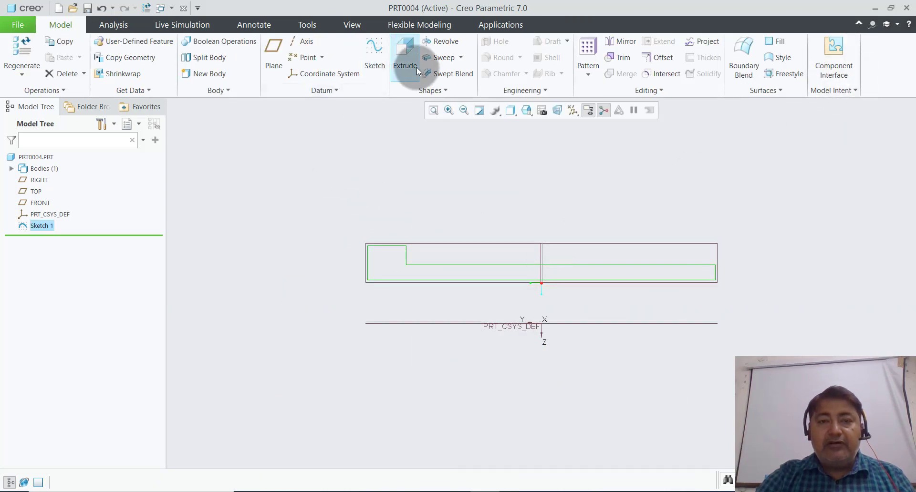
left_click(441, 43)
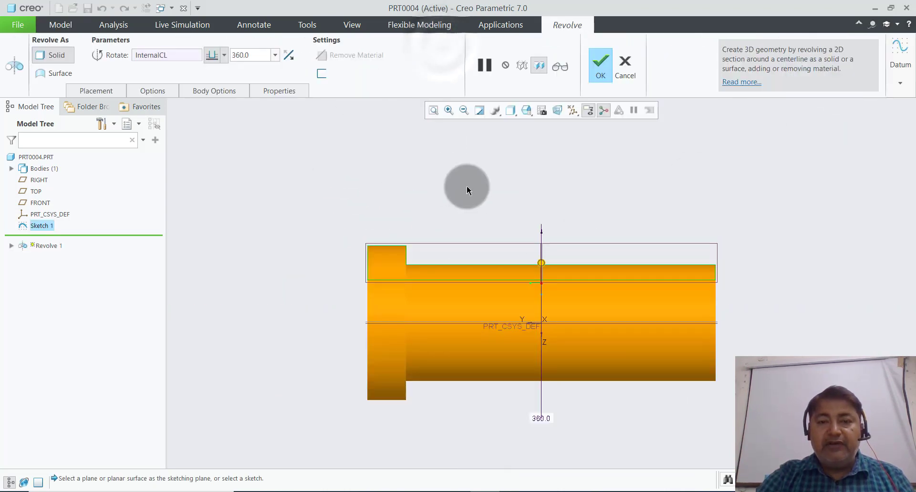
middle_click_drag(466, 188, 577, 190)
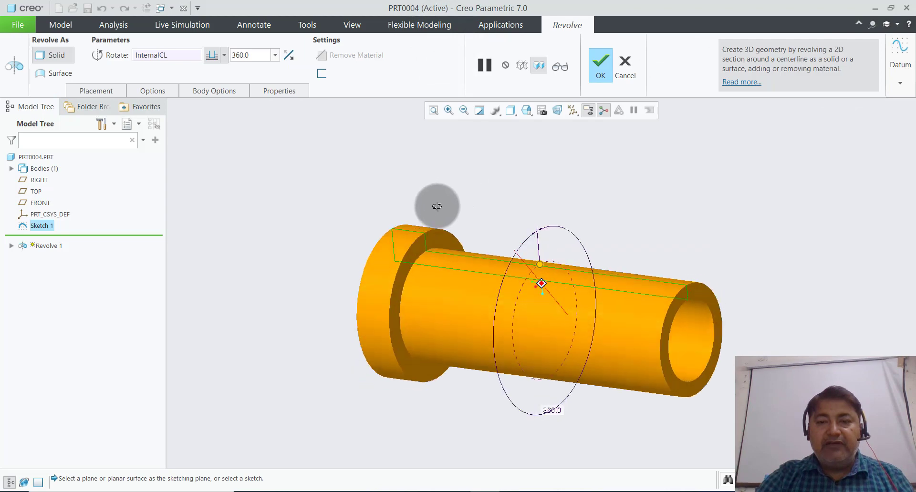
left_click(601, 66)
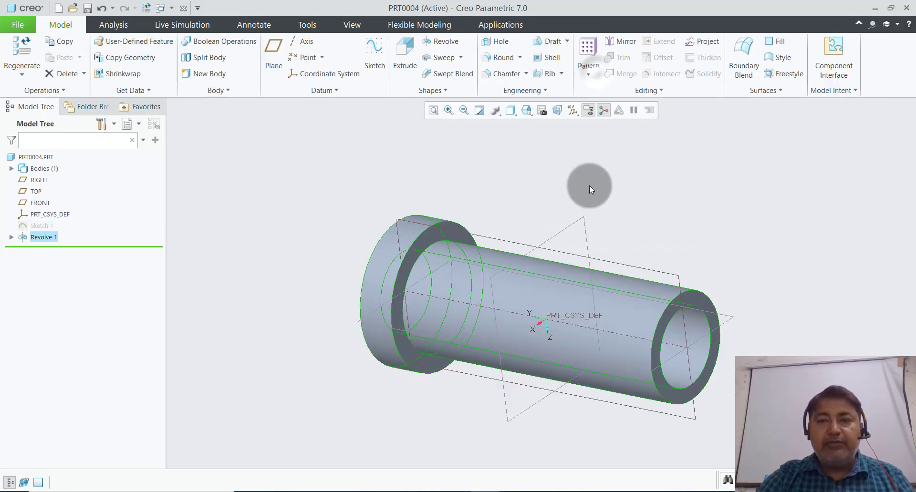
Step: Start a 1.00 chamfer on the flange's outer edge, then abandon it
left_click(500, 72)
double_click(213, 52)
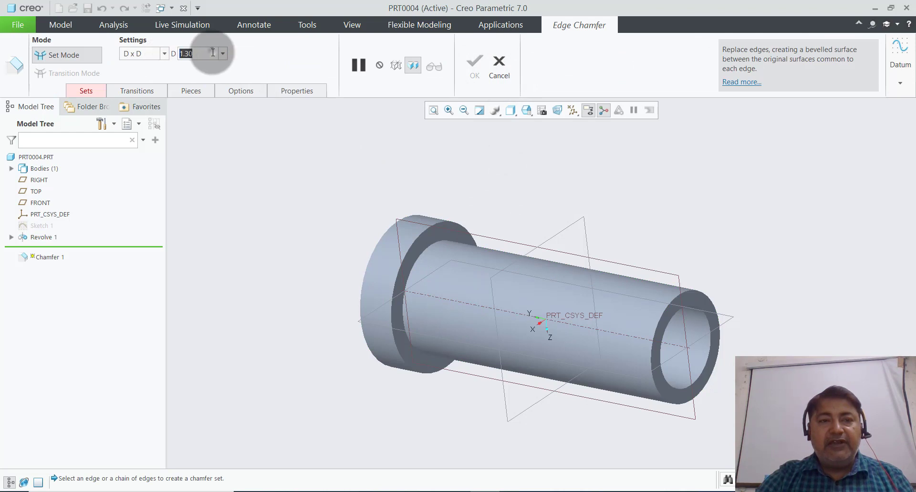
type("1")
key("Return")
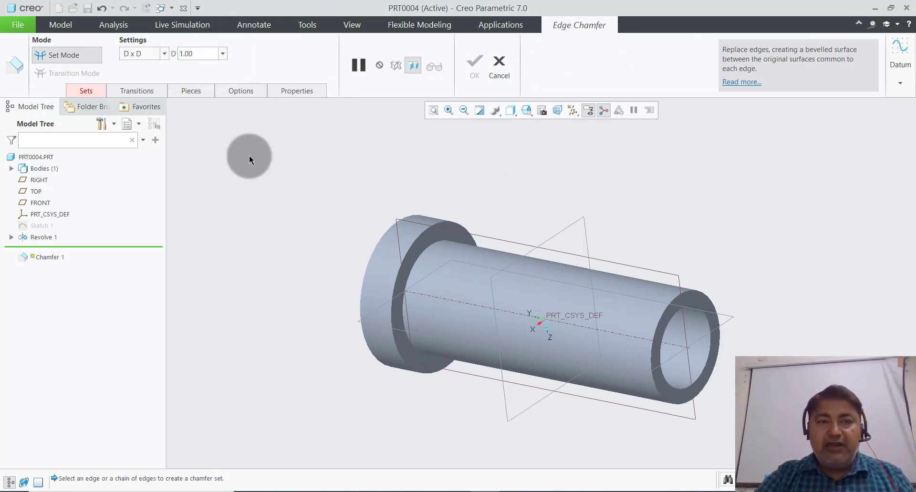
left_click(411, 217)
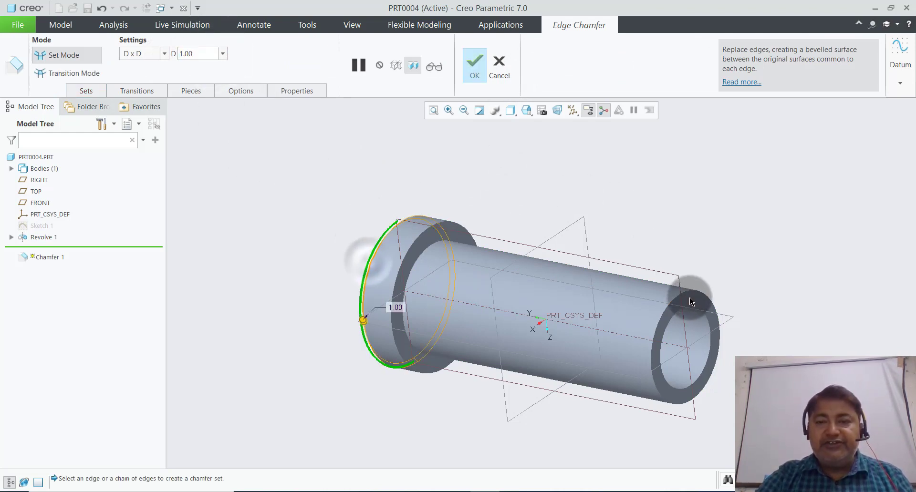
left_click(733, 246)
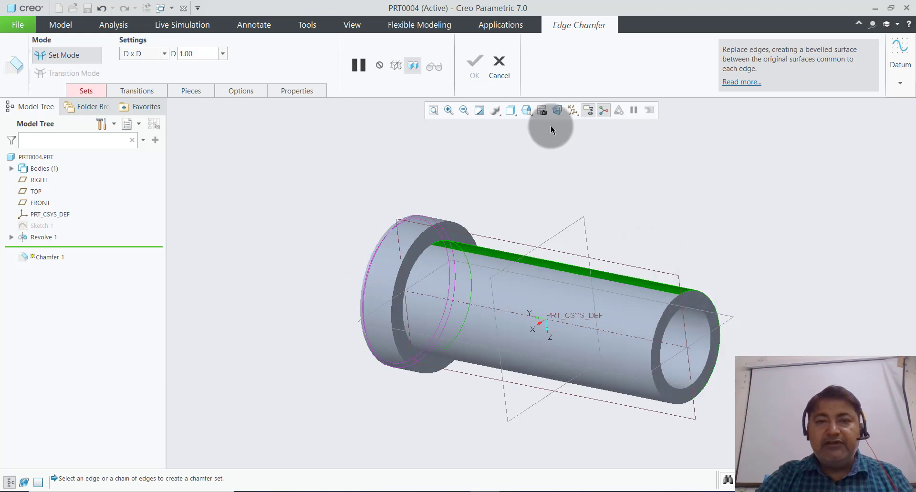
left_click(502, 71)
left_click(472, 274)
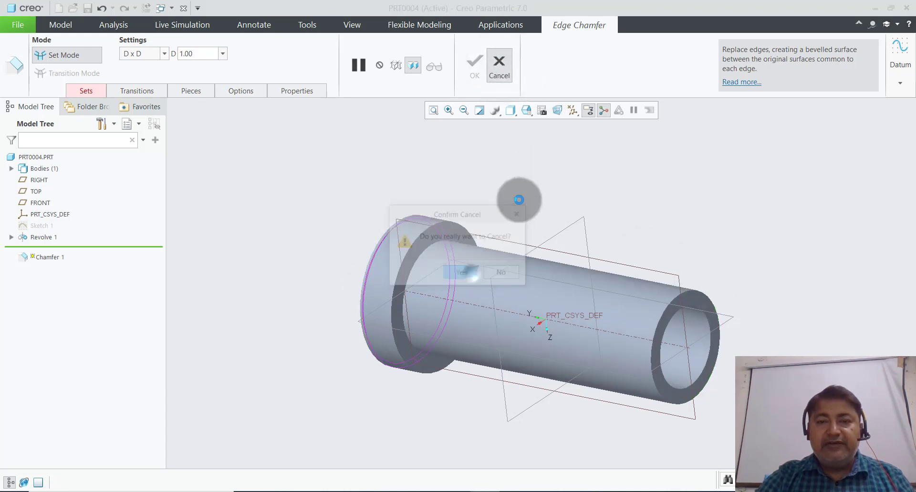
Step: Chamfer the shank's outer end edge at D x D 1.00
left_click(501, 73)
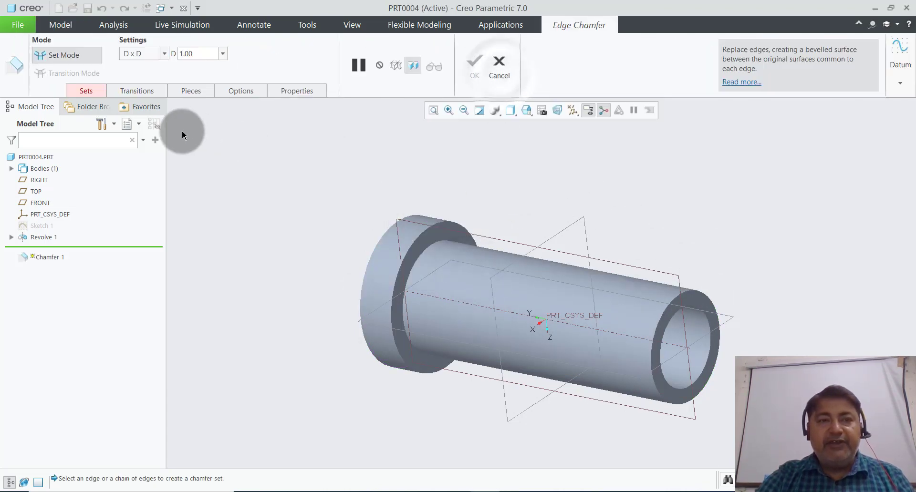
left_click(376, 247)
scroll(726, 272, "down", 3)
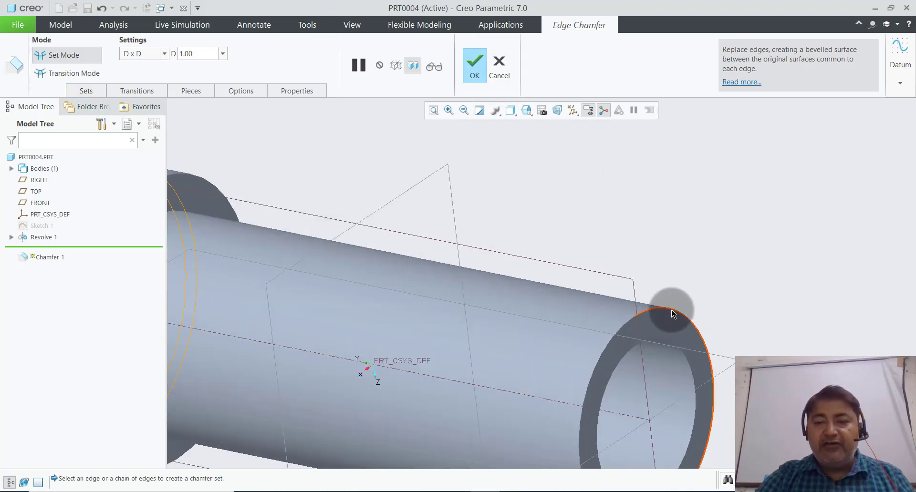
scroll(691, 266, "up", 3)
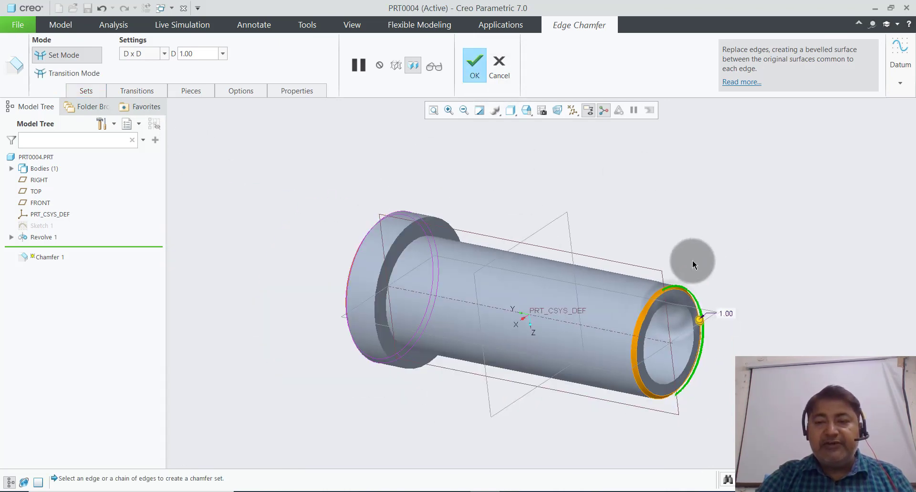
left_click(474, 73)
mouse_move(547, 176)
middle_mouse_down()
mouse_move(584, 170)
mouse_move(517, 189)
middle_mouse_up()
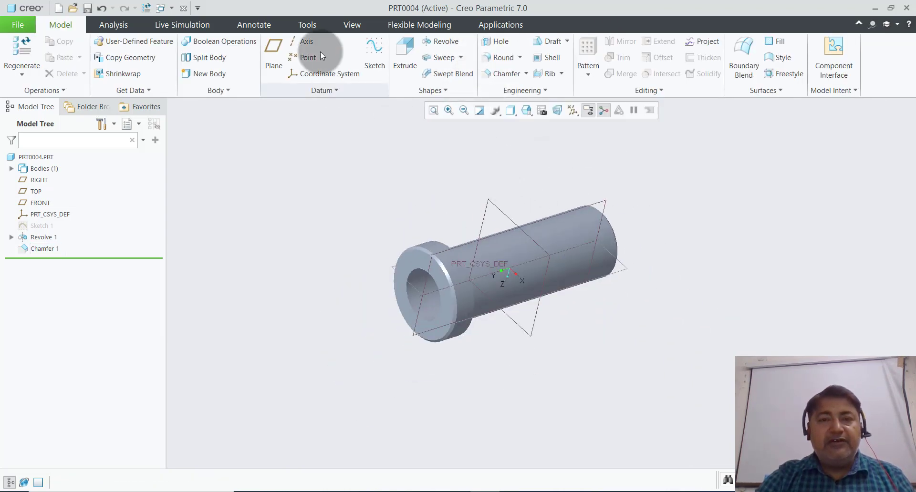
Step: Apply the gold std-metals appearance to the whole PRT0004 part
left_click(340, 25)
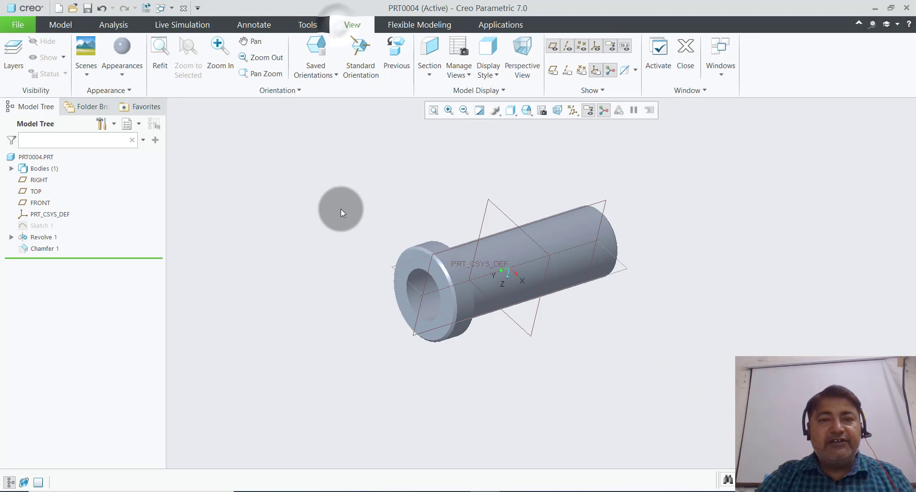
left_click(38, 158)
left_click(127, 74)
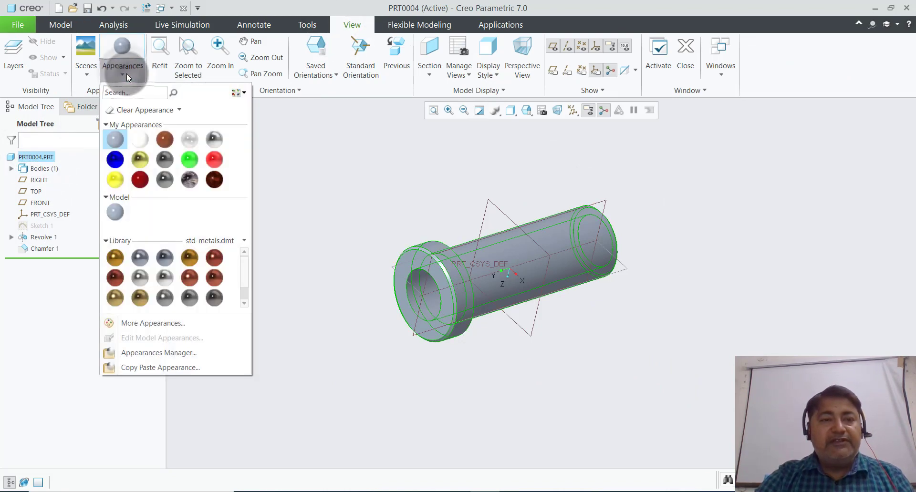
left_click(165, 140)
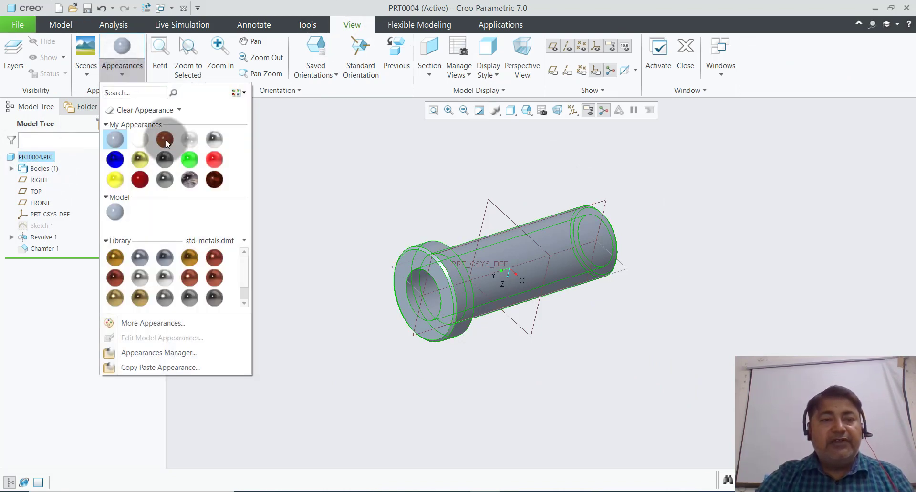
left_click(116, 258)
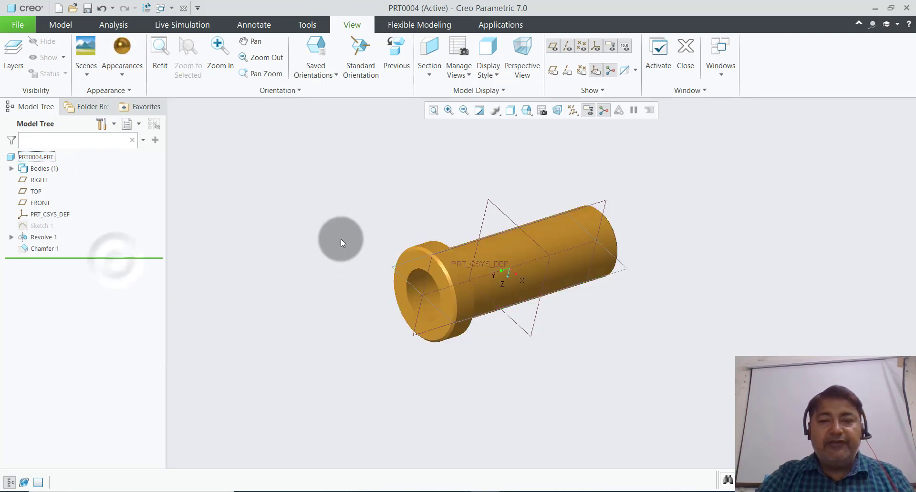
left_click(27, 24)
Step: Save a copy of the part named BUSH1
left_click(47, 102)
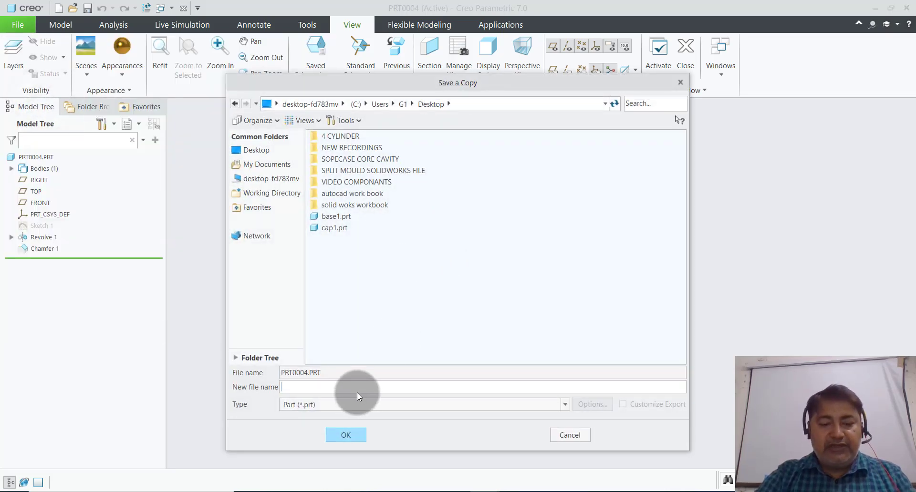
type("BUSH1")
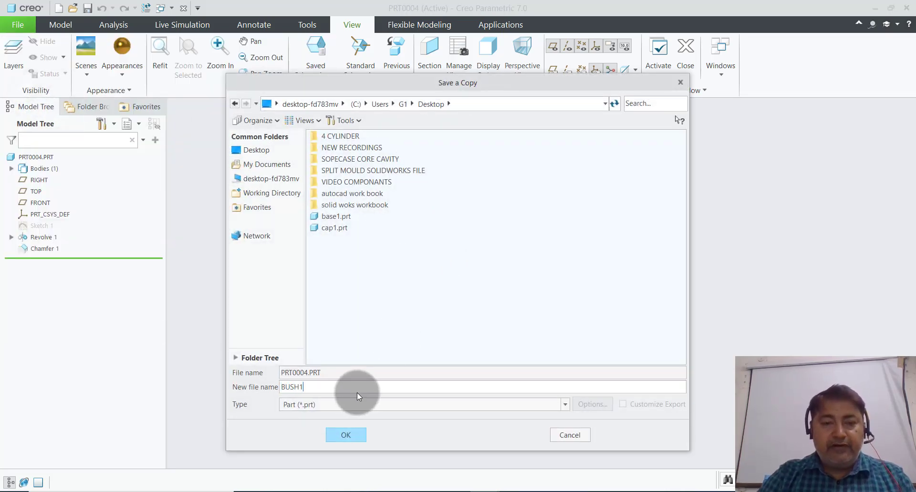
left_click(337, 439)
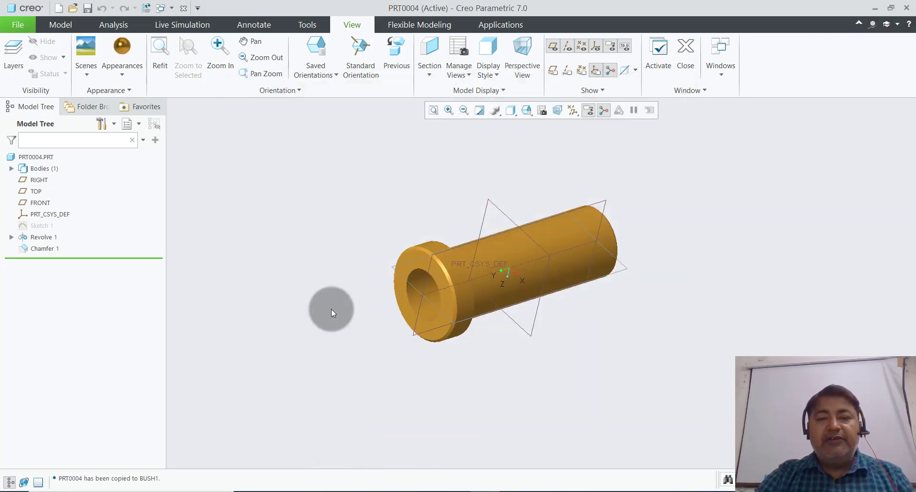
left_click(17, 25)
Step: Close the bush and create part PRT0005 using the mmns_part_solid_abs template
left_click(37, 150)
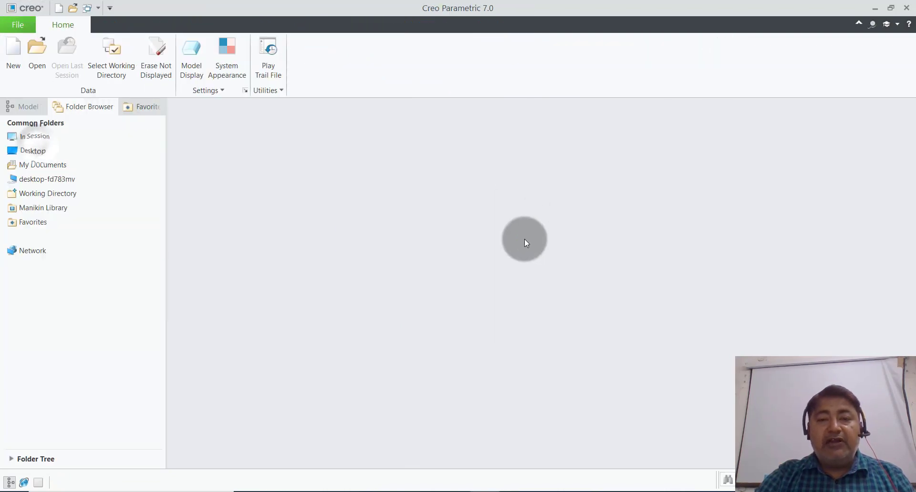
left_click(15, 58)
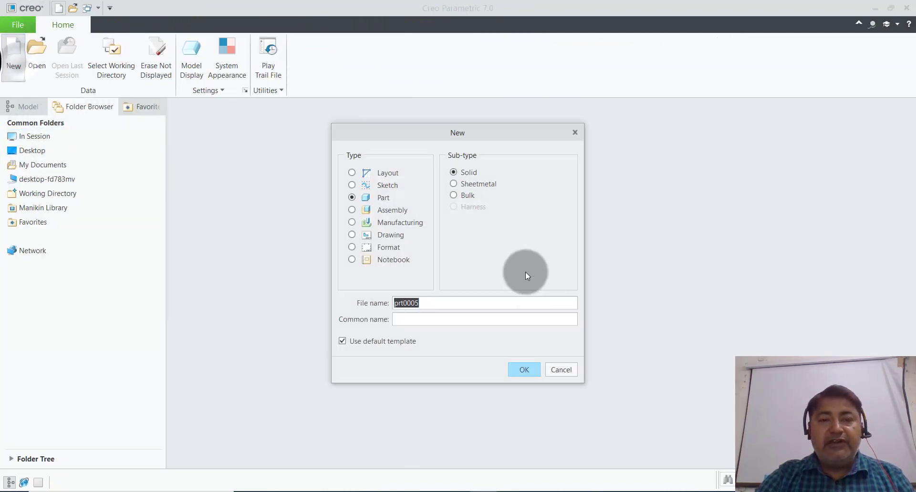
left_click(374, 340)
left_click(534, 372)
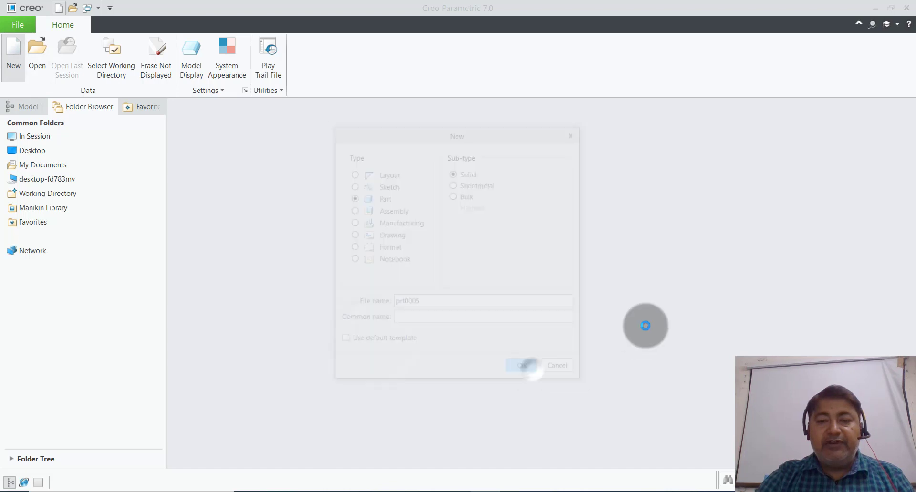
left_click(561, 225)
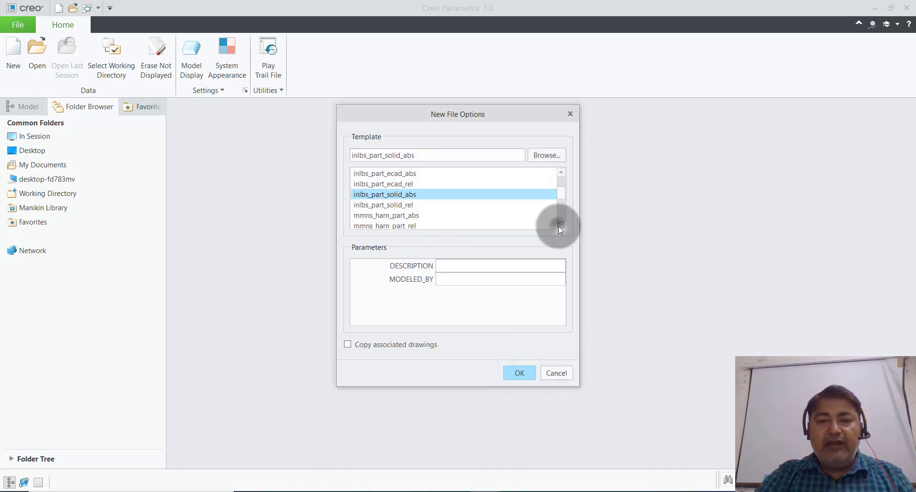
left_click(561, 225)
left_click(561, 225)
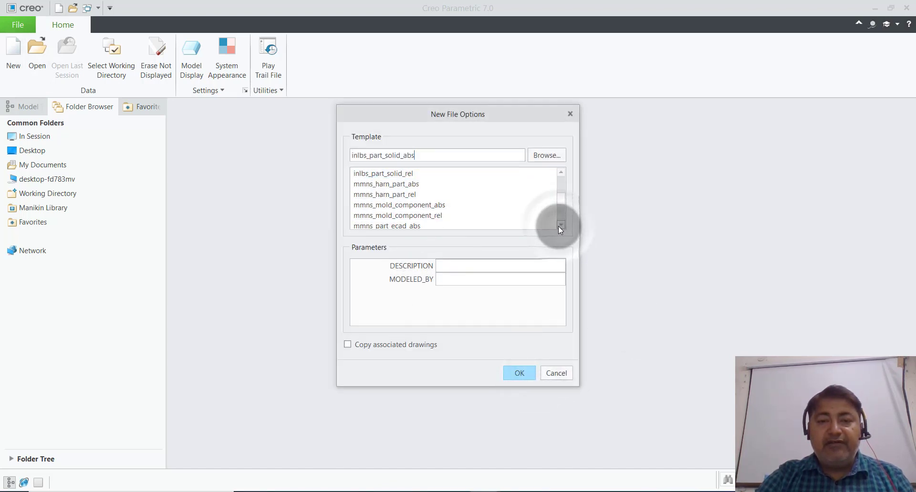
left_click(561, 225)
left_click(561, 225)
left_click(416, 219)
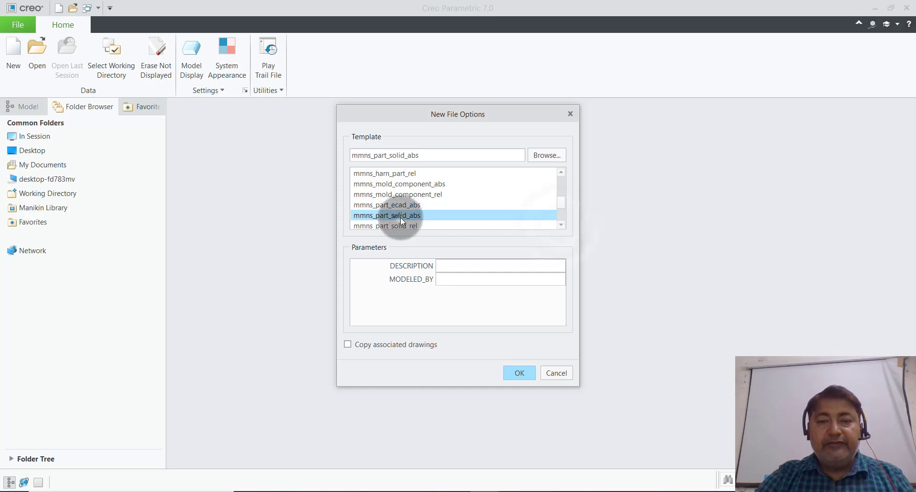
left_click(516, 370)
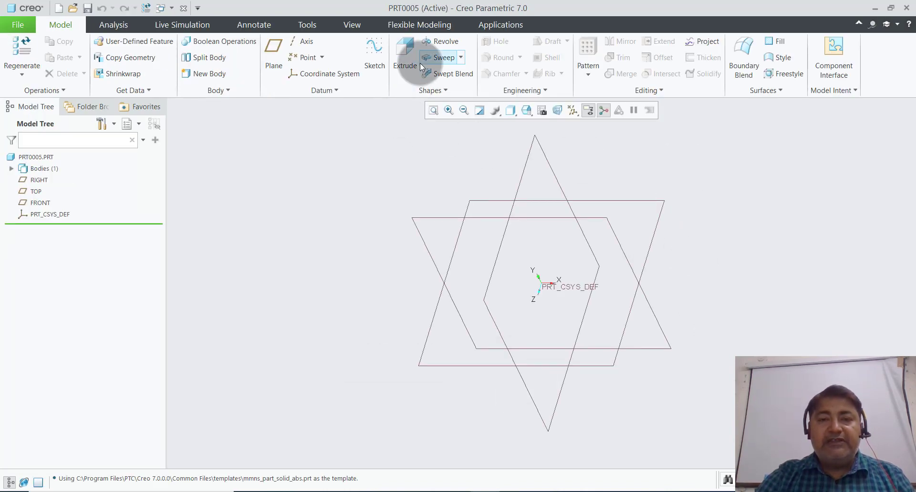
Step: Start a new sketch on the TOP datum plane
left_click(370, 76)
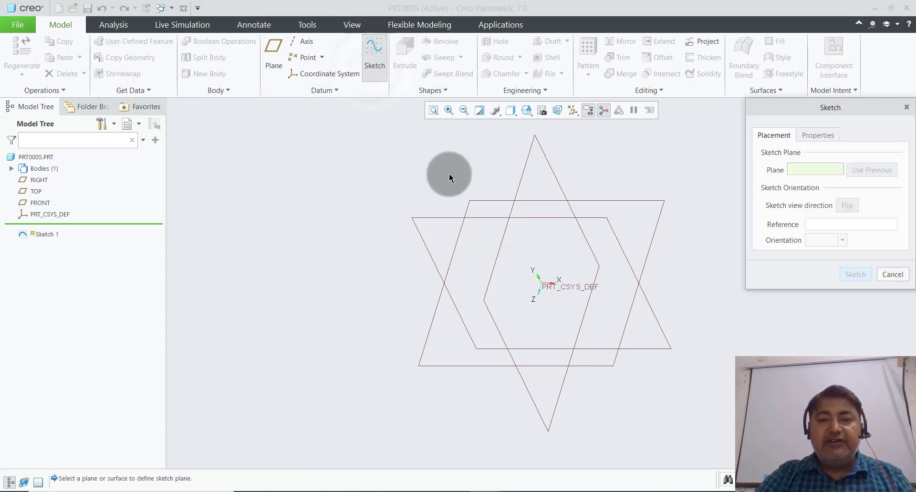
left_click(478, 198)
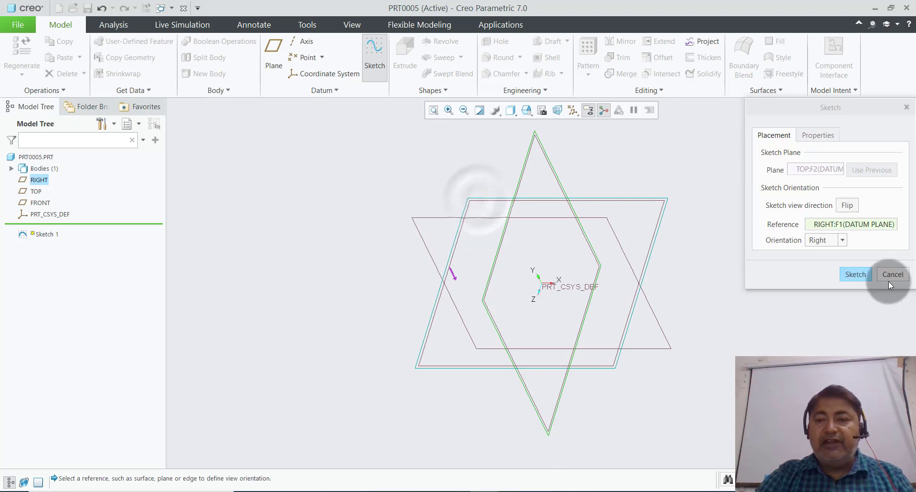
left_click(844, 280)
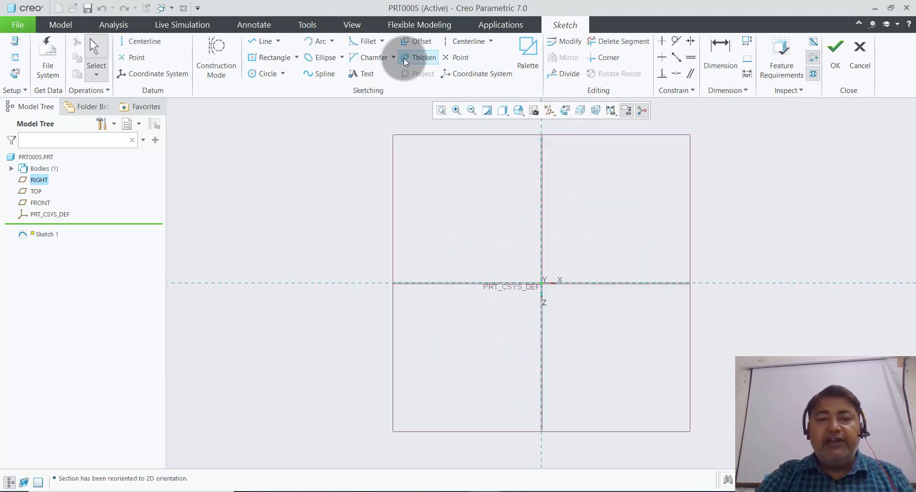
Step: Drag the 6-sided polygon from the Palette's Polygons tab into the sketch
left_click(528, 53)
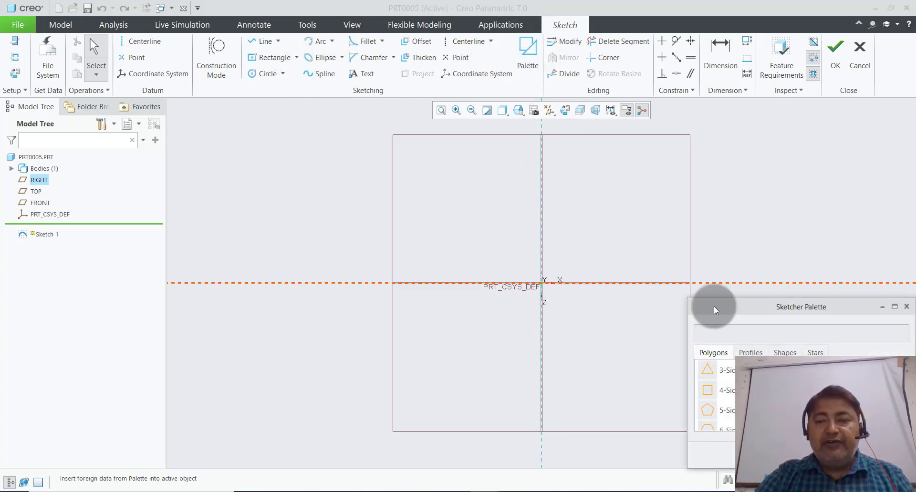
left_click(713, 352)
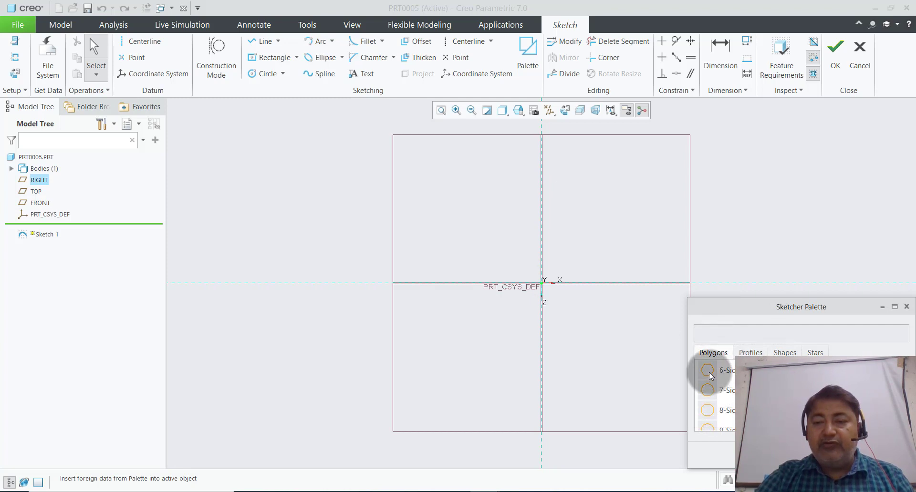
left_click_drag(711, 375, 524, 253)
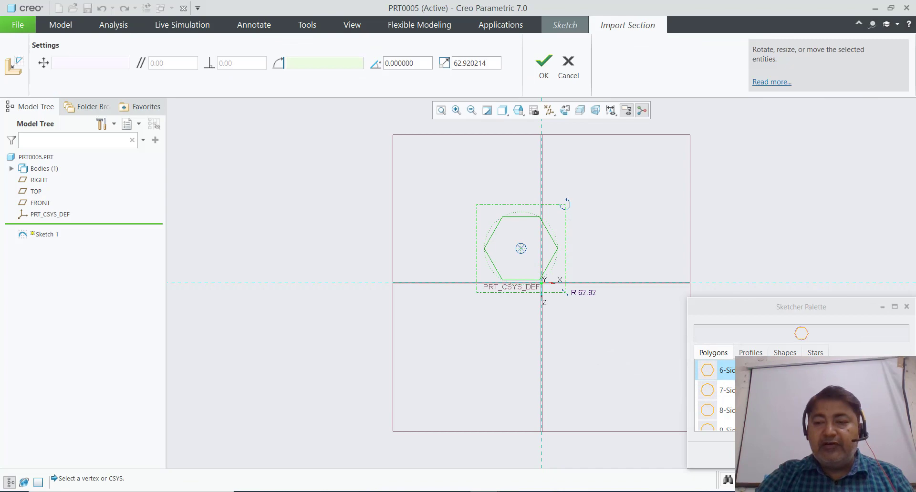
Step: Centre the imported hexagon on the origin with zero horizontal and vertical offsets
scroll(533, 252, "down", 4)
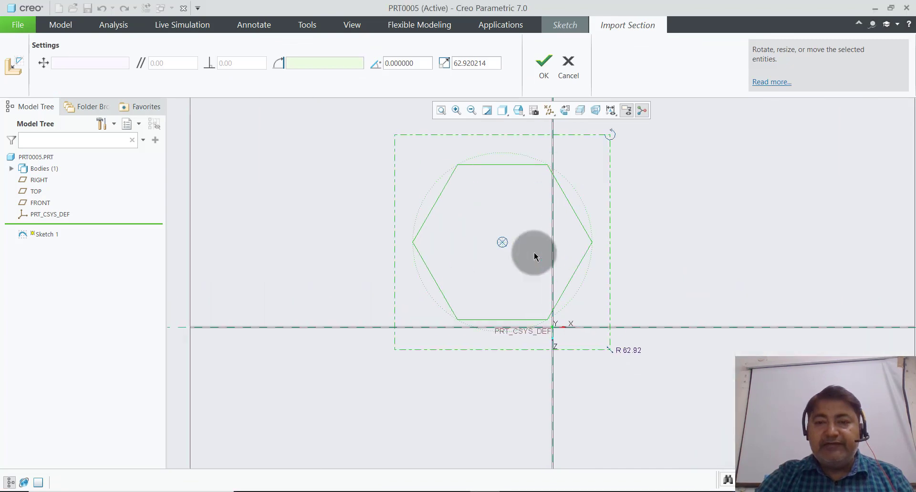
left_click(536, 80)
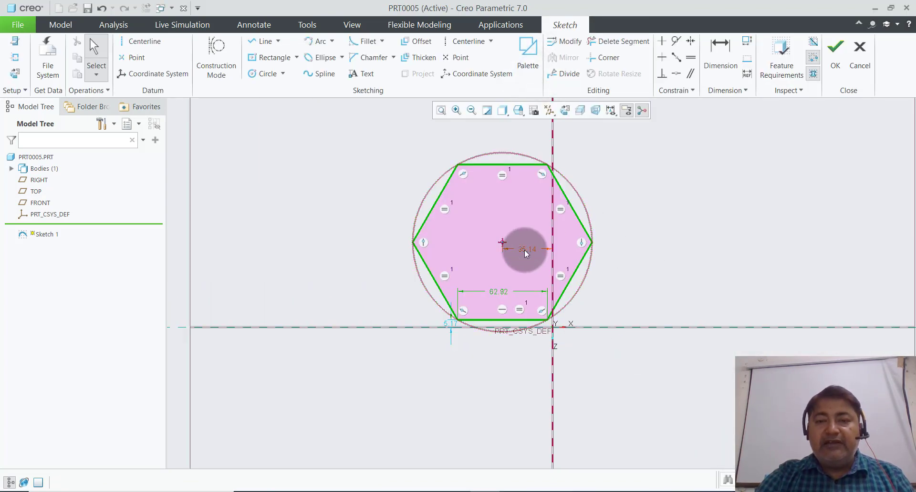
double_click(527, 249)
type("0")
key("Return")
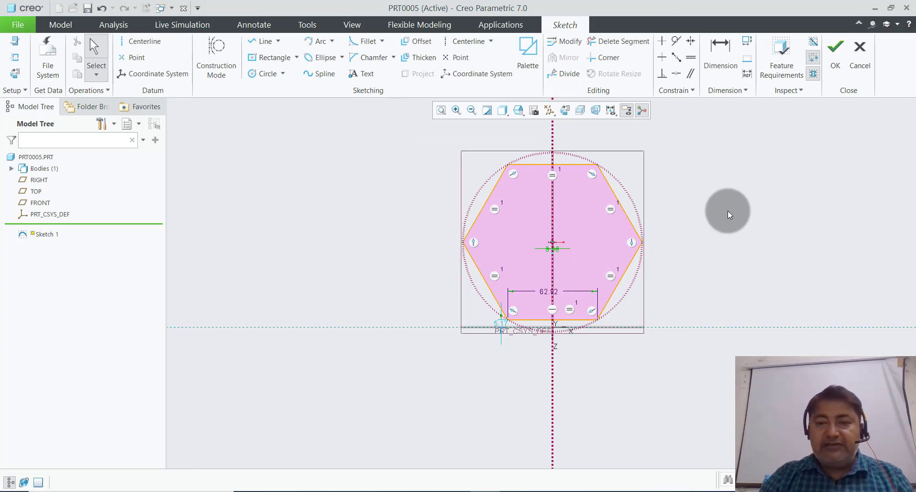
left_click(719, 72)
left_click(553, 244)
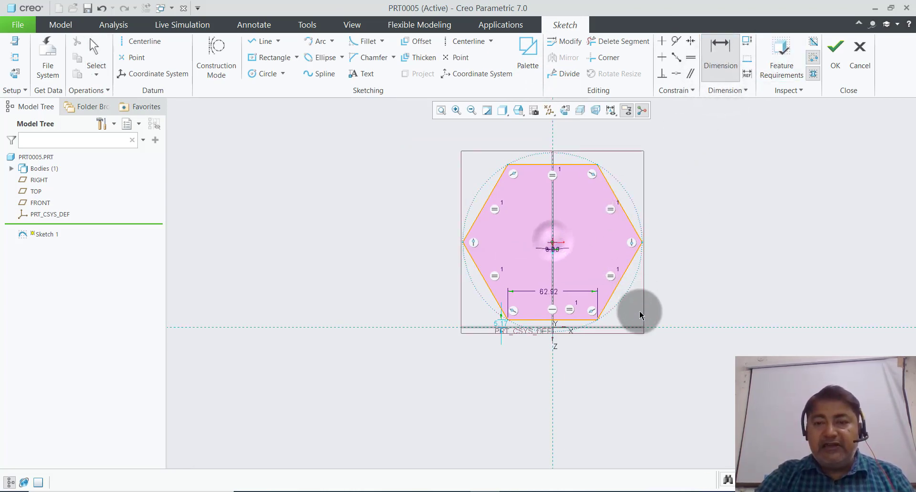
left_click(649, 328)
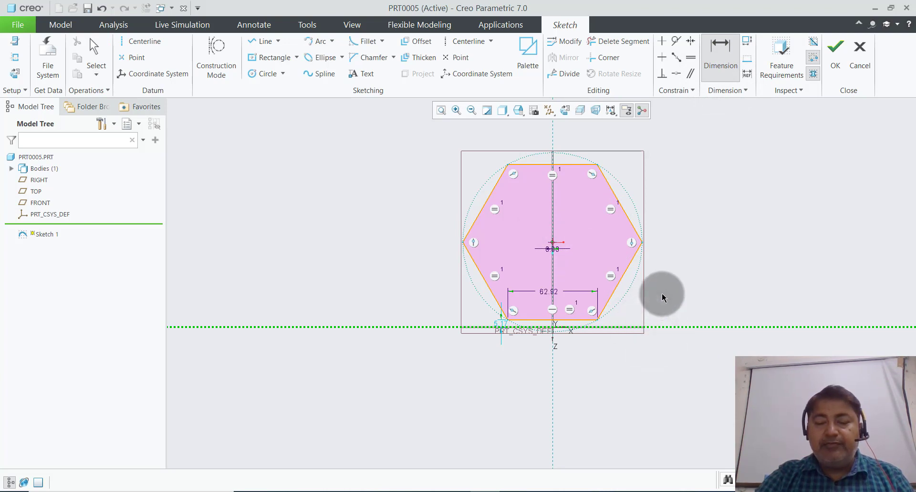
middle_click(668, 291)
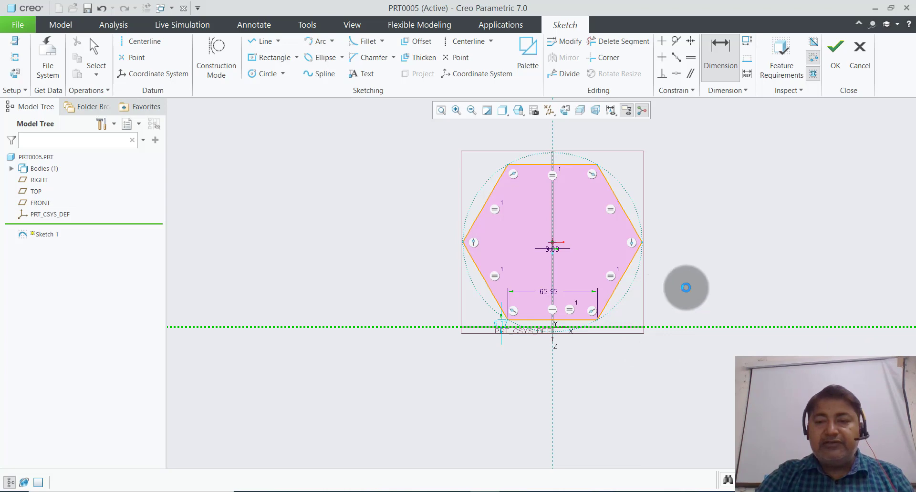
type("0.00")
key("Return")
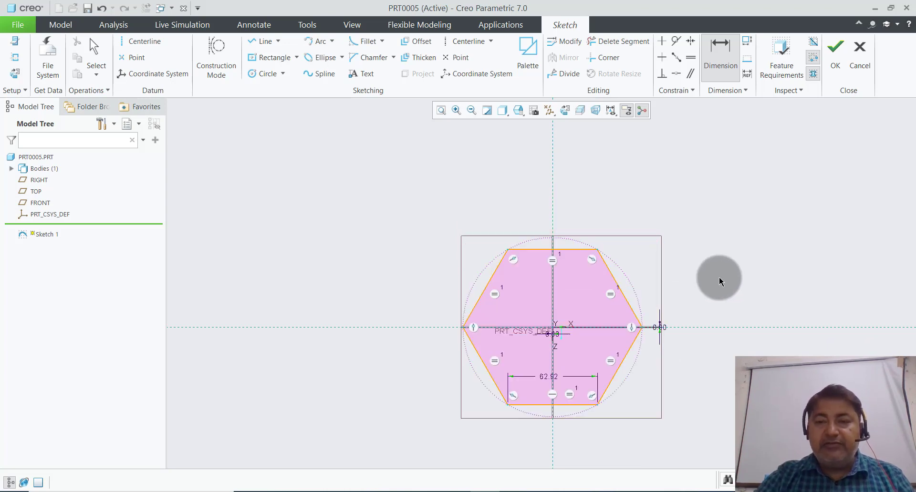
Step: Dimension the hexagon 14 across flats, removing the conflicting 62.92 dimension, and finish
scroll(605, 347, "down", 2)
scroll(531, 327, "down", 1)
scroll(531, 328, "up", 2)
scroll(650, 319, "down", 1)
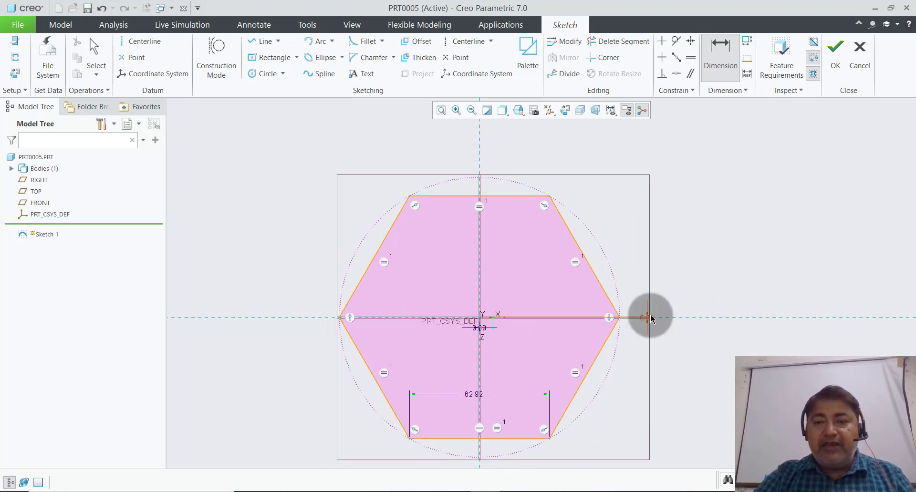
left_click(514, 197)
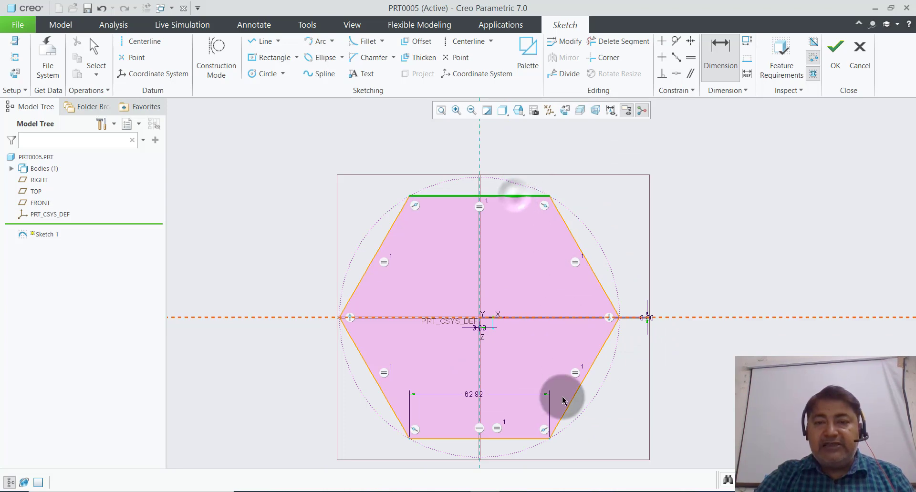
left_click(530, 438)
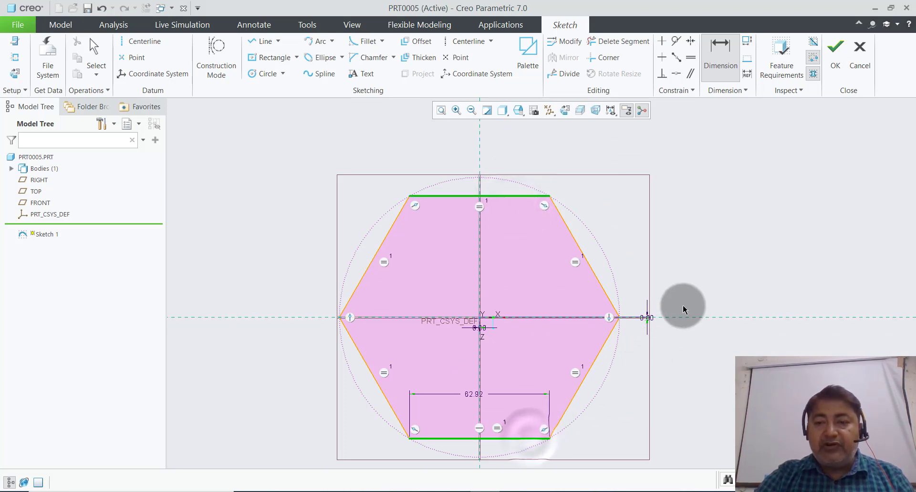
middle_click(662, 303)
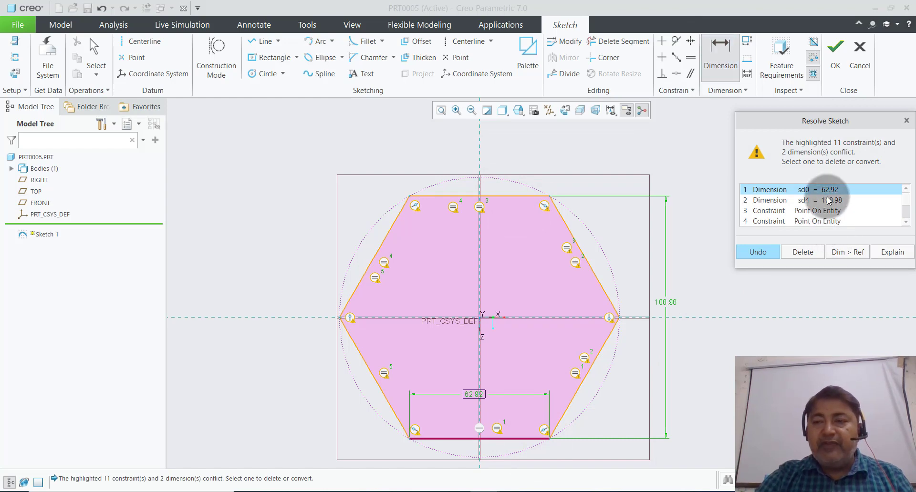
left_click(815, 260)
type("14")
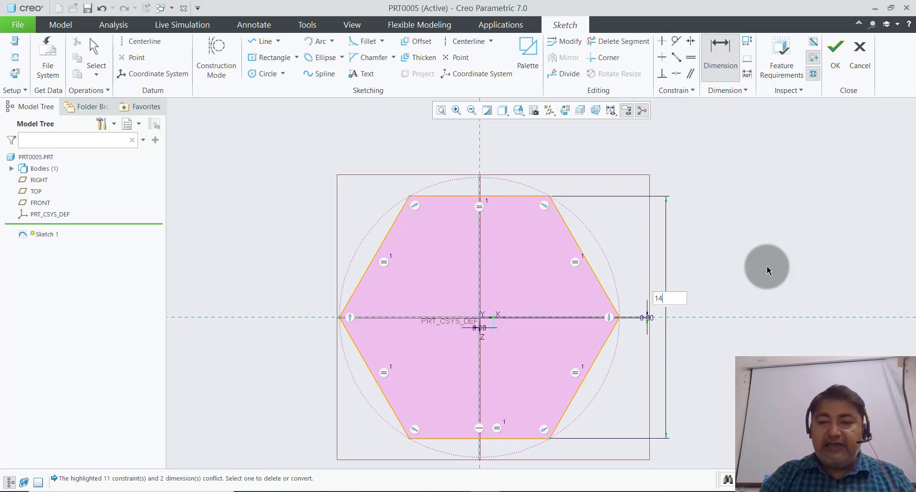
key("Return")
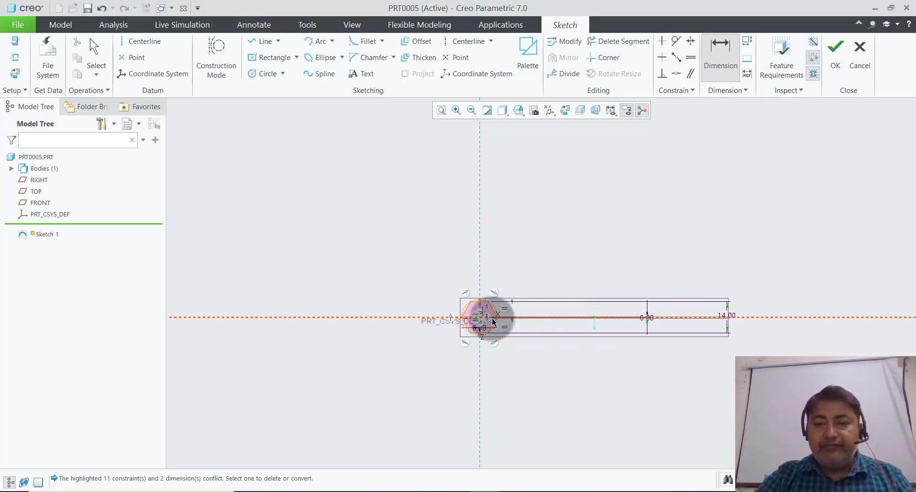
scroll(474, 319, "down", 4)
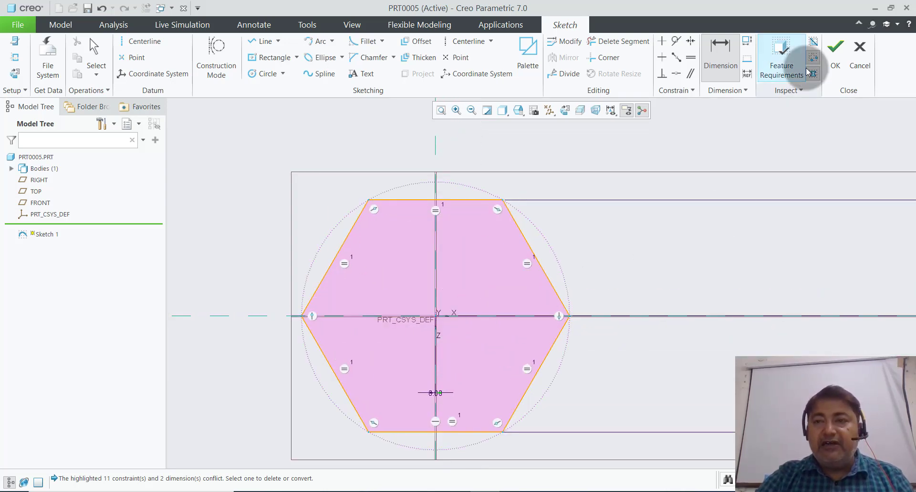
left_click(834, 58)
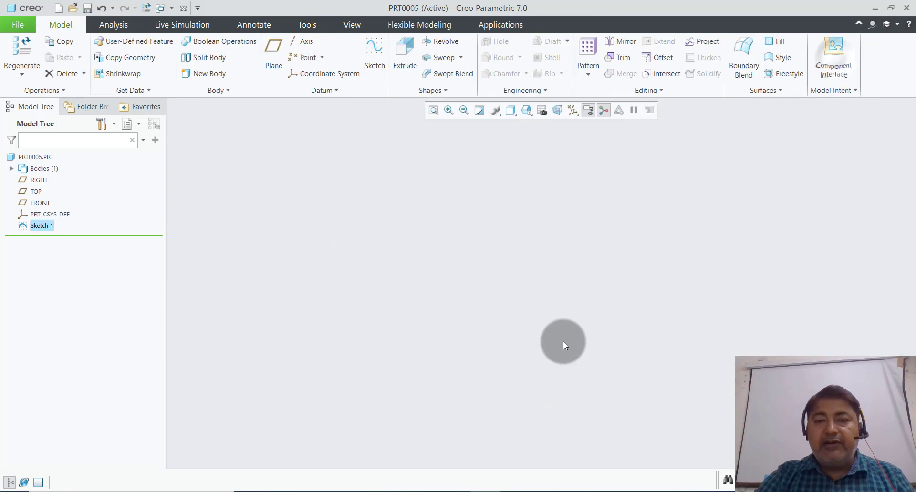
Step: Extrude Sketch 1 to a depth of 8 as Extrude 1
left_click(401, 72)
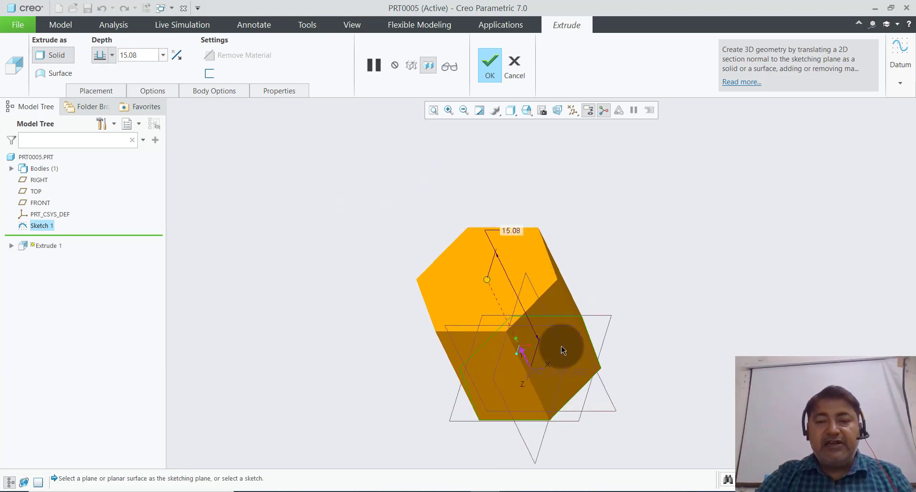
scroll(562, 385, "up", 4)
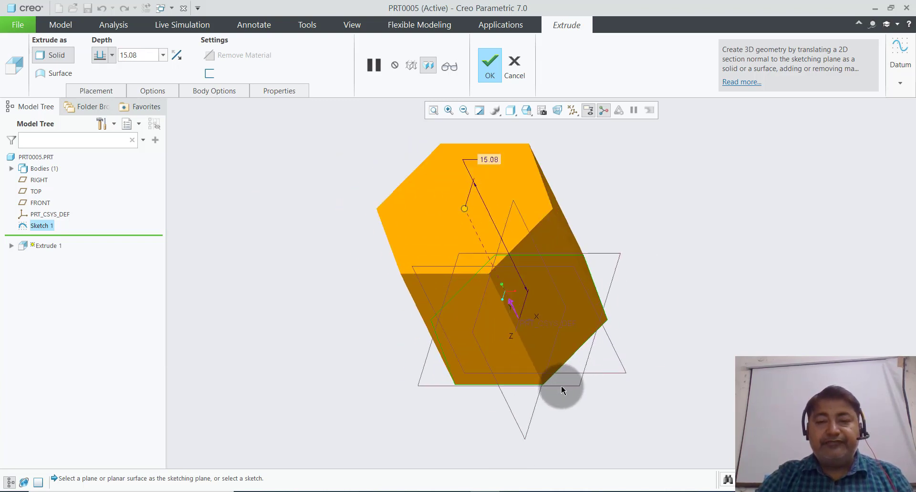
left_click(132, 55)
type("8")
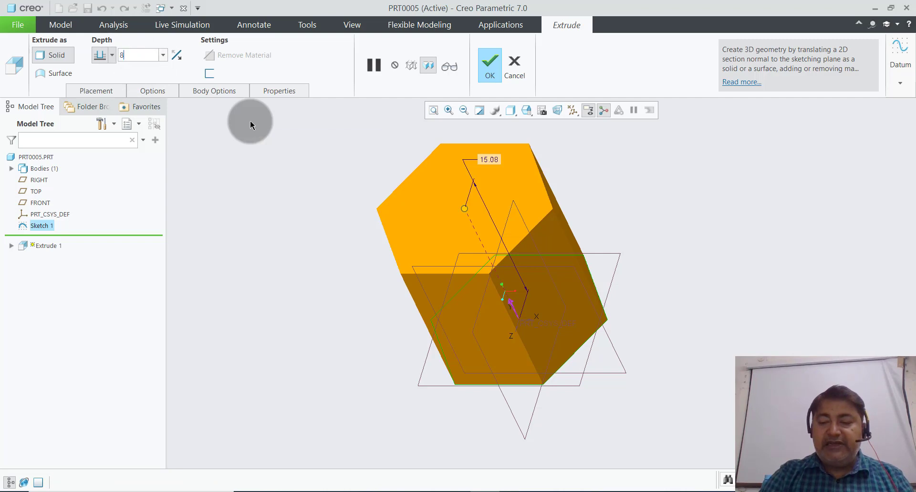
key("Return")
left_click(496, 68)
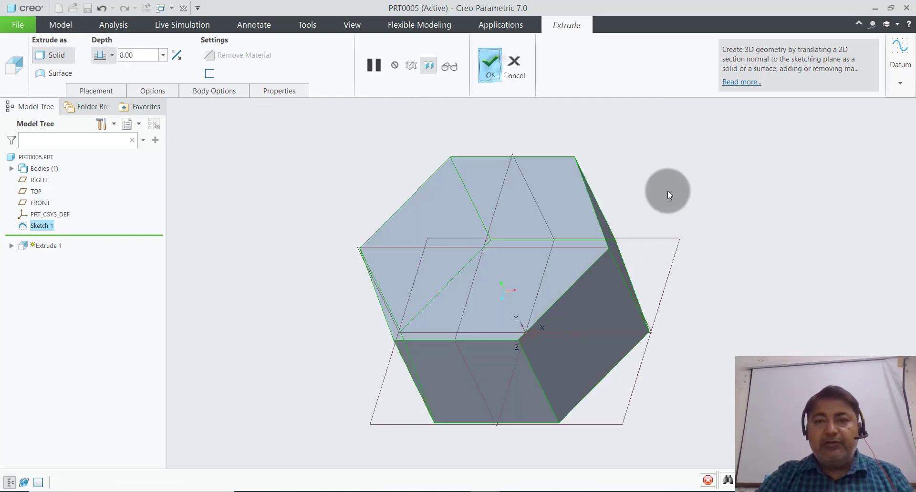
scroll(627, 294, "down", 2)
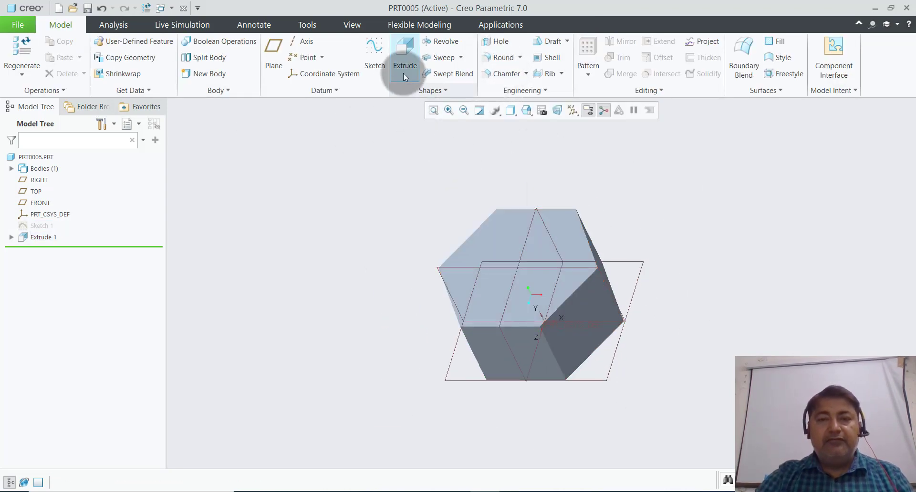
Step: Start Sketch 2 on the hex head's face
left_click(372, 61)
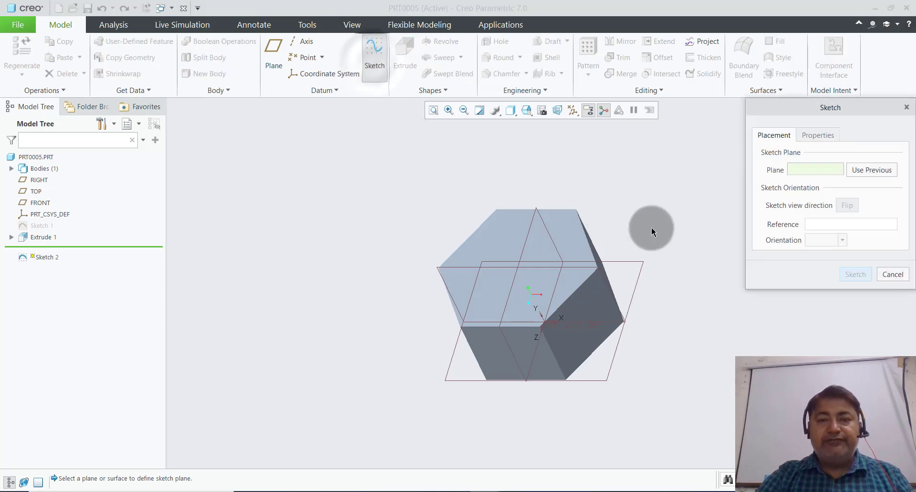
mouse_move(651, 228)
middle_mouse_down()
mouse_move(623, 178)
mouse_move(697, 327)
mouse_move(578, 324)
middle_mouse_up()
left_click(578, 323)
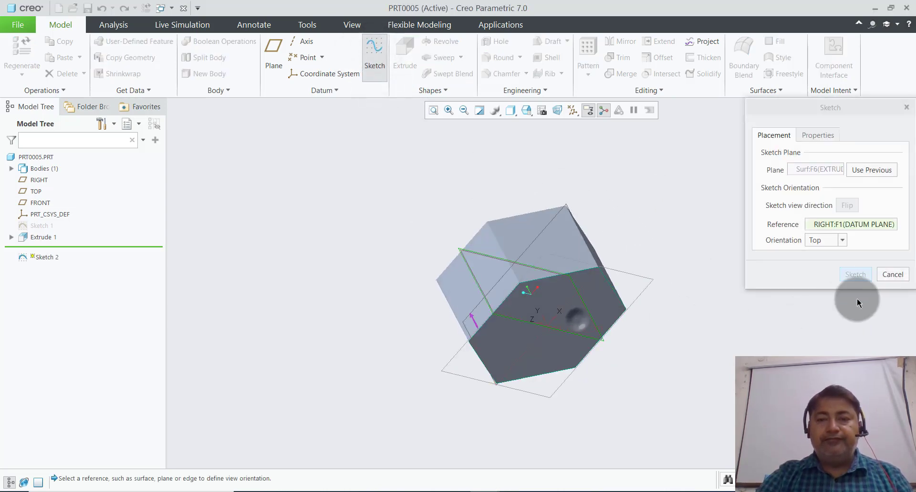
left_click(855, 275)
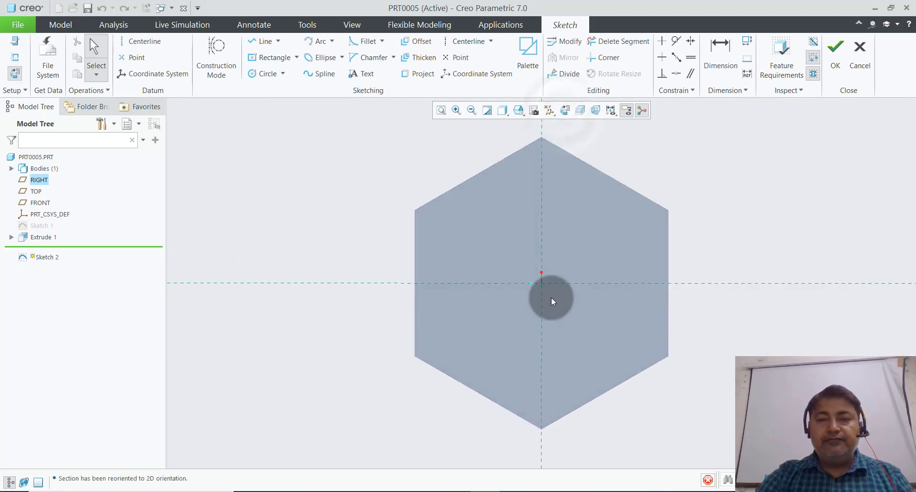
Step: Draw a circle centred on the origin with diameter 10
left_click(273, 75)
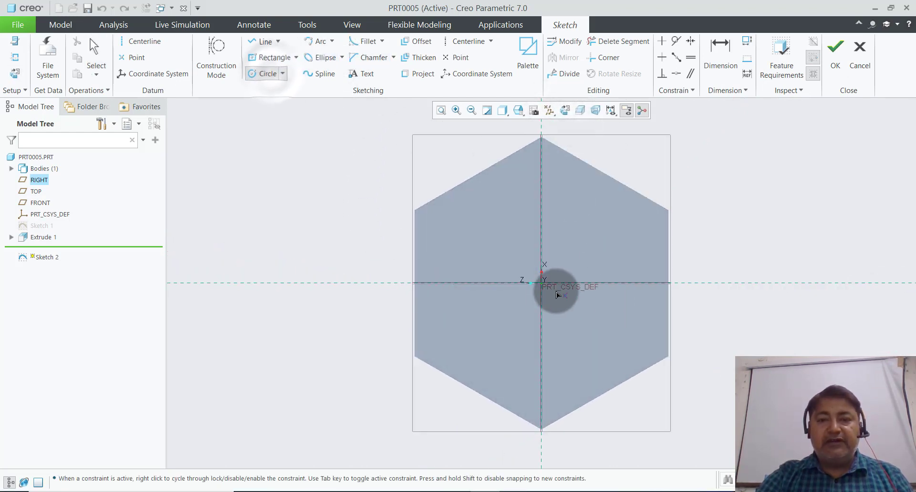
left_click(541, 283)
middle_click(575, 220)
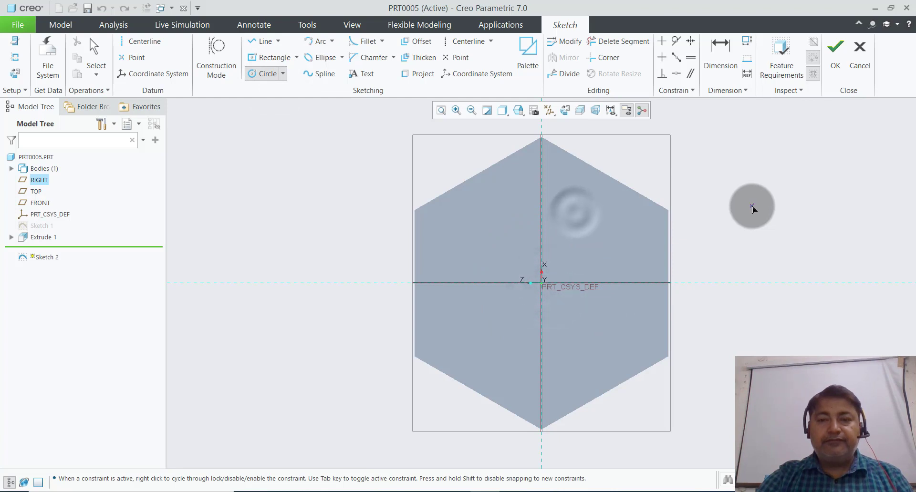
left_click(542, 284)
left_click(575, 208)
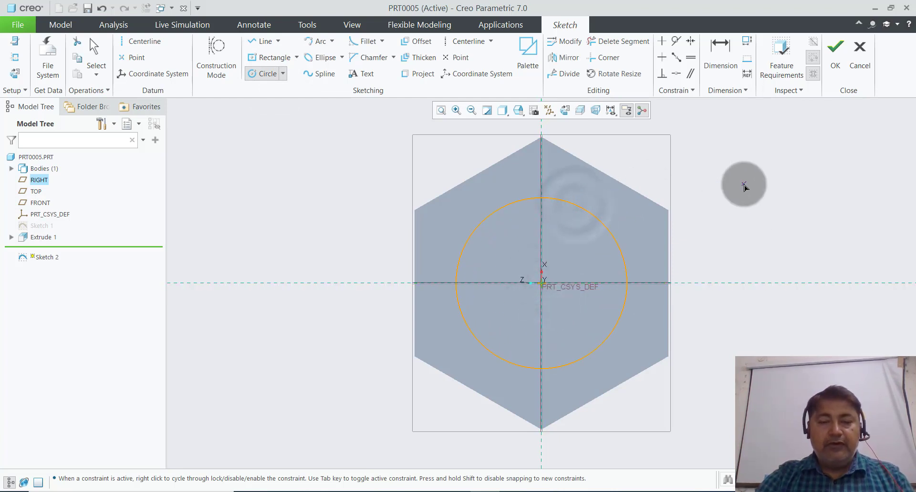
middle_click(745, 187)
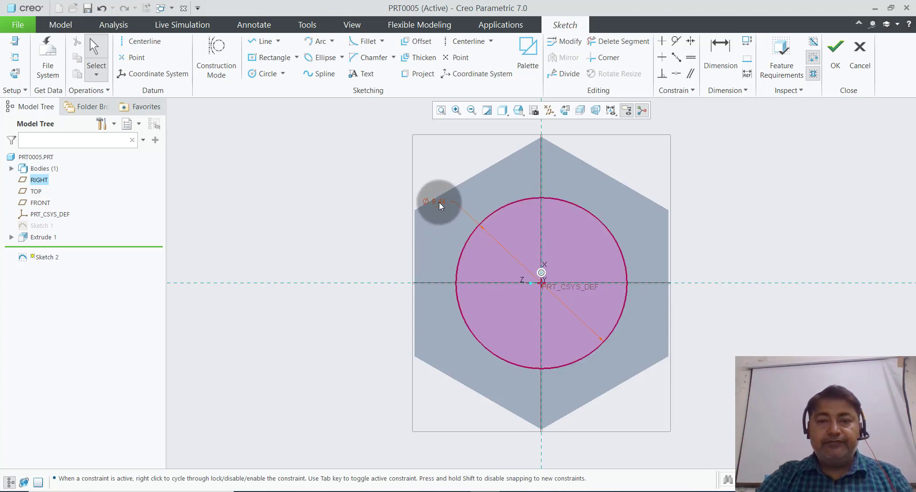
left_click_drag(443, 199, 370, 177)
double_click(370, 177)
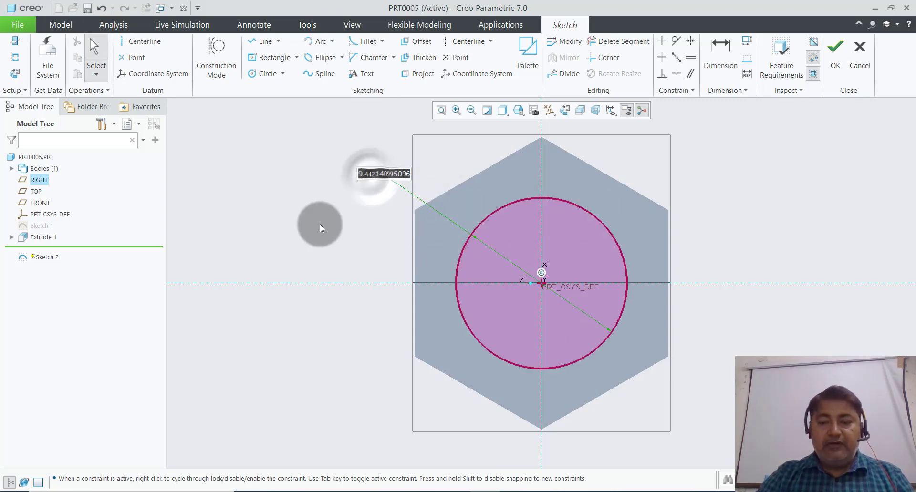
type("10")
key("Return")
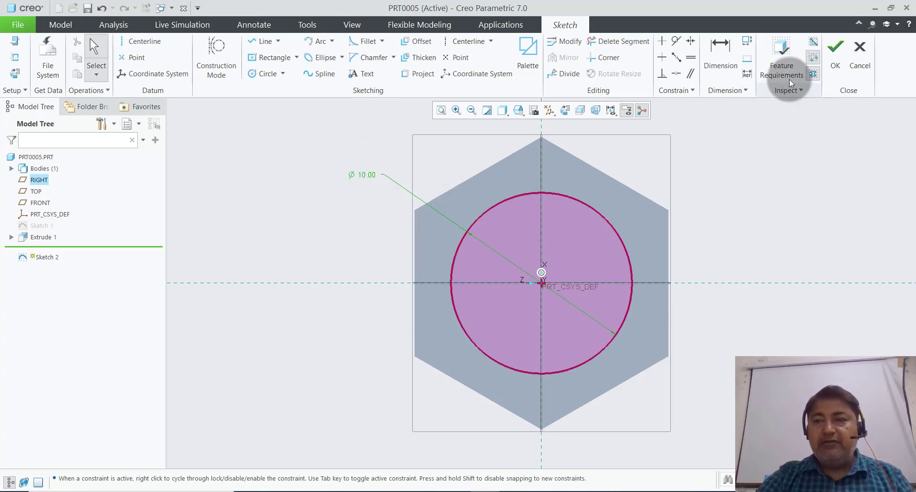
left_click(860, 56)
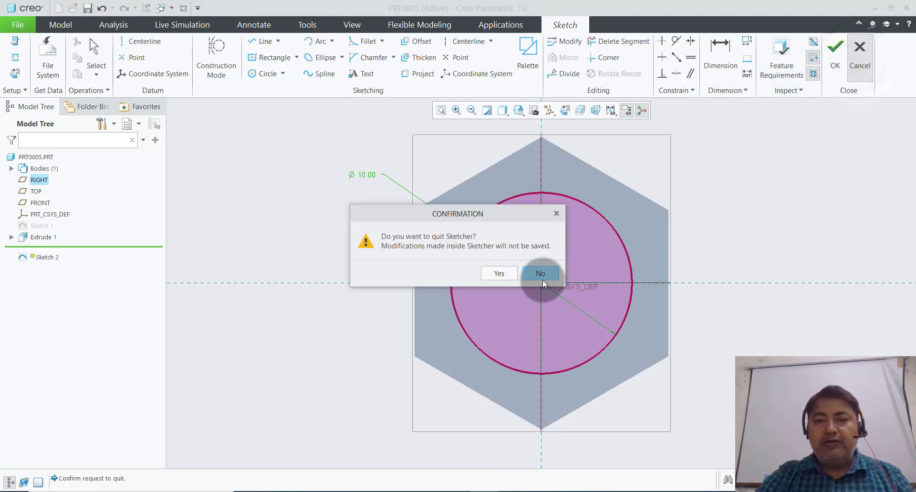
left_click(540, 273)
Step: Extrude the Ø10 circle sketch 50 deep to form the shank
left_click(835, 56)
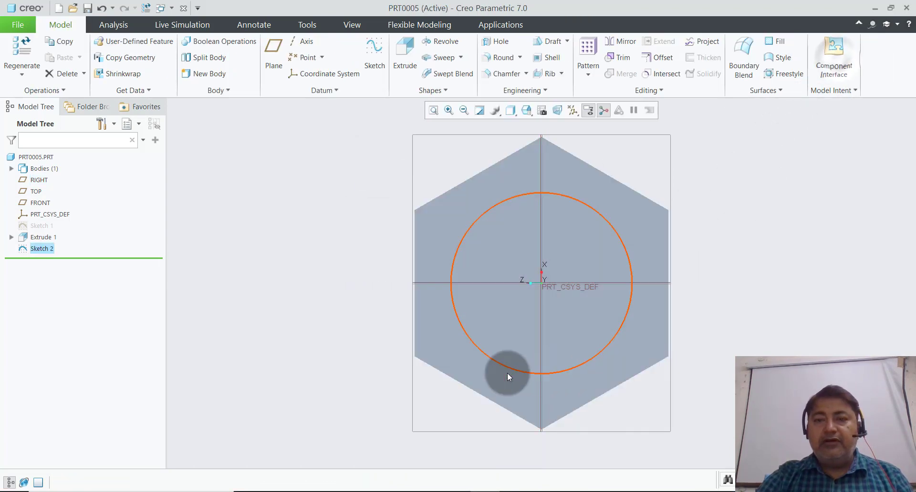
middle_click_drag(483, 358, 459, 331)
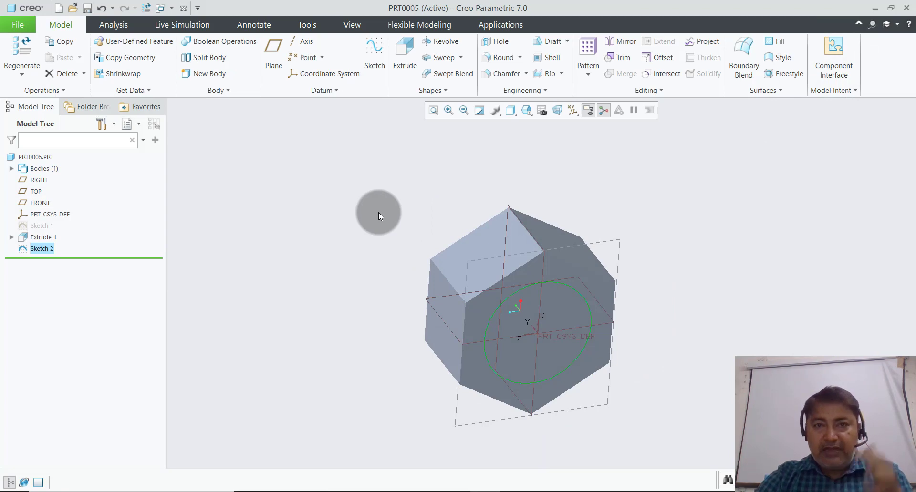
left_click(403, 91)
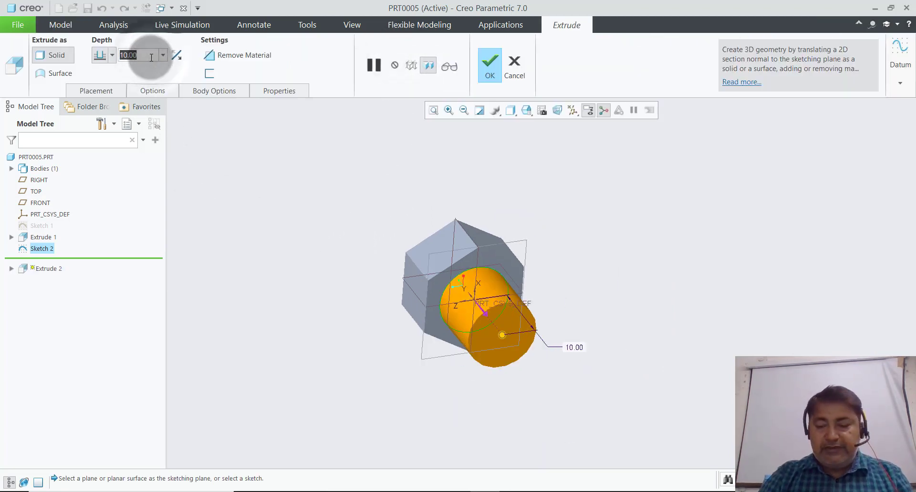
type("50")
key("Return")
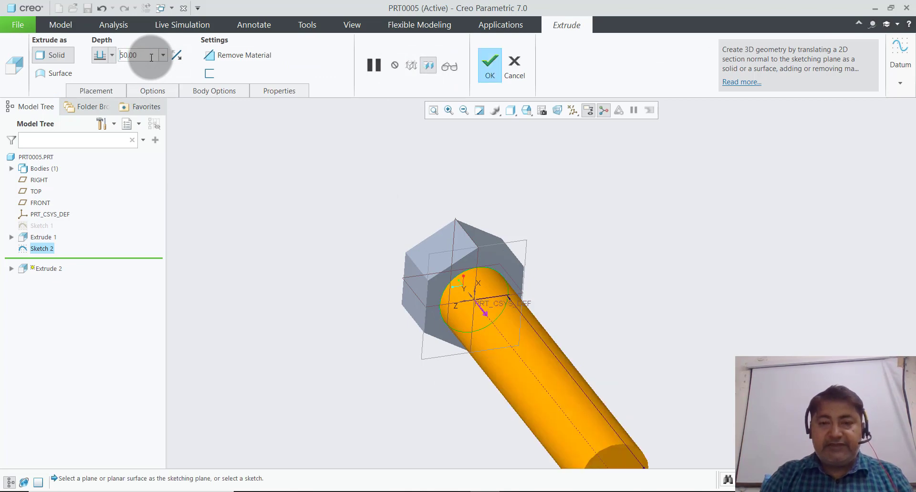
left_click(179, 135)
scroll(429, 305, "up", 3)
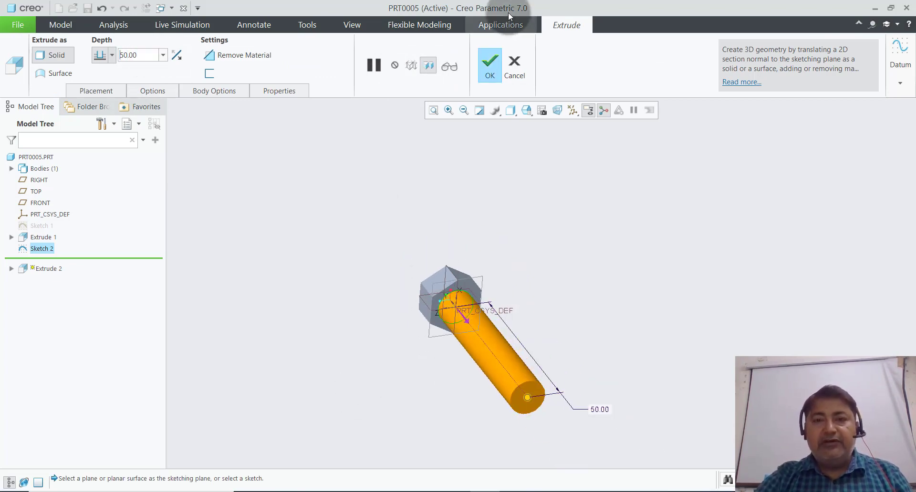
left_click(542, 290)
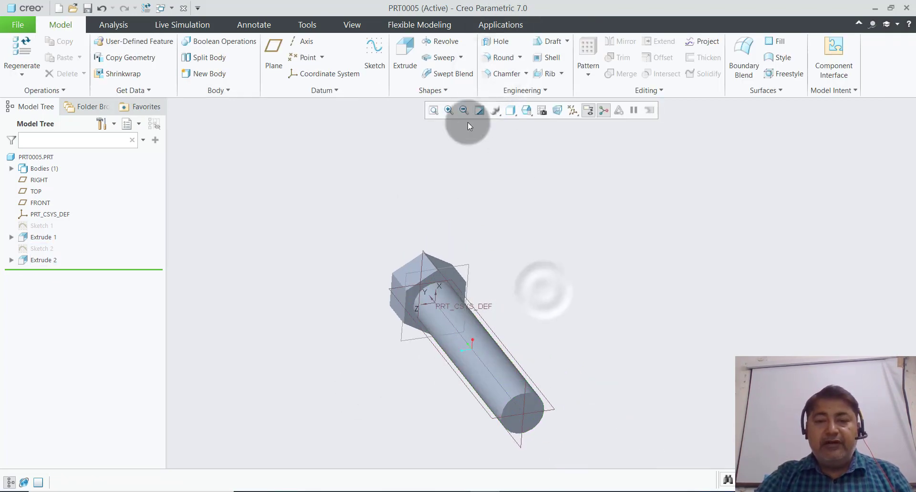
Step: Add a D x D 1.00 chamfer to the shank's circular end edge
left_click(506, 70)
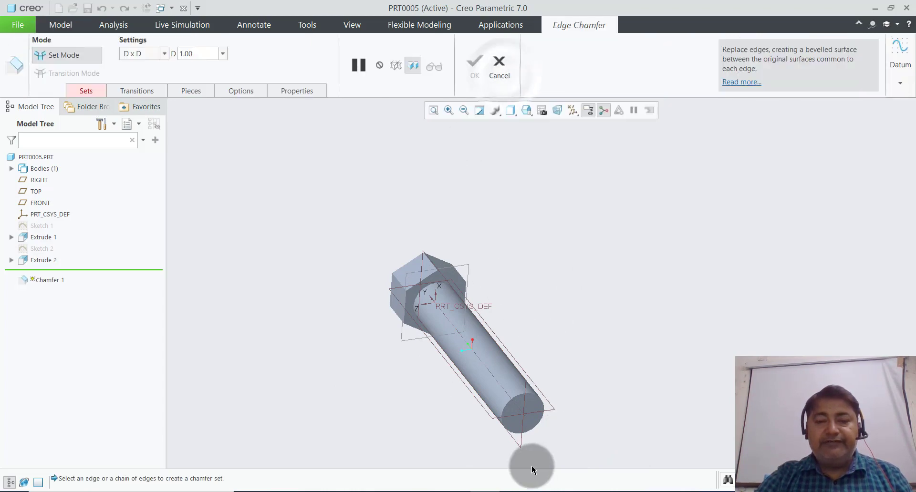
scroll(531, 465, "down", 2)
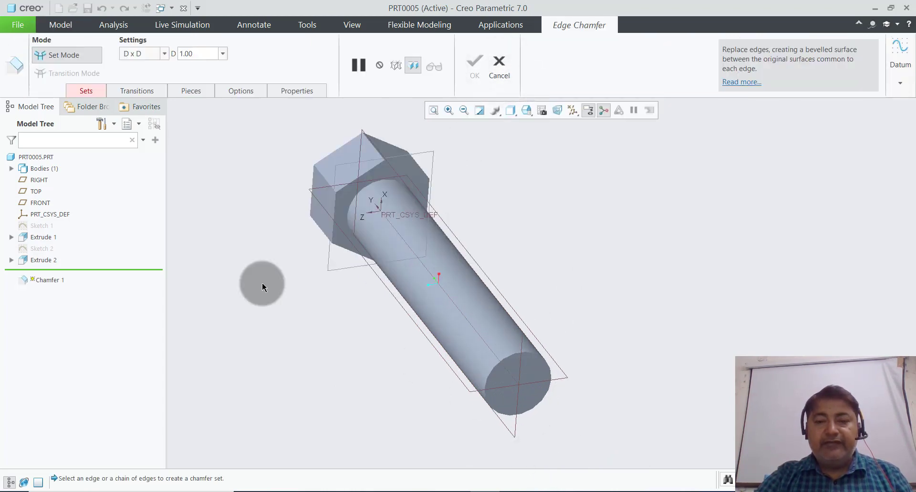
left_click(490, 373)
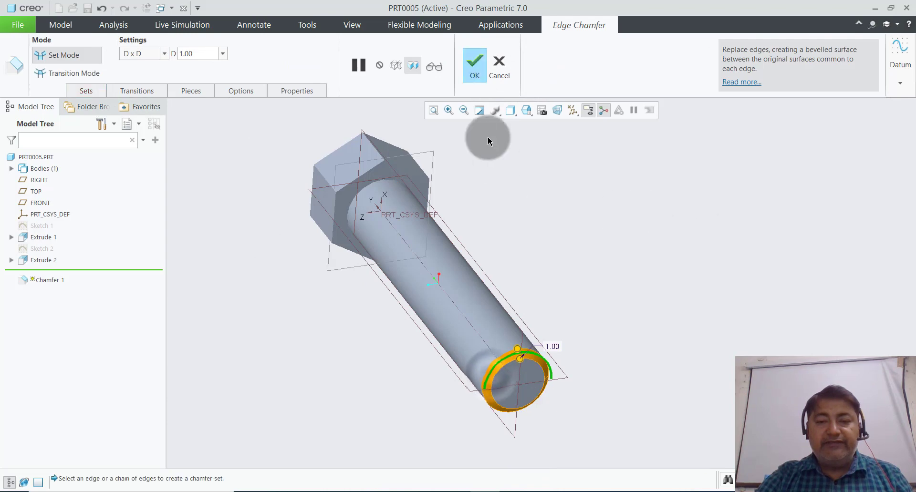
left_click(485, 68)
scroll(559, 245, "up", 1)
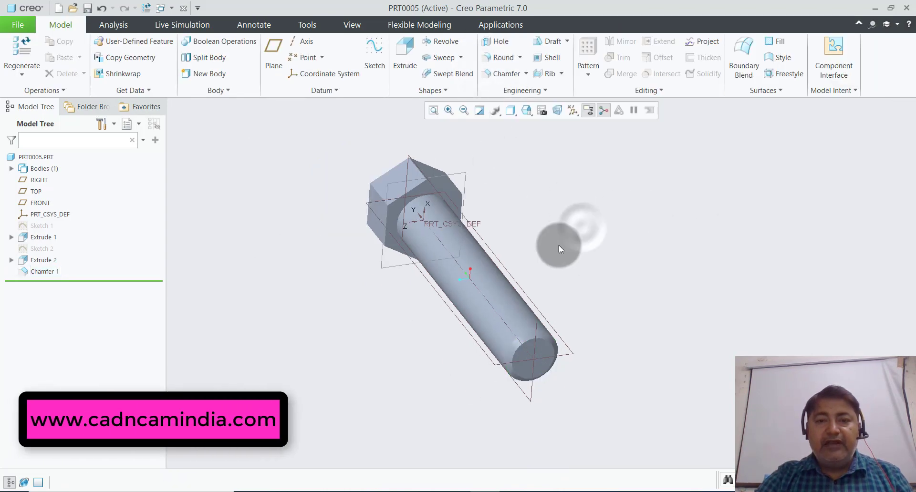
scroll(555, 248, "down", 2)
middle_click_drag(555, 248, 613, 302)
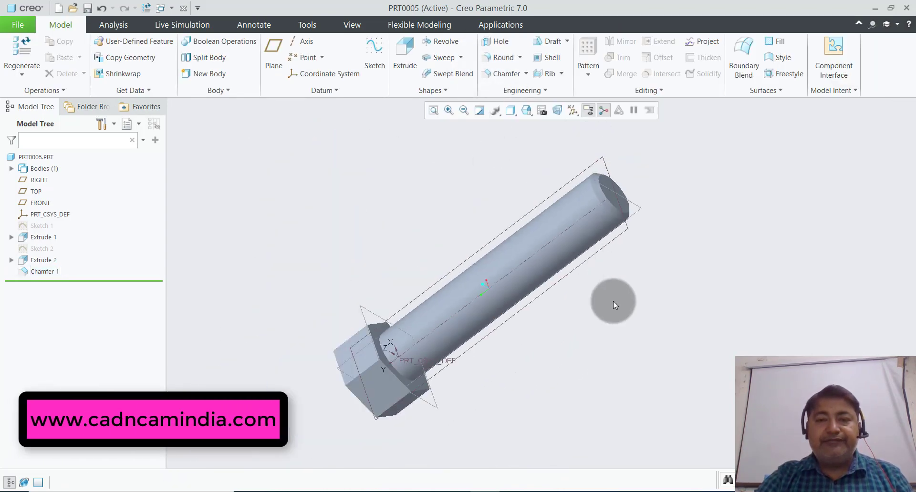
Step: Start a helical sweep and open its profile sketch on the RIGHT plane, viewed face-on
left_click(460, 57)
left_click(452, 83)
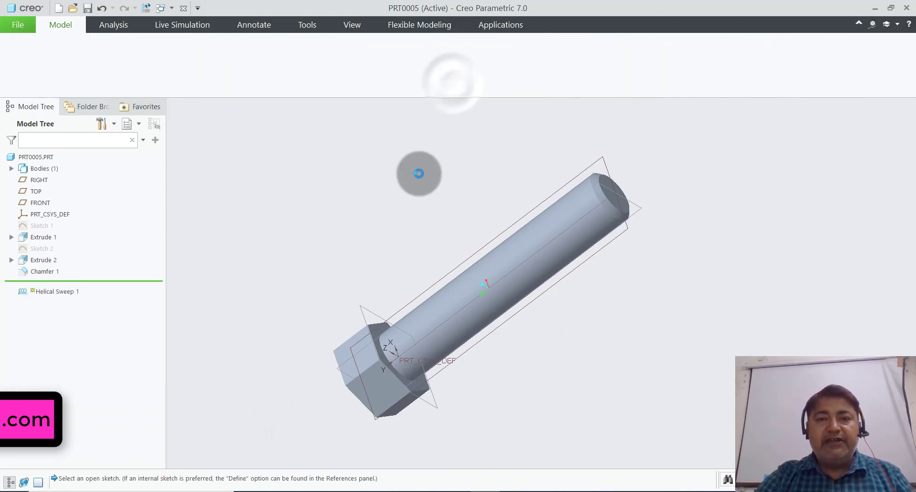
left_click(95, 92)
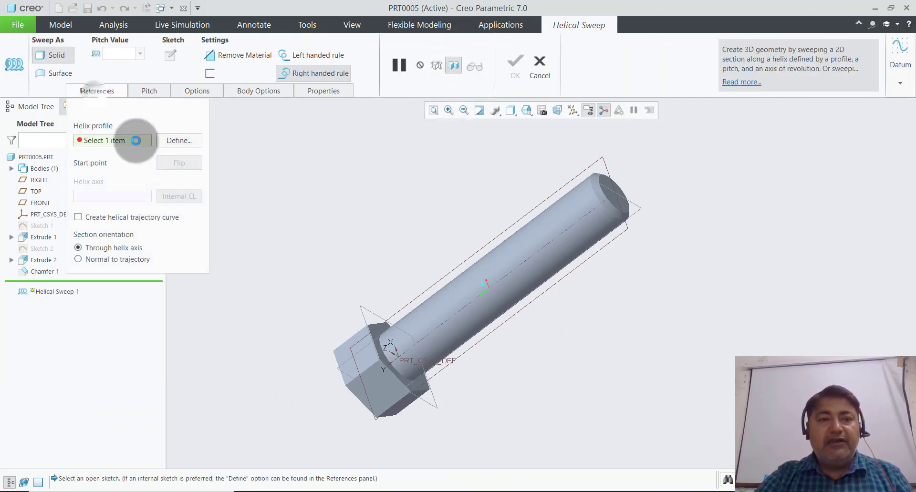
left_click(176, 140)
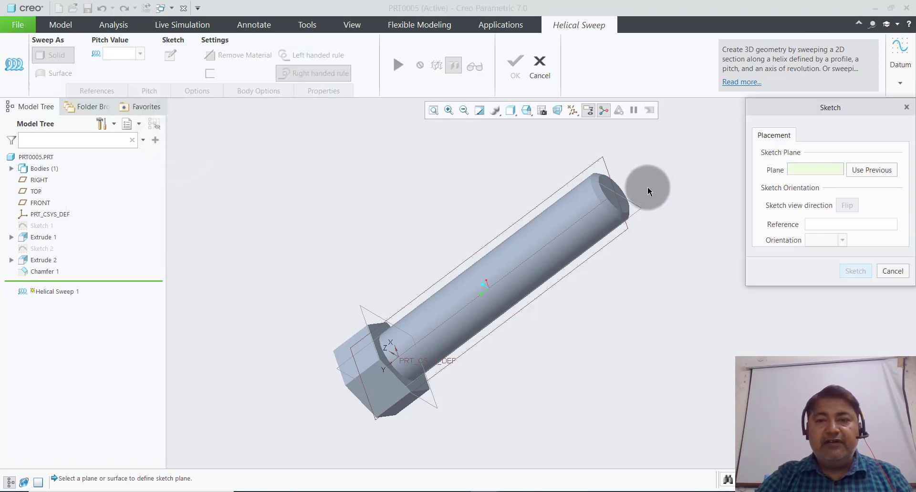
left_click(640, 205)
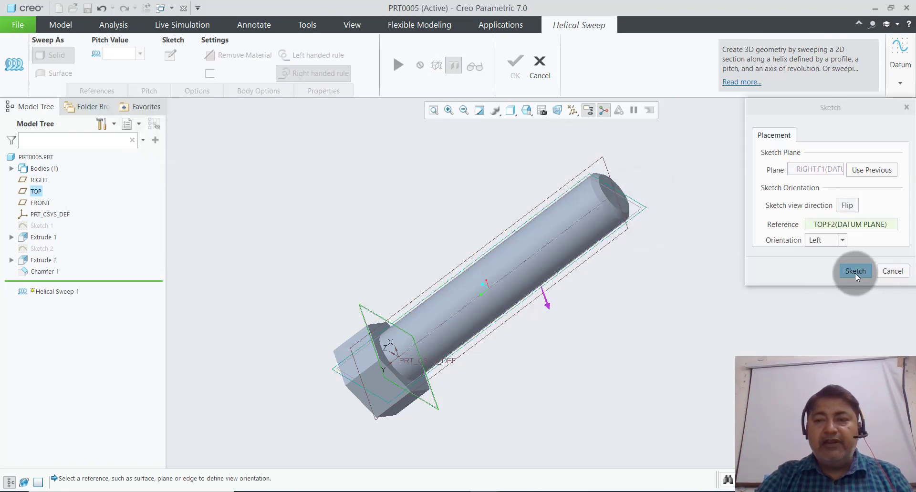
left_click(855, 272)
left_click(565, 116)
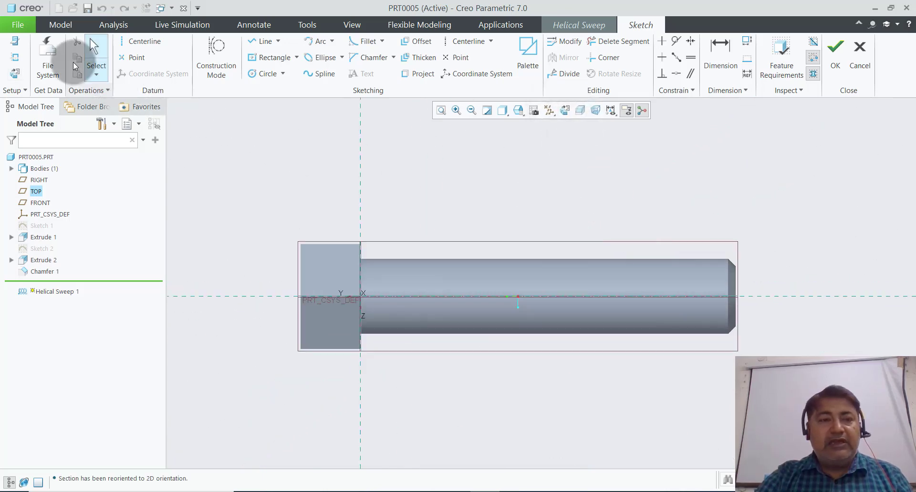
Step: Add the shank's top edge as a sketch reference
left_click(15, 58)
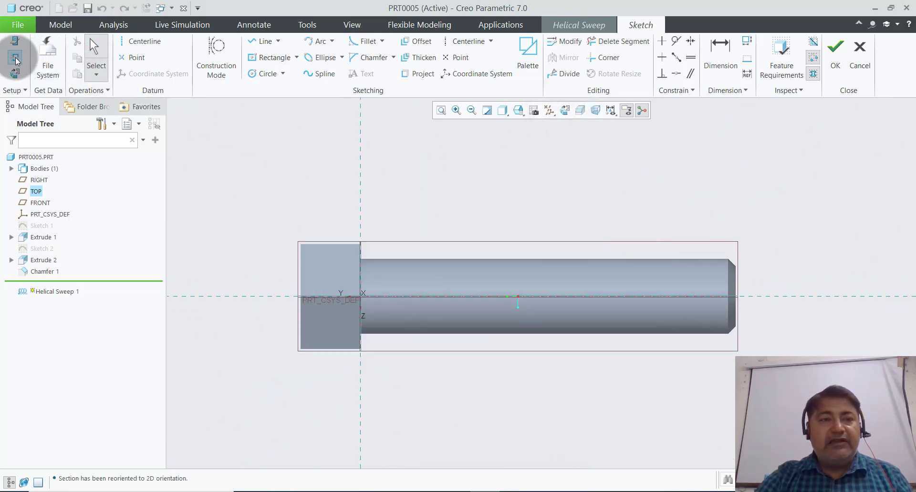
left_click(501, 259)
left_click(889, 299)
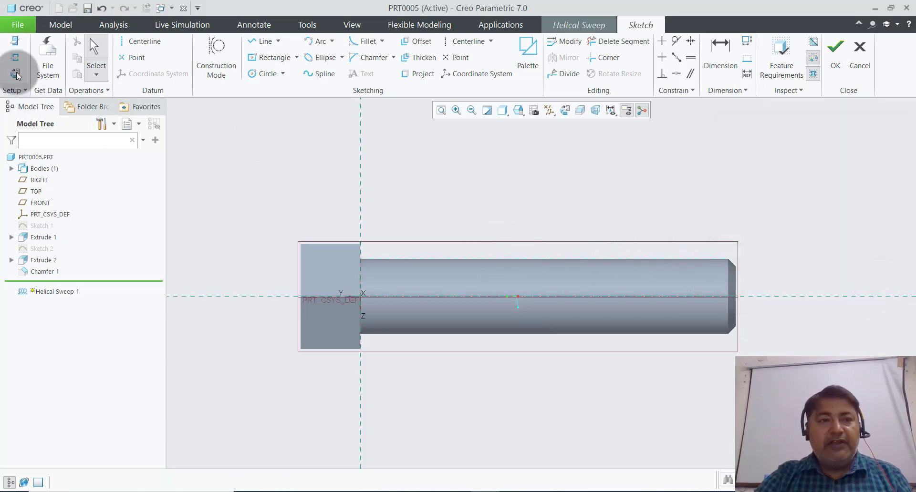
left_click(14, 58)
left_click(492, 262)
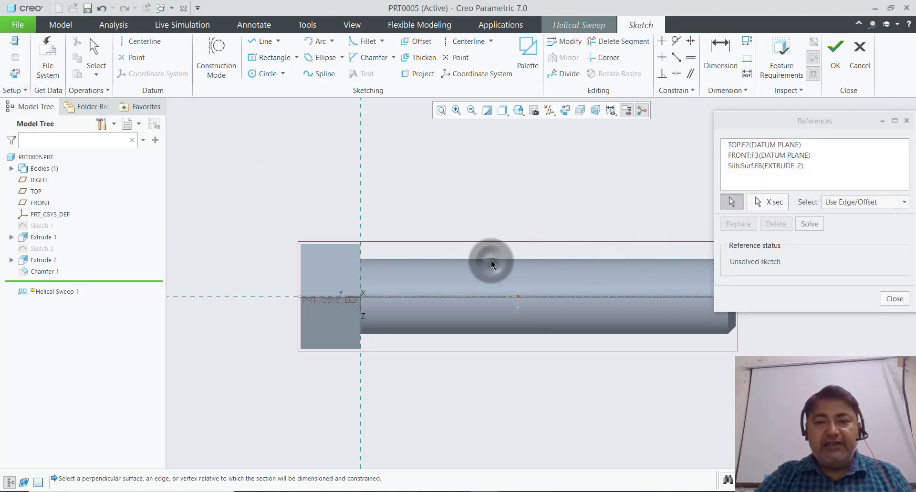
left_click(894, 299)
scroll(774, 262, "down", 1)
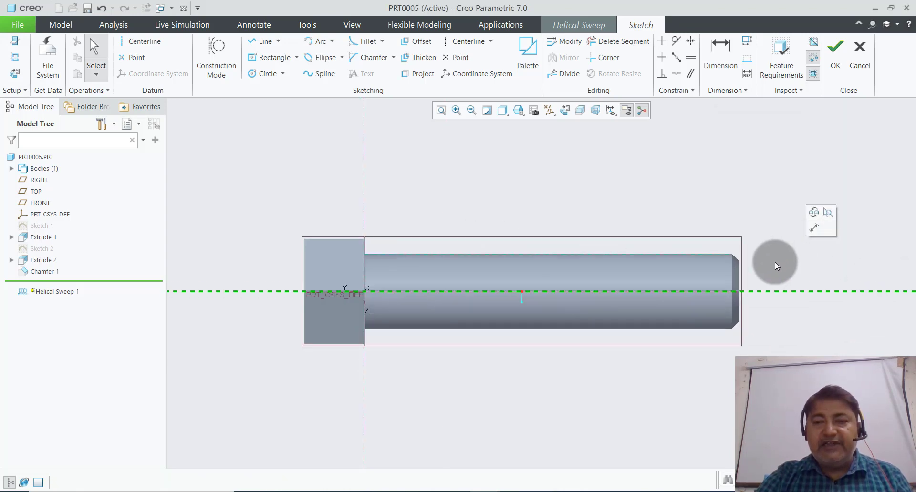
scroll(775, 262, "down", 1)
left_click(436, 188)
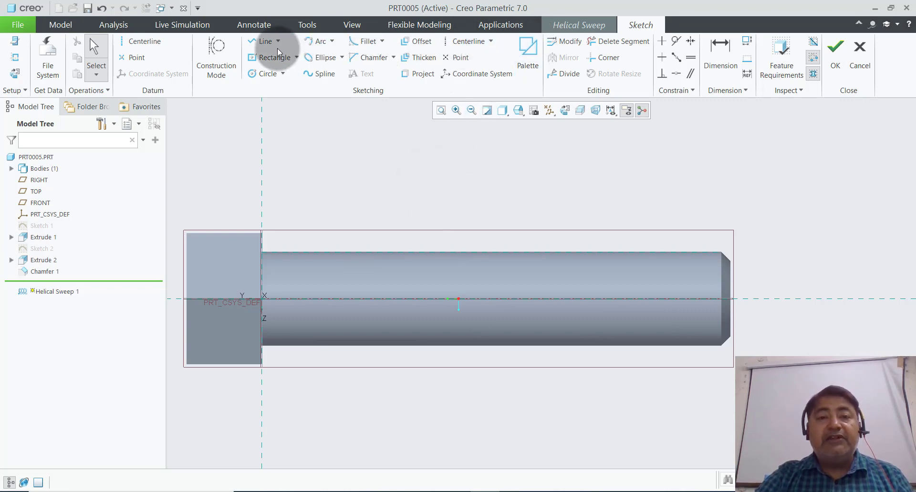
Step: Draw the profile line along the shank's top edge, offset 2 from the head
left_click(261, 43)
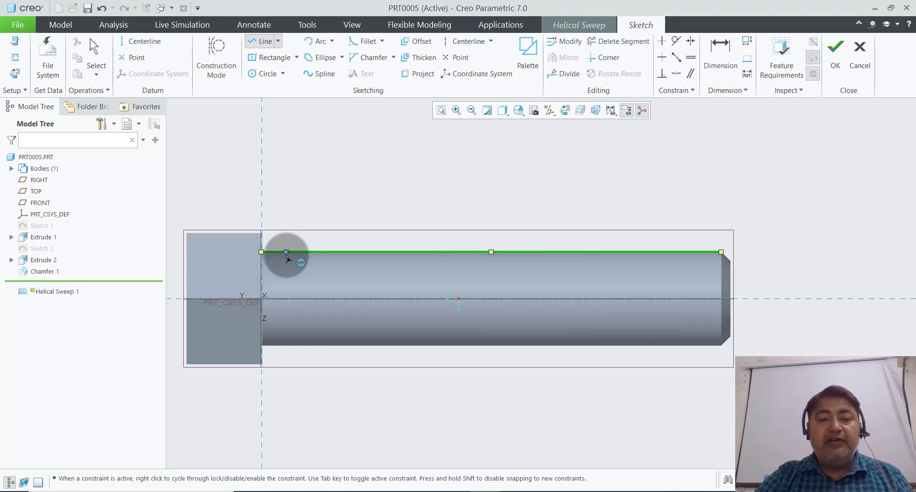
left_click(285, 253)
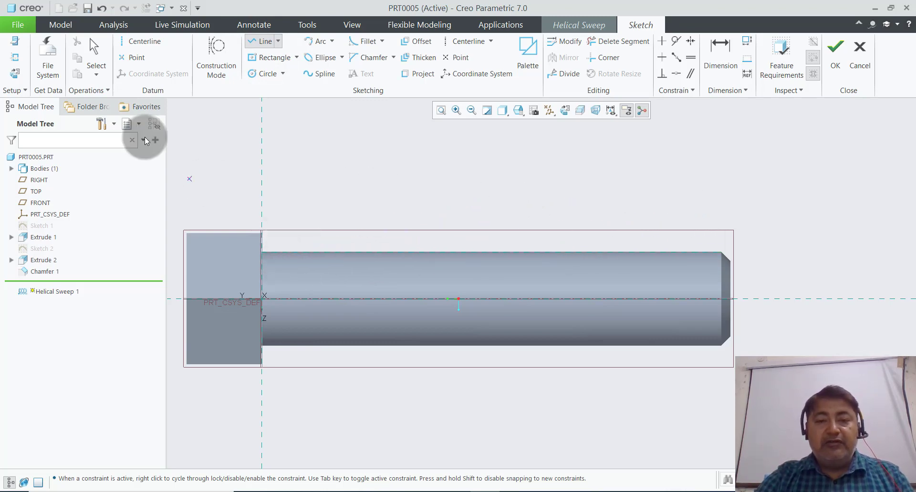
left_click(262, 41)
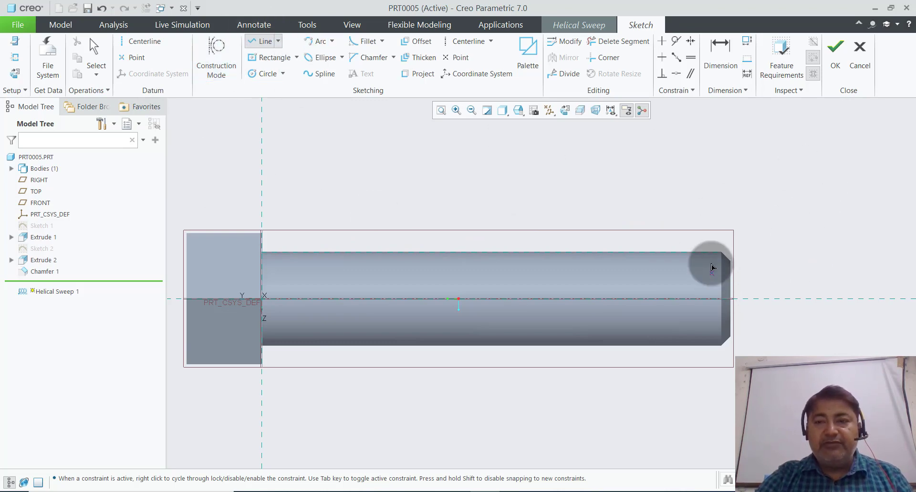
left_click(761, 256)
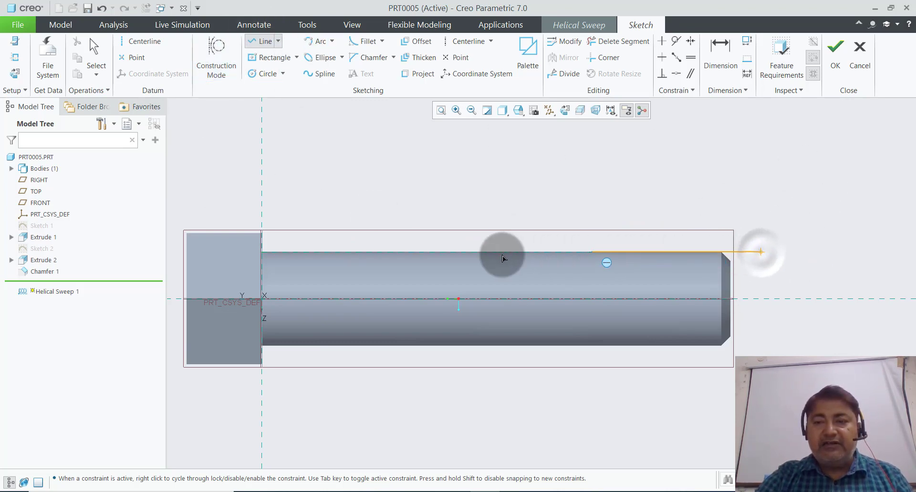
left_click(292, 254)
middle_click(389, 153)
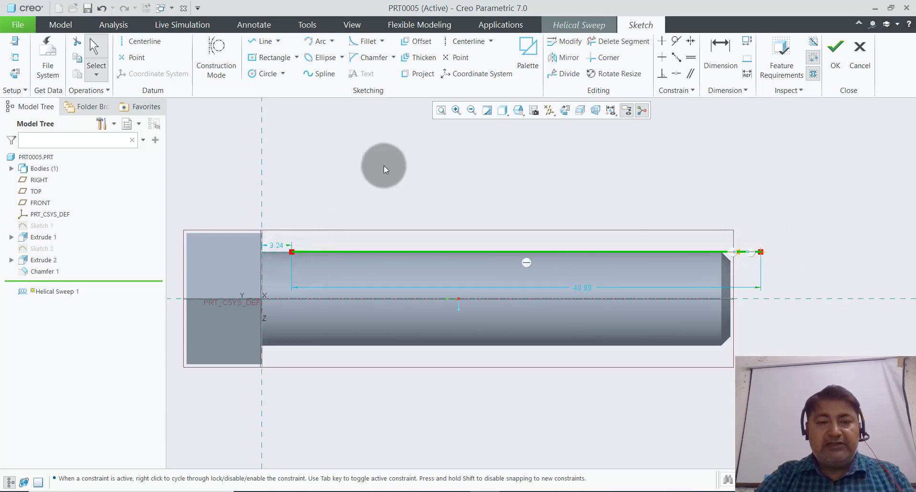
left_click(315, 200)
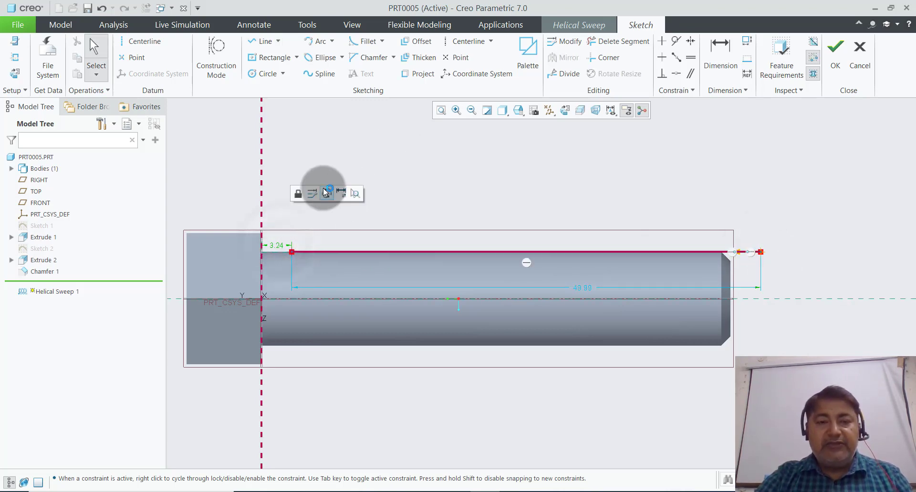
double_click(275, 246)
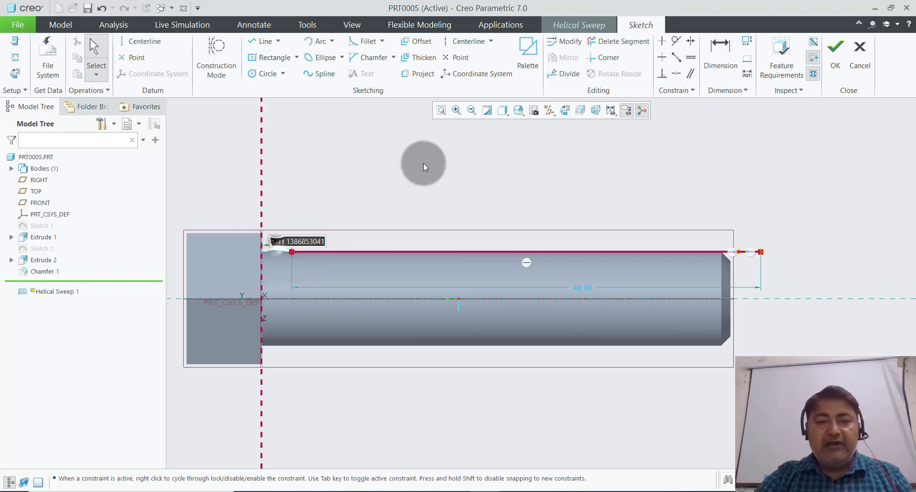
type("2")
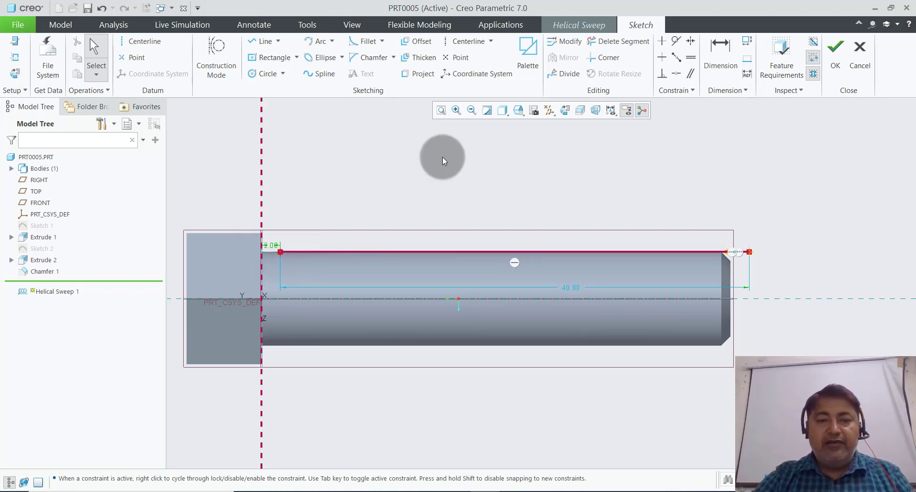
left_click(442, 156)
Step: Add a horizontal centerline along the shaft axis
scroll(674, 229, "up", 1)
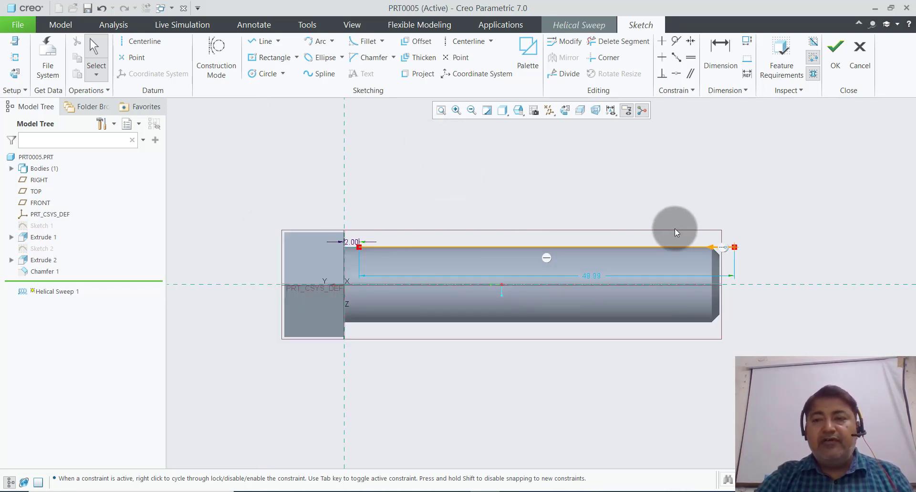
scroll(708, 268, "down", 3)
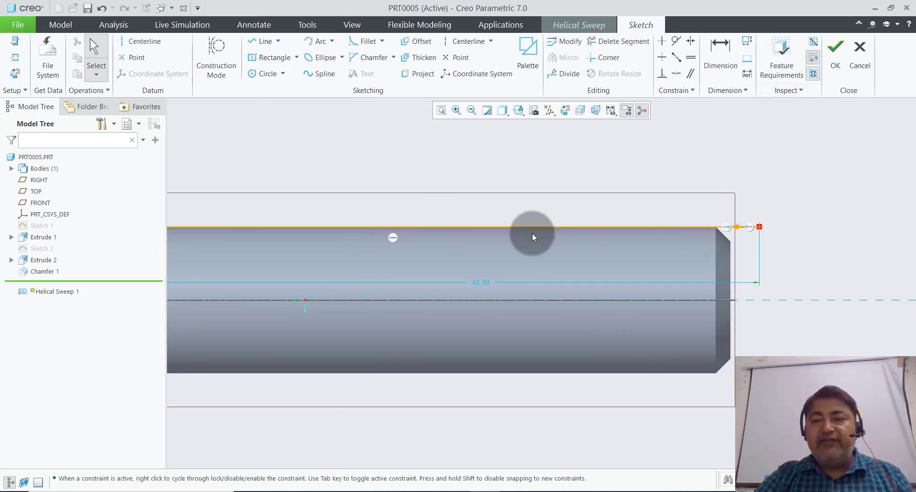
scroll(810, 279, "up", 2)
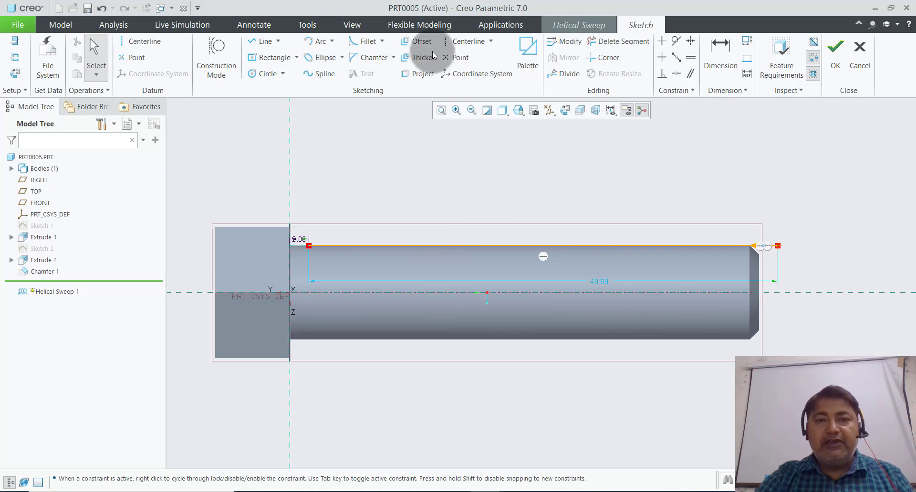
left_click(460, 41)
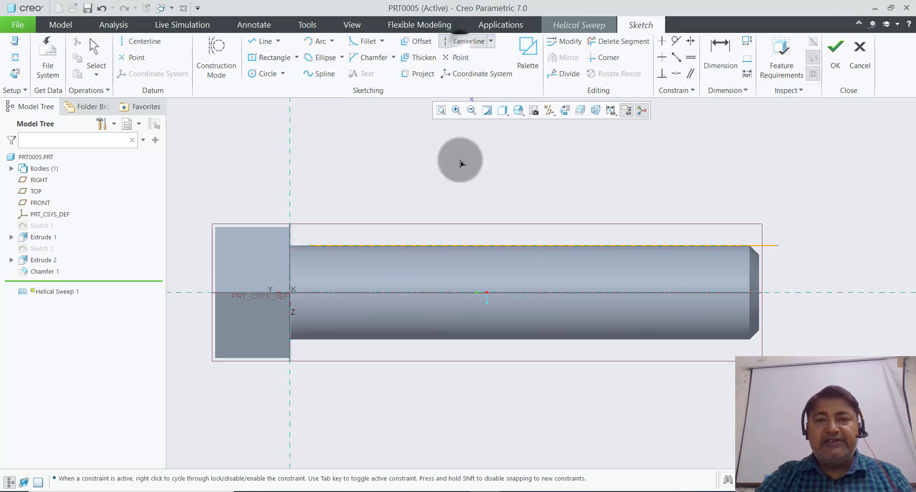
left_click(354, 292)
left_click(845, 292)
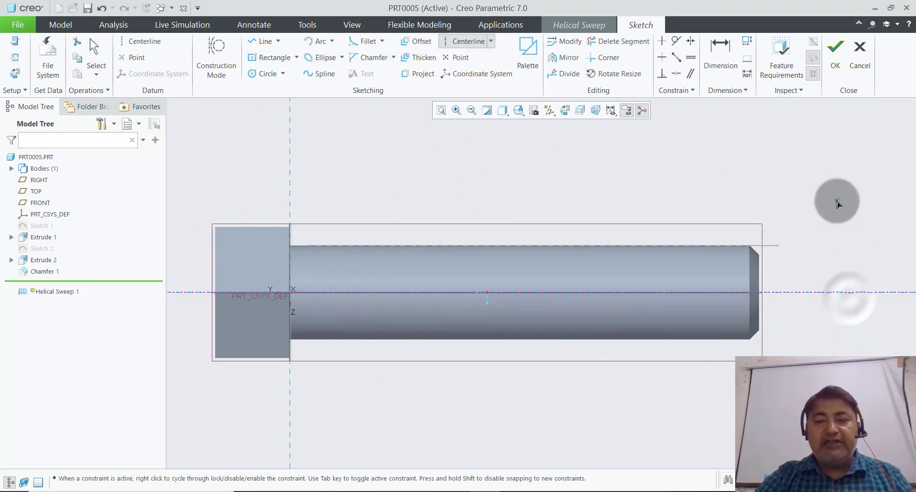
middle_click(838, 204)
Step: Accept the helix profile and open the thread cross-section sketch face-on
left_click(836, 51)
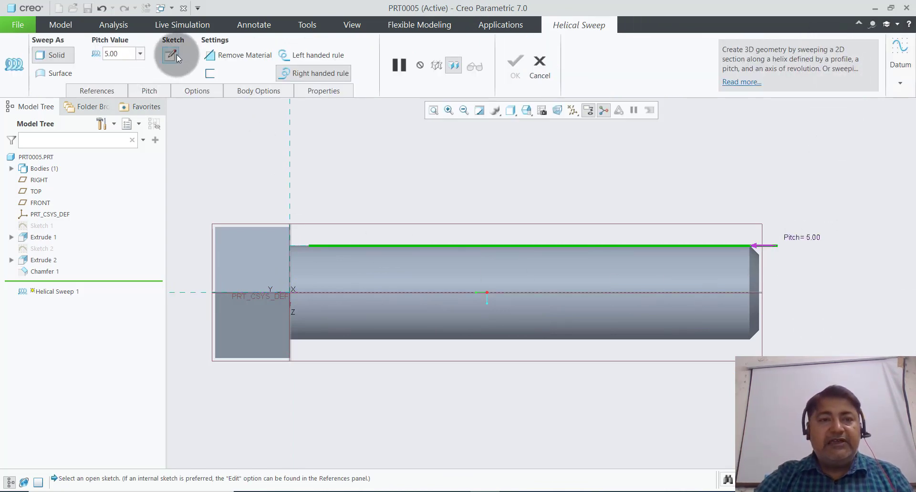
left_click(171, 54)
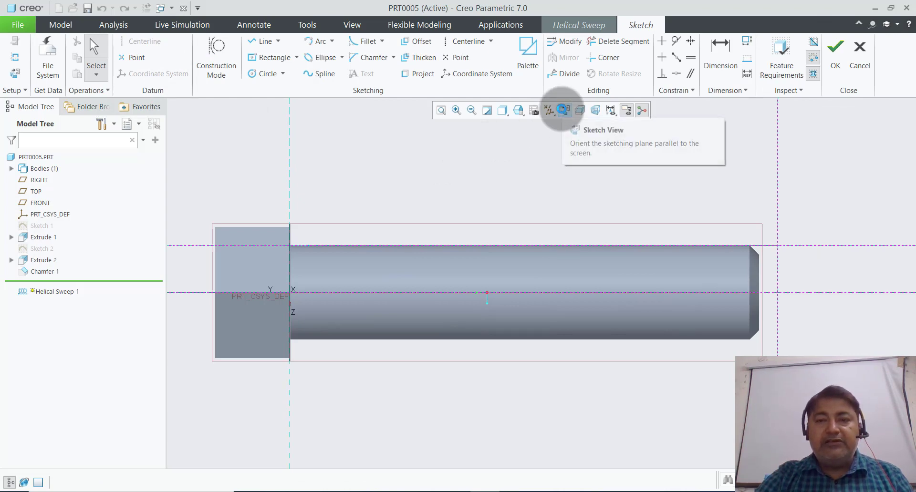
left_click(563, 111)
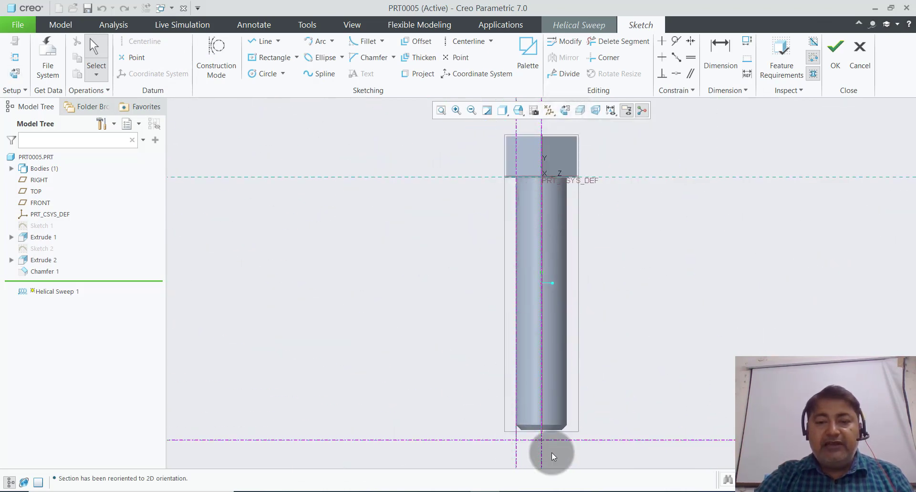
scroll(549, 456, "down", 3)
scroll(520, 450, "down", 4)
scroll(450, 387, "up", 3)
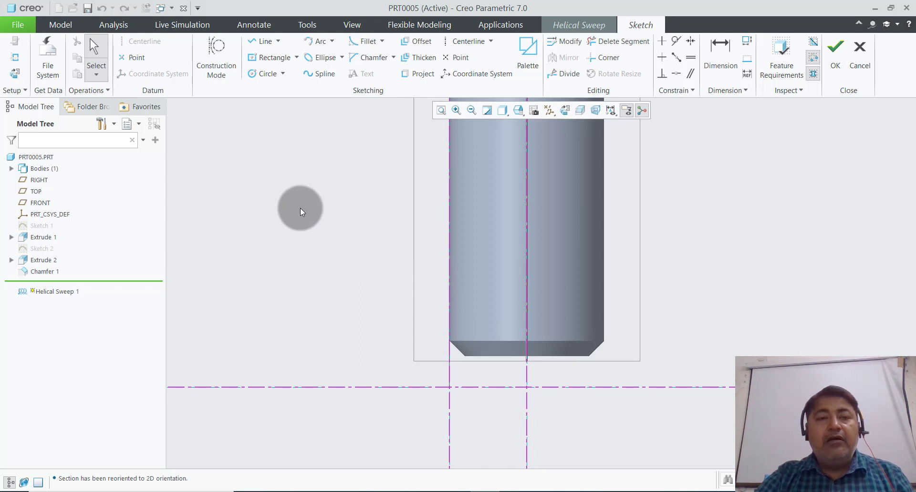
Step: Sketch a closed triangle at the centerline intersection with a vertical edge 1 tall
left_click(259, 43)
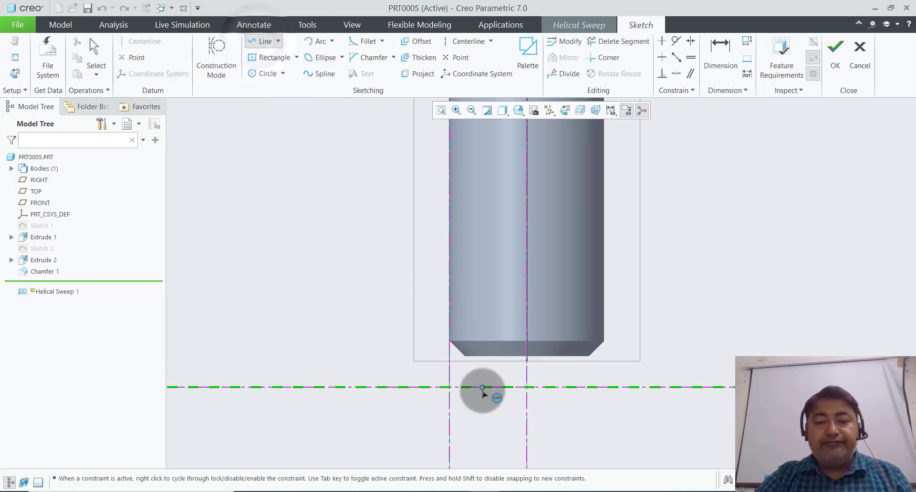
scroll(481, 387, "down", 3)
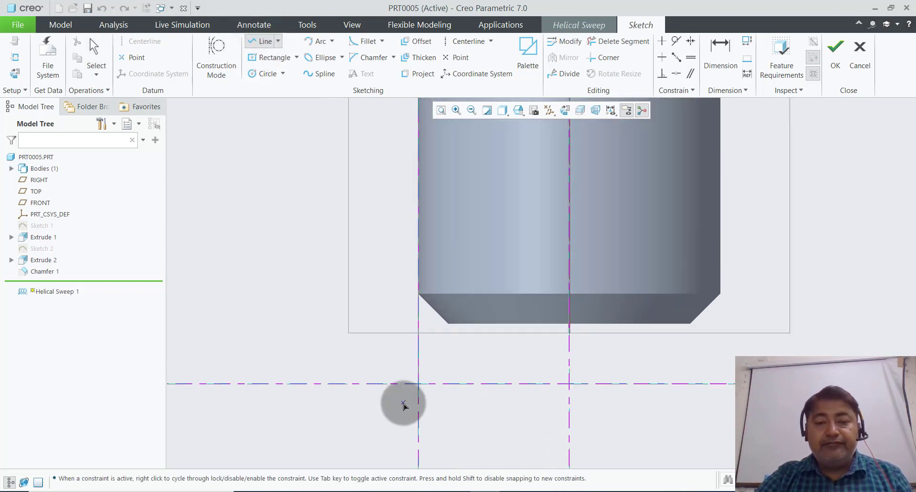
left_click(423, 384)
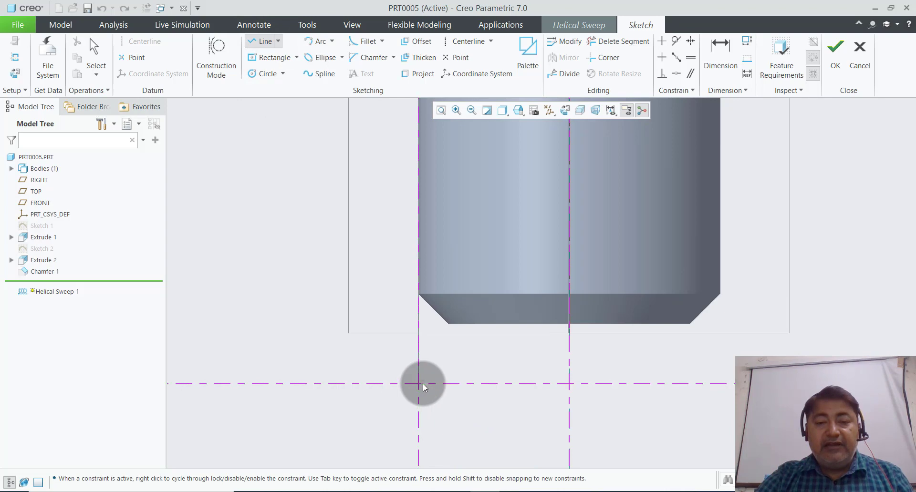
left_click(419, 356)
left_click(444, 369)
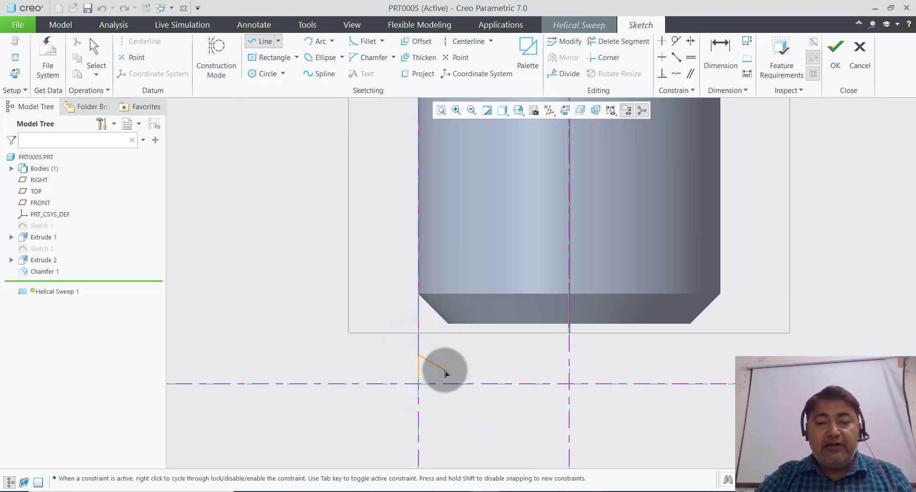
left_click(419, 384)
middle_click(422, 387)
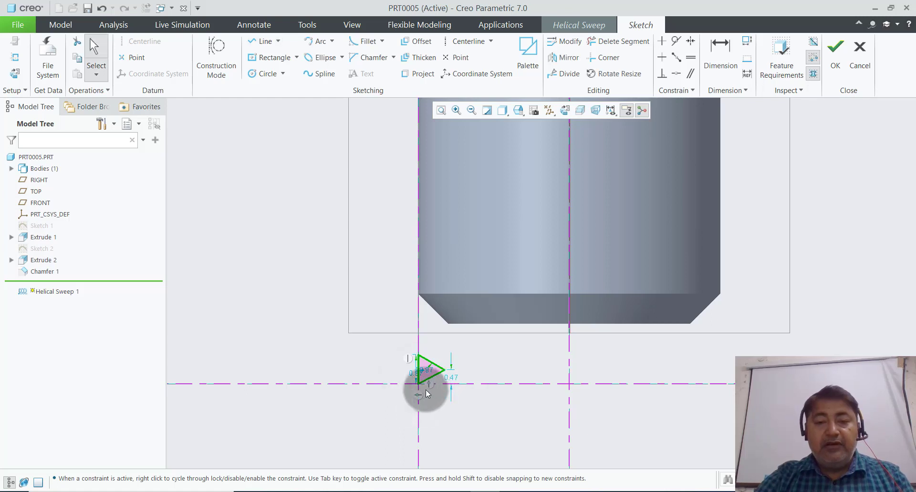
scroll(425, 389, "down", 4)
scroll(427, 385, "down", 3)
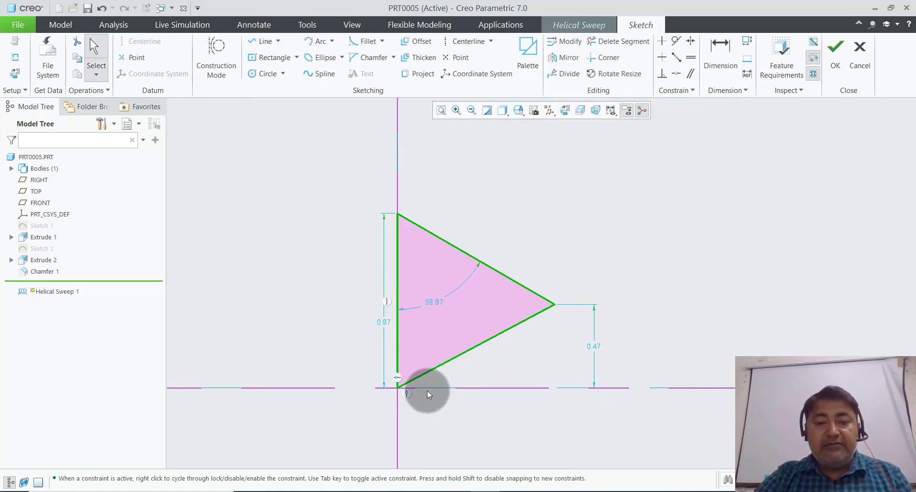
double_click(386, 324)
type("1")
key("Return")
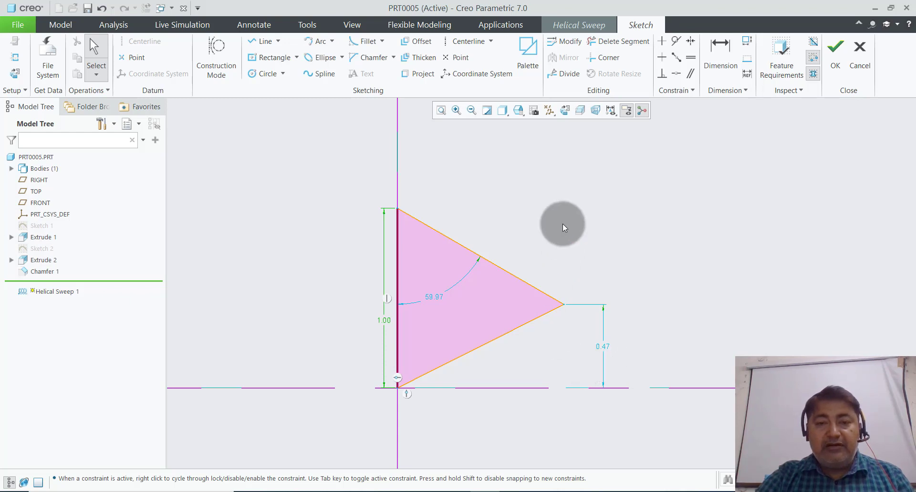
Step: Dimension the angle between the triangle's slanted edges as 29°
left_click(721, 48)
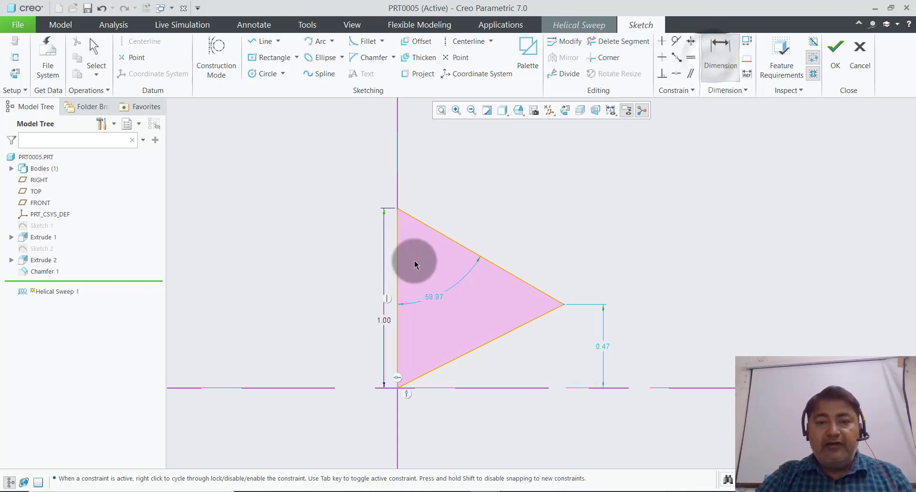
left_click(523, 282)
left_click(527, 322)
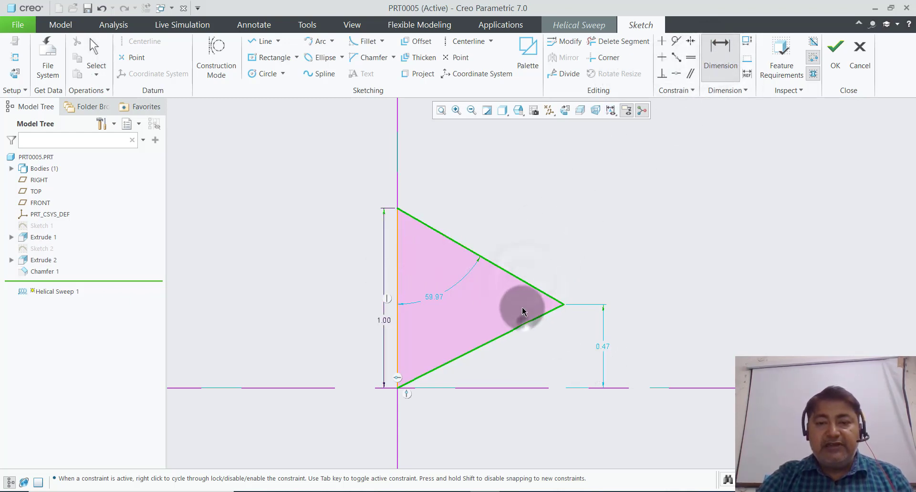
middle_click(523, 311)
type("2")
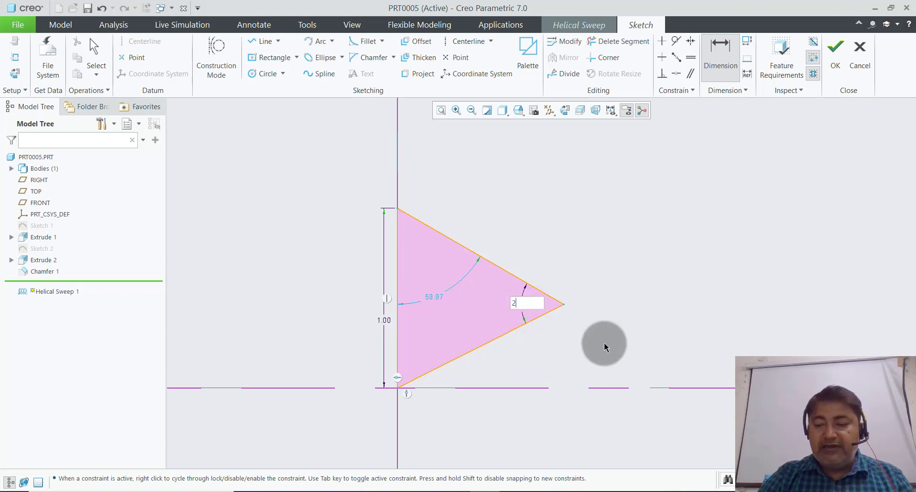
type("9")
key("Return")
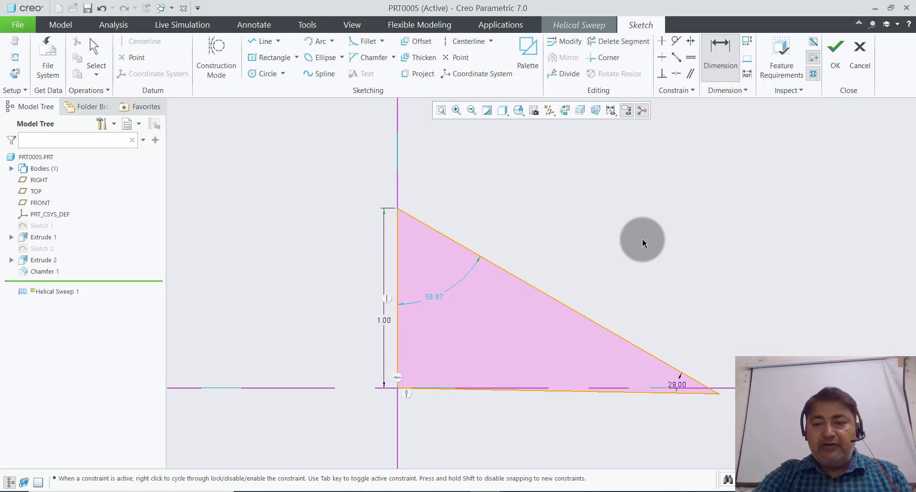
middle_click(642, 243)
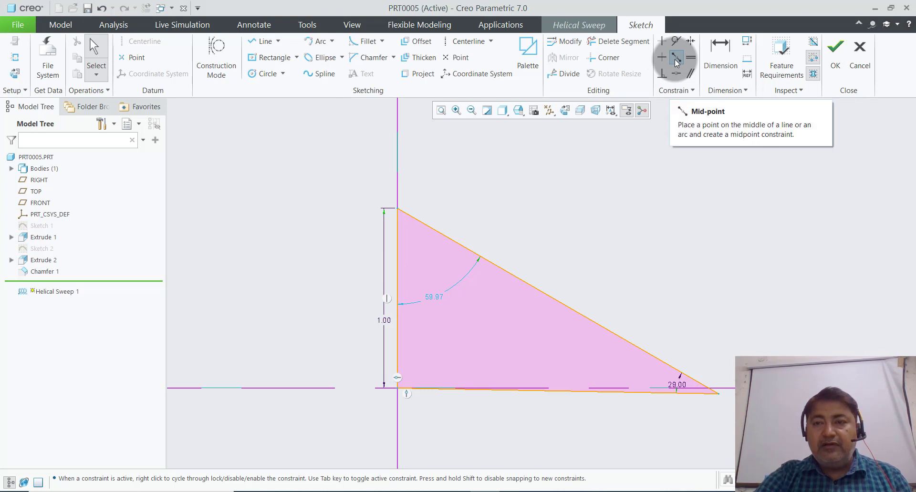
Step: Add a point-on-line constraint to the vertical edge and drag the far vertex back
middle_click(677, 219)
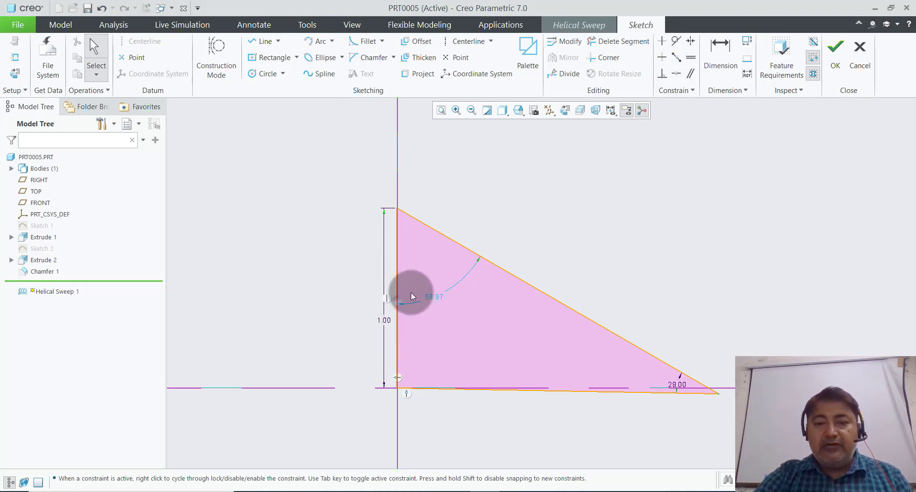
left_click(410, 293)
left_click(535, 220)
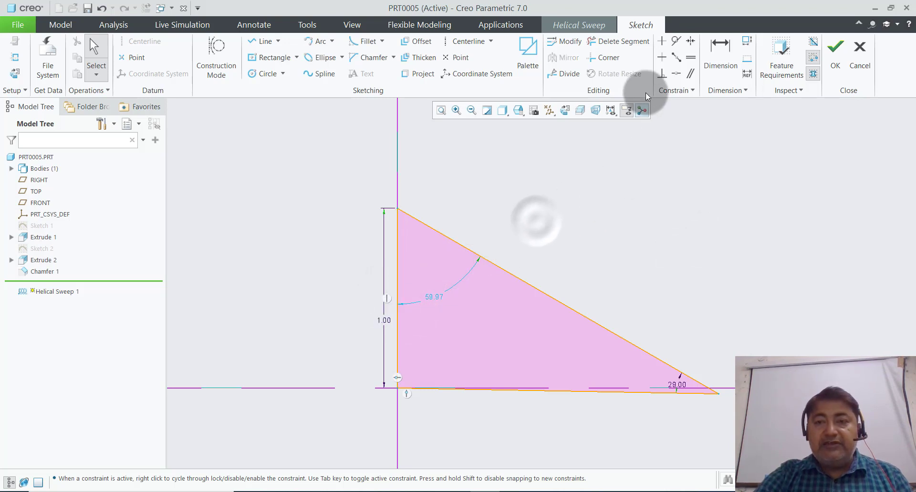
left_click(677, 58)
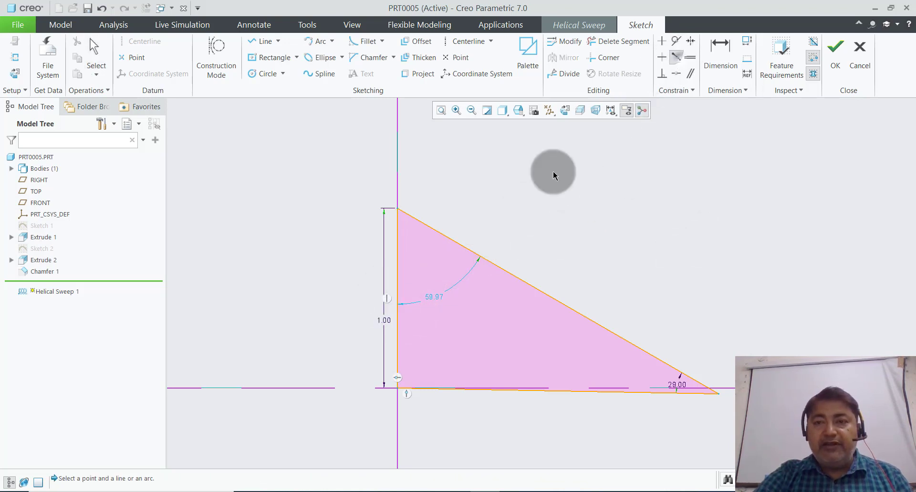
left_click(398, 290)
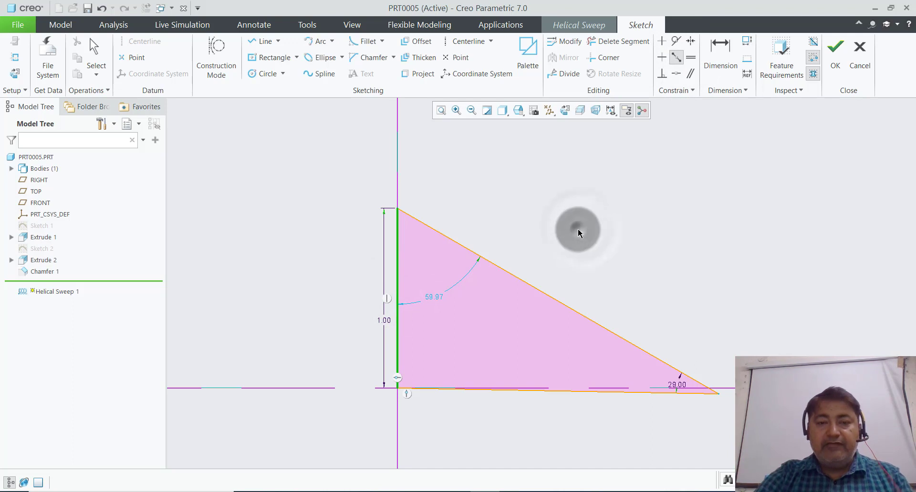
middle_click(578, 228)
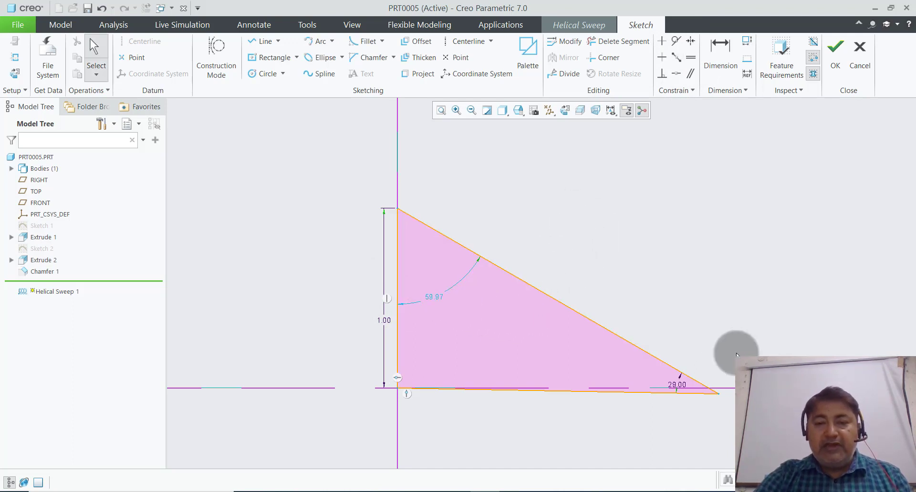
left_click_drag(718, 394, 557, 289)
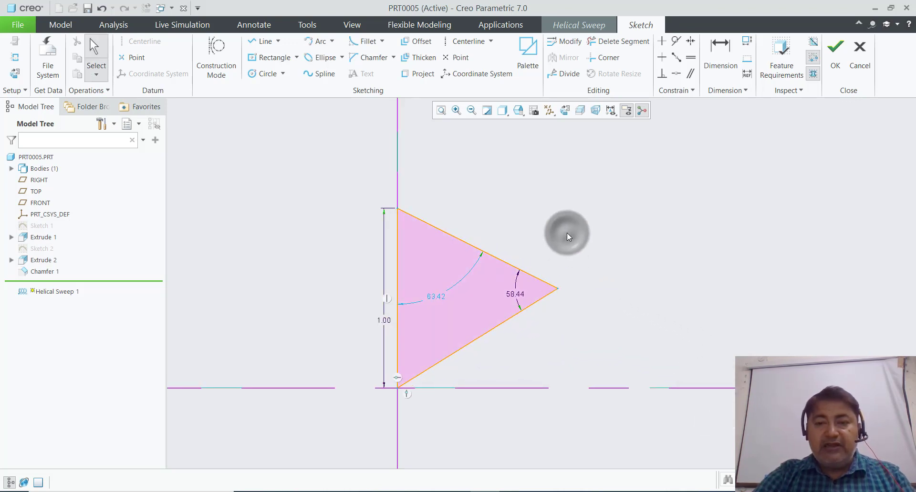
left_click(253, 42)
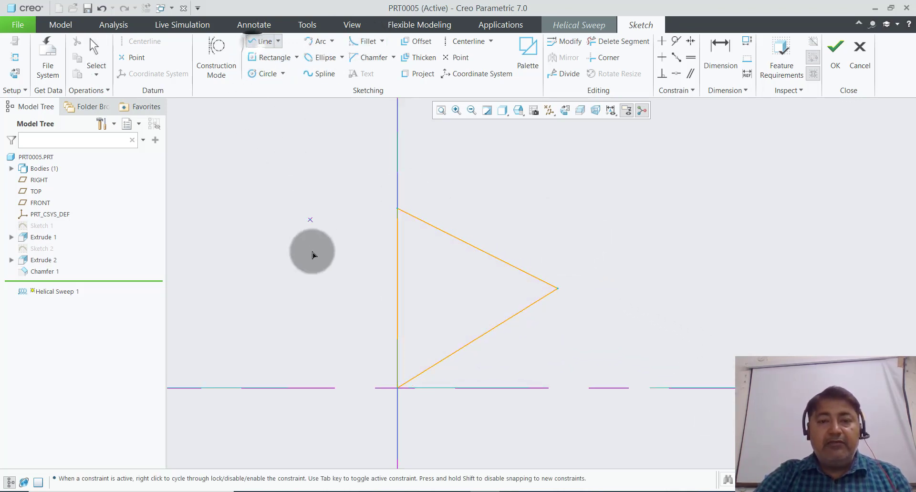
left_click(396, 304)
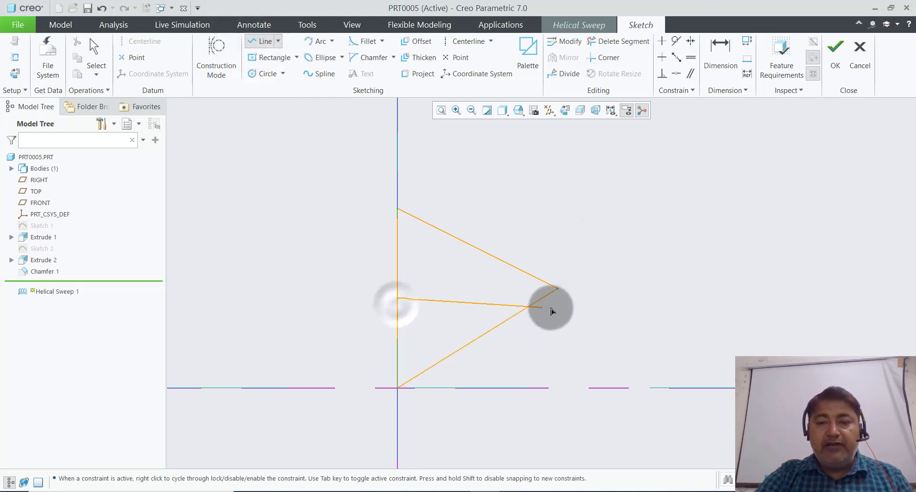
middle_click(652, 231)
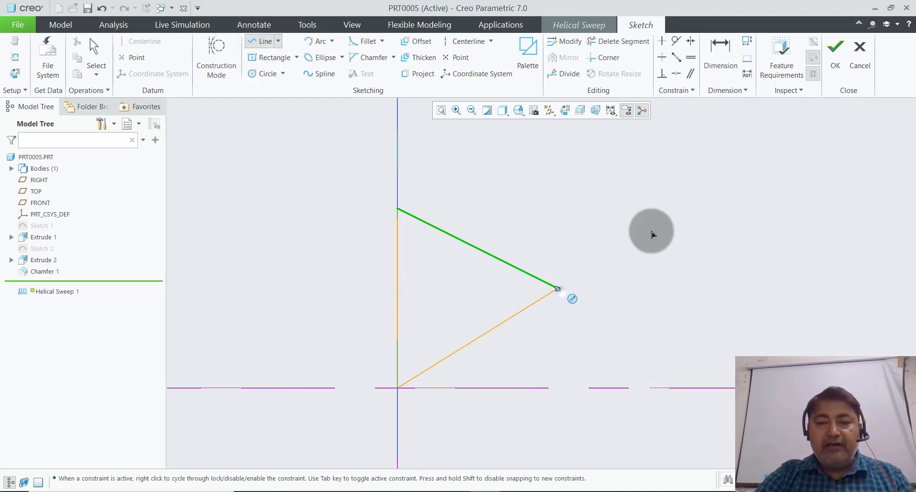
left_click(399, 298)
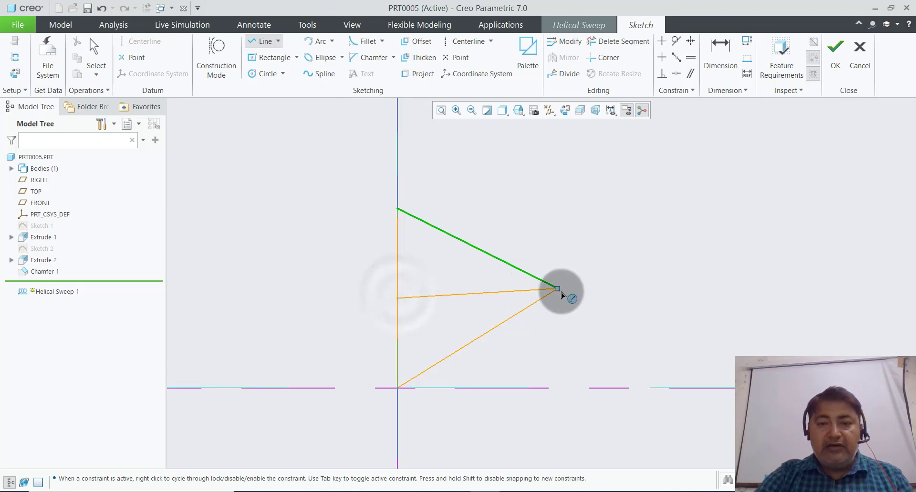
left_click(557, 289)
middle_click(564, 252)
middle_click(459, 265)
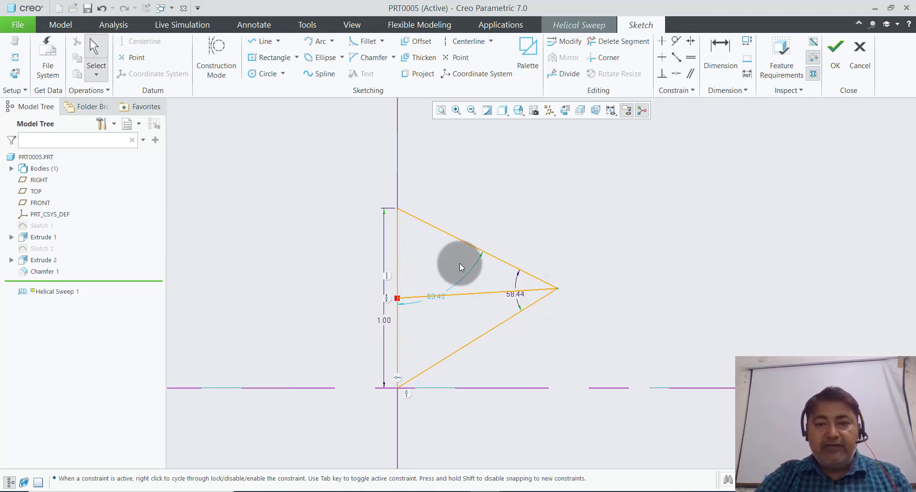
left_click(467, 296)
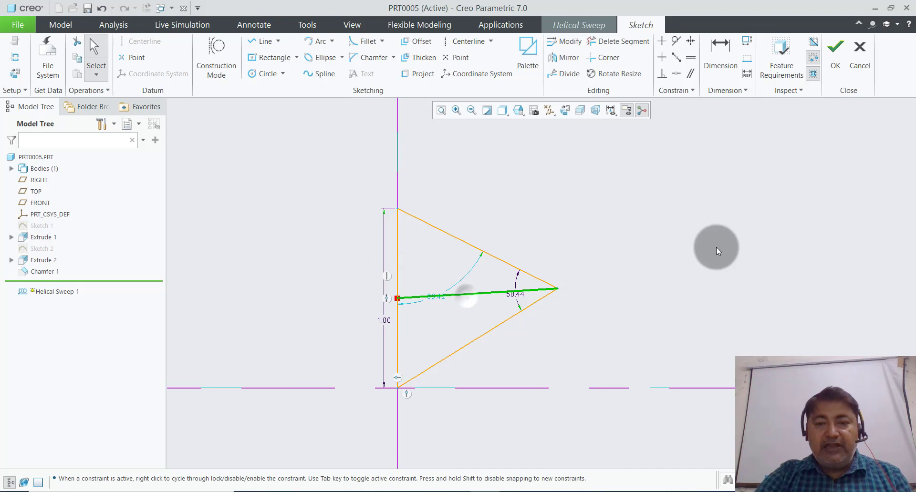
left_click(677, 73)
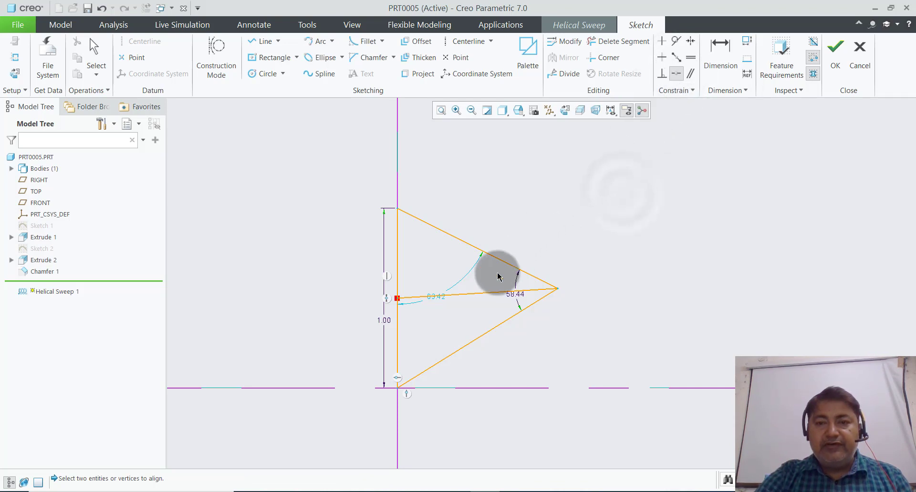
left_click(485, 295)
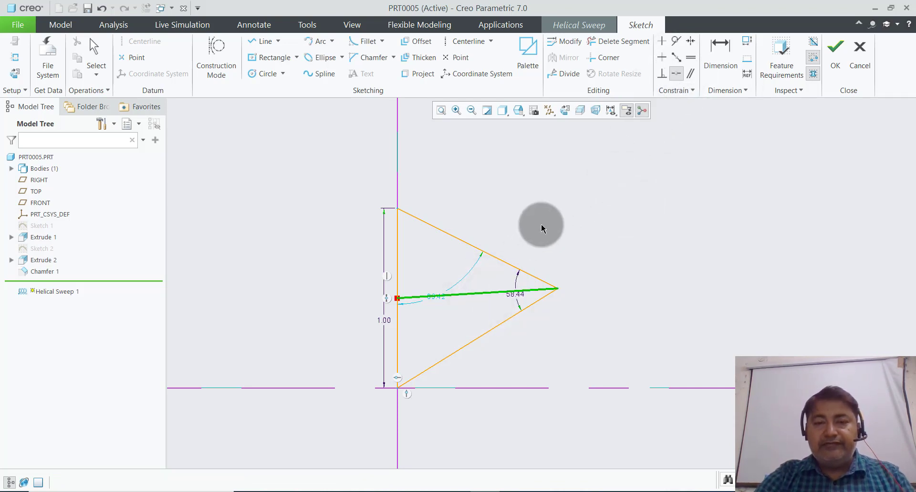
middle_click(541, 224)
left_click(485, 293)
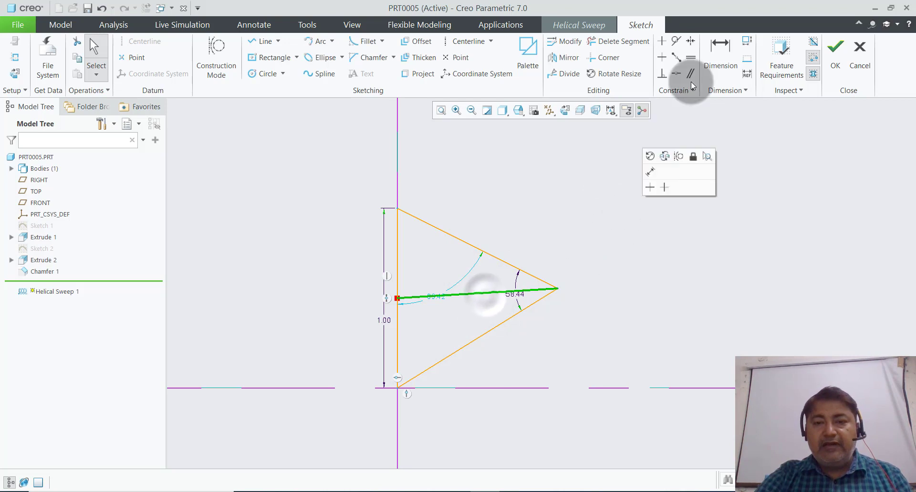
left_click(681, 78)
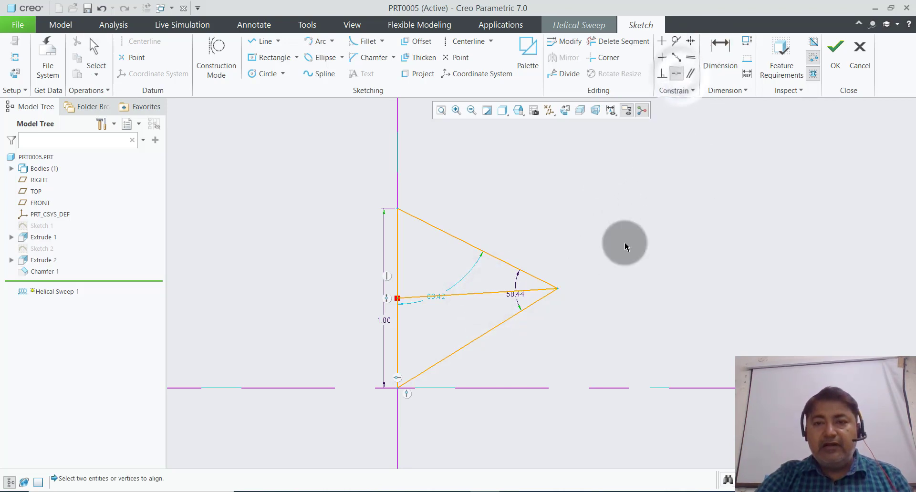
middle_click(625, 244)
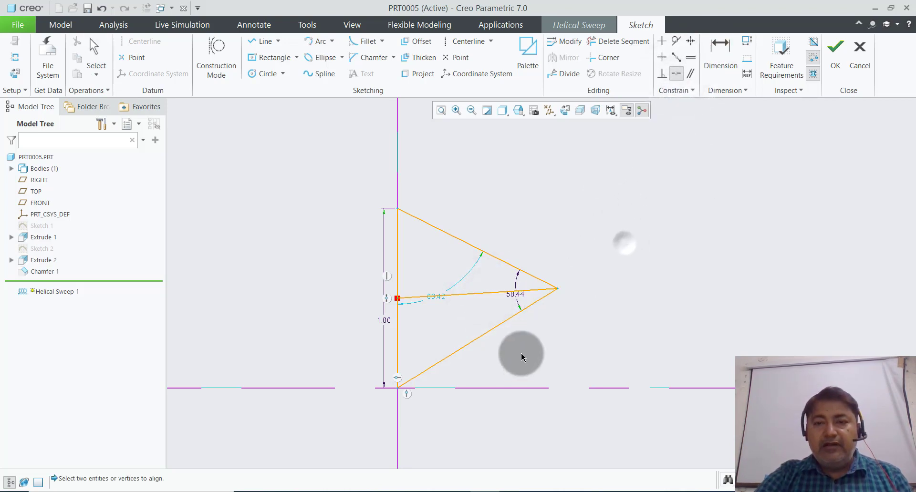
left_click(486, 294)
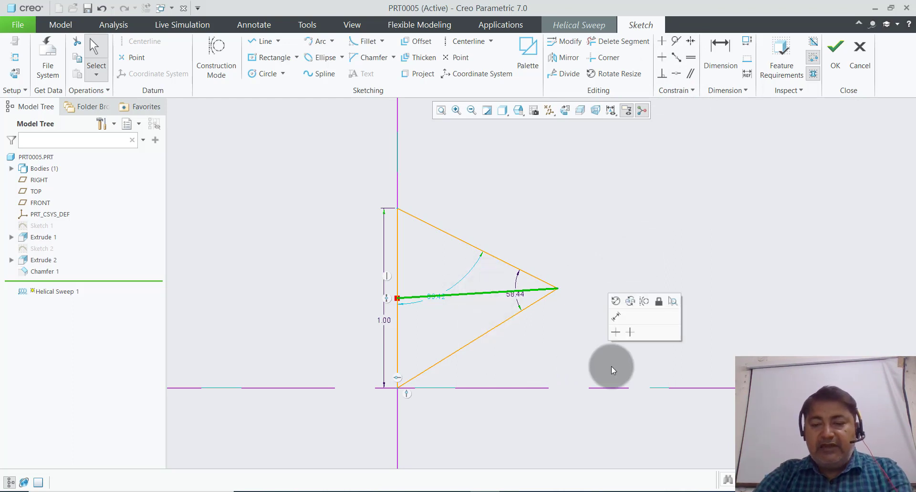
left_click(611, 366)
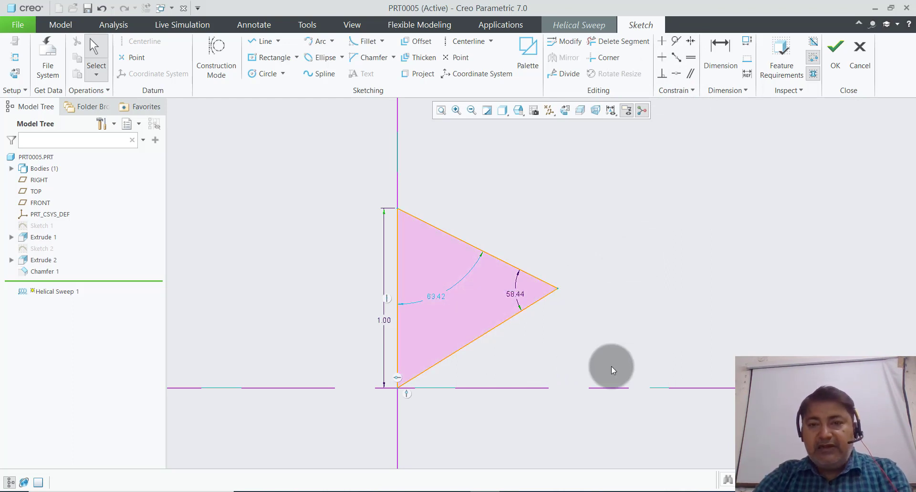
double_click(522, 295)
type("29")
key("Return")
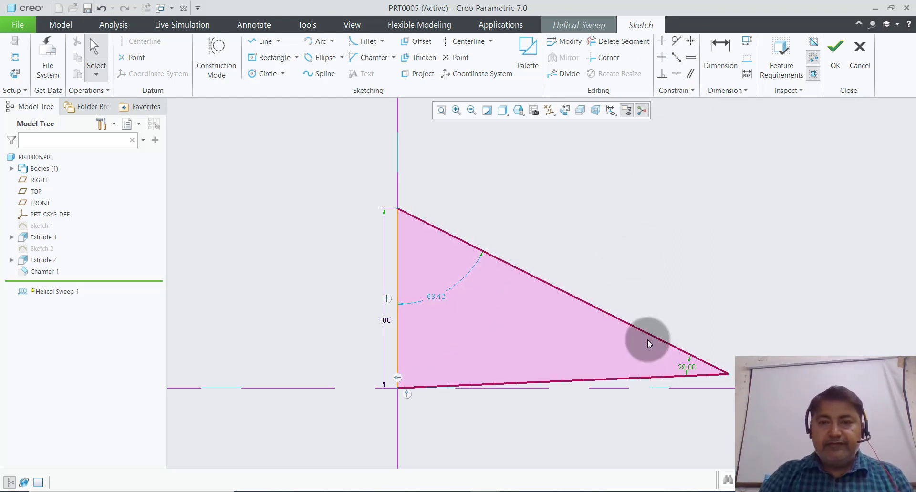
key("ctrl+z")
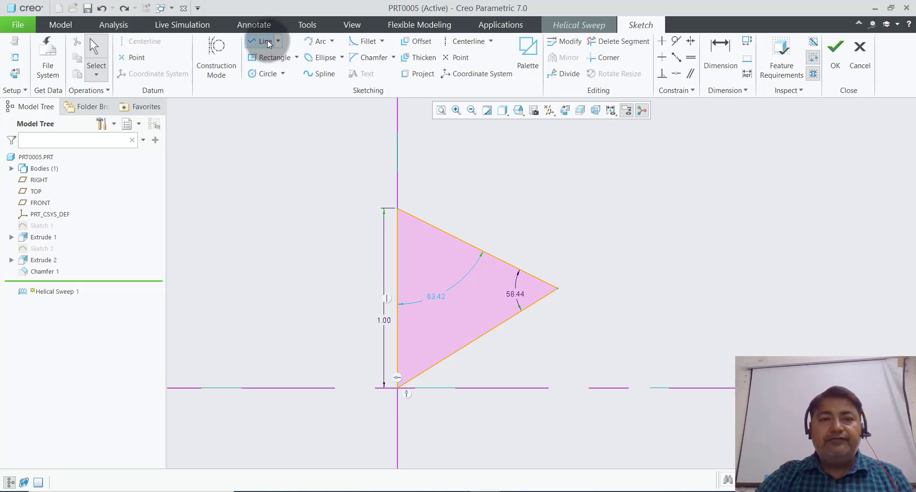
Step: Delete the slanted triangle edges and draw a 1.00 horizontal line from the vertical edge's midpoint
left_click(594, 45)
left_click_drag(509, 217, 470, 353)
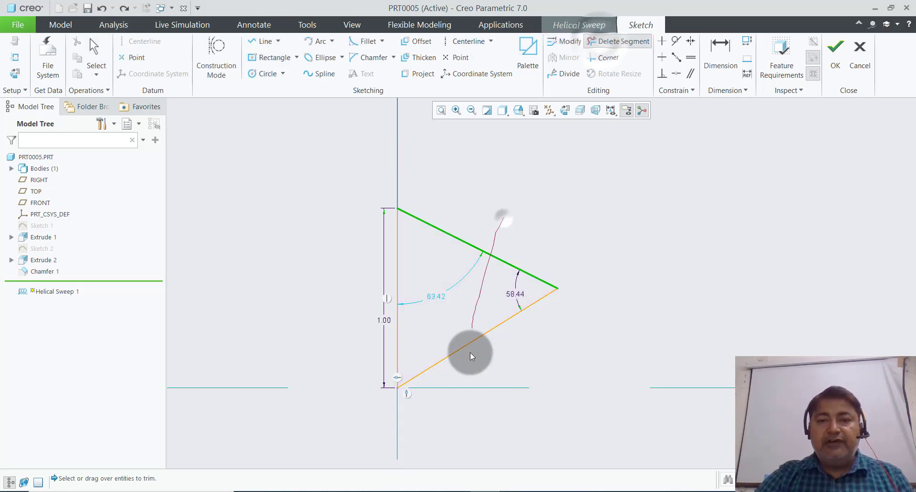
left_click(260, 45)
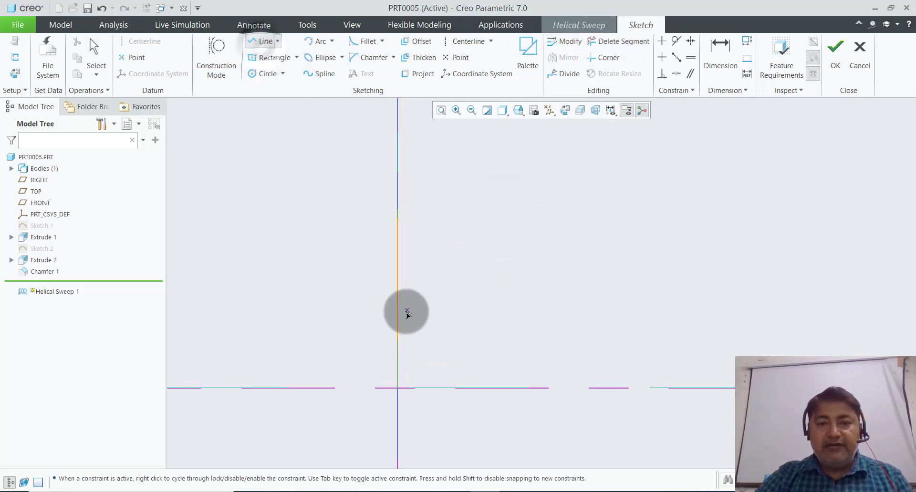
left_click(398, 298)
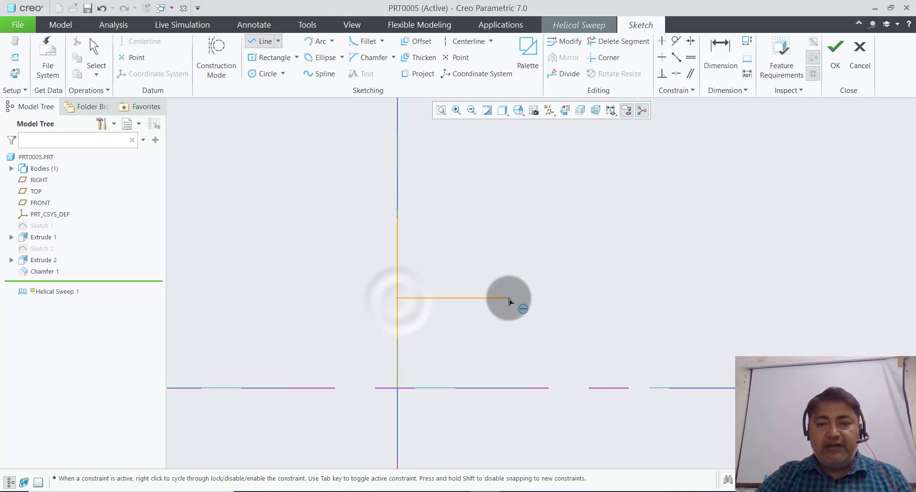
left_click(520, 298)
middle_click(539, 258)
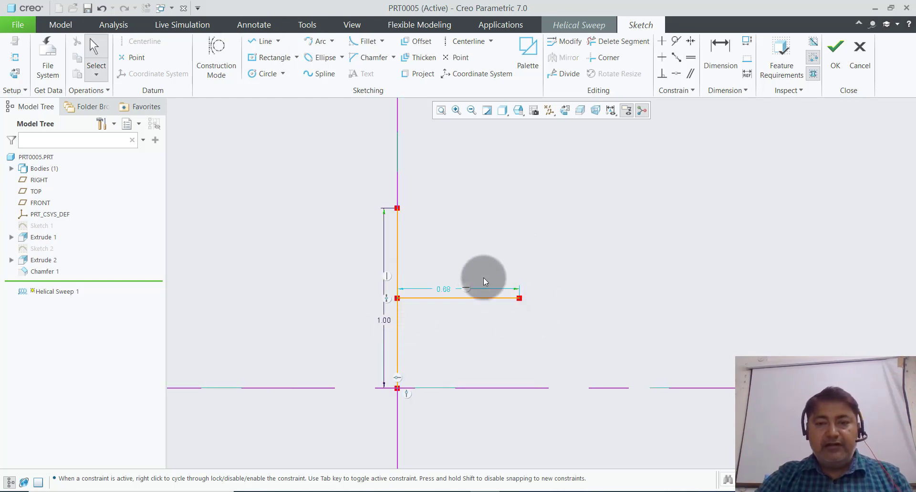
double_click(449, 289)
type("1")
key("Return")
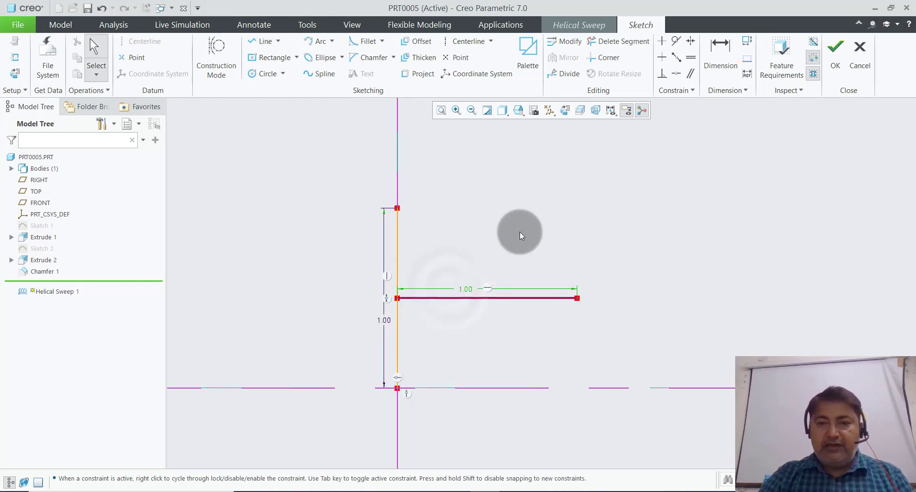
left_click(559, 225)
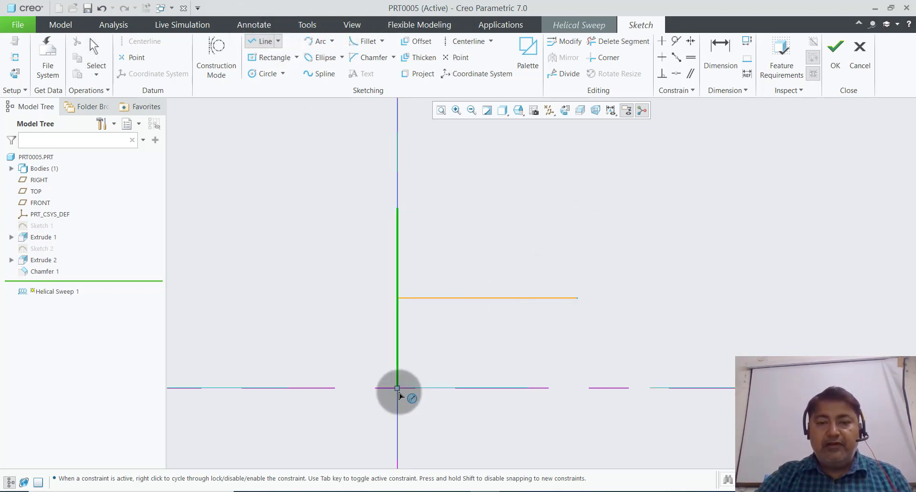
Step: Draw a line from the origin to the horizontal line and dimension its angle, entering 29
left_click(264, 42)
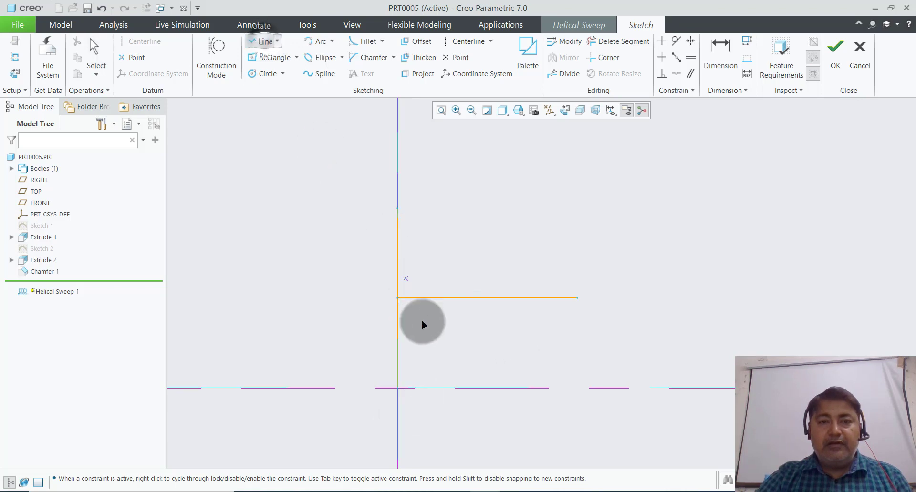
left_click(397, 388)
left_click(548, 289)
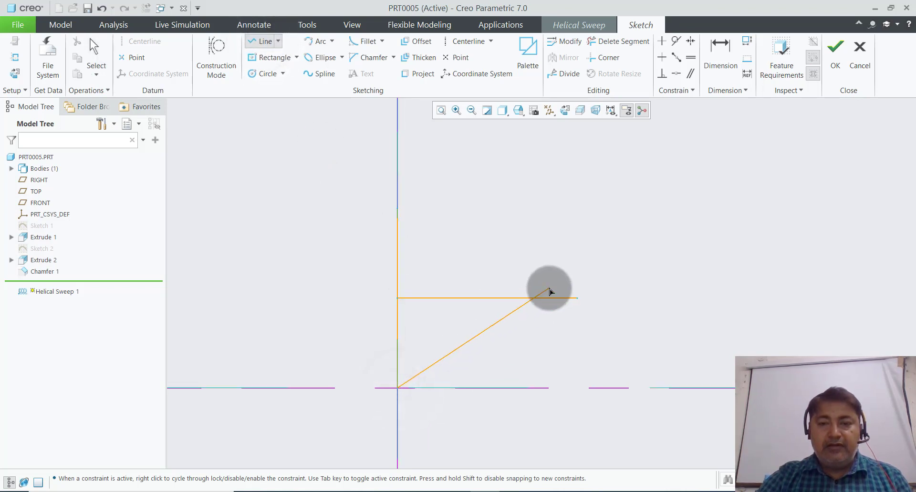
middle_click(577, 251)
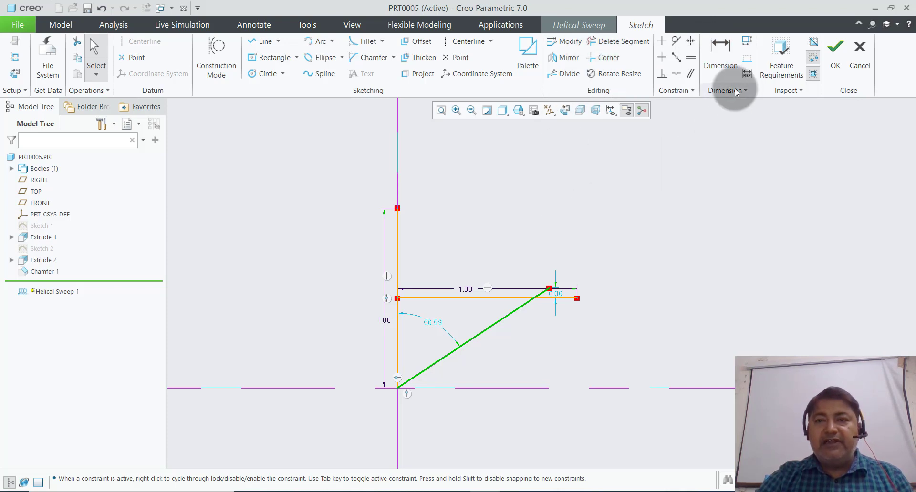
left_click(721, 52)
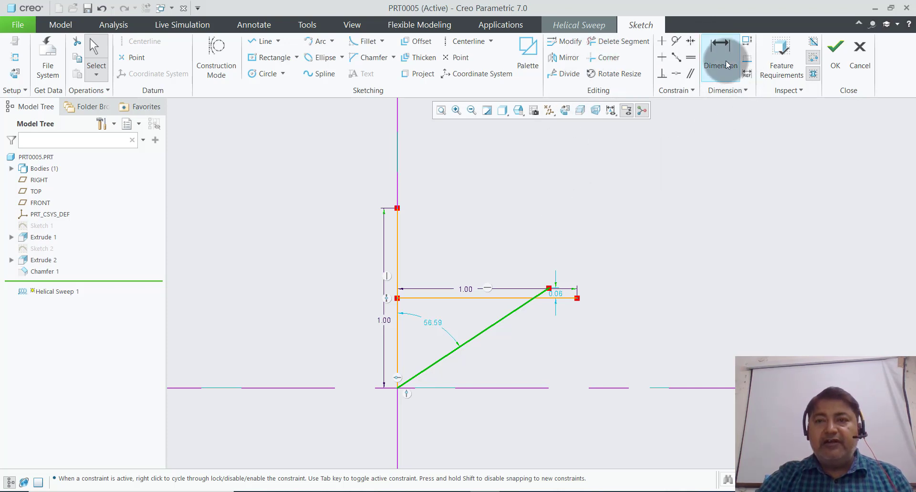
left_click(496, 320)
middle_click(571, 330)
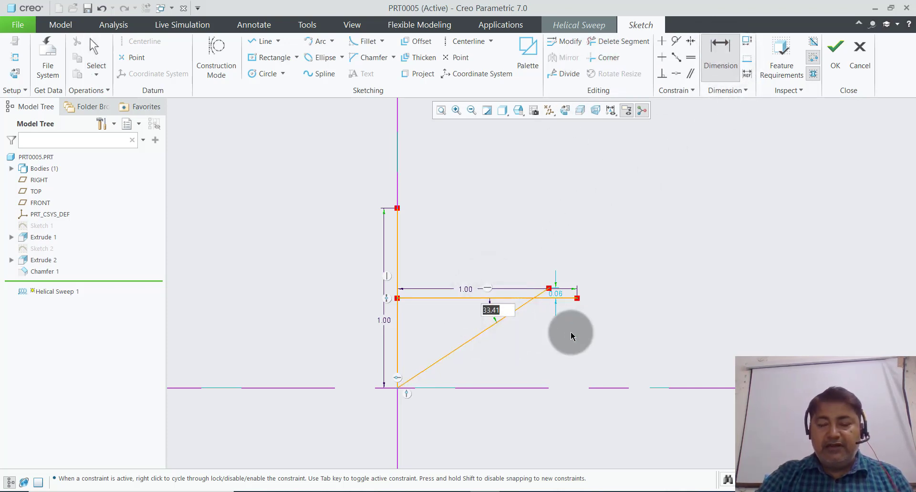
type("29/")
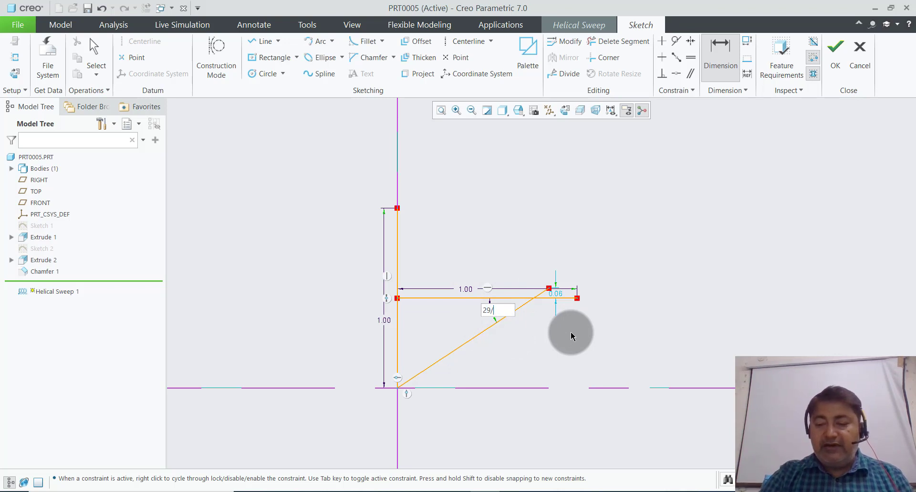
key("Return")
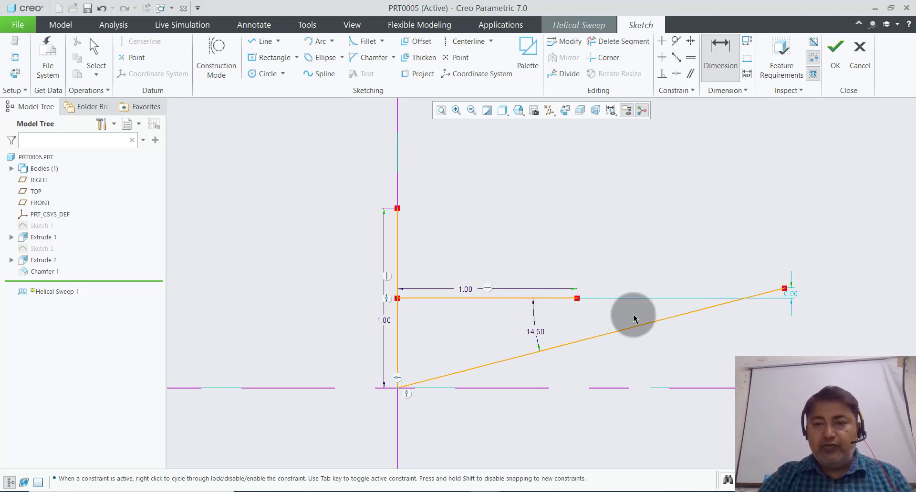
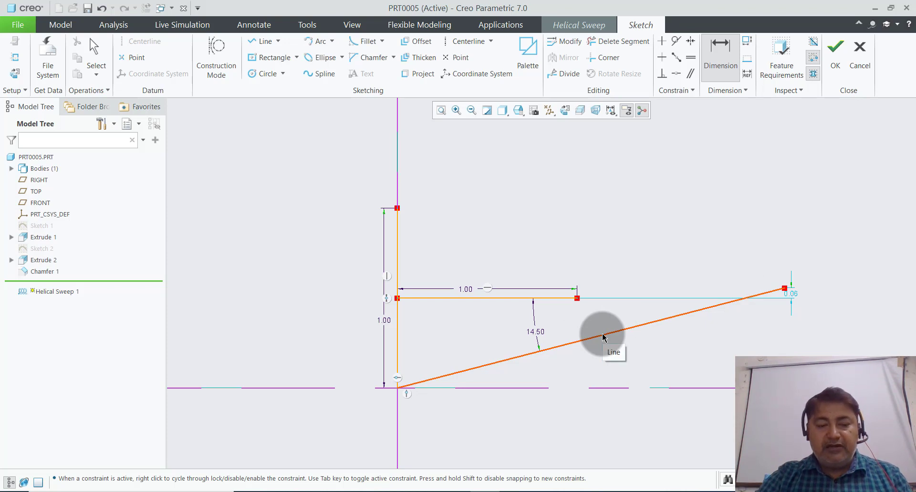
Step: Undo the diagonal change, add a closing line and trim the leftover segment to form a triangle
key("ctrl+z")
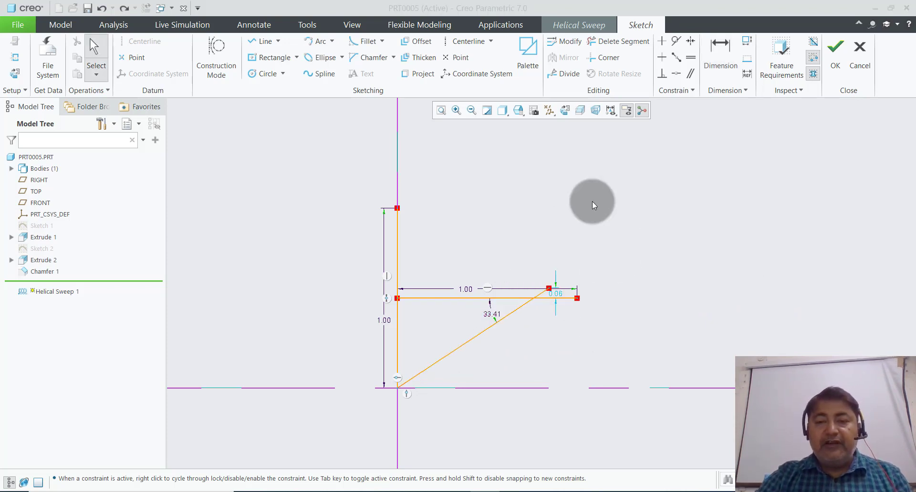
left_click(270, 43)
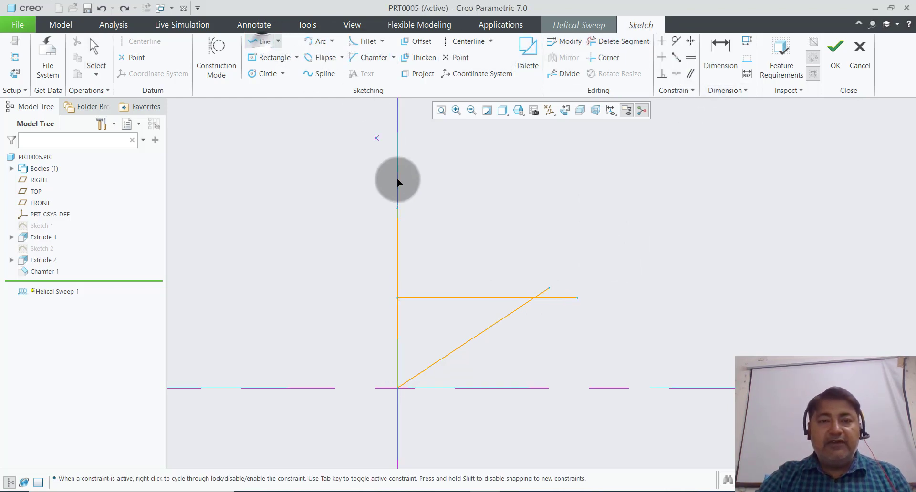
left_click(397, 210)
left_click(534, 299)
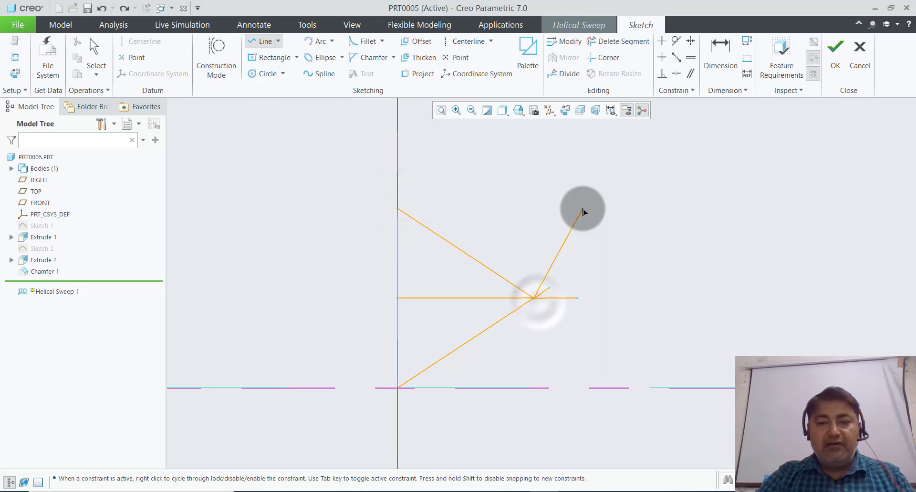
middle_click(583, 211)
left_click(594, 43)
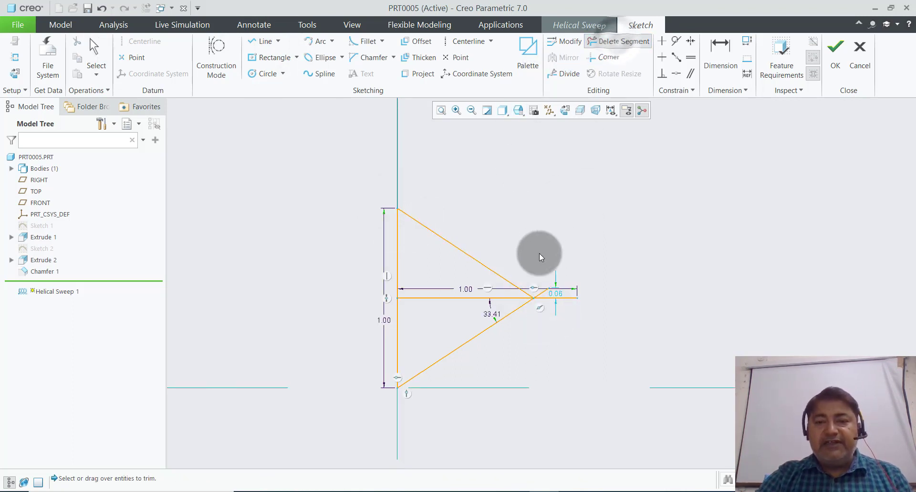
left_click(457, 308)
middle_click(617, 251)
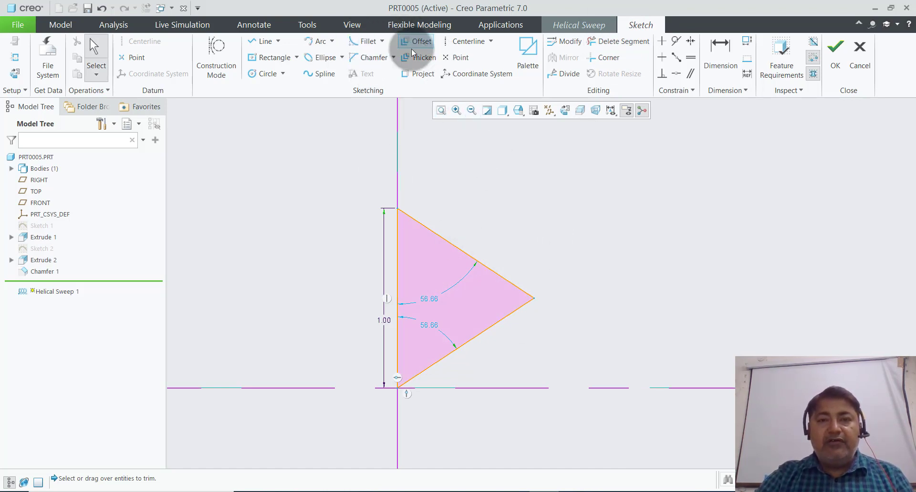
Step: Fillet the triangle's tip at radius 0.10 and finish the thread profile sketch
left_click(366, 41)
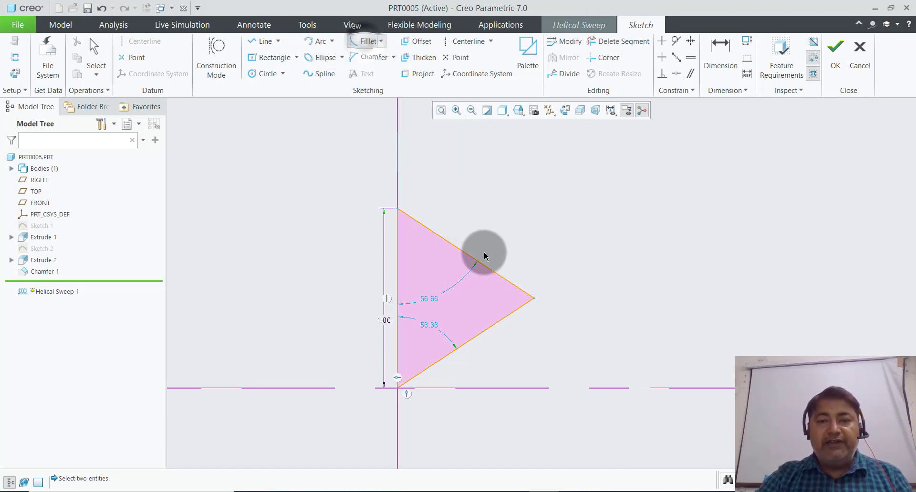
left_click(507, 281)
left_click(517, 309)
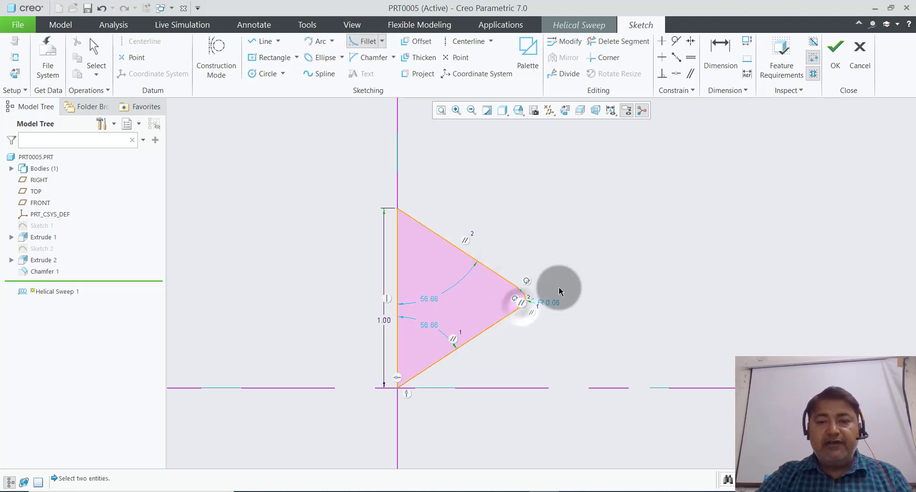
middle_click(560, 330)
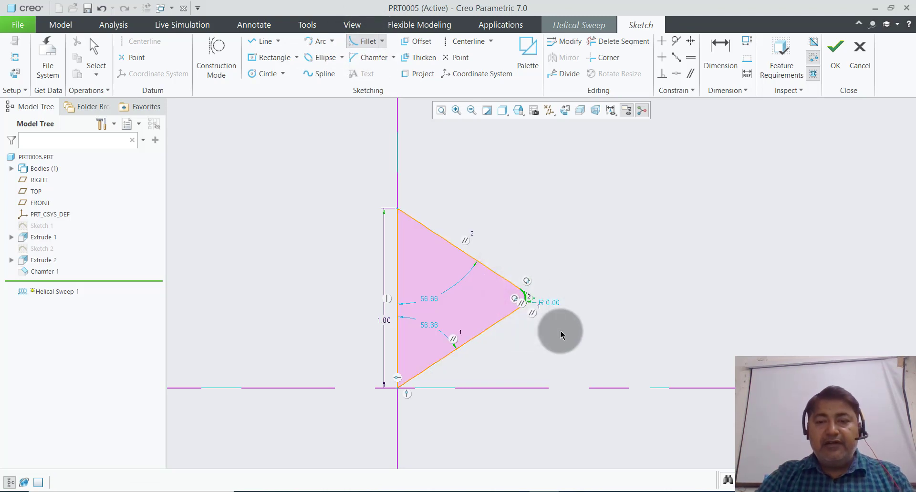
double_click(553, 304)
type(".1")
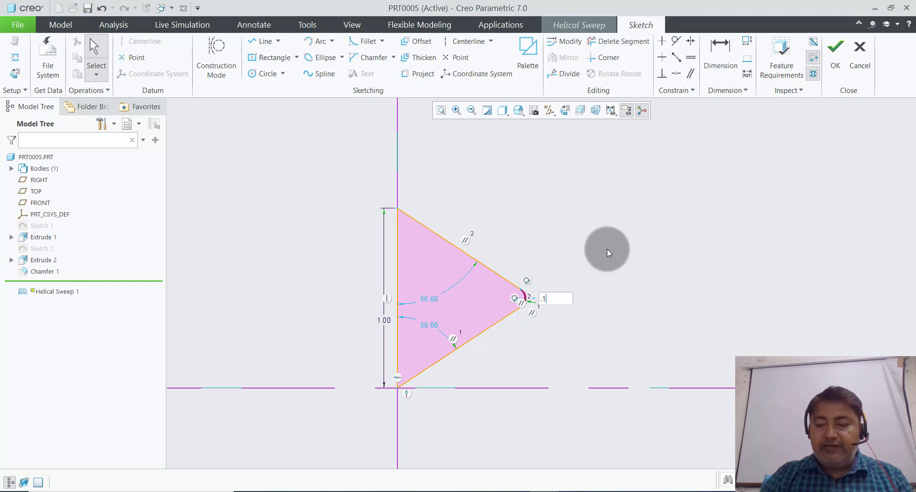
key("Return")
left_click(607, 248)
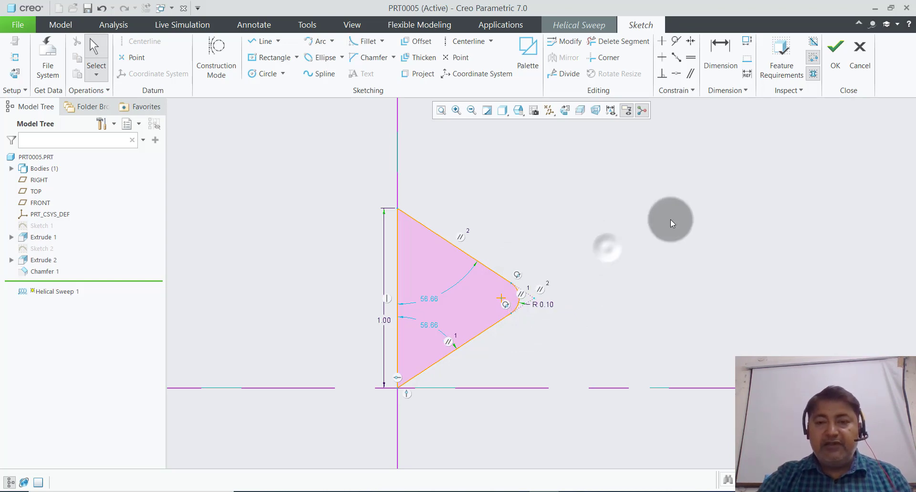
left_click(835, 50)
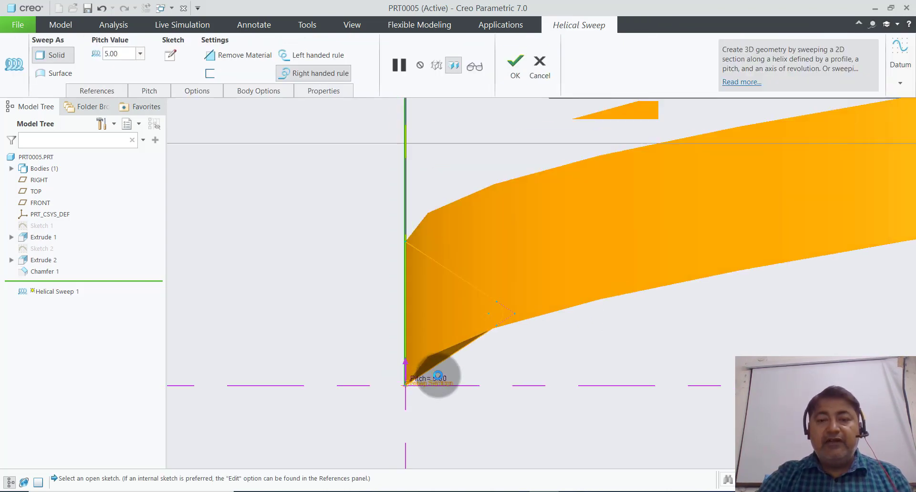
Step: Make the helical sweep remove material with pitch 2 and accept the thread cut
scroll(435, 374, "down", 3)
scroll(438, 379, "down", 2)
scroll(439, 376, "down", 3)
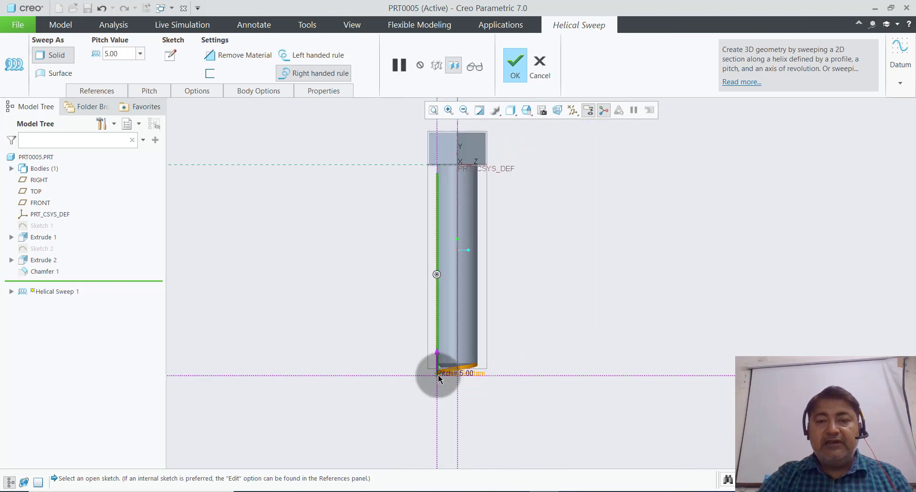
scroll(393, 265, "up", 1)
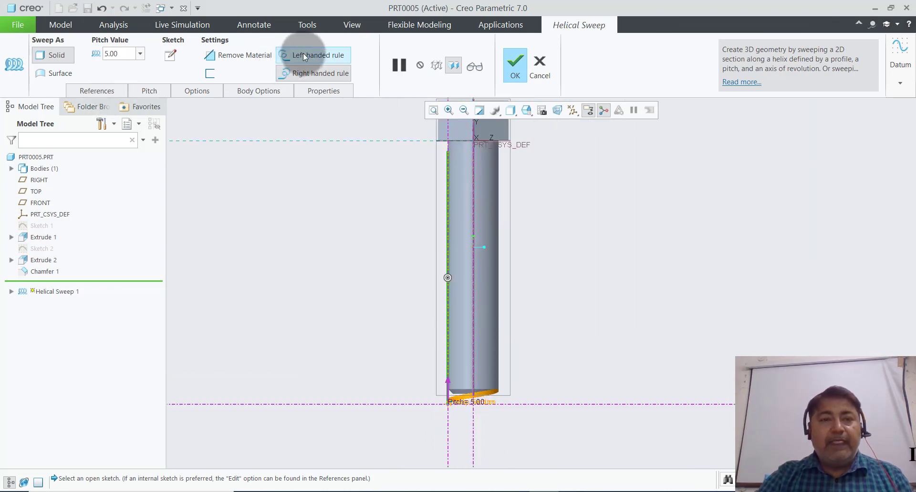
left_click(219, 56)
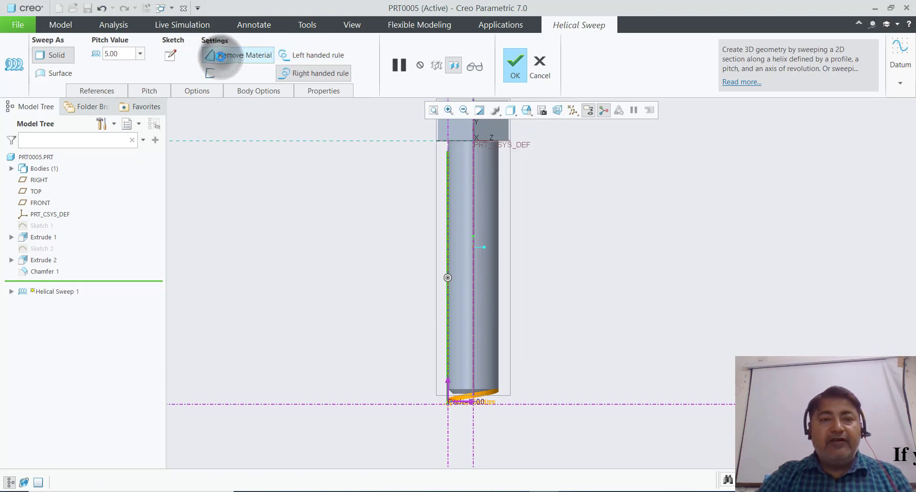
left_click(143, 56)
type("2")
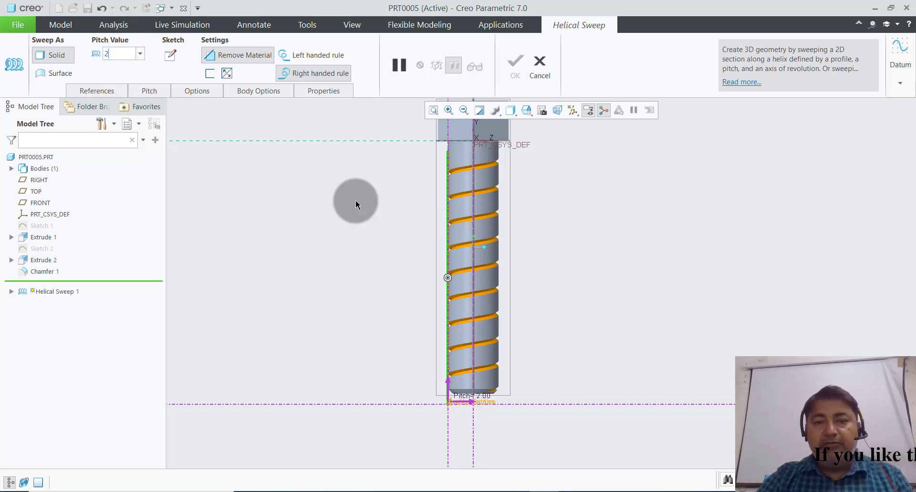
key("Return")
scroll(519, 169, "down", 3)
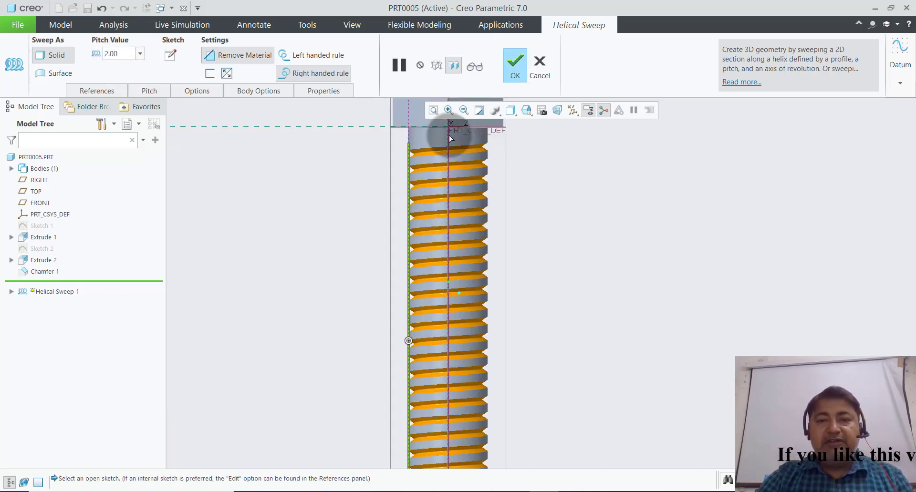
scroll(520, 172, "down", 1)
scroll(522, 177, "up", 1)
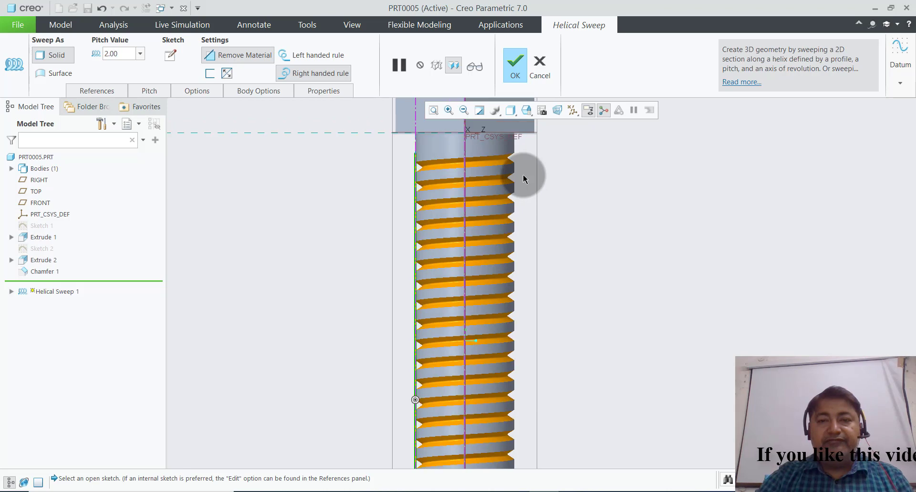
left_click(513, 66)
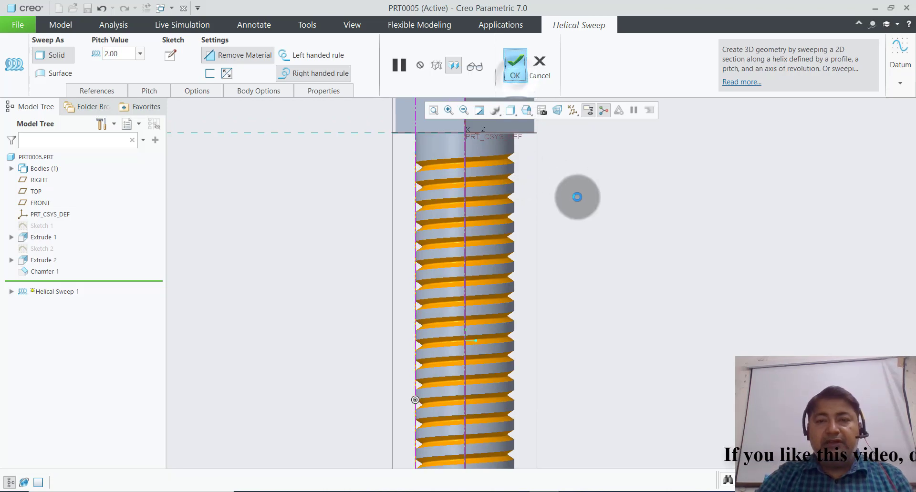
Step: Apply the copper swatch from the std-metals appearance library to the whole bolt part
scroll(567, 223, "up", 3)
left_click(566, 224)
mouse_move(601, 263)
middle_mouse_down()
mouse_move(618, 216)
mouse_move(658, 237)
mouse_move(625, 264)
mouse_move(635, 280)
middle_mouse_up()
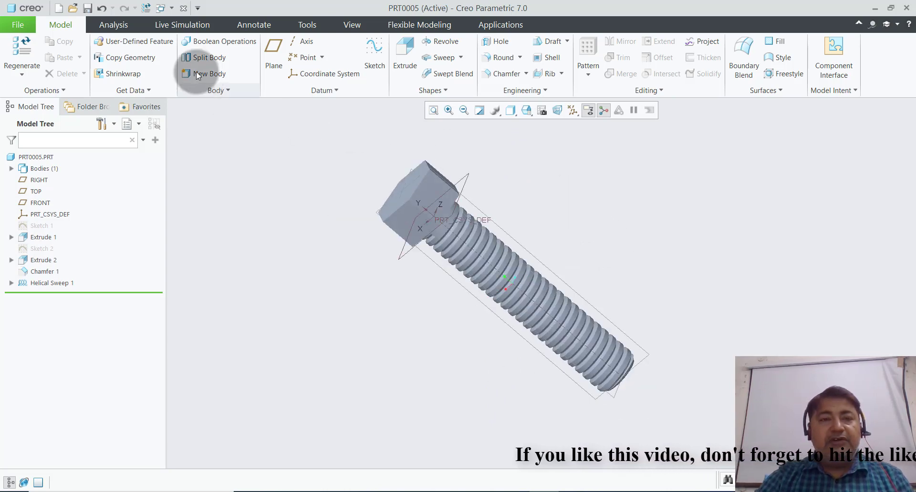
left_click(345, 23)
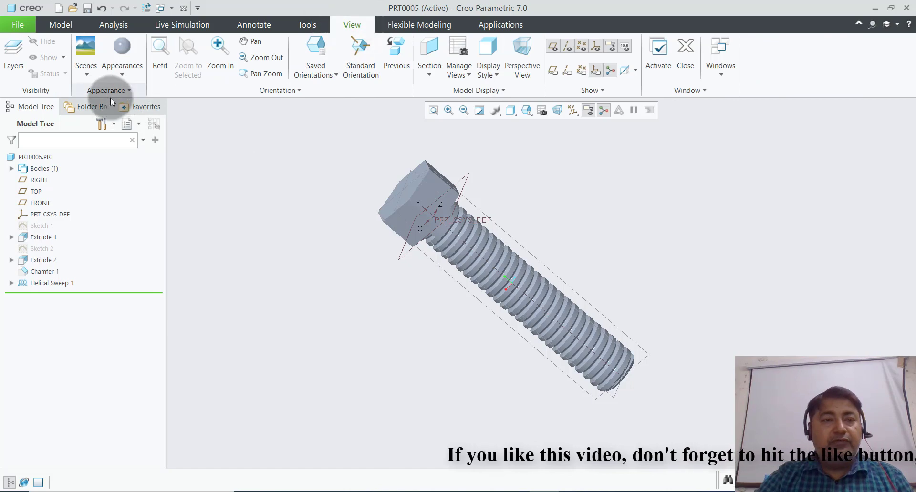
left_click(32, 158)
left_click(122, 83)
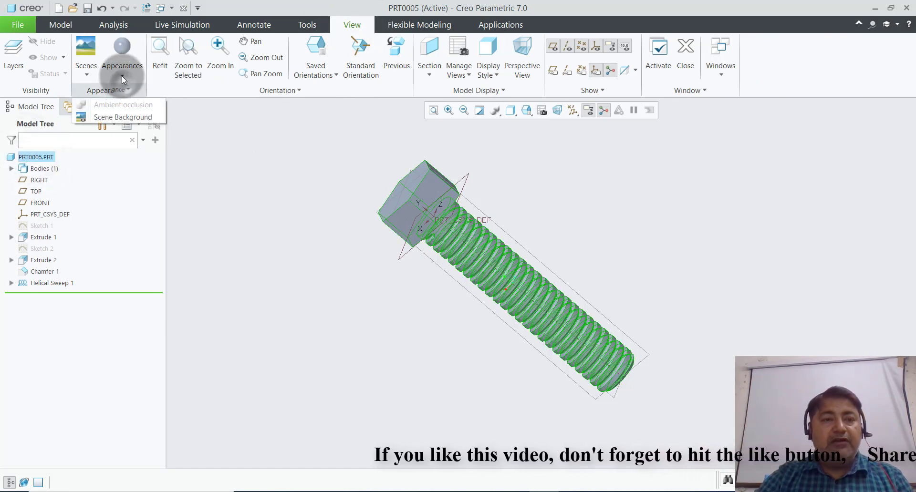
left_click(121, 75)
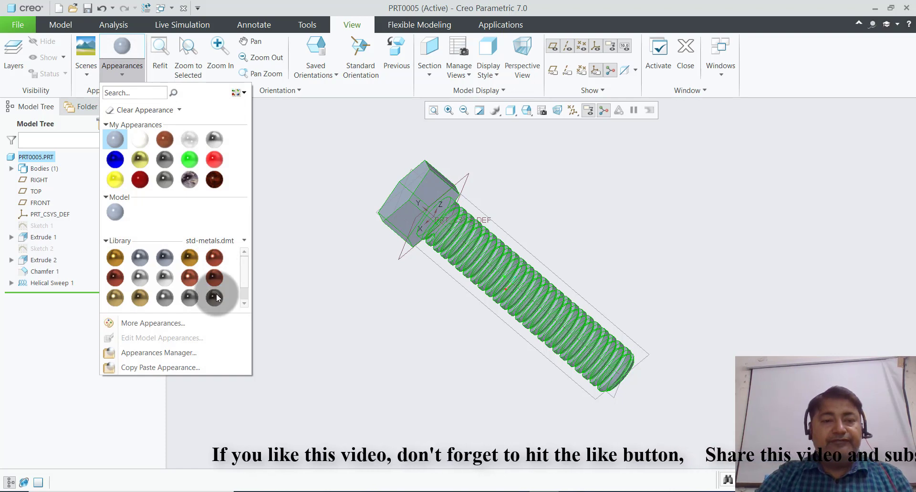
left_click(113, 277)
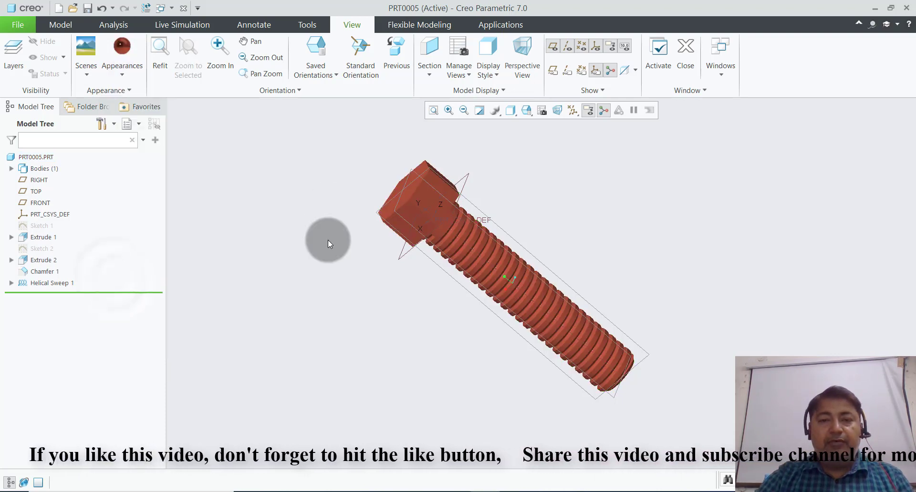
mouse_move(328, 239)
middle_mouse_down()
mouse_move(344, 303)
mouse_move(332, 318)
middle_mouse_up()
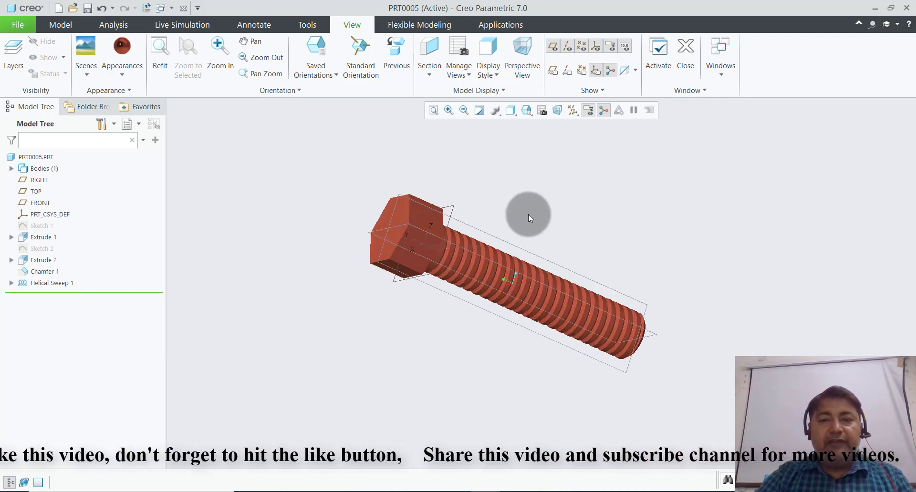
Step: Save a copy of the bolt part under the name BOLT1
left_click(22, 24)
mouse_move(36, 109)
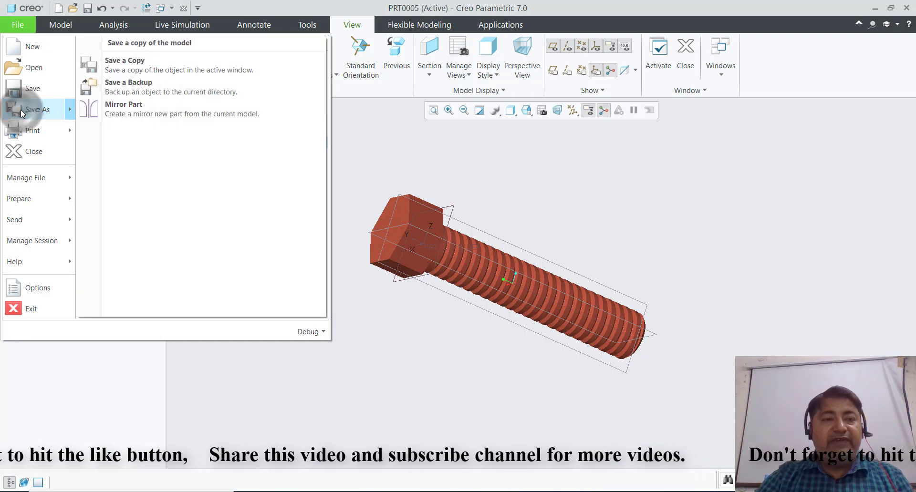
left_click(167, 71)
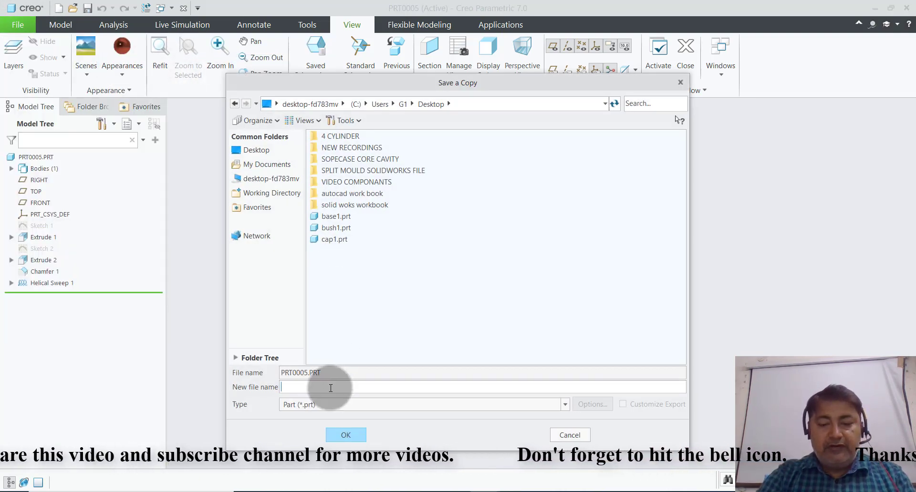
type("BOLT1")
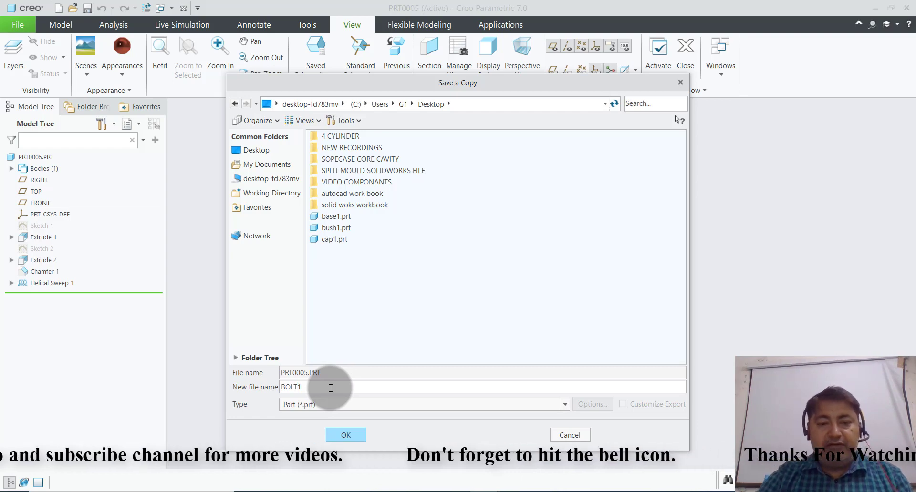
left_click(347, 434)
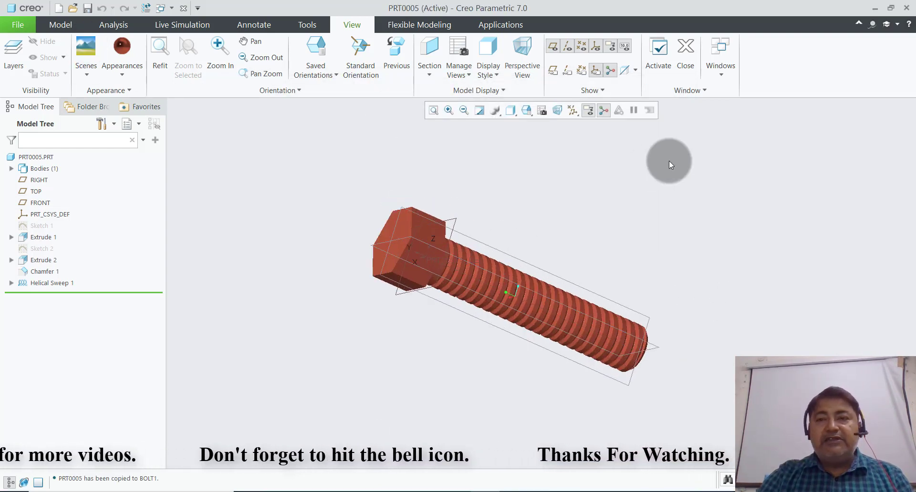
left_click(18, 25)
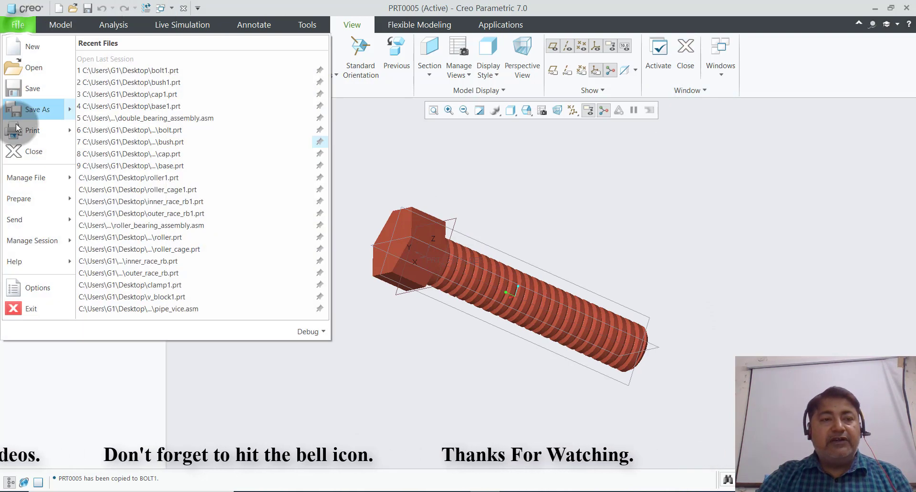
Step: Close the bolt and start a new assembly with the default template turned off
left_click(57, 152)
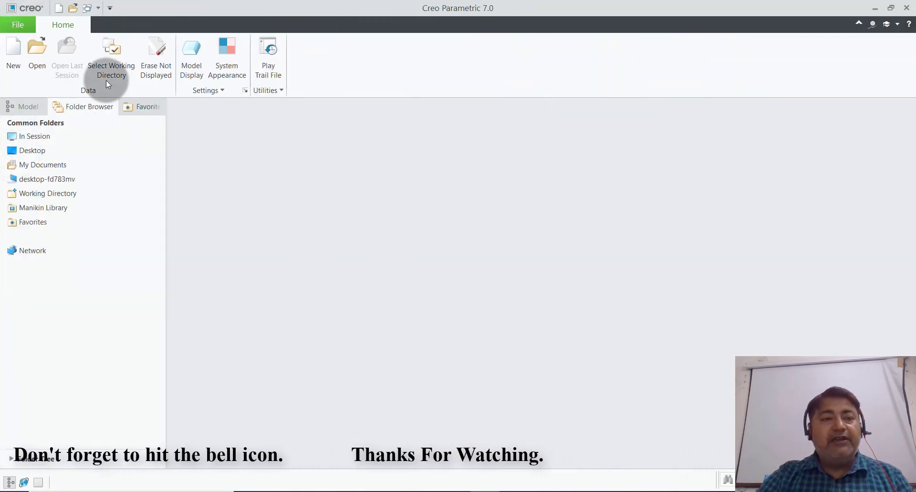
left_click(12, 55)
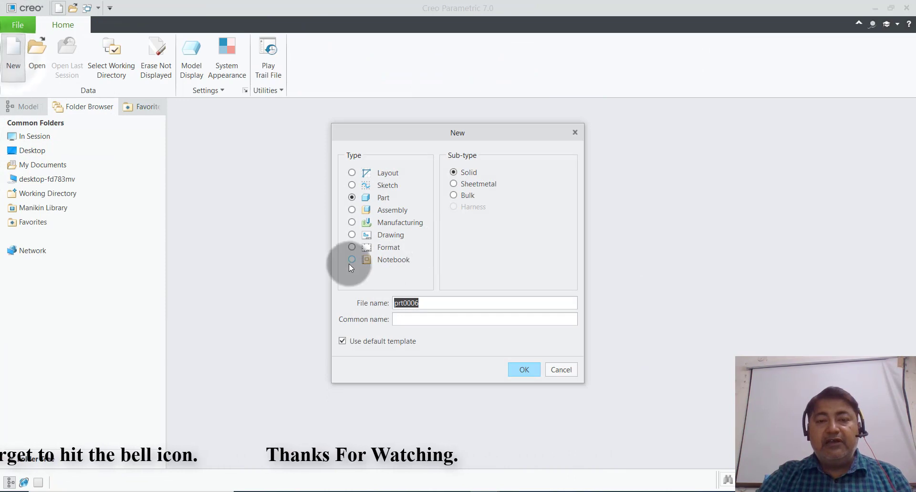
left_click(356, 214)
left_click(342, 342)
left_click(517, 370)
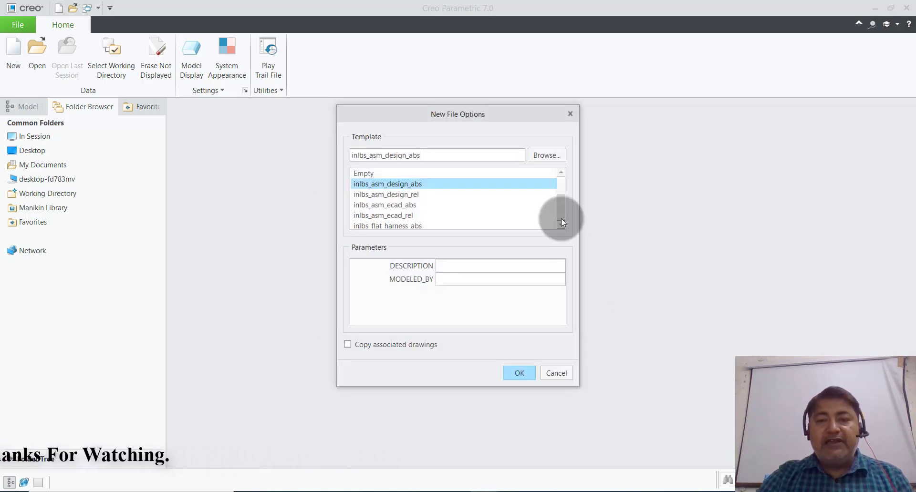
Step: Create the assembly from the mmns_asm_design_abs template
scroll(561, 224, "down", 1)
scroll(561, 225, "down", 1)
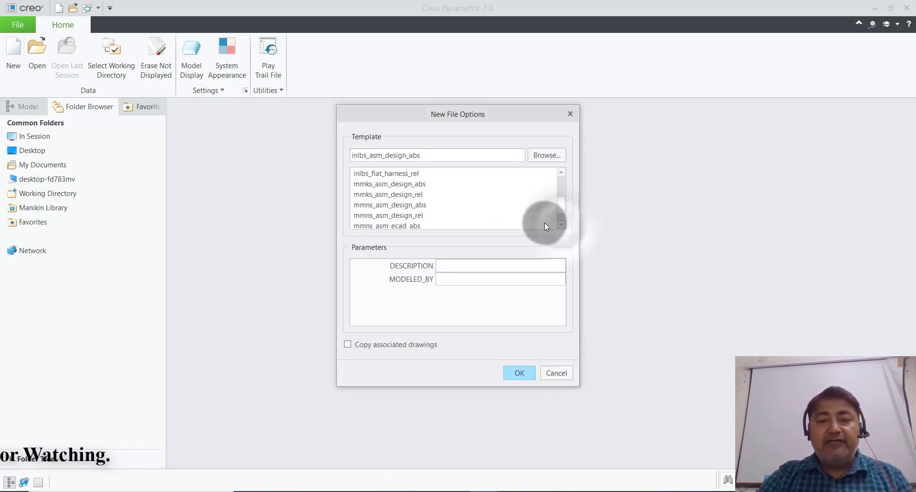
left_click(415, 206)
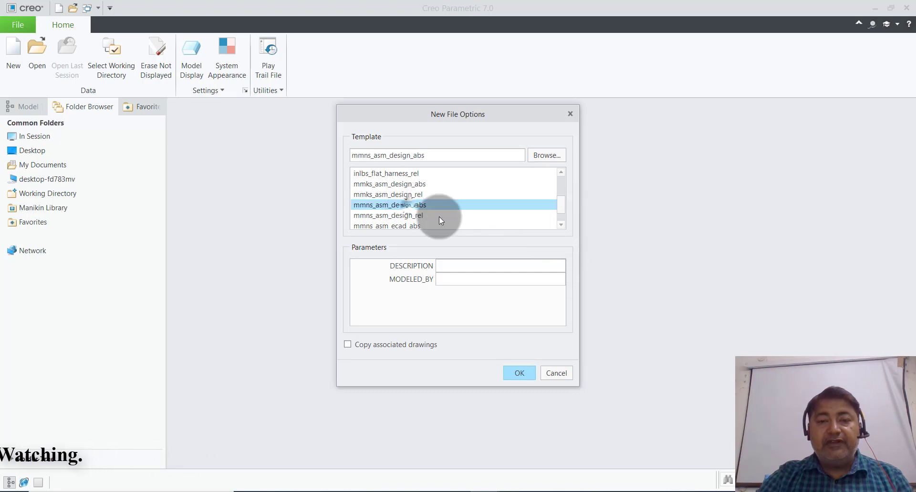
left_click(511, 374)
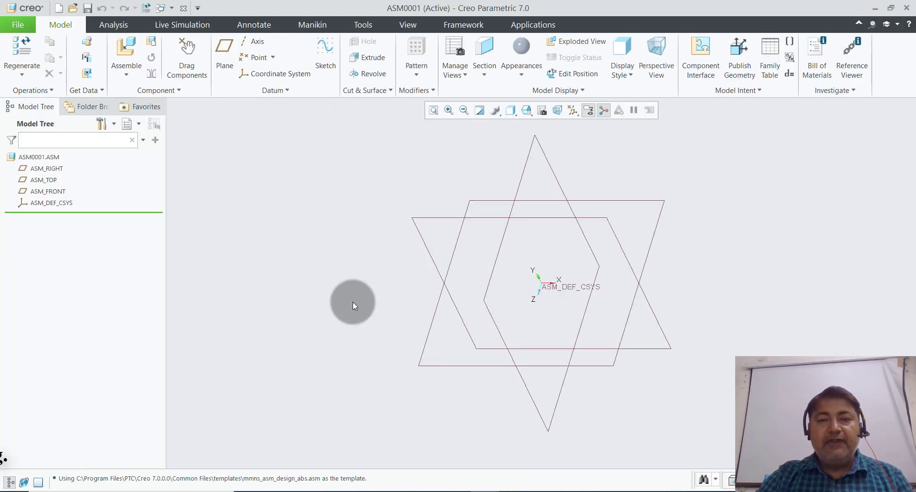
Step: Assemble base1.prt as the first component using the Default constraint
left_click(126, 74)
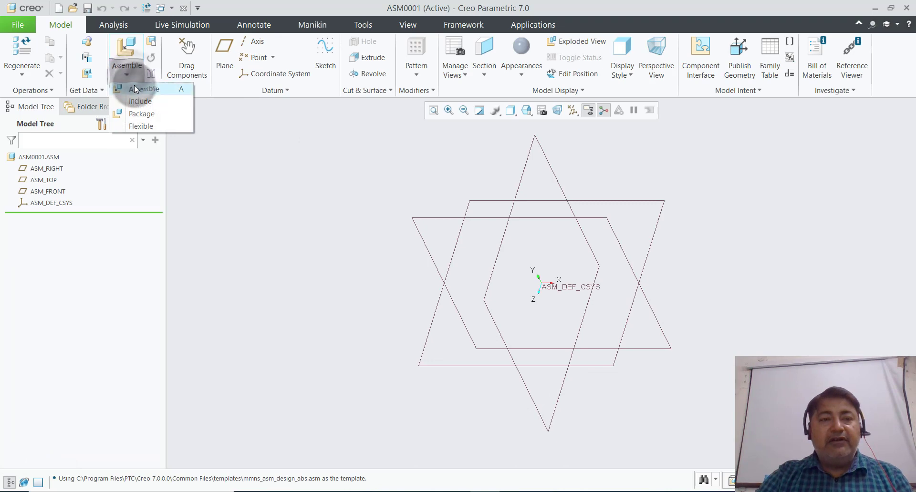
left_click(134, 89)
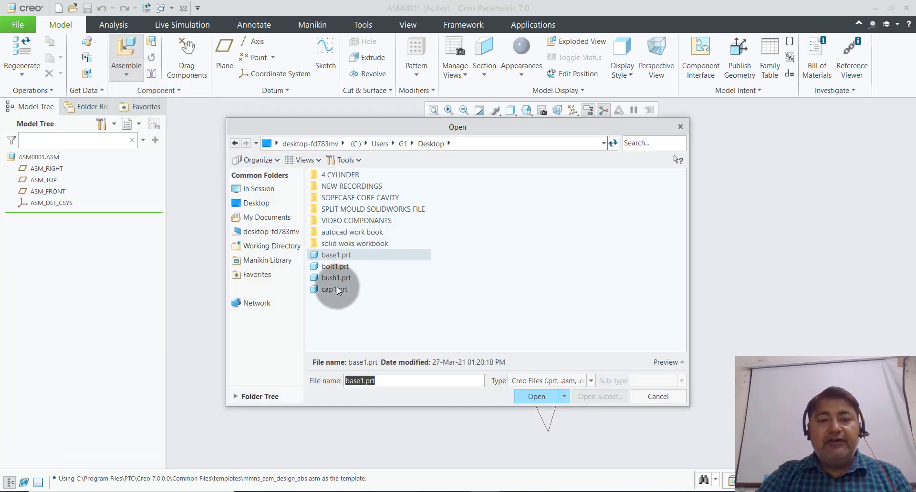
left_click(536, 397)
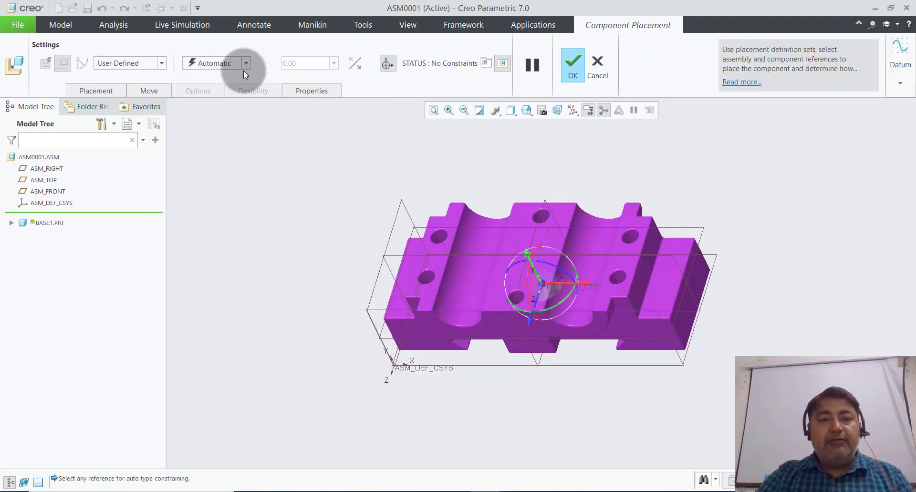
left_click(246, 63)
left_click(229, 180)
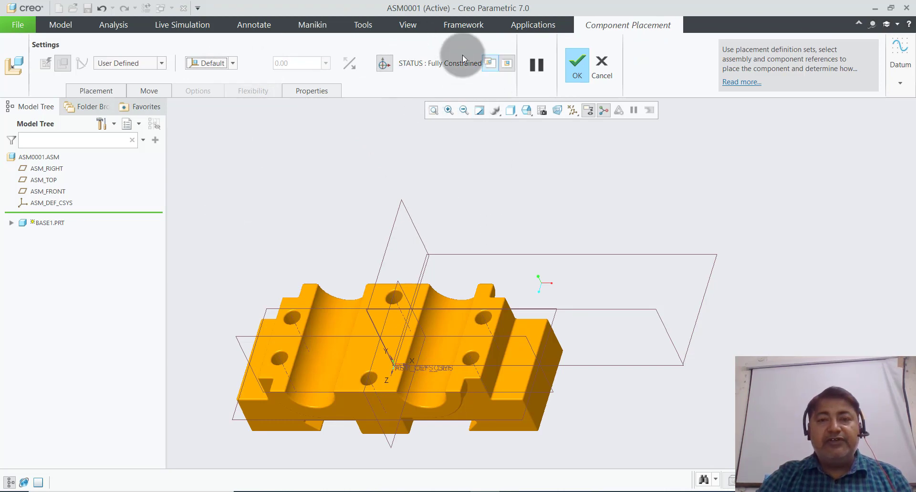
middle_click(609, 195)
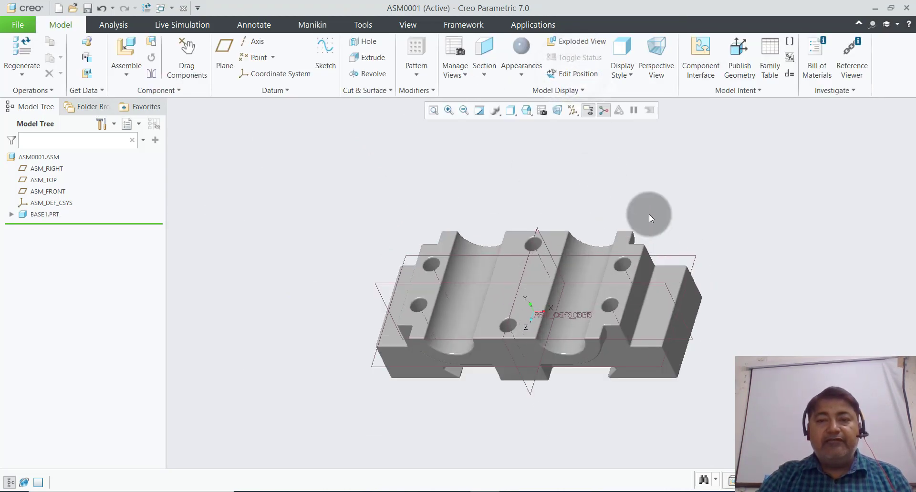
Step: Load bush1.prt and make its outer cylinder coincident with the base's left half-round groove
left_click(133, 67)
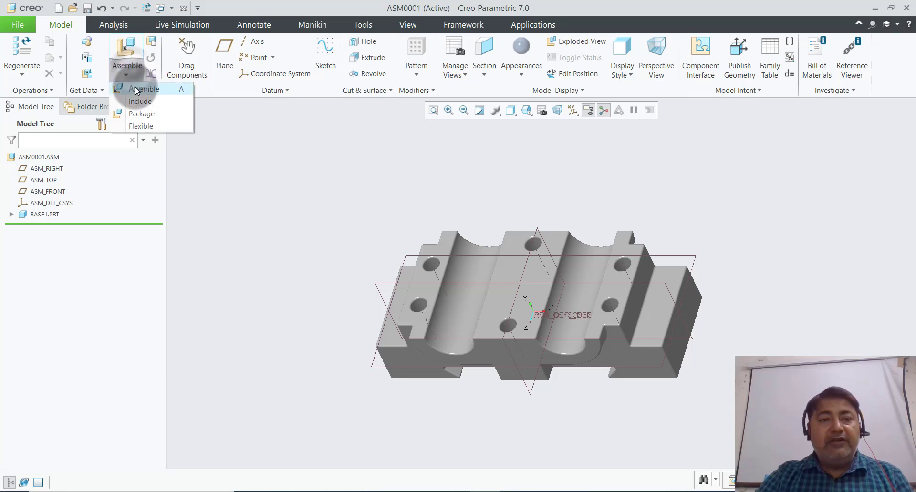
left_click(132, 86)
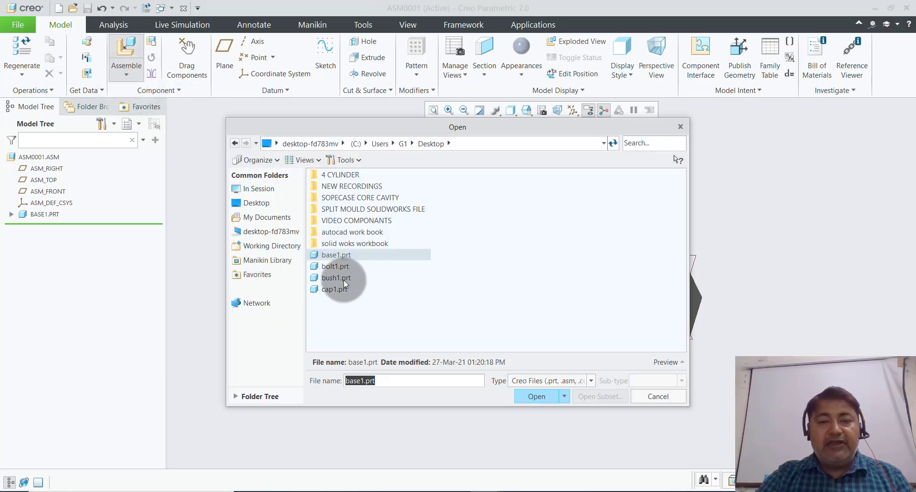
left_click(344, 280)
left_click(522, 397)
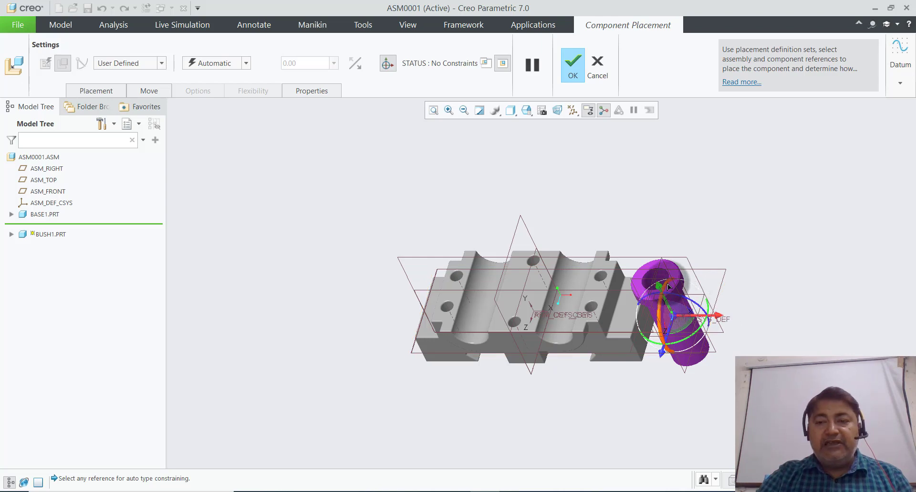
left_click_drag(665, 295, 655, 343)
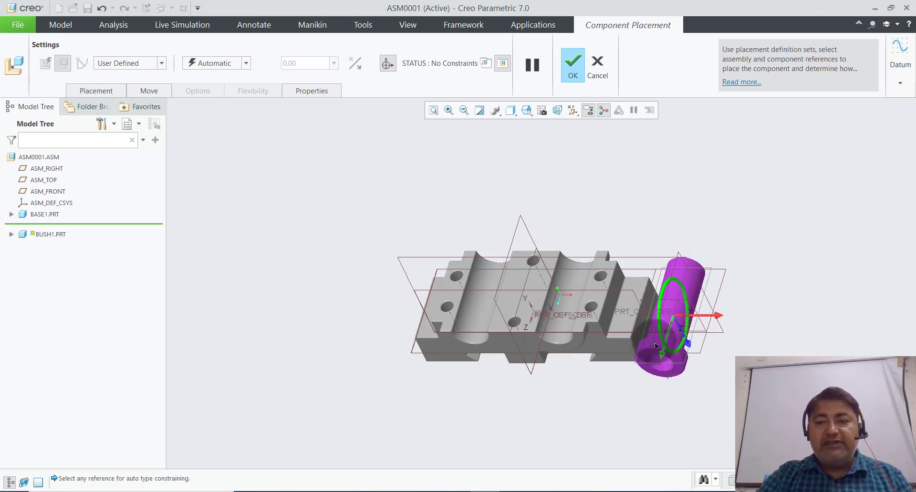
scroll(722, 320, "down", 2)
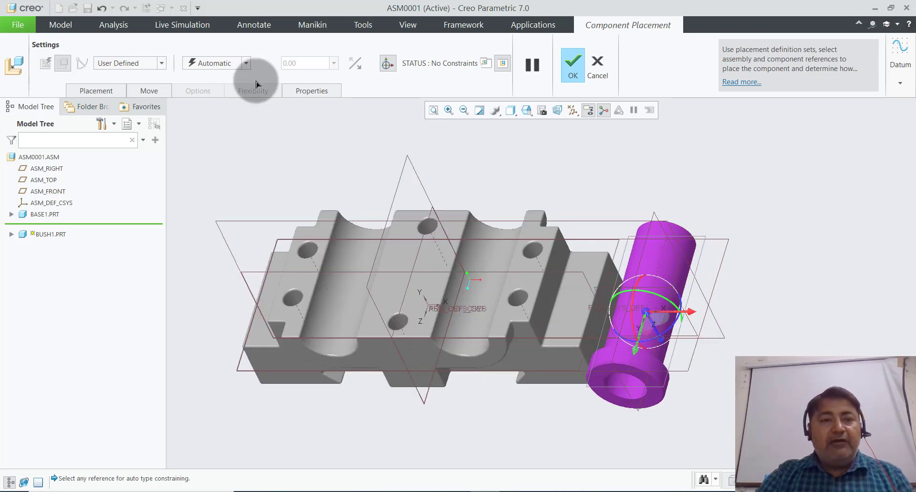
left_click(340, 293)
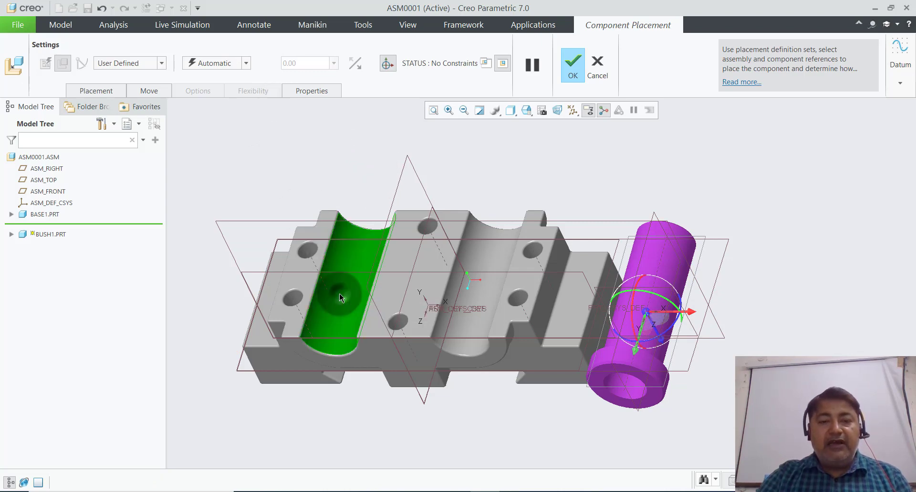
left_click(656, 256)
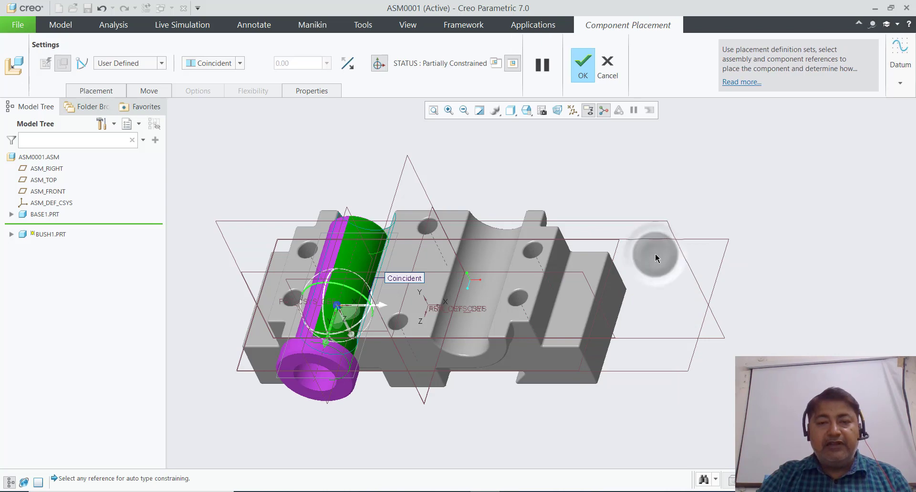
left_click(392, 415)
Step: Make the bush collar face coincident with the base end face and confirm placement
middle_click_drag(392, 417, 375, 366)
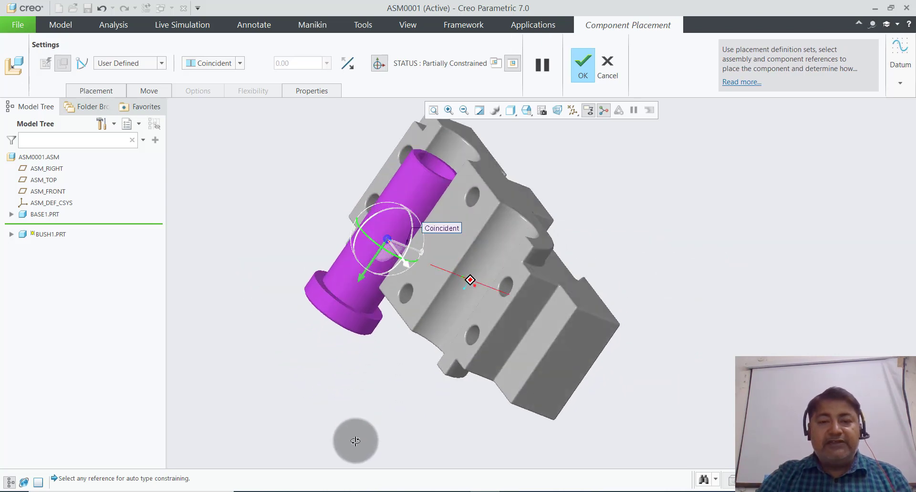
scroll(374, 365, "down", 5)
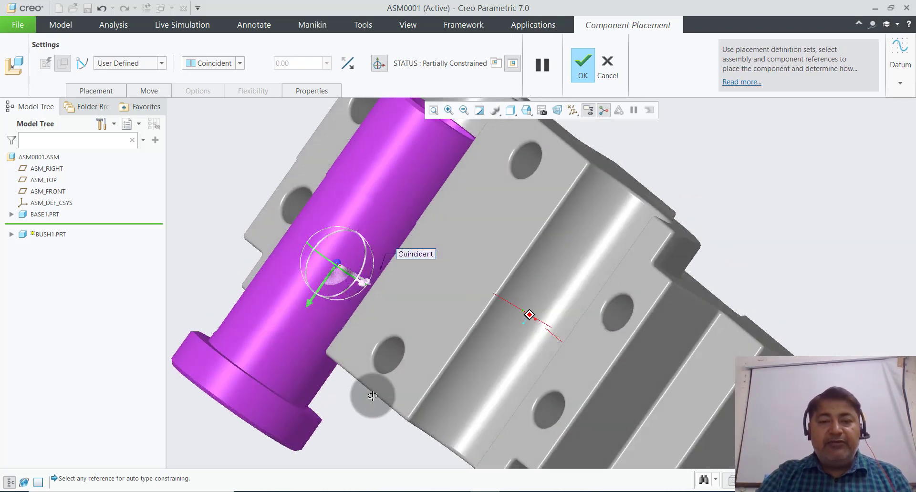
mouse_move(363, 405)
middle_mouse_down()
mouse_move(379, 367)
mouse_move(379, 445)
middle_mouse_up()
scroll(370, 347, "down", 3)
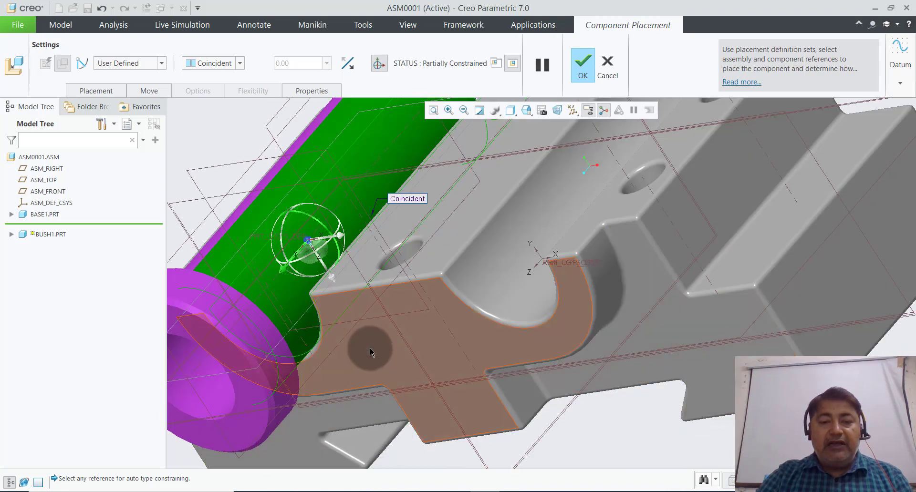
left_click(370, 348)
scroll(370, 349, "up", 3)
middle_click_drag(370, 349, 347, 385)
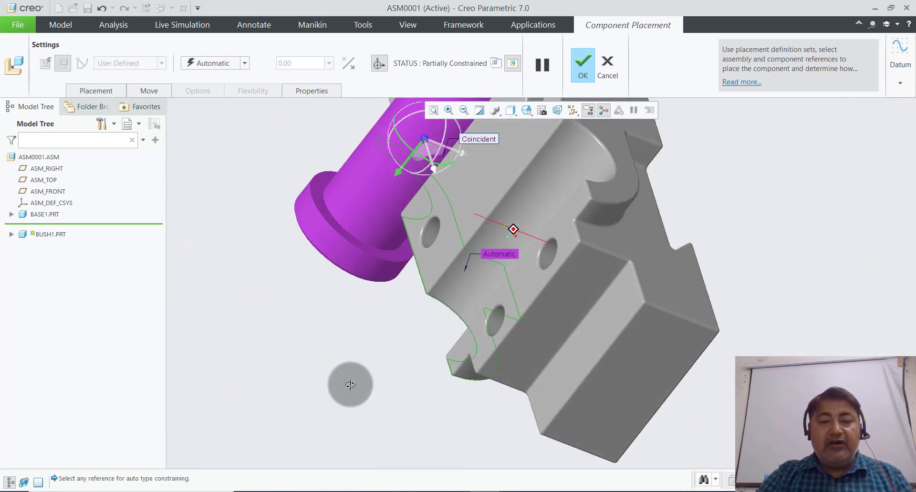
scroll(329, 183, "down", 3)
left_click(317, 198)
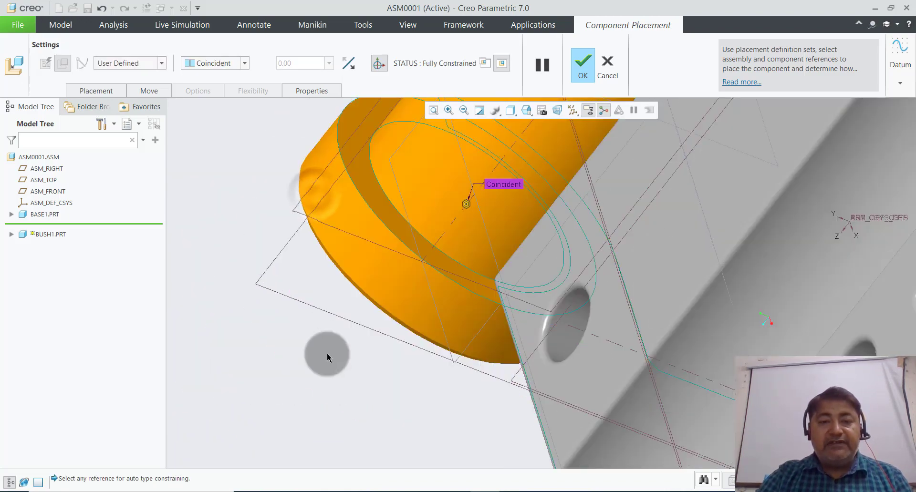
scroll(334, 371, "up", 5)
mouse_move(558, 328)
middle_mouse_down()
mouse_move(585, 306)
mouse_move(554, 268)
middle_mouse_up()
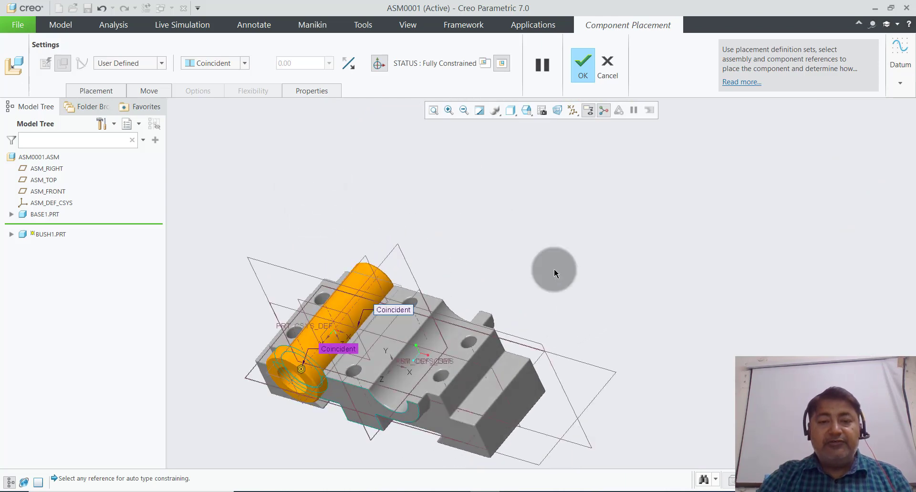
left_click(583, 64)
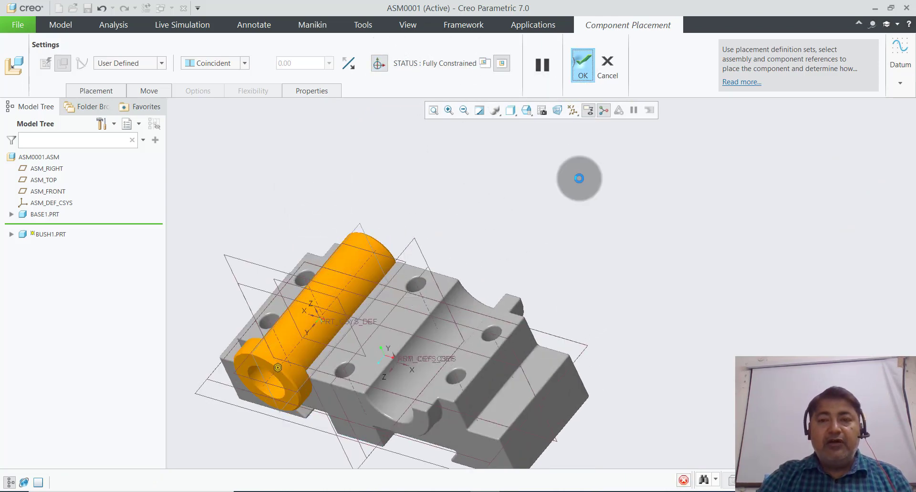
Step: Select BUSH1 and attempt a Repeat Component on its Coincident reference, then cancel it
middle_click_drag(583, 243, 588, 231)
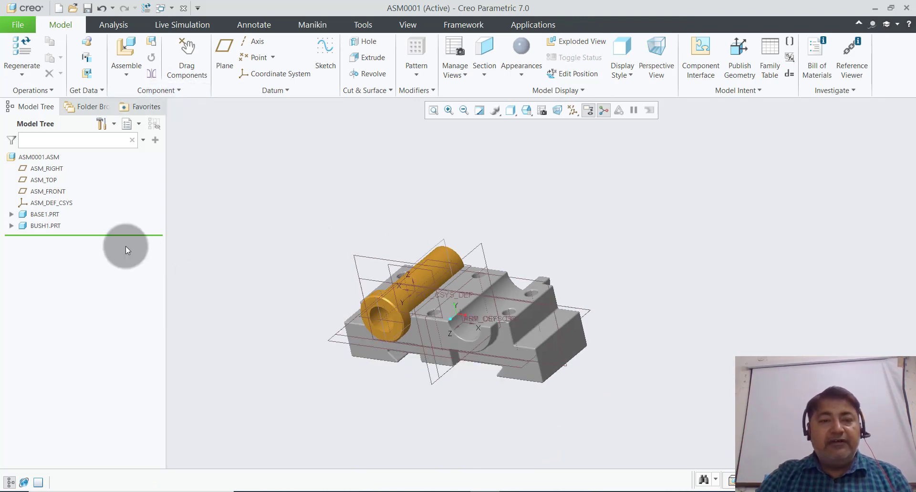
left_click(44, 226)
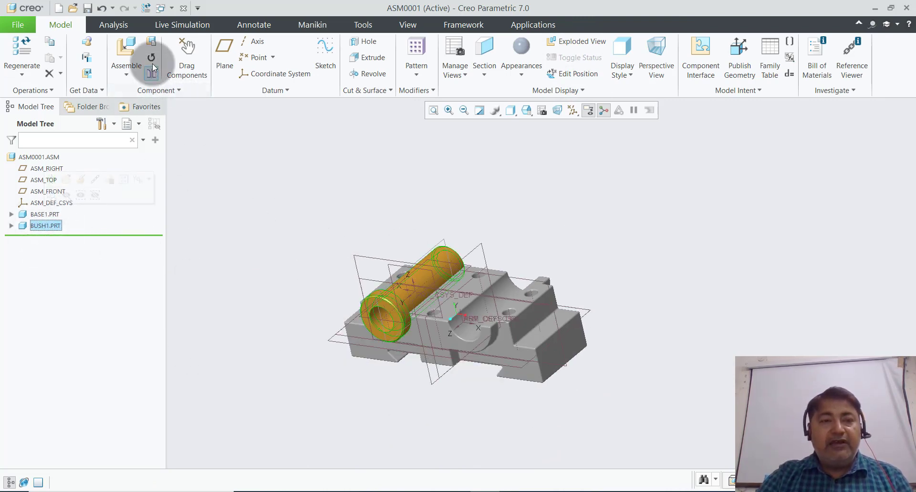
left_click(153, 57)
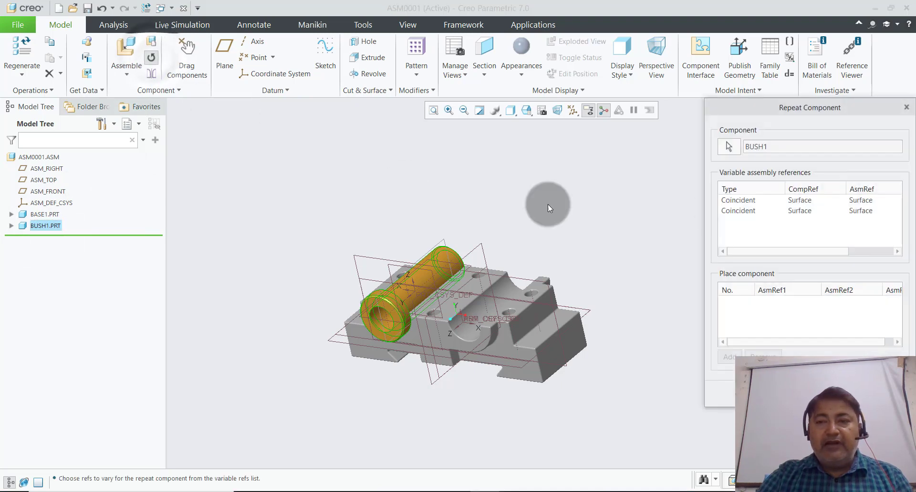
left_click(746, 214)
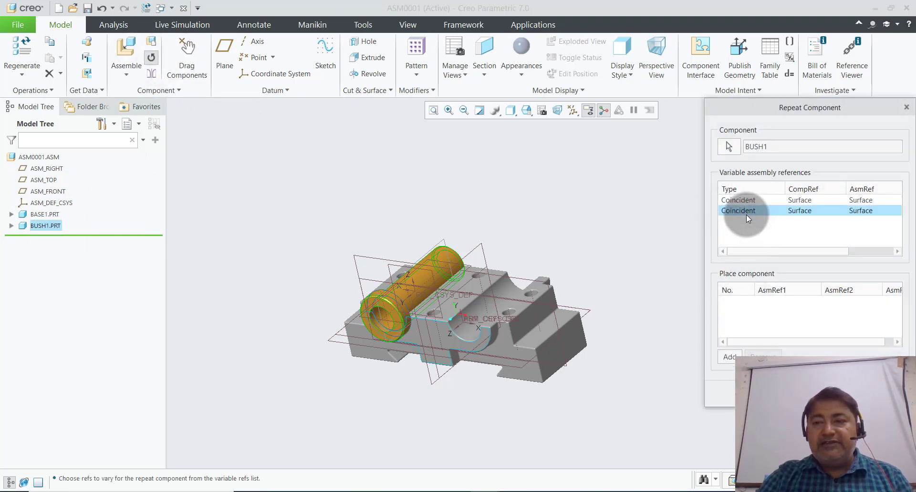
left_click(729, 357)
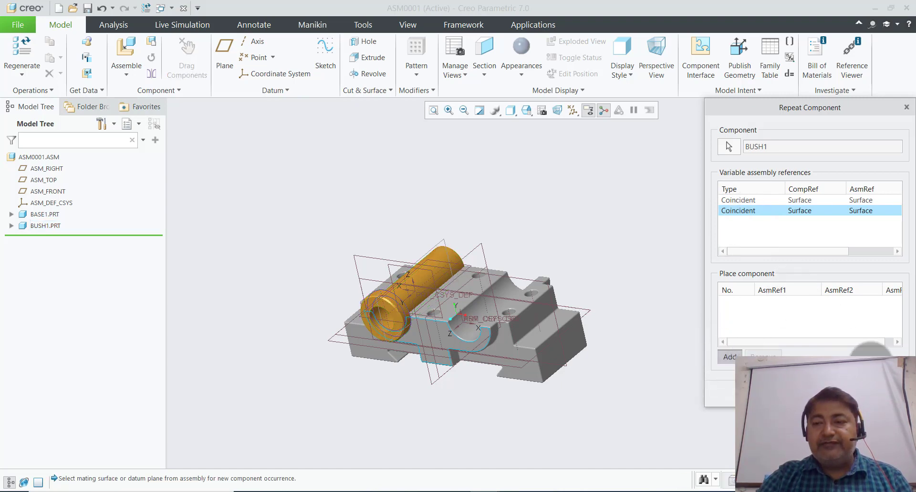
left_click(479, 318)
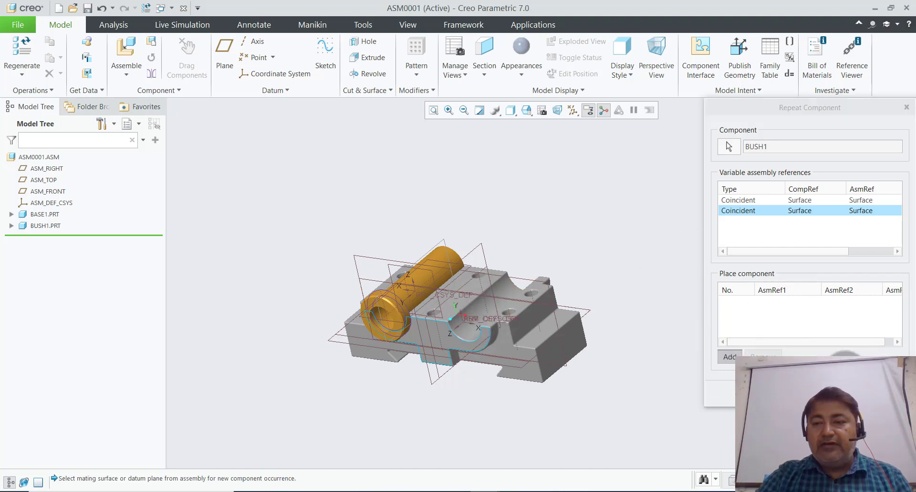
left_click(873, 393)
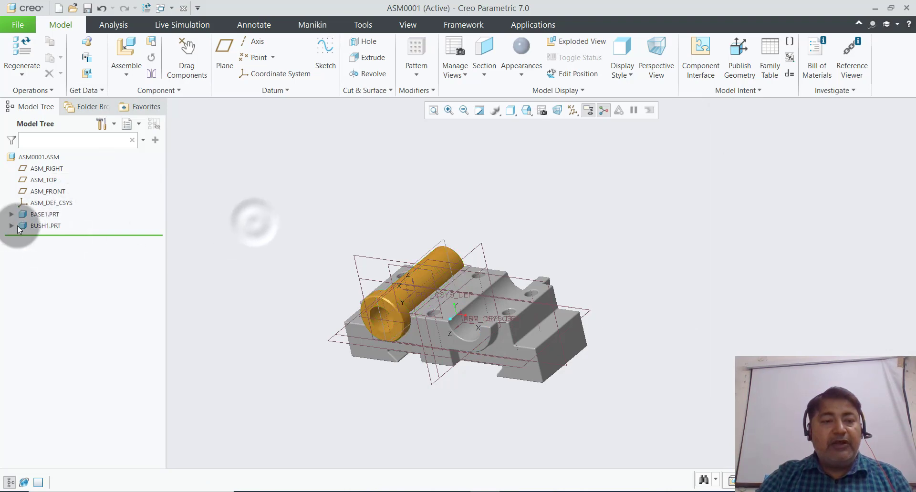
Step: Repeat the bush, adding a copy seated in the base's second half-round groove
left_click(151, 57)
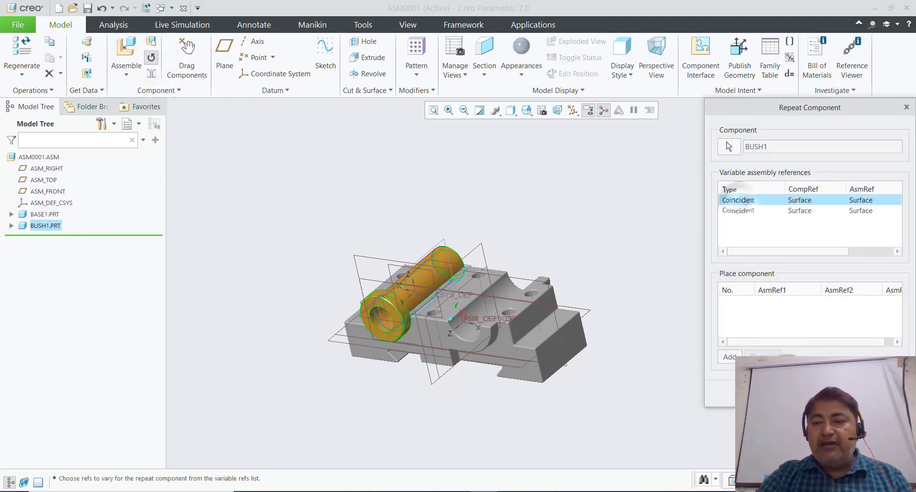
left_click(728, 358)
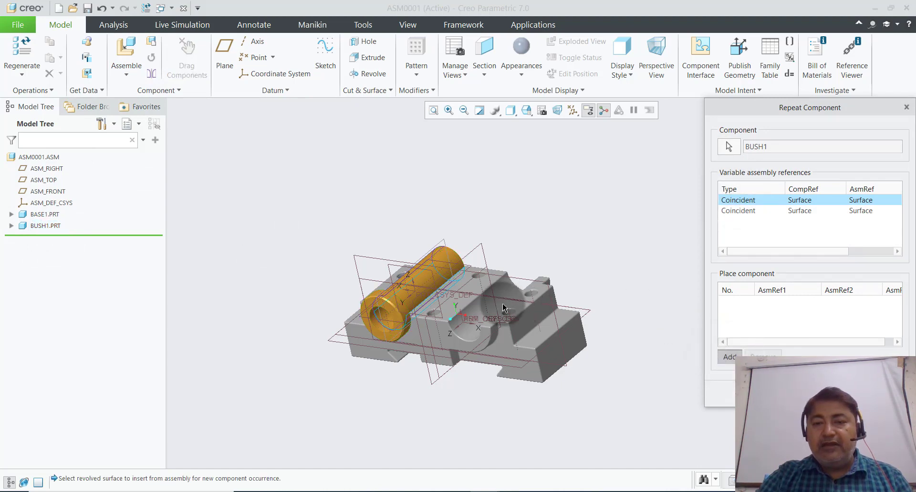
left_click(480, 317)
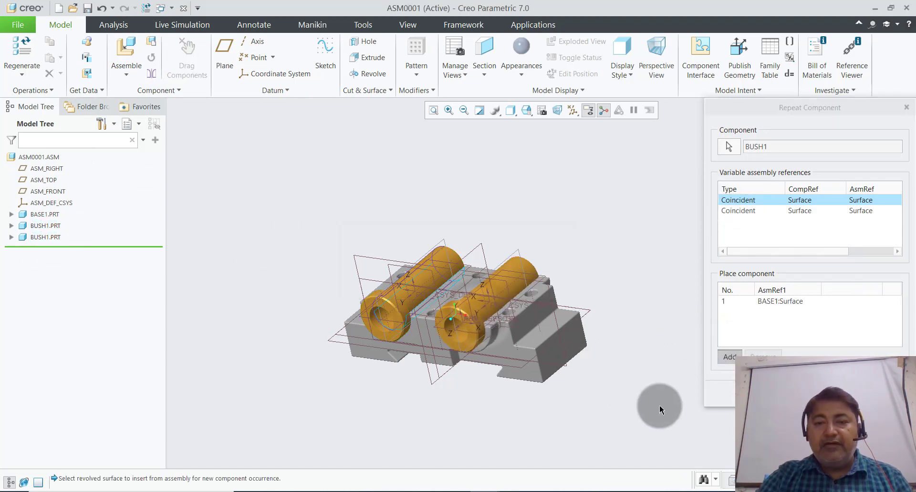
key("Return")
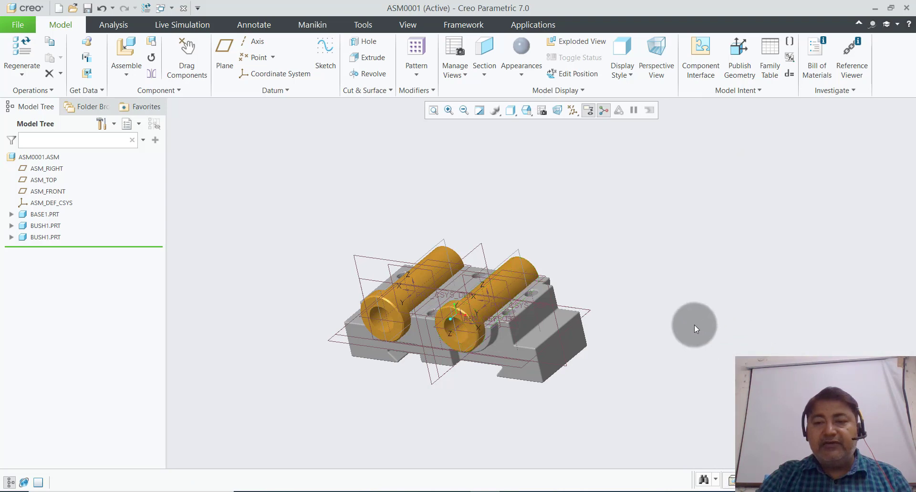
mouse_move(694, 325)
middle_mouse_down()
mouse_move(675, 270)
mouse_move(656, 346)
mouse_move(648, 329)
mouse_move(658, 340)
mouse_move(589, 287)
middle_mouse_up()
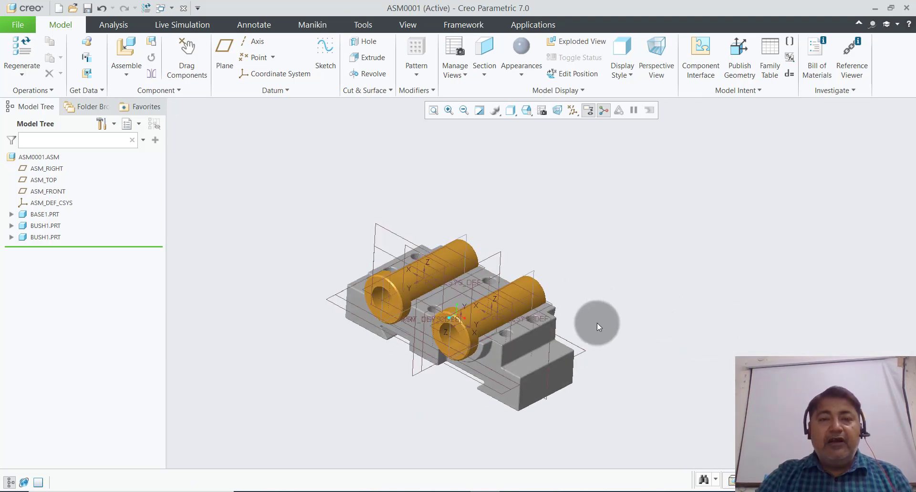
Step: Load cap1.prt into the assembly and drag it above the base
mouse_move(596, 322)
middle_mouse_down()
mouse_move(606, 311)
mouse_move(600, 280)
mouse_move(614, 296)
mouse_move(652, 307)
middle_mouse_up()
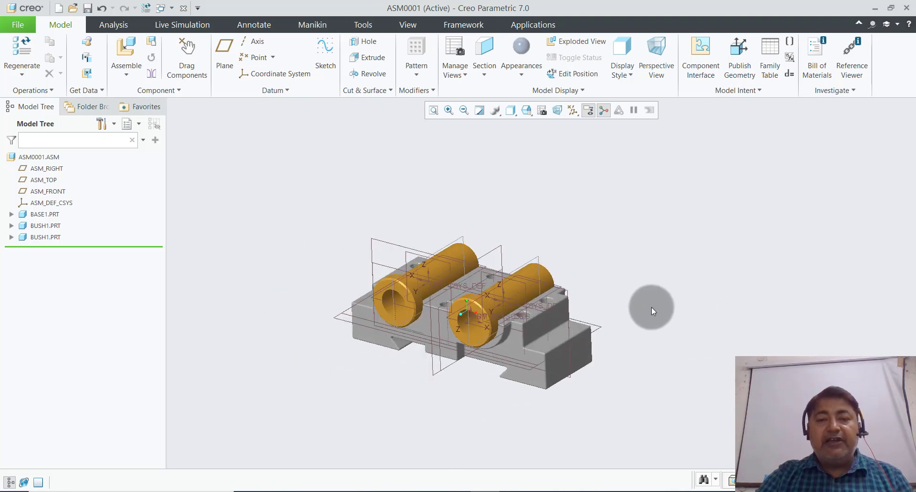
left_click(125, 75)
left_click(144, 89)
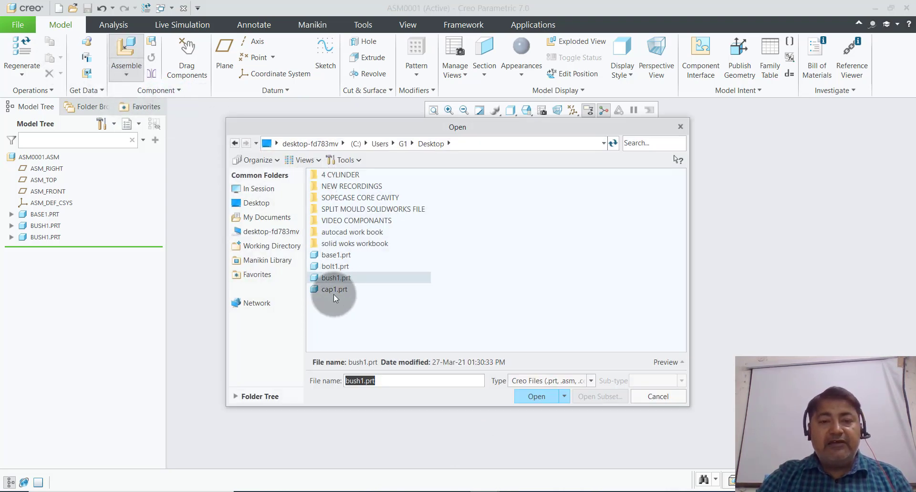
left_click(333, 290)
left_click(536, 397)
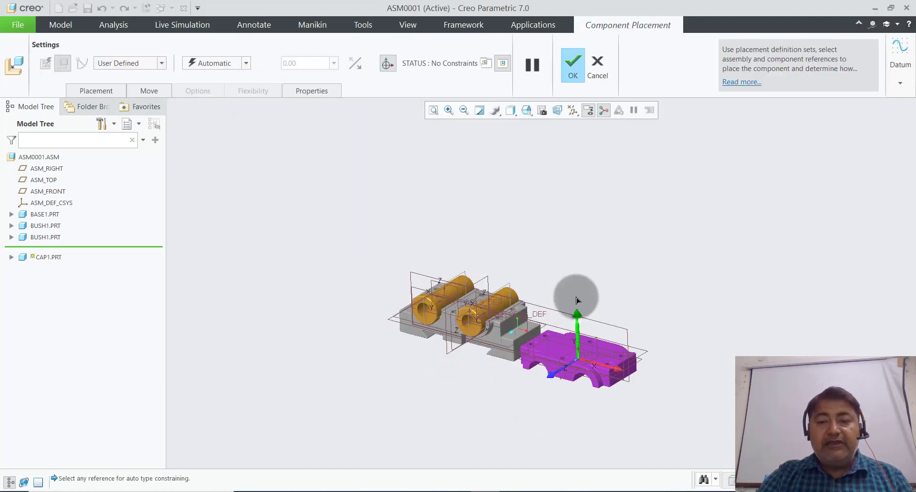
mouse_move(576, 299)
left_mouse_down()
mouse_move(612, 264)
mouse_move(460, 258)
left_mouse_up()
Step: Make the cap's half-round bore coincident with the bush, then undo that constraint
scroll(452, 264, "down", 5)
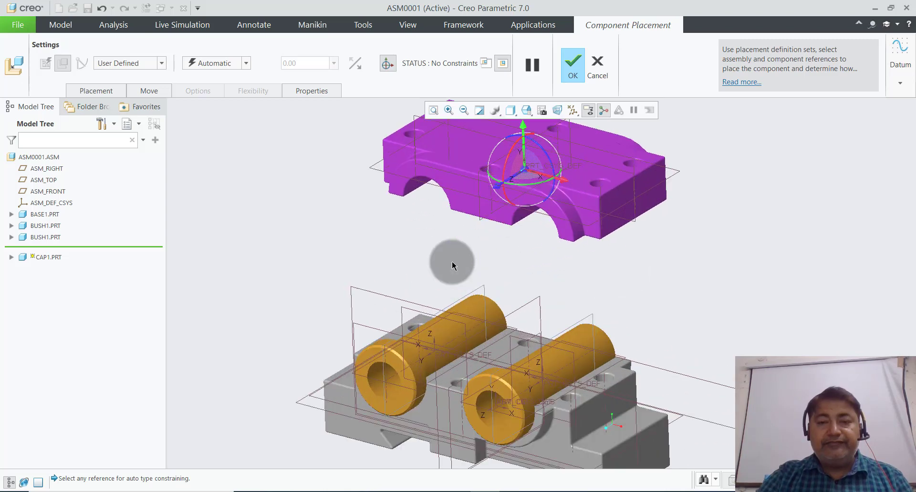
scroll(449, 261, "up", 3)
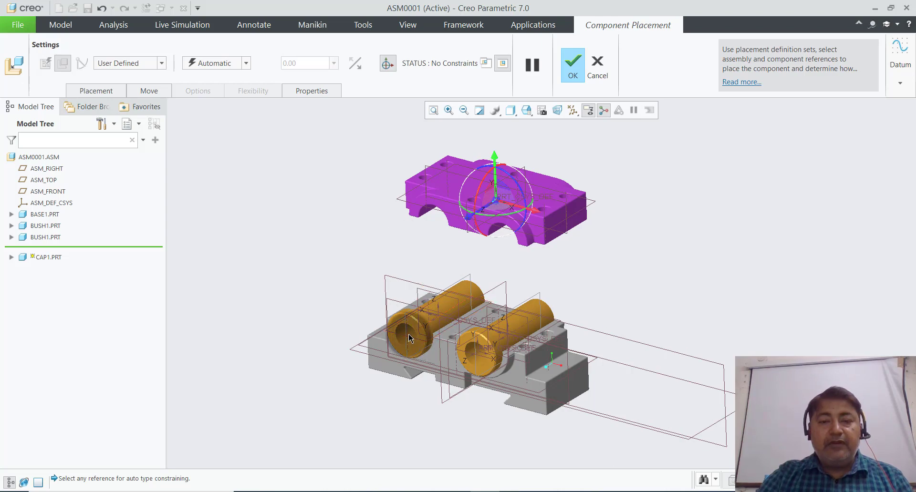
scroll(410, 269, "down", 3)
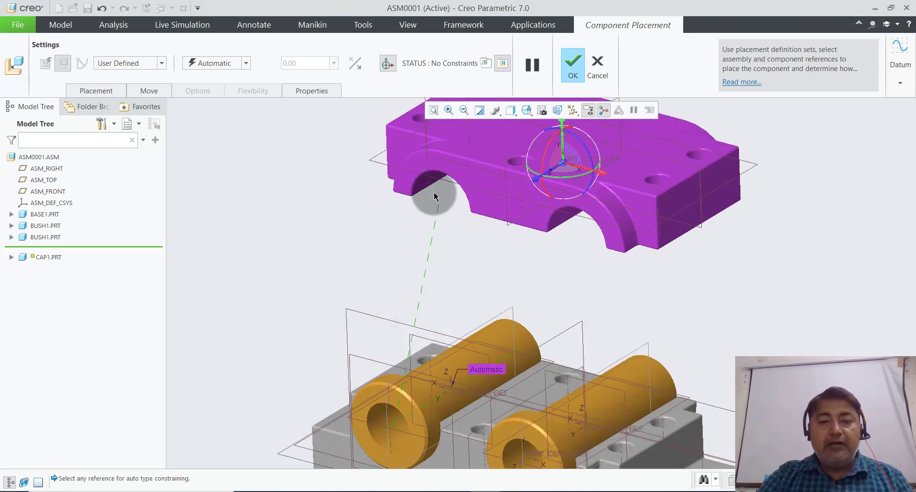
left_click(421, 187)
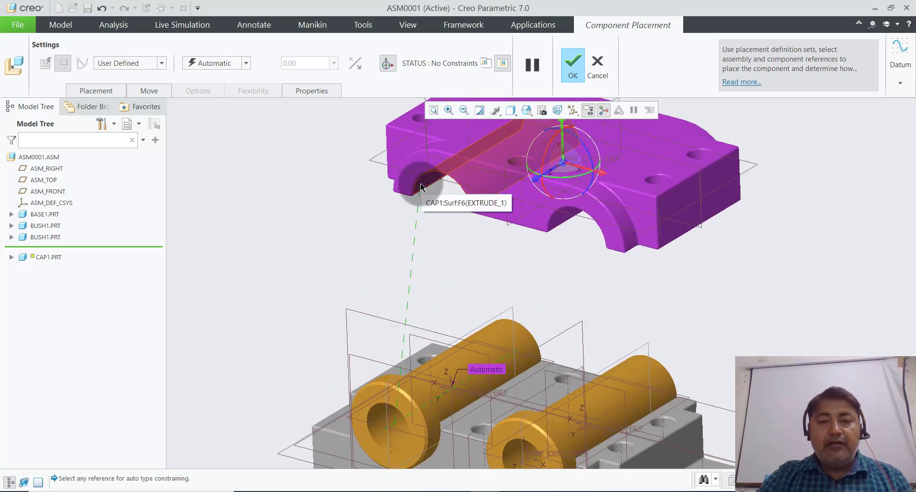
middle_click_drag(436, 212, 448, 193)
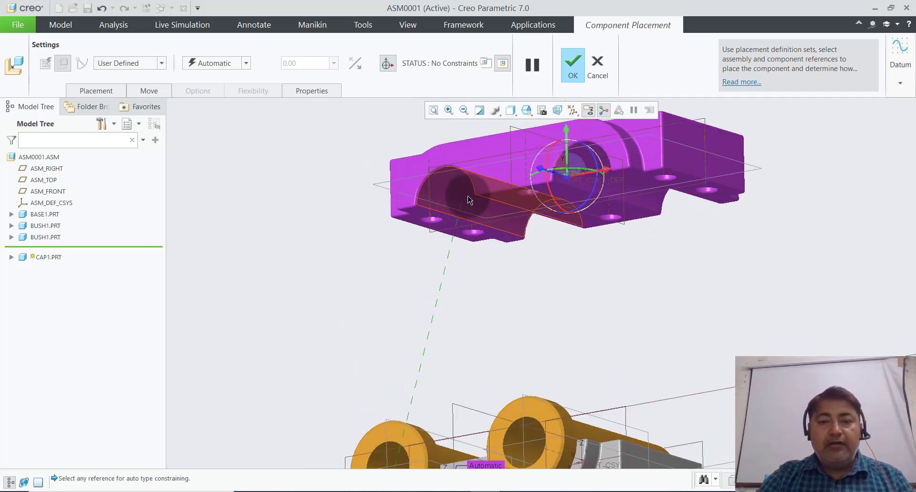
left_click(460, 195)
scroll(436, 230, "up", 5)
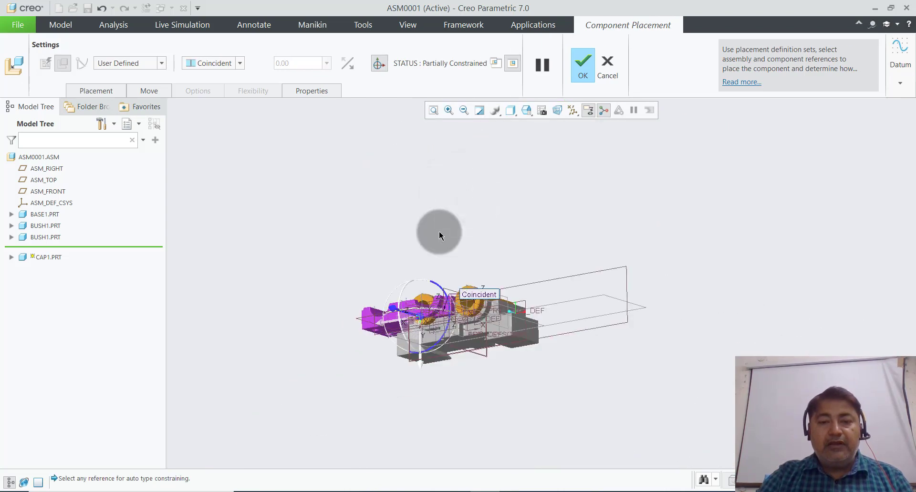
scroll(433, 261, "down", 2)
scroll(432, 261, "down", 3)
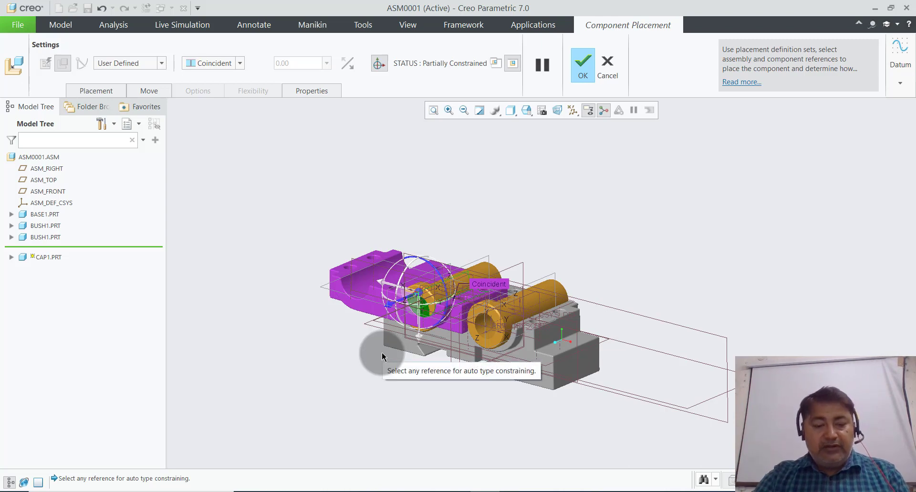
key("ctrl+z")
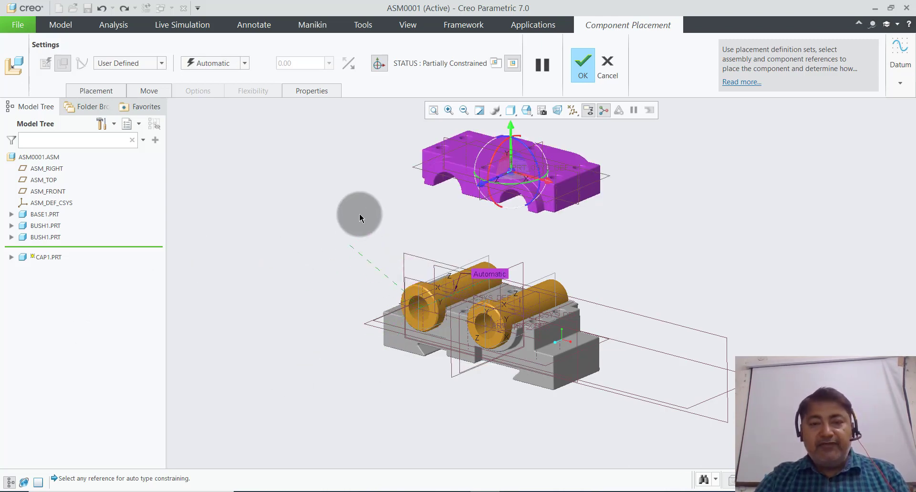
Step: Undo the automatic constraint and make a cap surface coincident with ASM_RIGHT
key("ctrl+z")
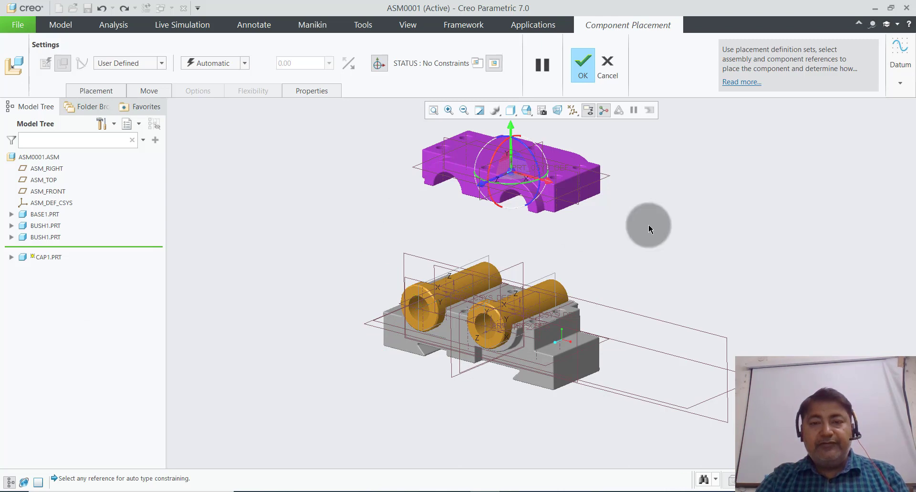
scroll(447, 207, "down", 2)
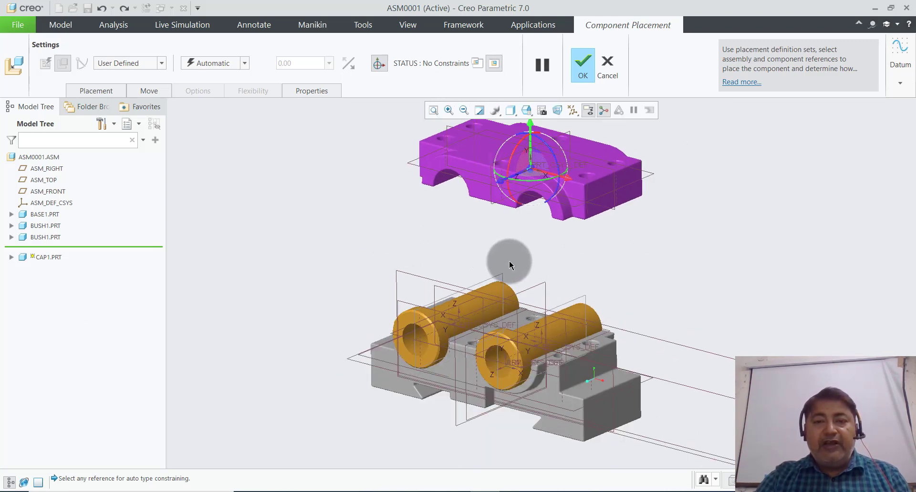
scroll(508, 260, "up", 1)
scroll(497, 237, "down", 1)
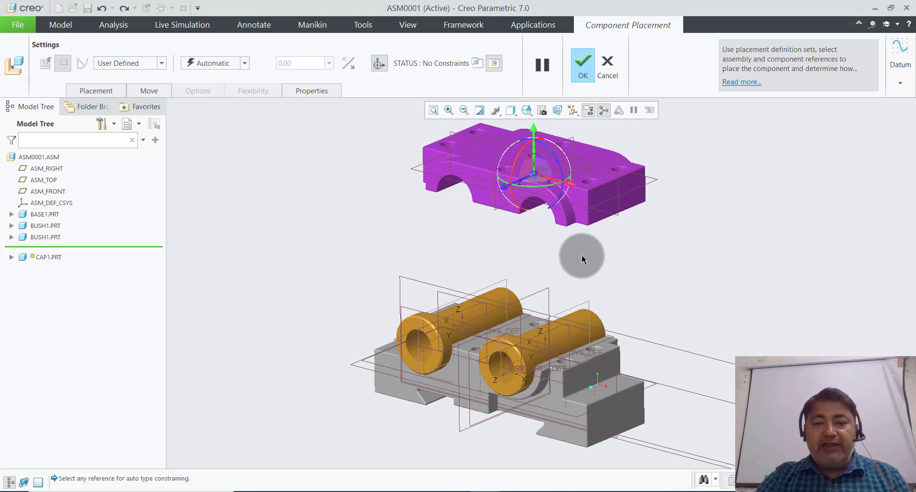
left_click(550, 288)
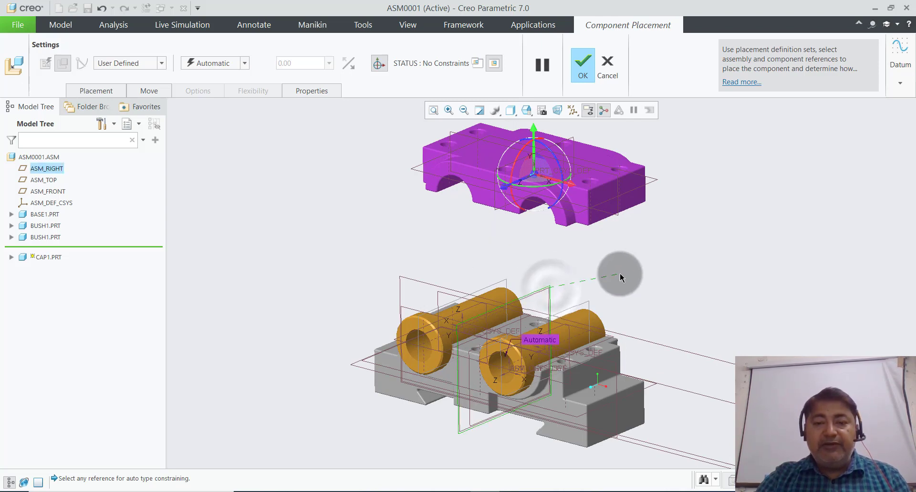
left_click(498, 214)
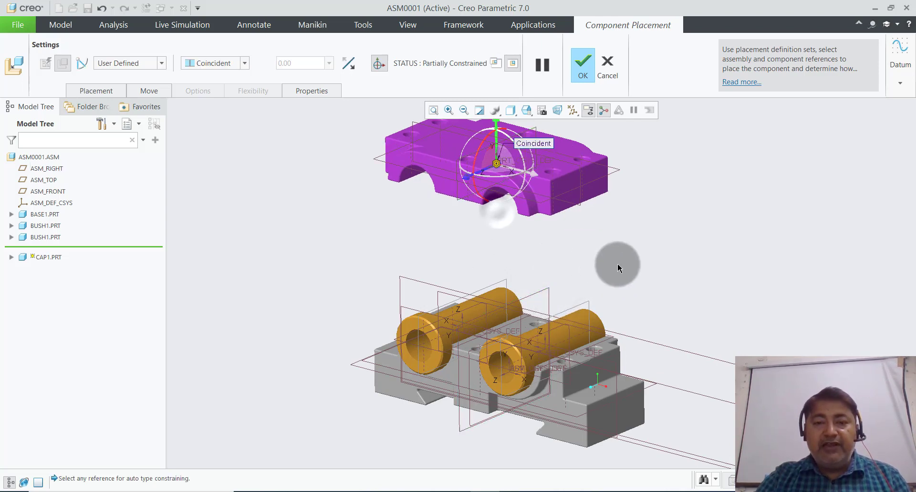
Step: Make the cap's half-round cut coincident with the base's cylindrical cut
mouse_move(618, 264)
middle_mouse_down()
mouse_move(640, 260)
mouse_move(618, 271)
middle_mouse_up()
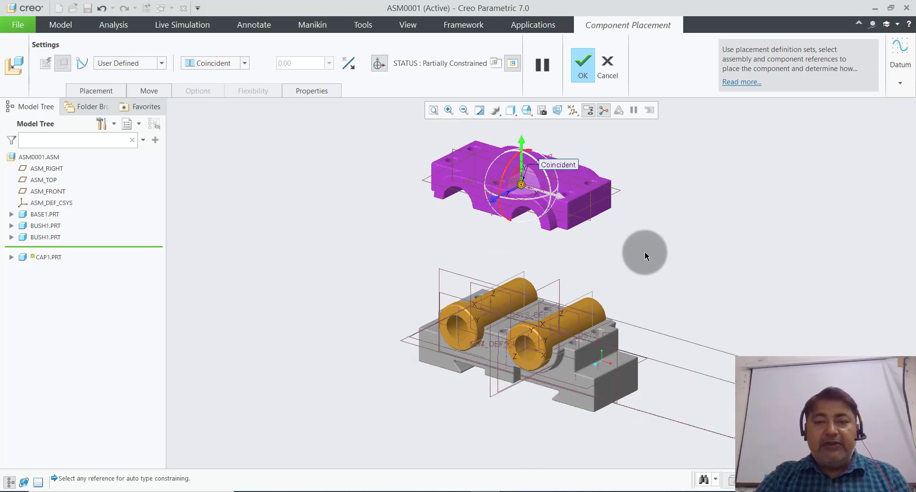
mouse_move(644, 253)
middle_mouse_down()
mouse_move(638, 167)
mouse_move(642, 261)
mouse_move(628, 255)
middle_mouse_up()
scroll(628, 253, "down", 2)
scroll(620, 229, "down", 3)
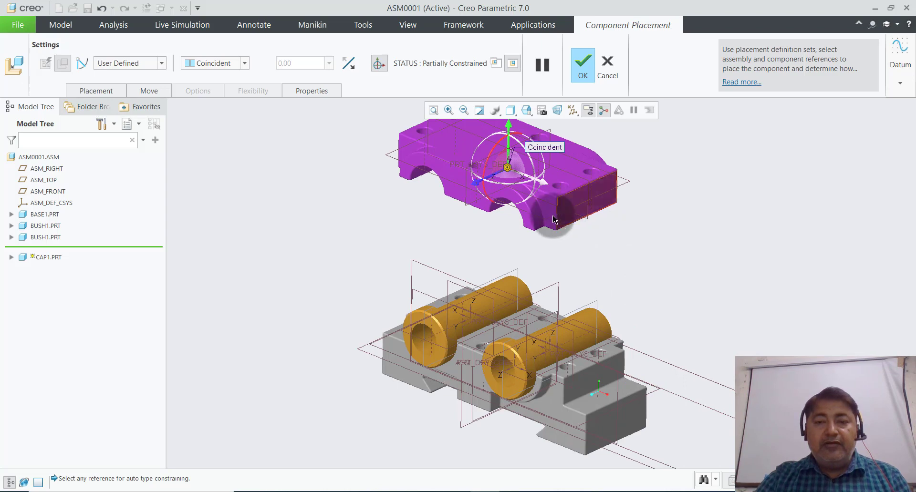
scroll(528, 216, "down", 2)
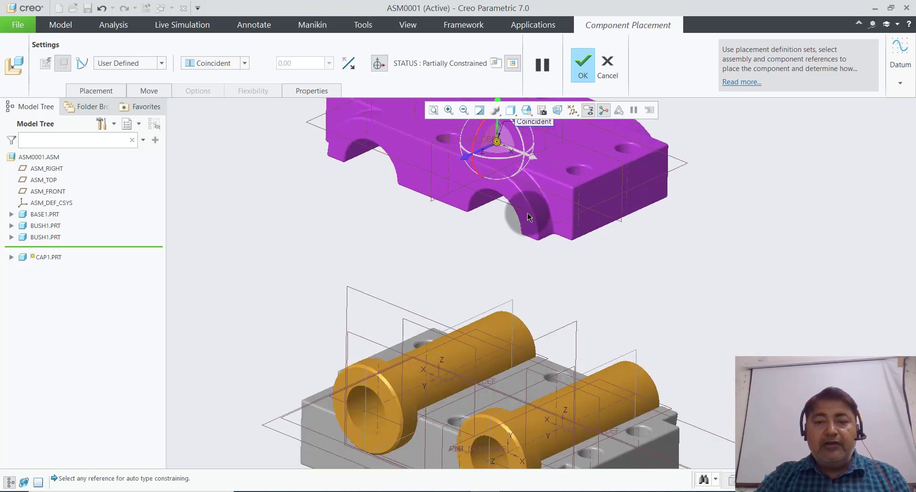
scroll(527, 212, "down", 2)
left_click(515, 200)
scroll(683, 262, "up", 2)
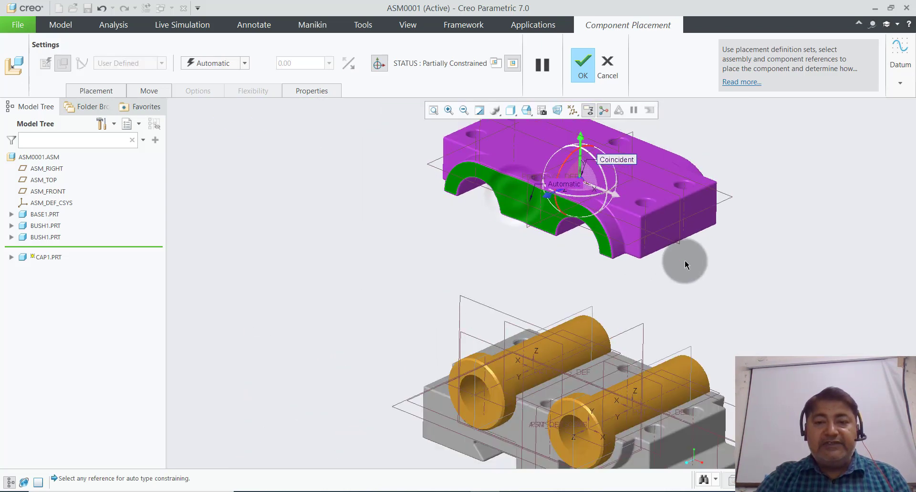
scroll(685, 260, "up", 2)
scroll(645, 422, "down", 3)
scroll(645, 422, "down", 2)
scroll(634, 334, "down", 2)
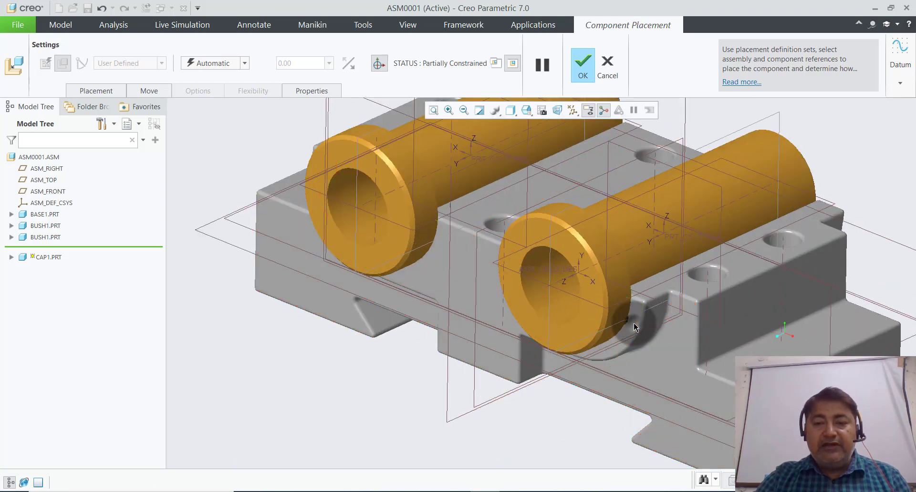
left_click(633, 324)
Step: Seat the cap's underside on the base top face, changing Distance to Coincident
scroll(592, 419, "up", 3)
scroll(691, 334, "up", 2)
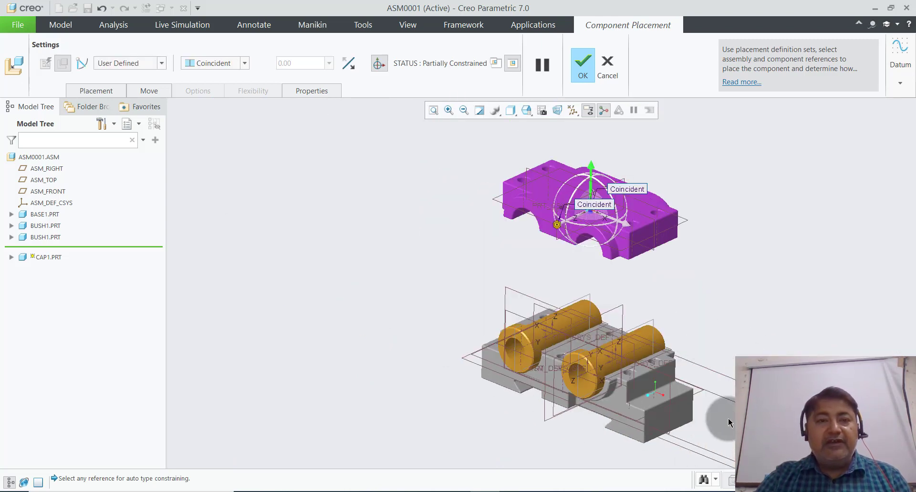
scroll(730, 435, "down", 2)
scroll(714, 424, "down", 2)
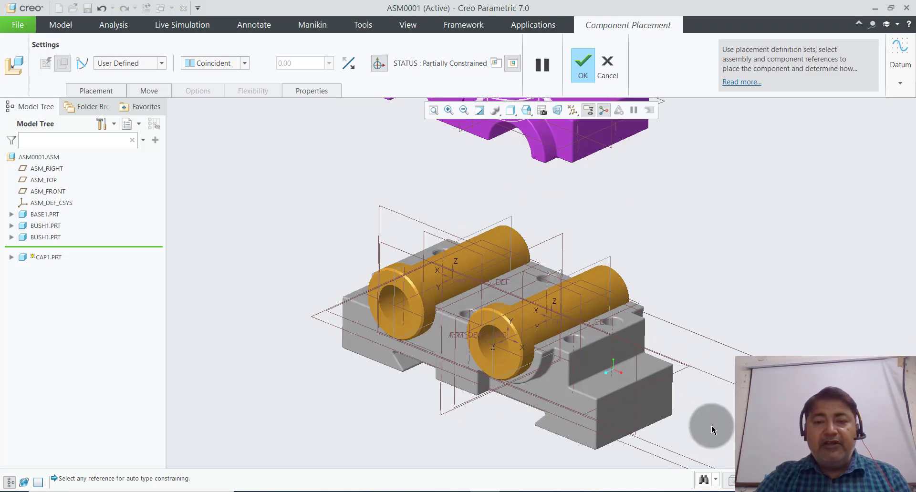
scroll(714, 425, "up", 2)
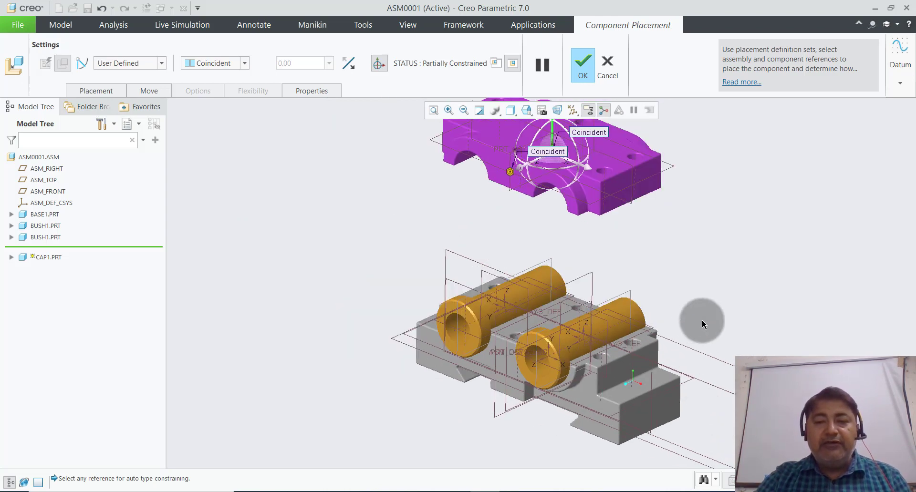
mouse_move(702, 322)
middle_mouse_down()
mouse_move(695, 272)
mouse_move(668, 292)
mouse_move(676, 344)
mouse_move(635, 379)
middle_mouse_up()
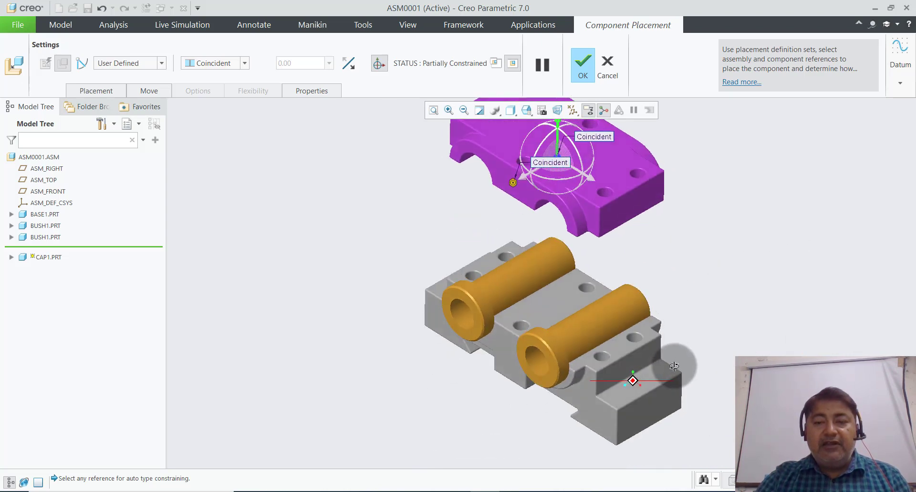
scroll(628, 364, "up", 3)
left_click(625, 356)
scroll(646, 385, "down", 5)
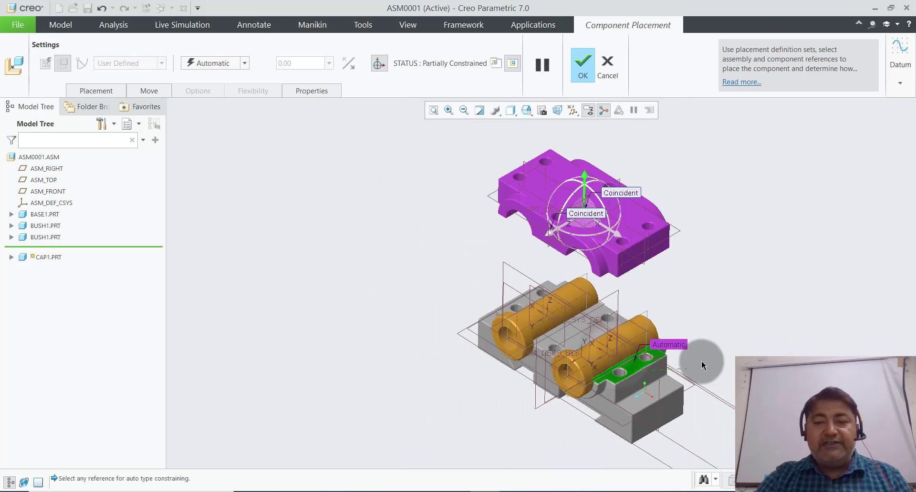
mouse_move(702, 360)
middle_mouse_down()
mouse_move(705, 304)
mouse_move(681, 307)
middle_mouse_up()
scroll(681, 307, "up", 5)
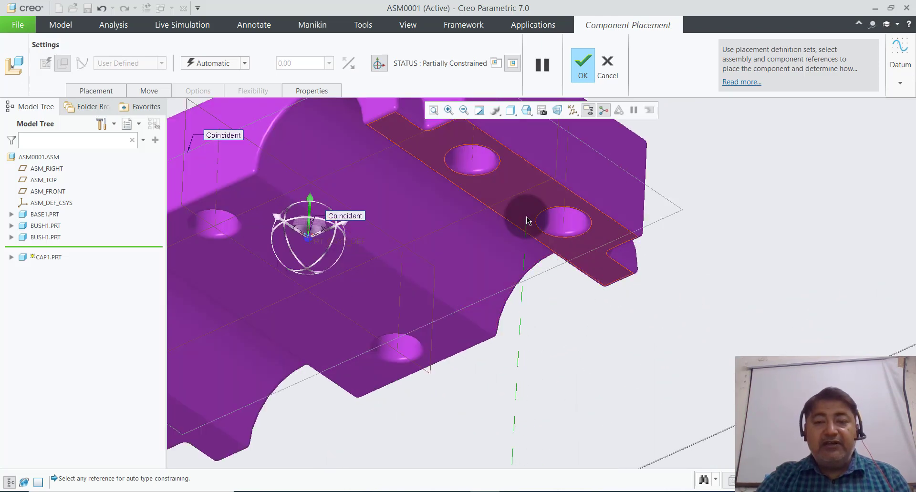
left_click(587, 235)
scroll(716, 301, "down", 3)
scroll(706, 296, "down", 1)
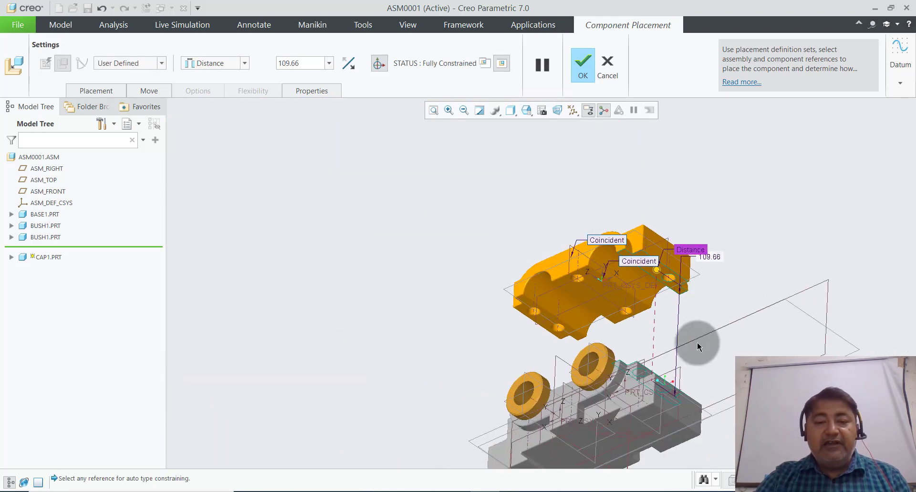
left_click(244, 65)
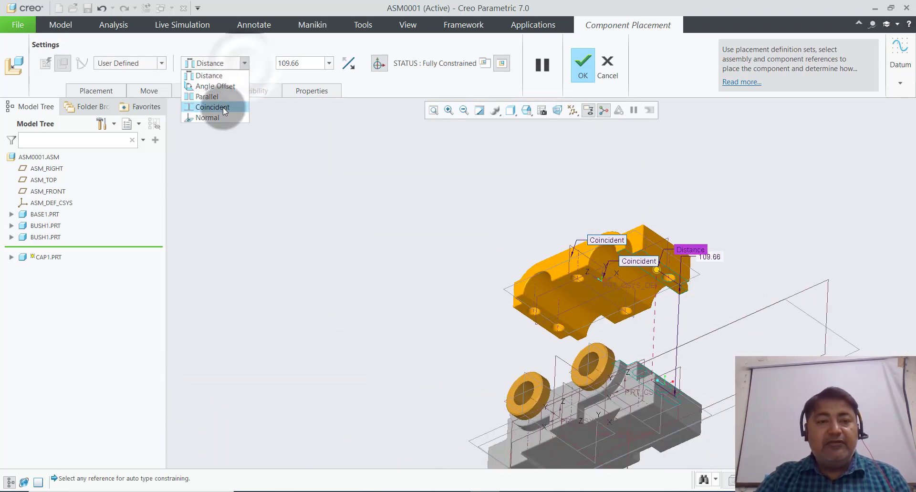
left_click(222, 107)
Step: Confirm the cap placement and orbit the assembly to check its fit
middle_click_drag(518, 223, 606, 294)
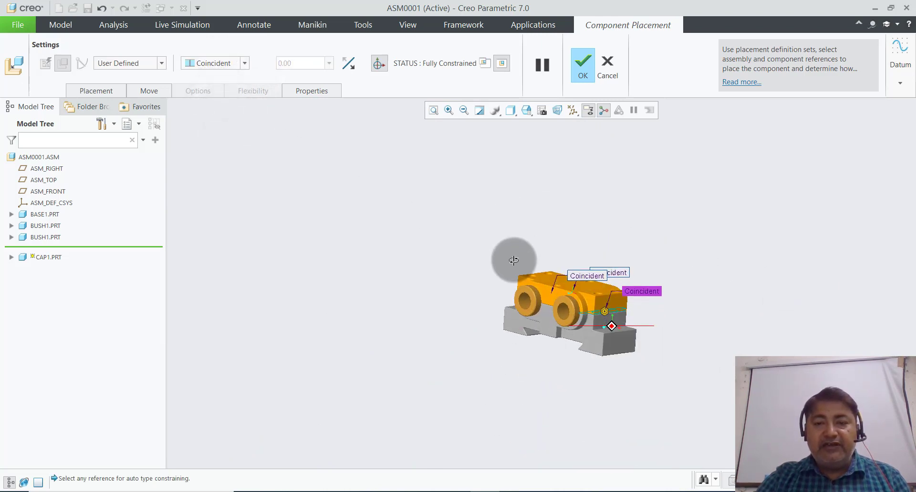
scroll(605, 292, "up", 2)
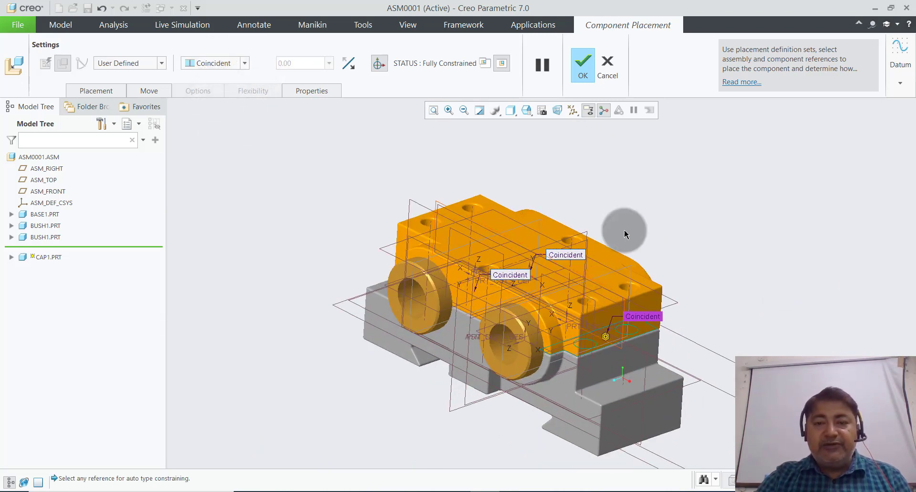
left_click(570, 73)
left_click(726, 226)
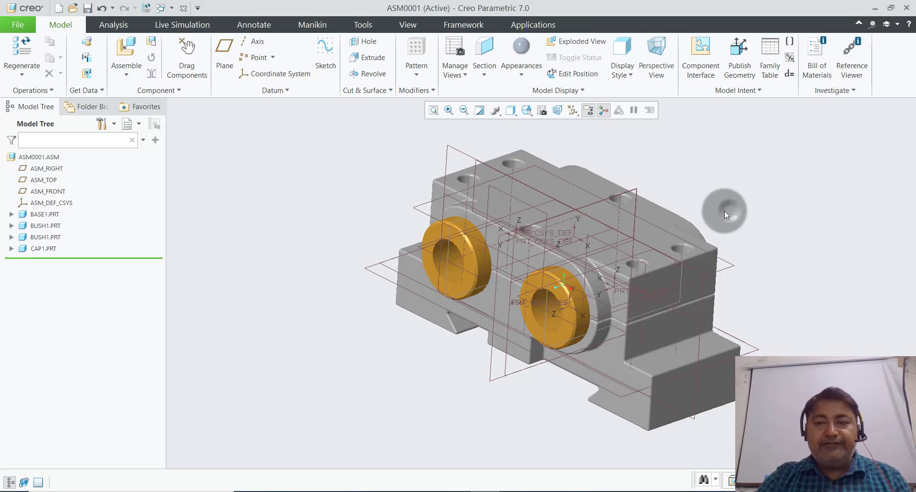
mouse_move(725, 215)
middle_mouse_down()
mouse_move(726, 180)
mouse_move(730, 204)
middle_mouse_up()
scroll(733, 211, "up", 3)
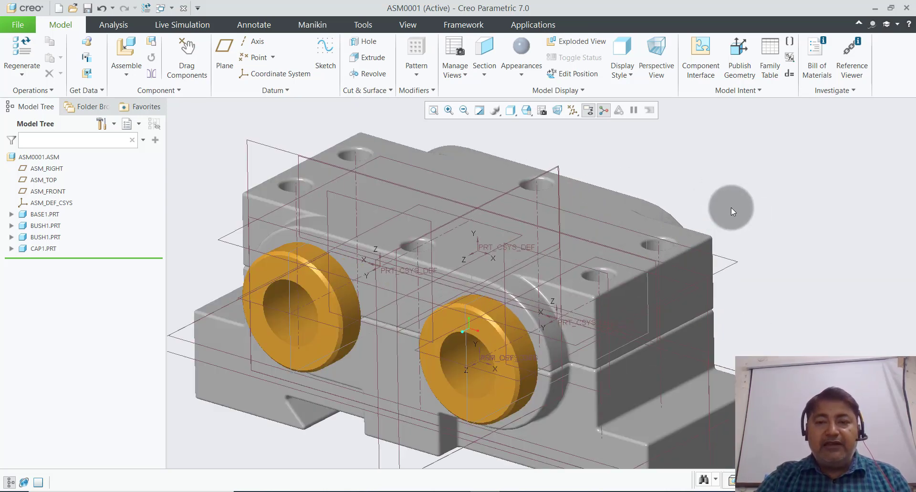
scroll(725, 305, "down", 2)
mouse_move(748, 252)
middle_mouse_down()
mouse_move(749, 219)
mouse_move(744, 239)
middle_mouse_up()
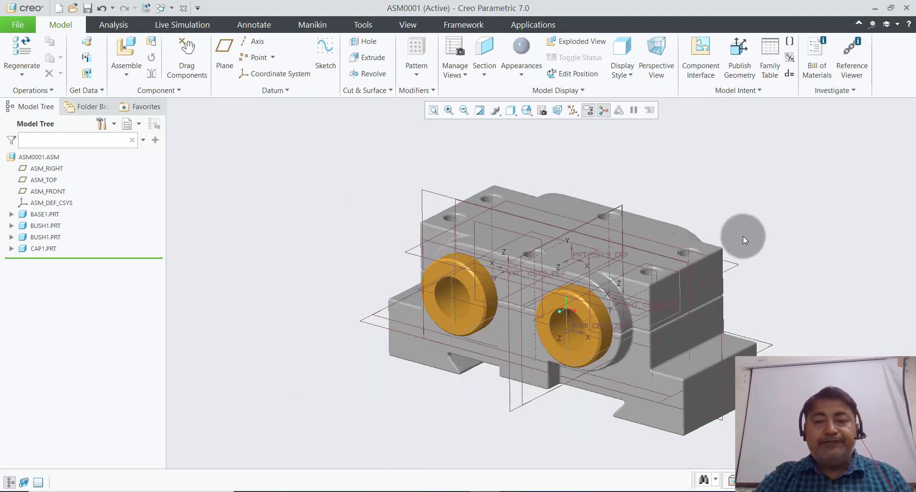
scroll(737, 227, "up", 2)
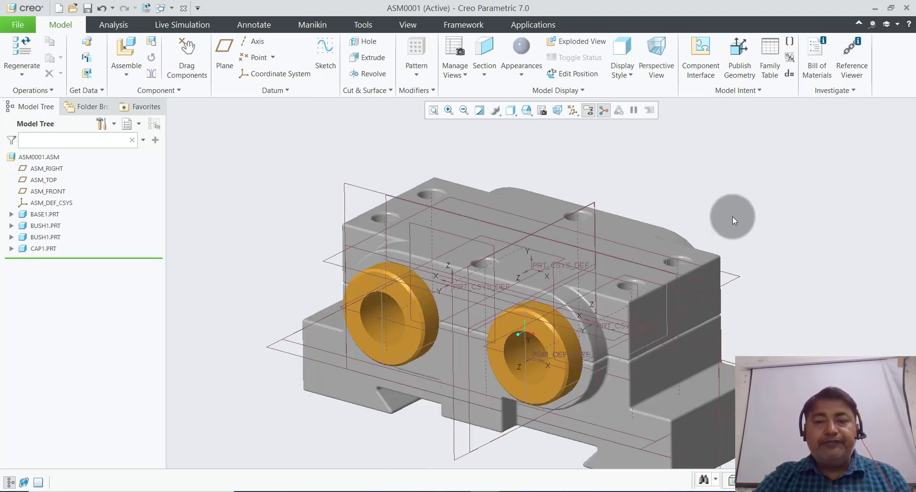
Step: Load BOLT1.PRT into the assembly as a new component
left_click(124, 73)
left_click(133, 87)
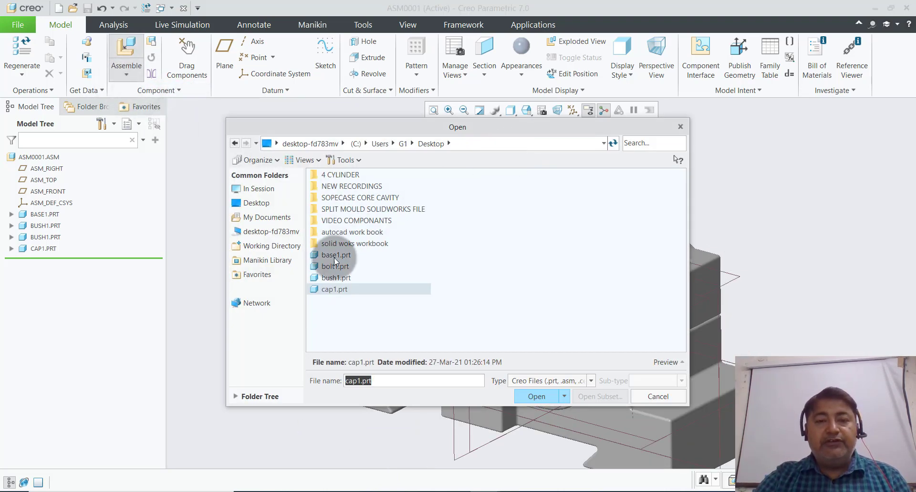
left_click(330, 267)
left_click(530, 395)
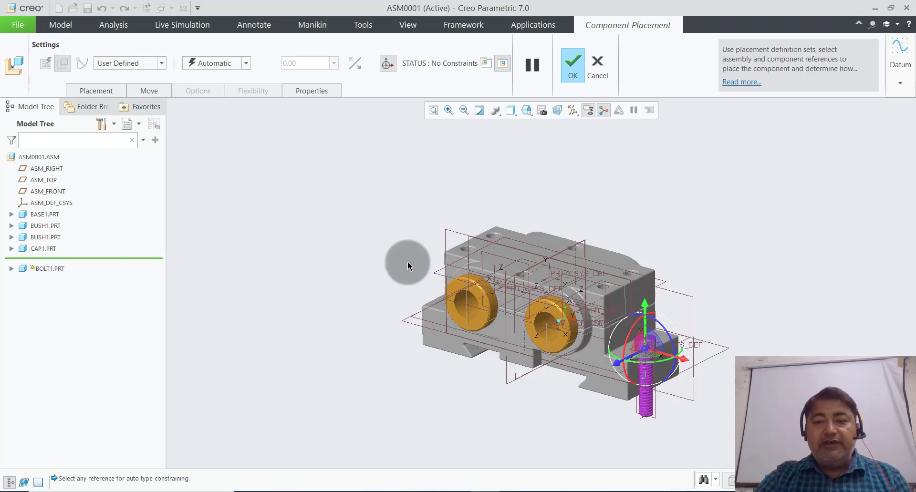
scroll(531, 240, "up", 2)
scroll(531, 240, "up", 3)
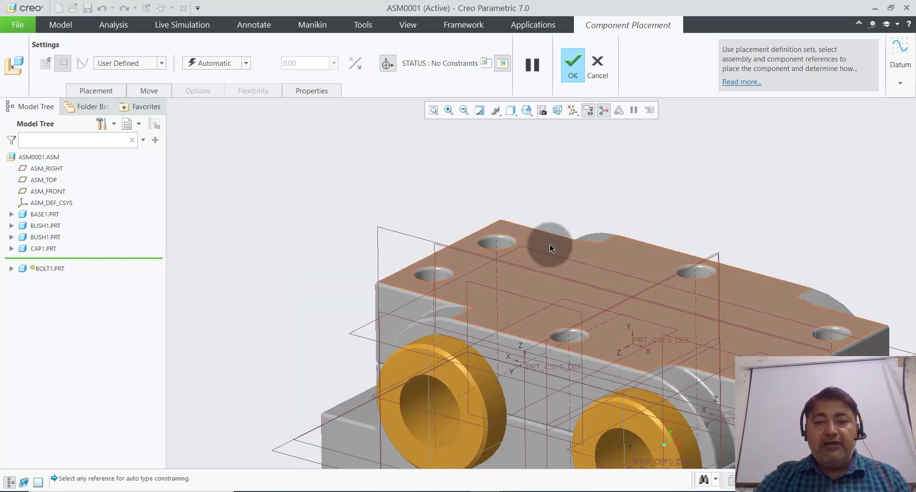
Step: Seat the bolt's hex head against the cap's top face
left_click(550, 245)
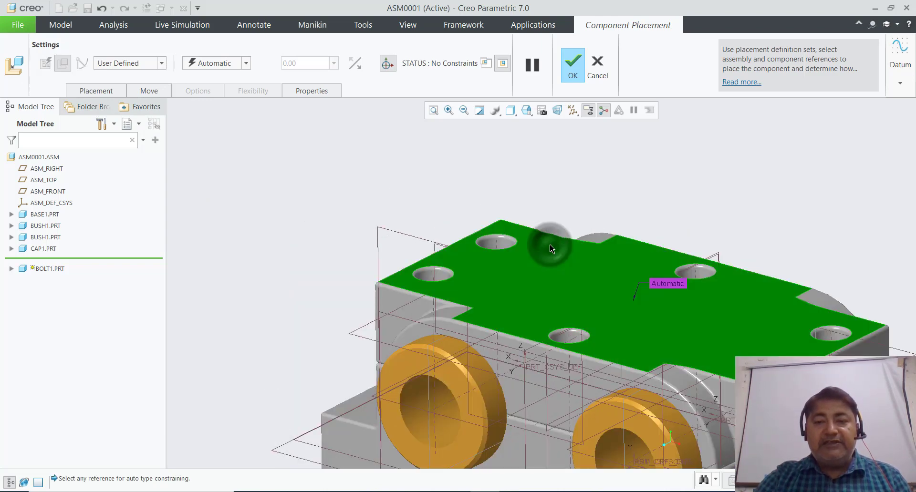
scroll(550, 246, "down", 5)
middle_click_drag(551, 248, 635, 248)
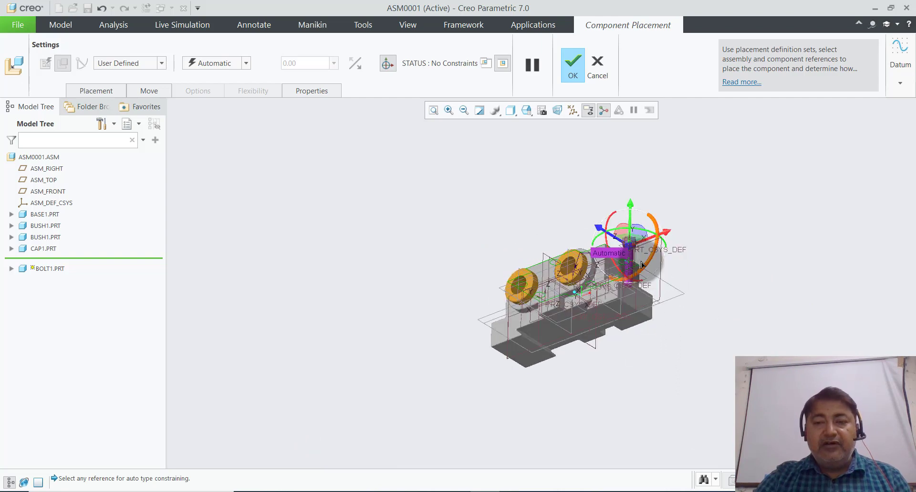
scroll(634, 247, "up", 3)
scroll(635, 247, "up", 3)
scroll(632, 243, "up", 3)
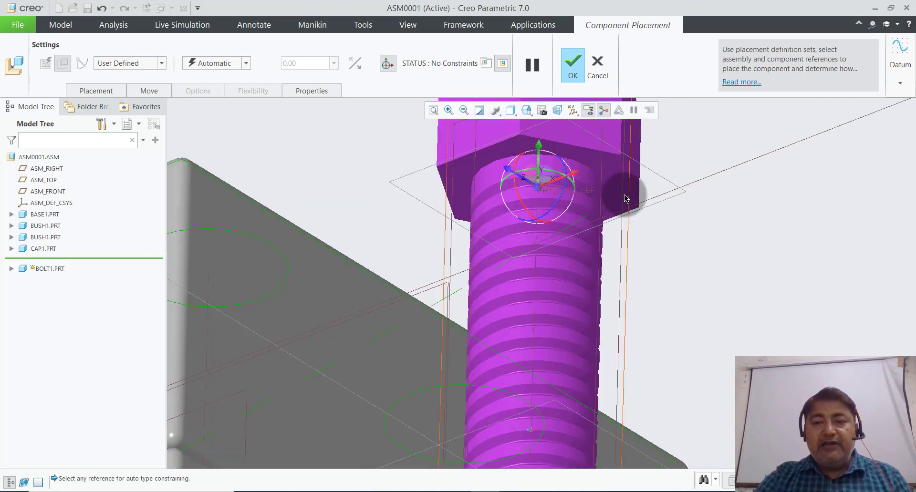
left_click(614, 179)
scroll(628, 254, "down", 5)
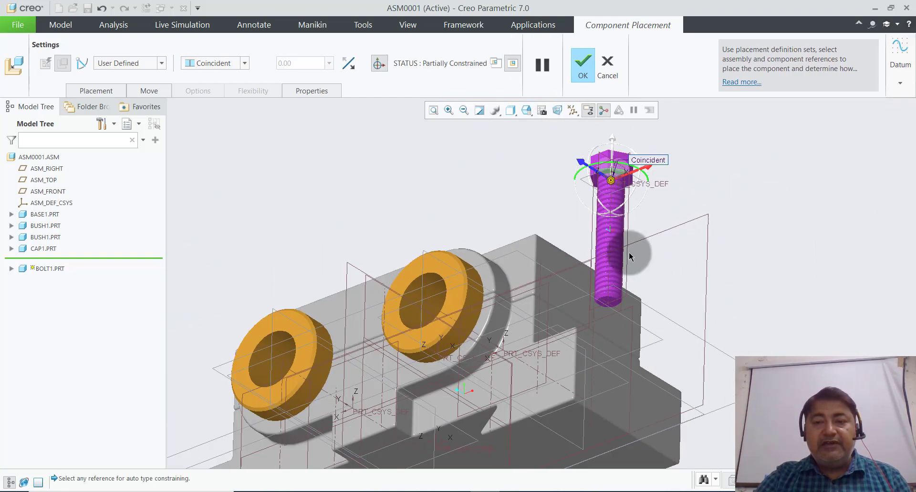
middle_click_drag(647, 250, 306, 85)
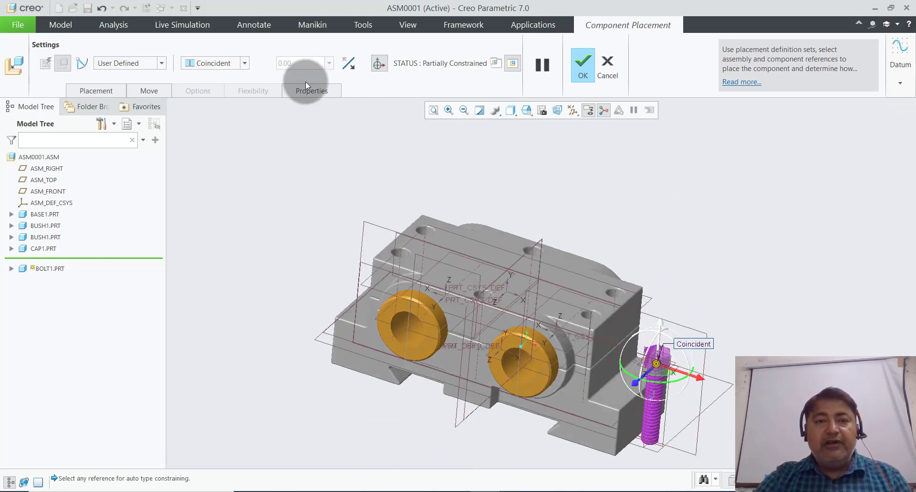
scroll(480, 193, "up", 3)
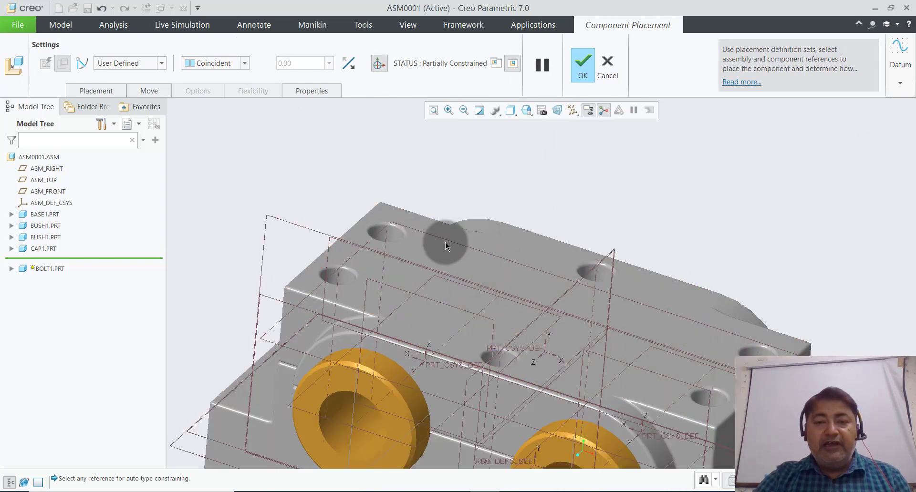
Step: Constrain the bolt to a cap hole, change Distance to Coincident, and place it
key("ctrl+d")
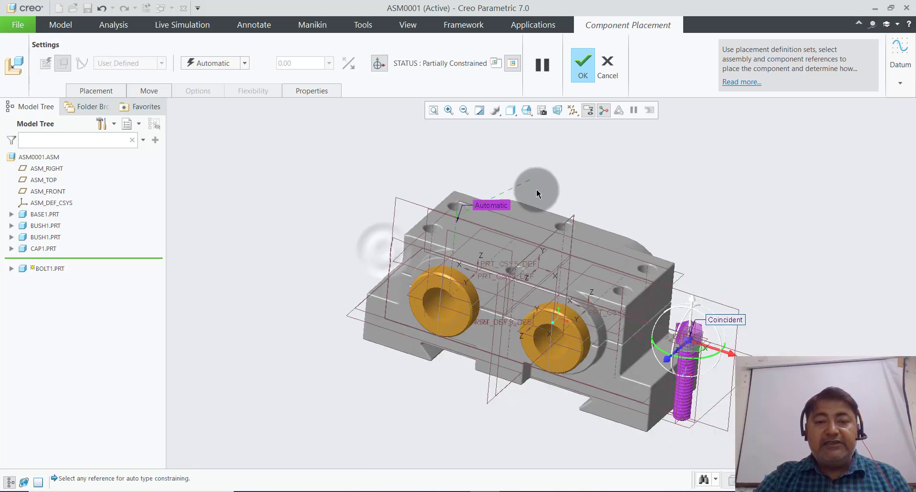
scroll(681, 442, "up", 3)
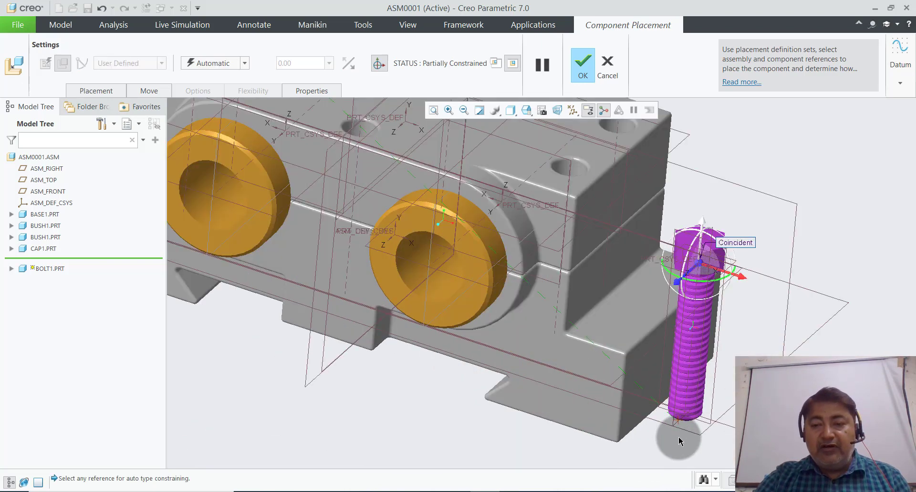
left_click(686, 394)
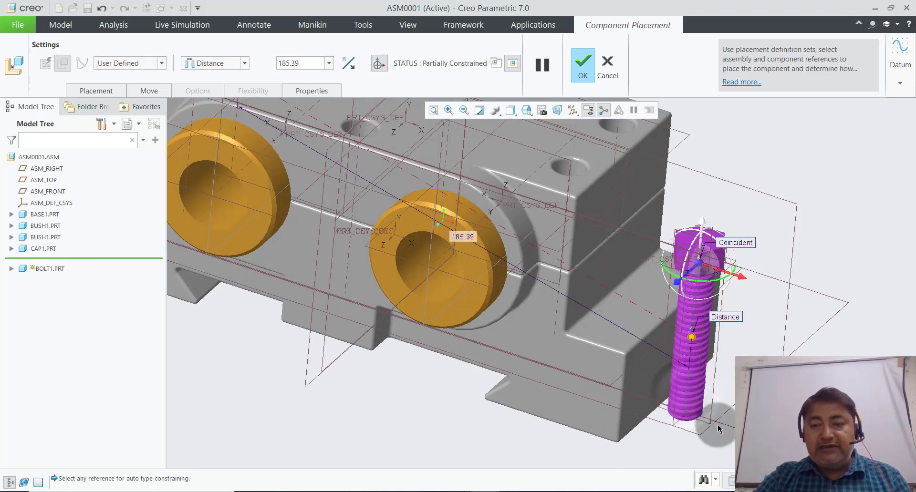
key("ctrl+d")
left_click(241, 65)
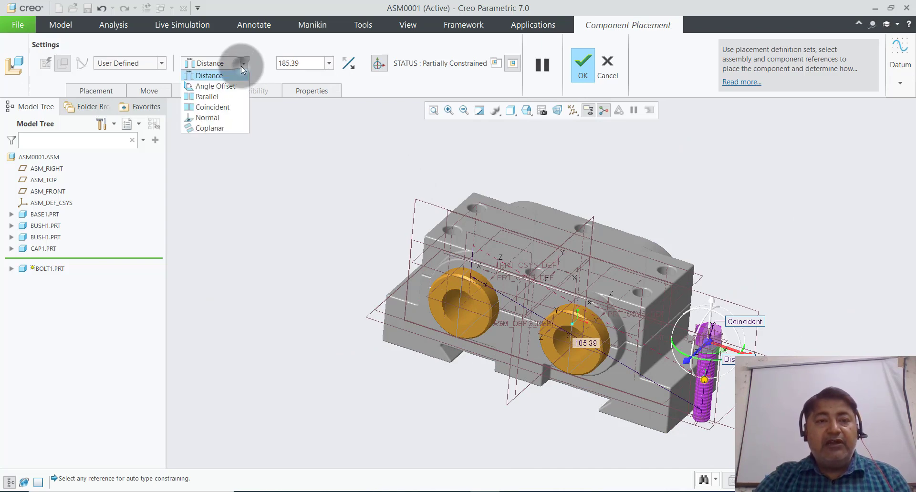
left_click(221, 110)
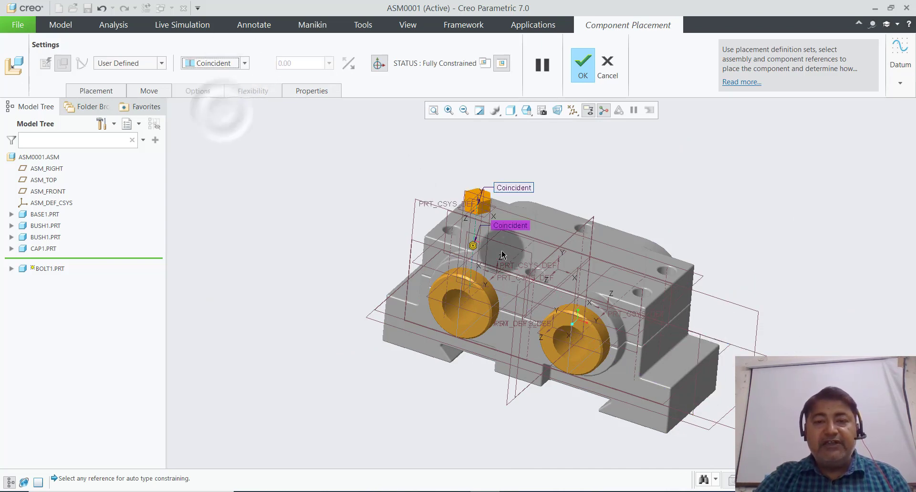
left_click(578, 71)
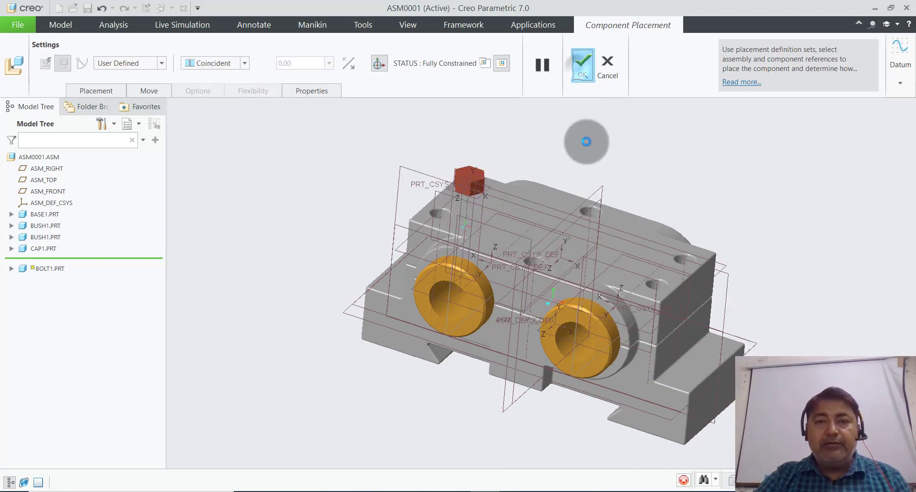
scroll(586, 152, "down", 3)
middle_click_drag(507, 151, 494, 150)
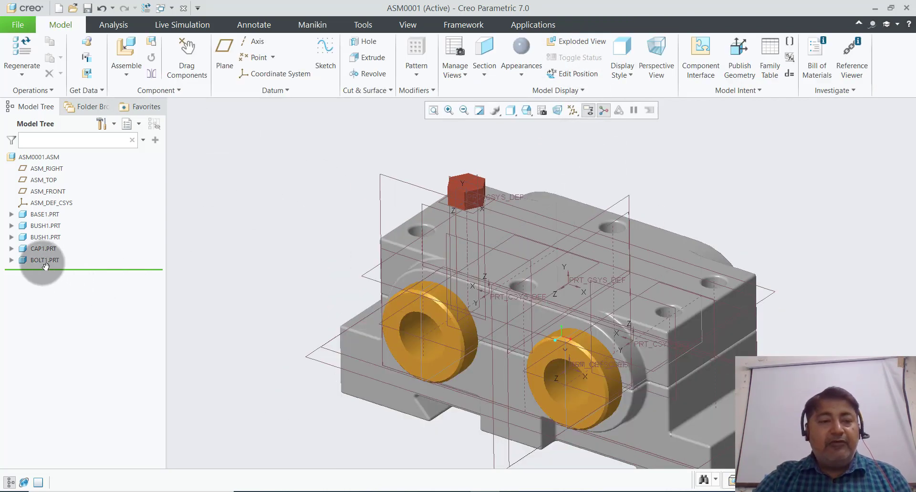
Step: Repeat BOLT1, varying its axis Coincident reference for new copies
left_click(43, 260)
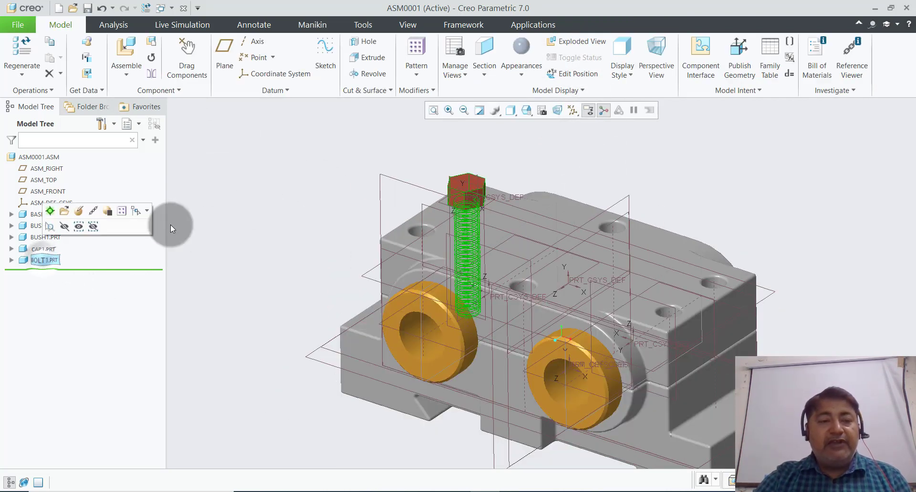
left_click(150, 59)
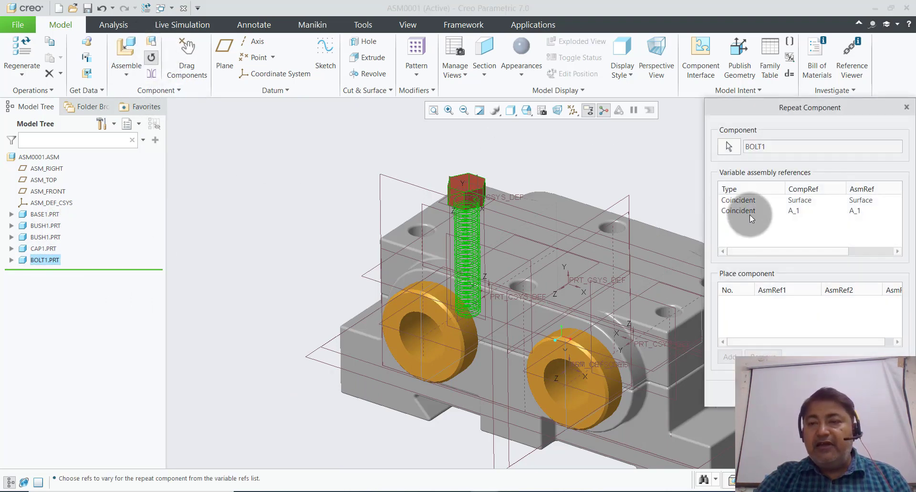
left_click(746, 210)
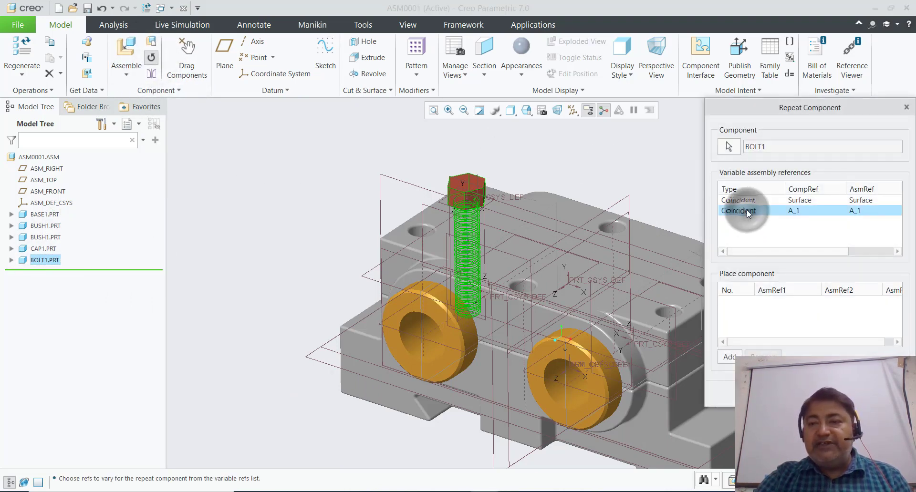
left_click(728, 358)
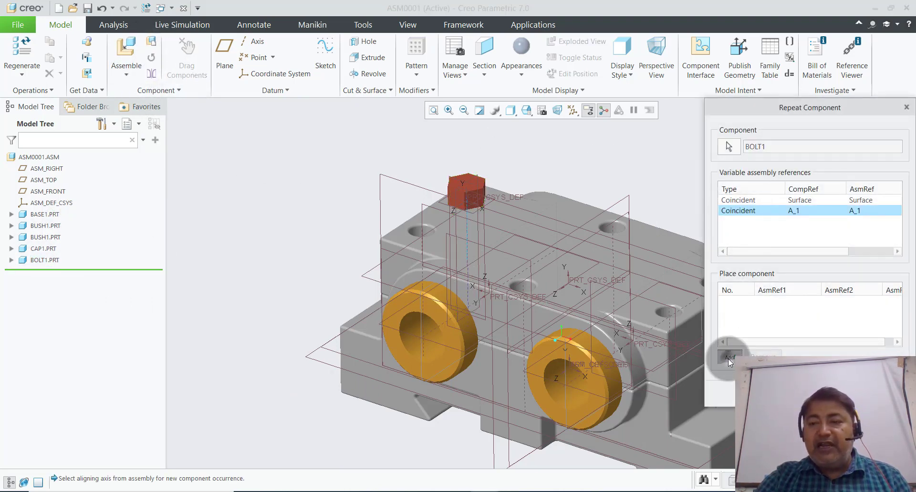
Step: Add bolt copies to the five remaining cap hole axes and close the Repeat dialog
left_click(423, 246)
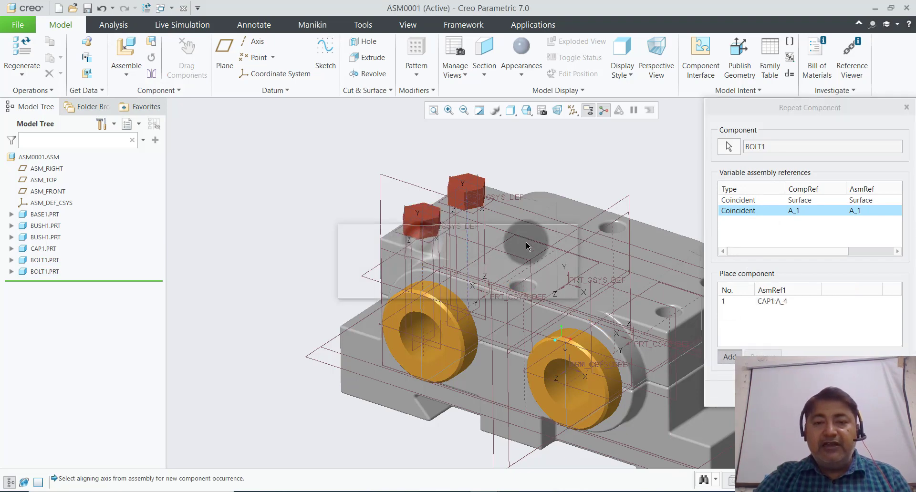
left_click(616, 247)
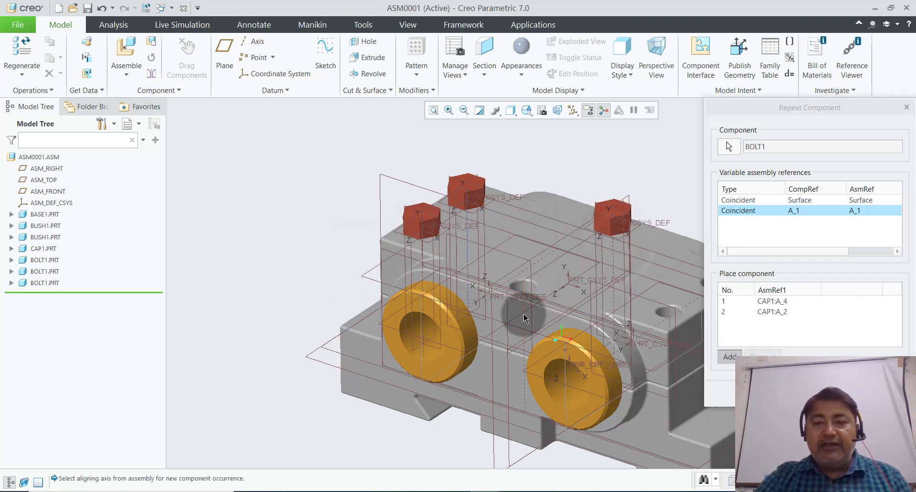
left_click(524, 318)
scroll(523, 319, "up", 2)
scroll(577, 334, "down", 3)
scroll(604, 319, "down", 3)
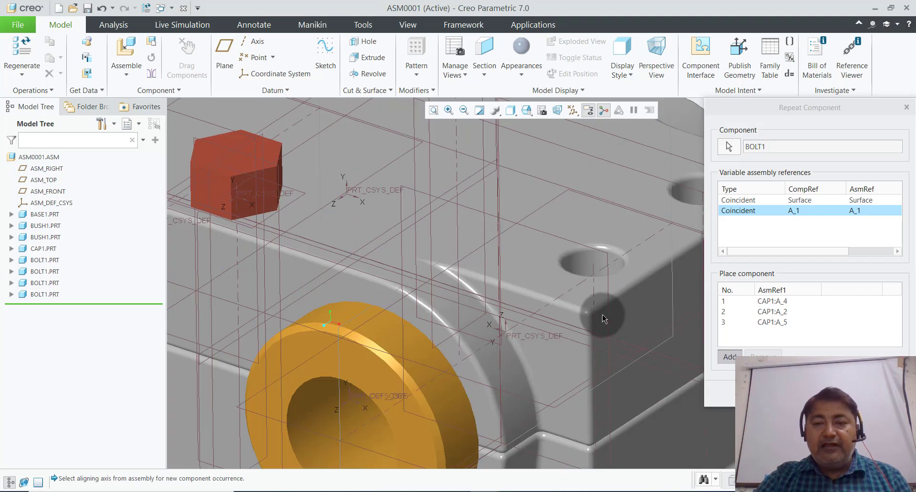
left_click(594, 302)
scroll(620, 286, "up", 2)
scroll(658, 261, "down", 1)
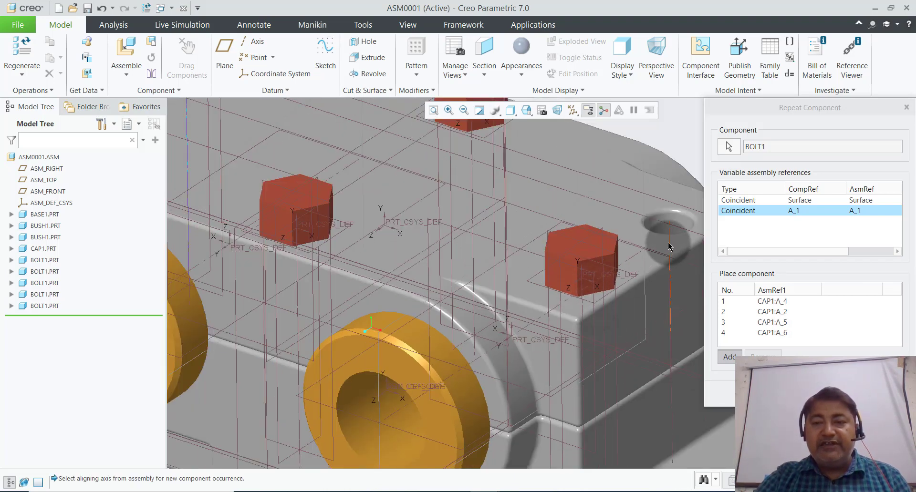
left_click(670, 247)
middle_click(675, 366)
scroll(674, 355, "up", 3)
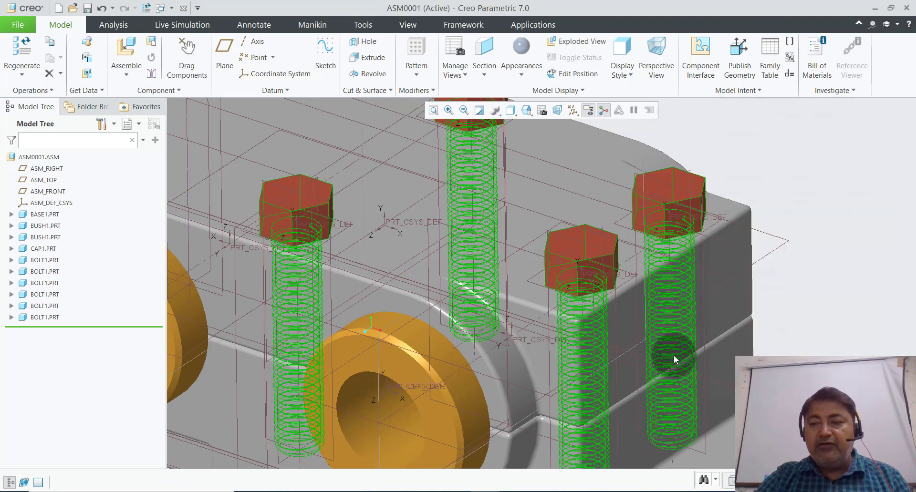
scroll(694, 296, "up", 2)
middle_click_drag(729, 224, 734, 210)
left_click(568, 116)
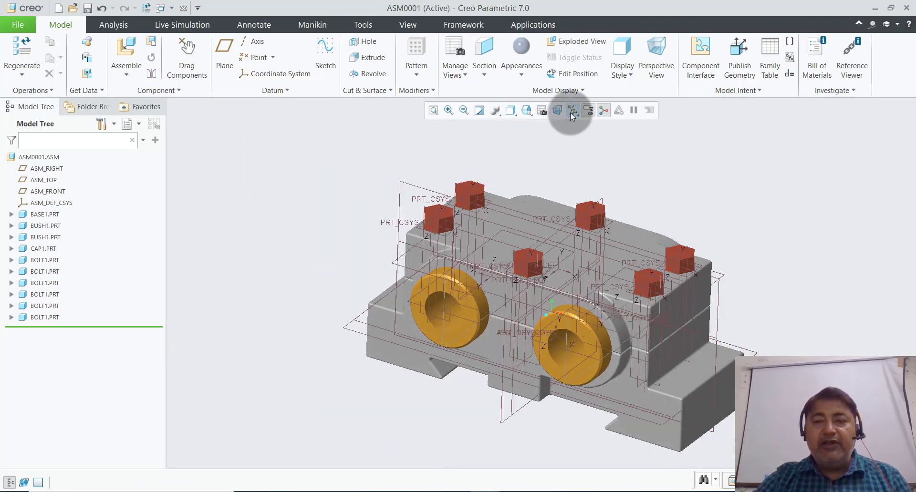
Step: Turn off display of all datums and the spin centre
left_click(572, 125)
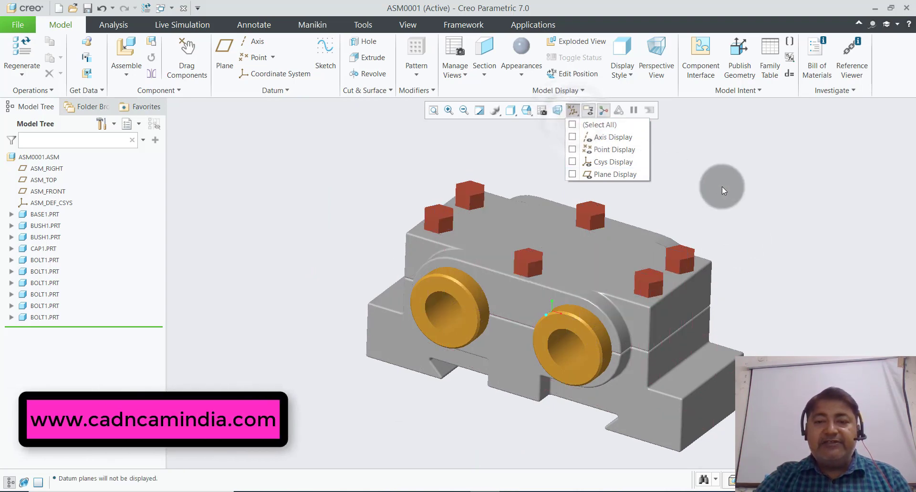
left_click(722, 187)
middle_click_drag(700, 177, 575, 124)
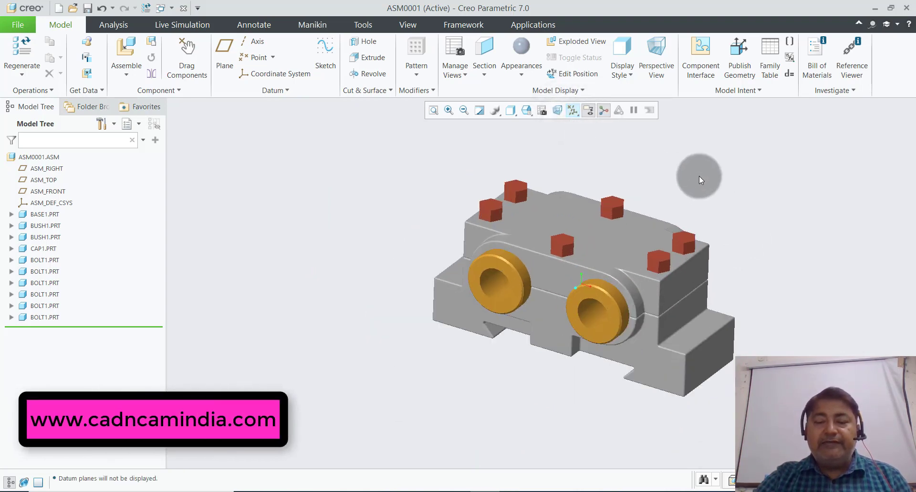
left_click(586, 114)
Step: Orbit and pan the finished assembly of base, bushes, cap and six bolts to inspect it
mouse_move(654, 157)
middle_mouse_down()
mouse_move(639, 164)
mouse_move(662, 193)
mouse_move(593, 357)
middle_mouse_up()
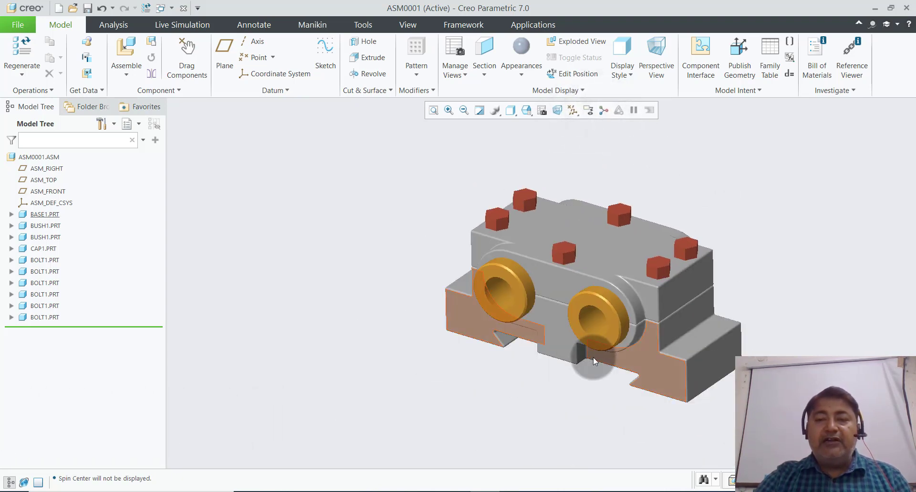
scroll(593, 357, "down", 2)
scroll(593, 419, "up", 2)
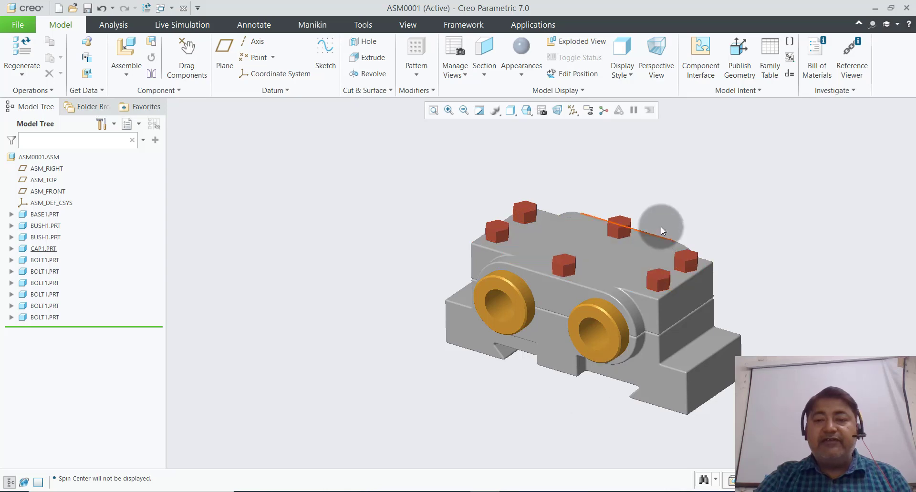
middle_click_drag(662, 224, 661, 224)
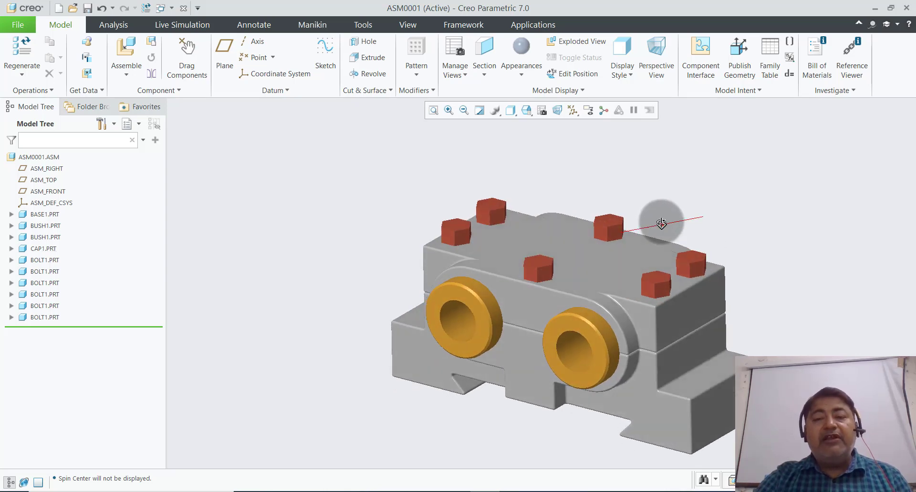
middle_click_drag(634, 191, 814, 346)
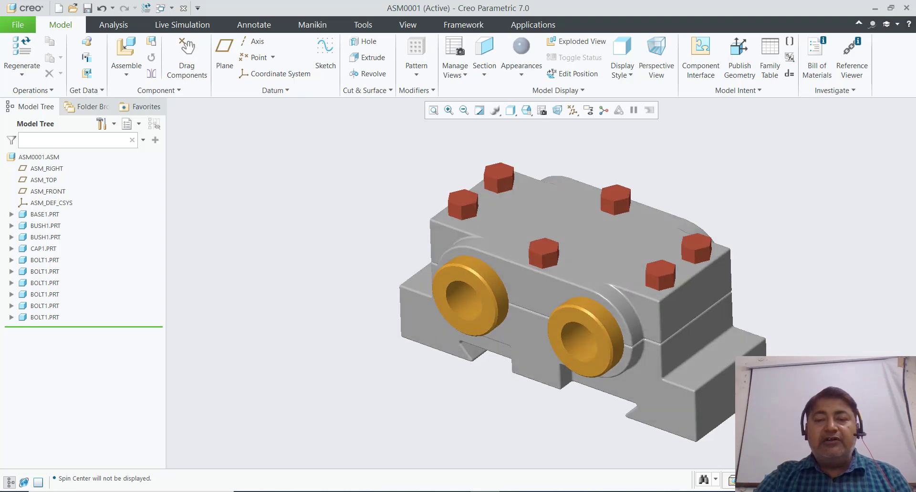
middle_click_drag(782, 347, 782, 347)
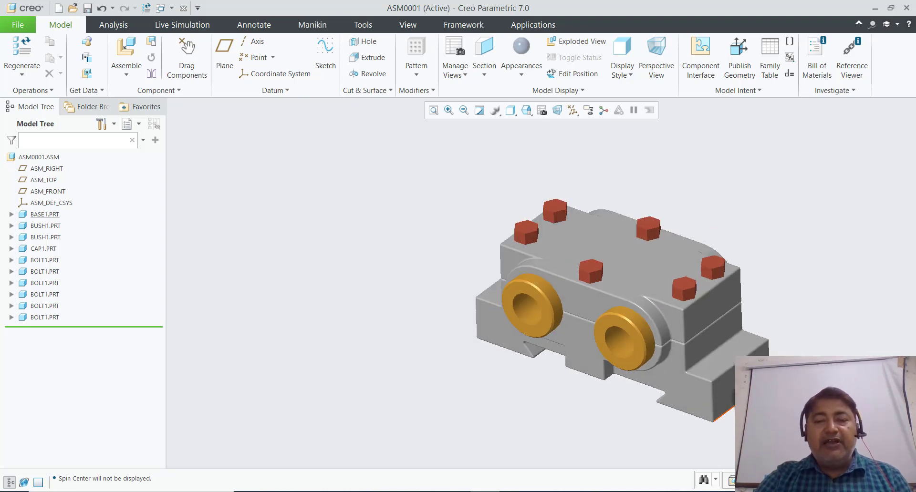
middle_click_drag(781, 377, 763, 382)
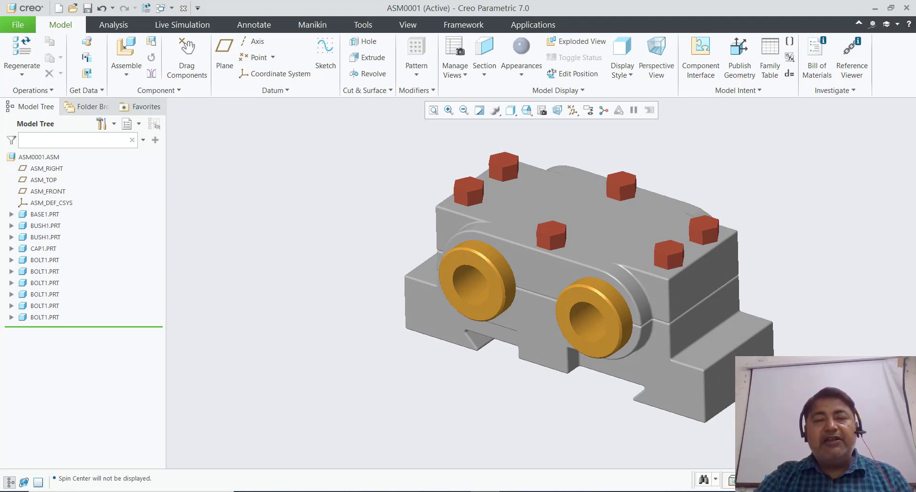
middle_click_drag(592, 439, 602, 418, "shift")
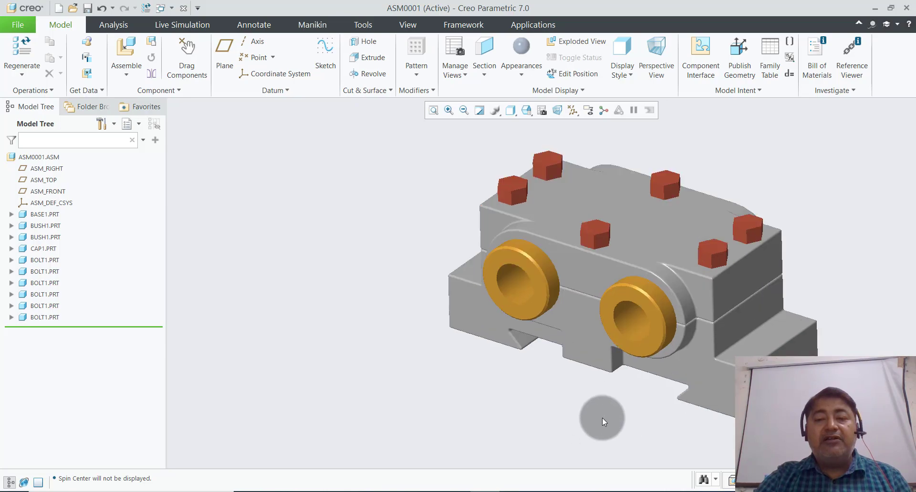